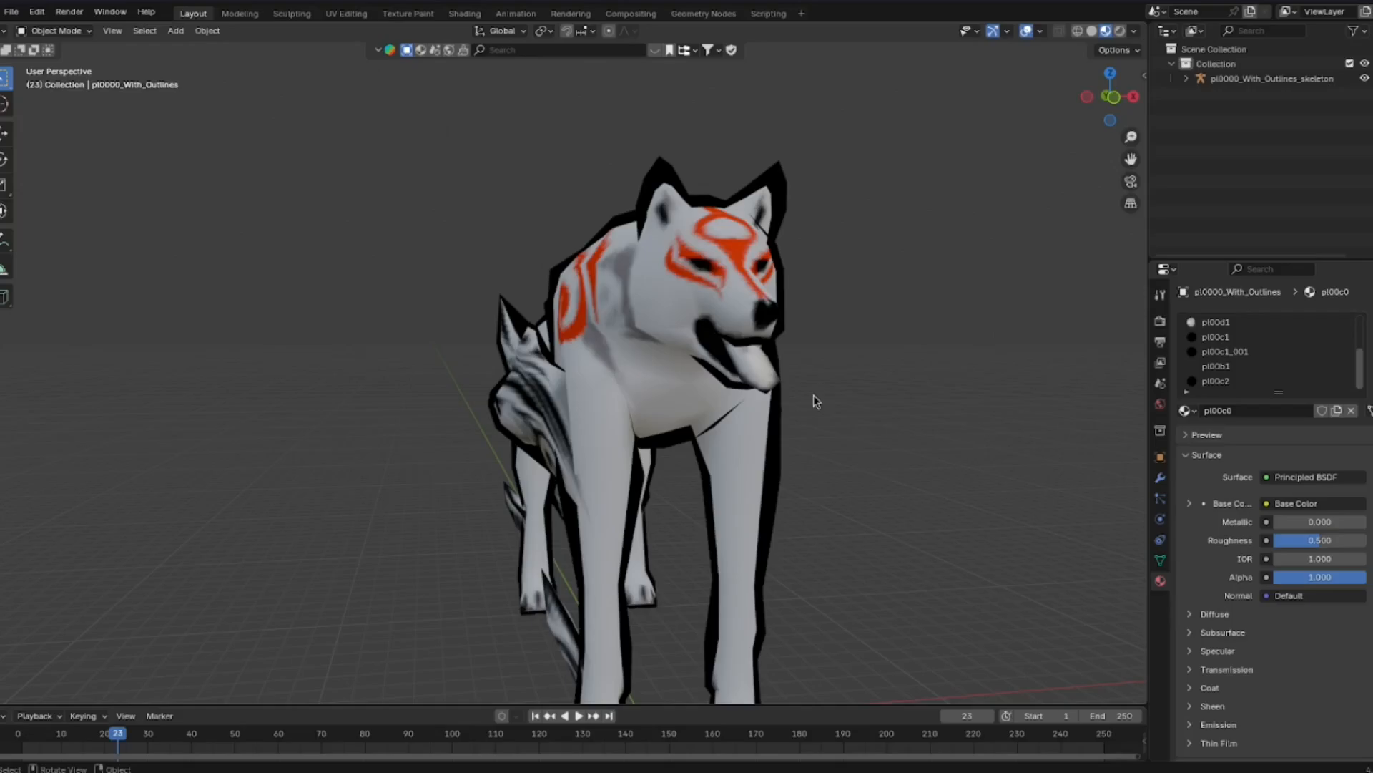
# - Examine the wolf model's black outline from the right side, following it along the legs, chest and ears
pyautogui.moveTo(813, 394); pyautogui.dragTo(744, 393, button='middle')
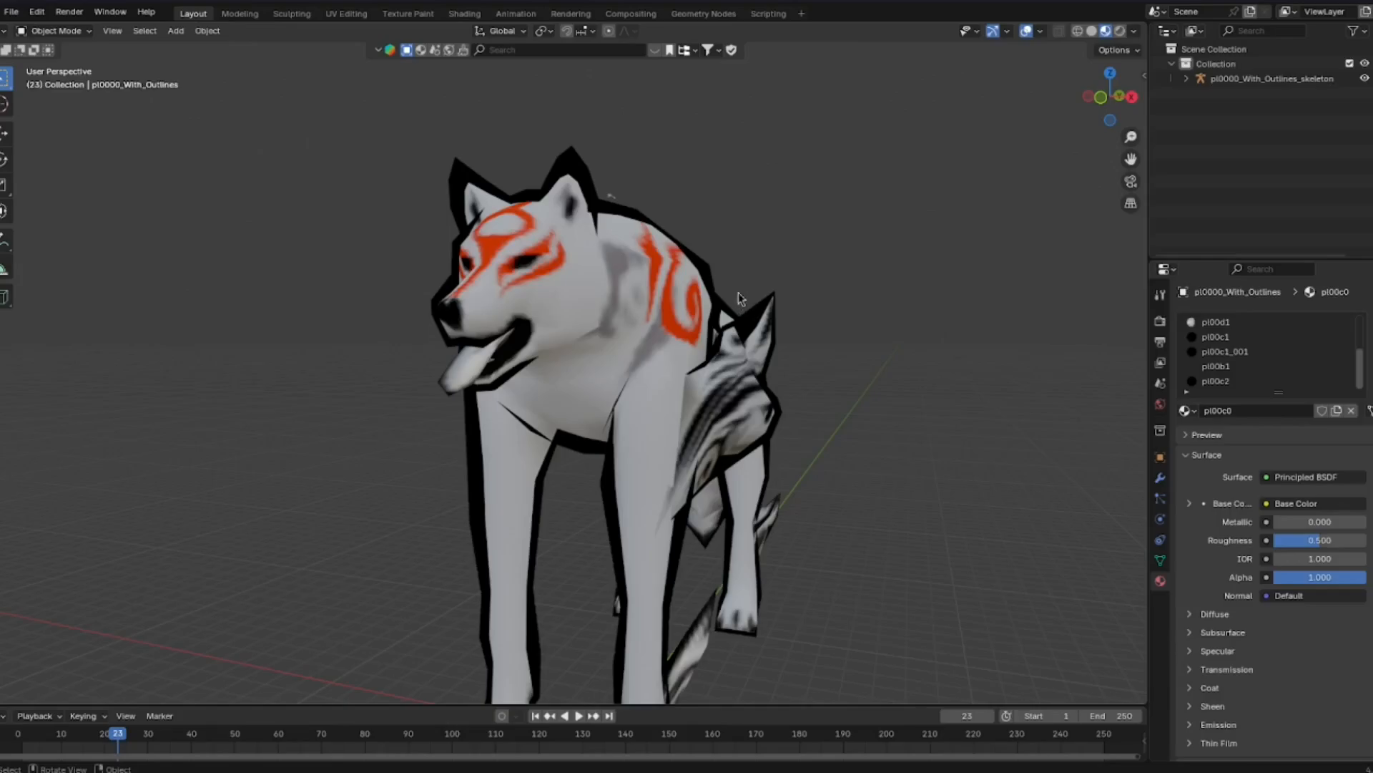
pyautogui.moveTo(735, 307); pyautogui.dragTo(438, 444, button='middle')
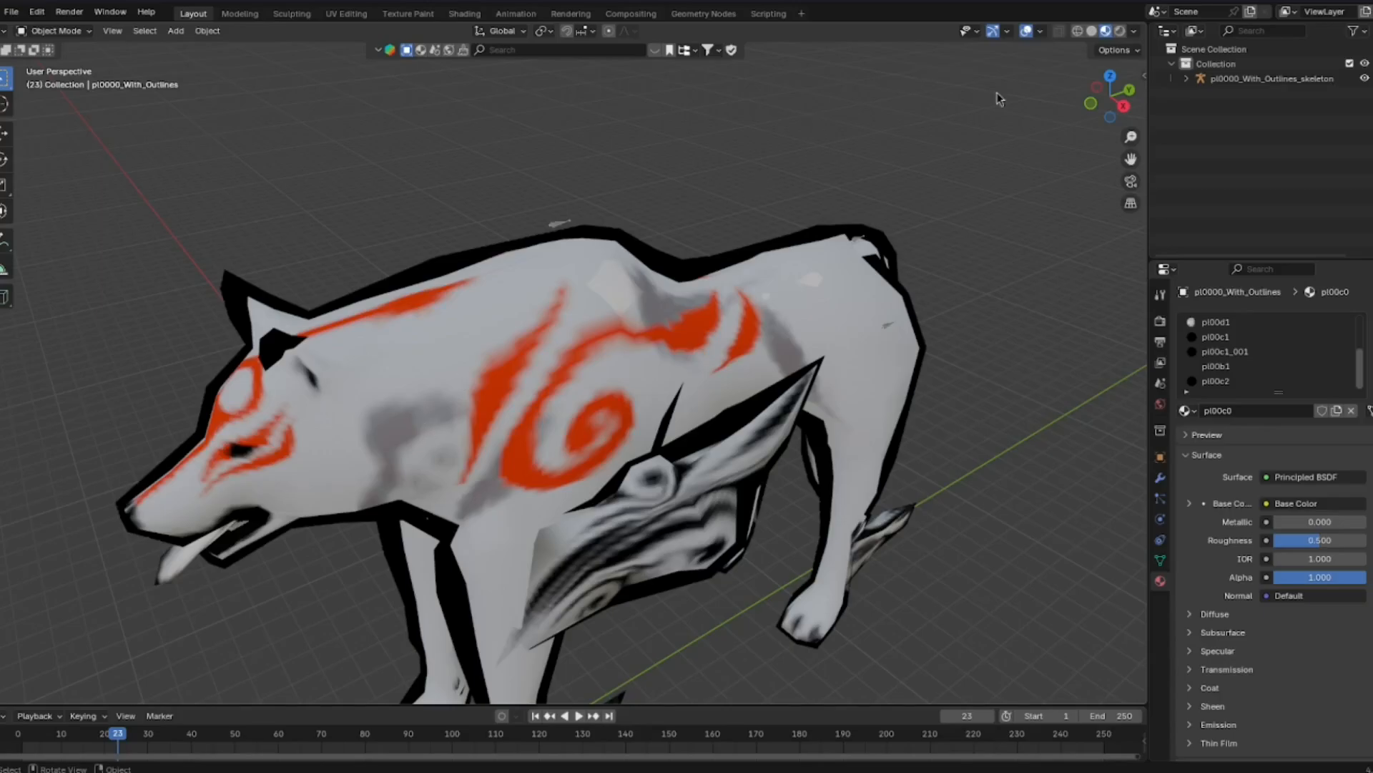
pyautogui.click(1124, 106)
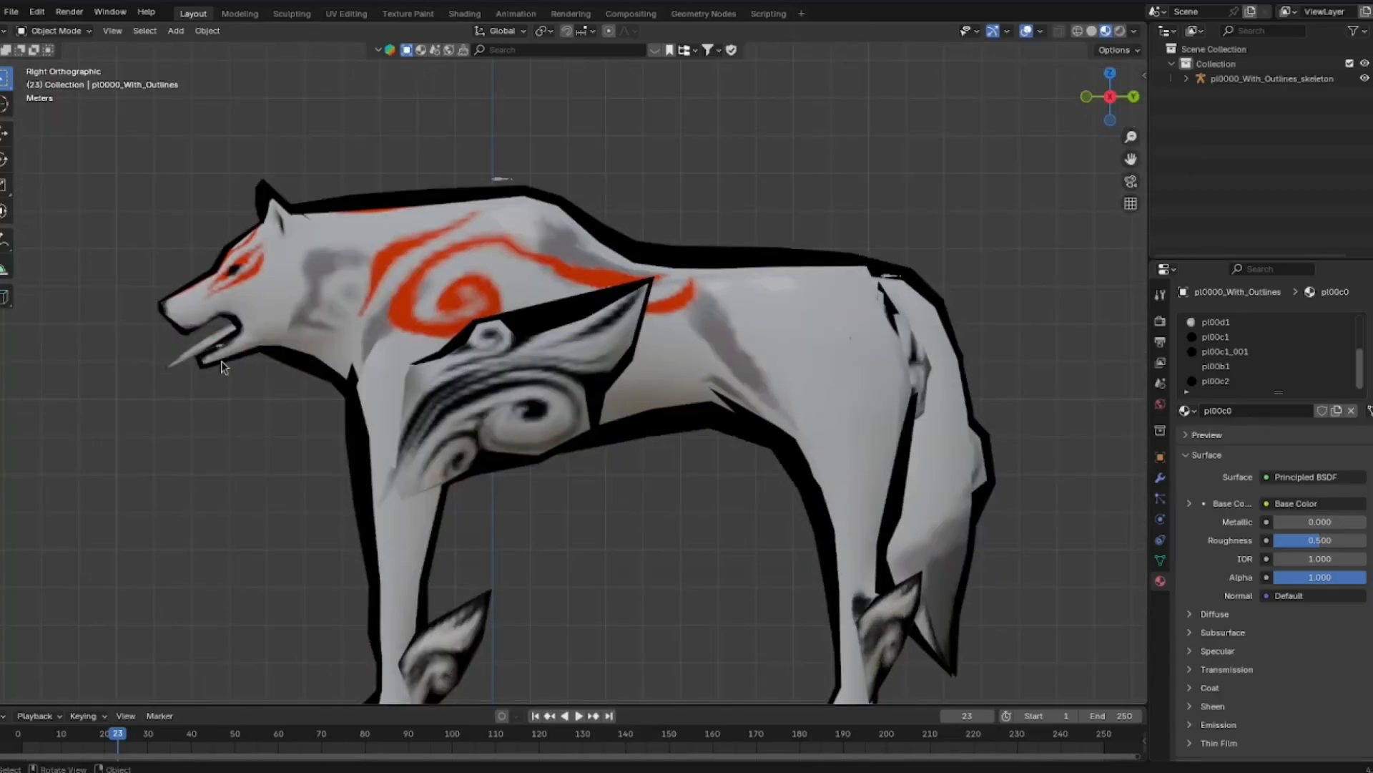
pyautogui.scroll(6, 550, 143)
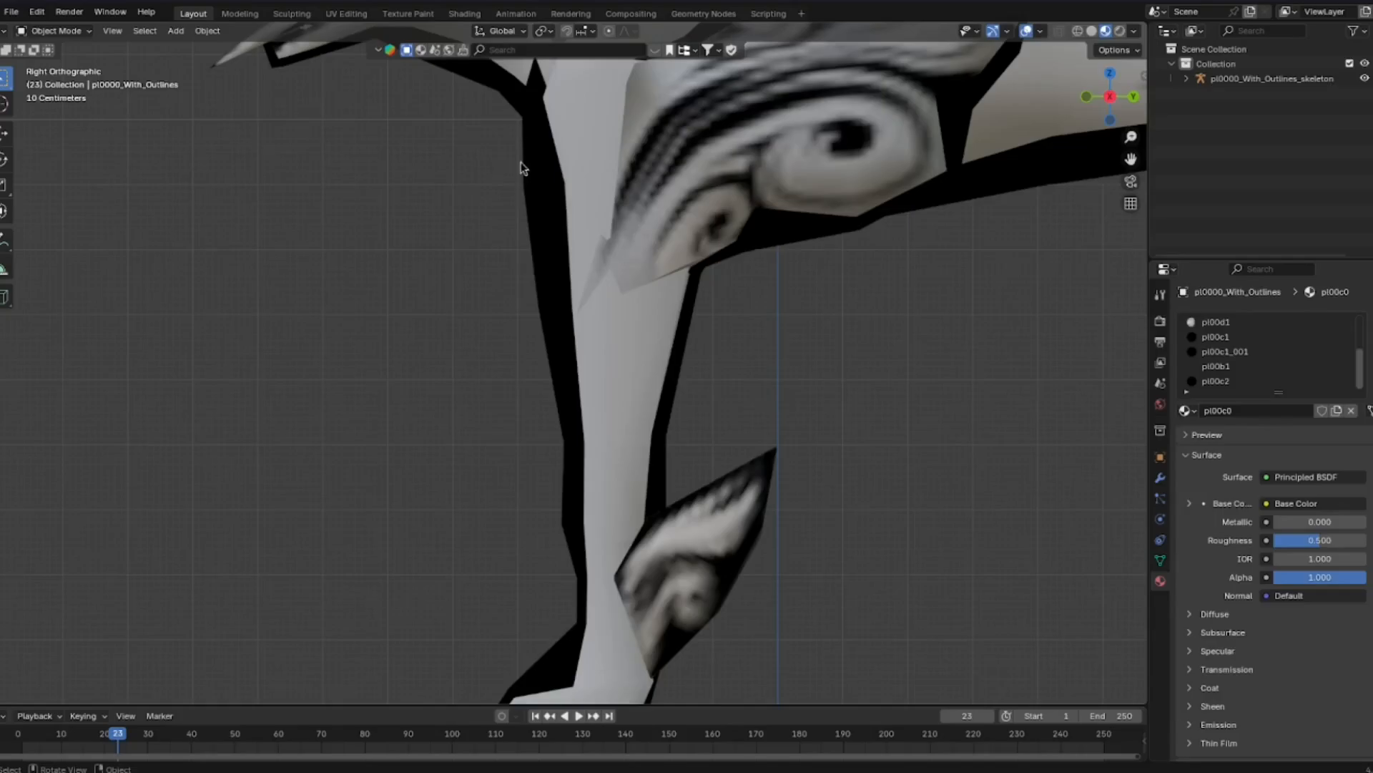
pyautogui.keyDown('shift'); pyautogui.moveTo(585, 391); pyautogui.dragTo(598, 118, button='middle'); pyautogui.keyUp('shift')
pyautogui.scroll(1, 615, 261)
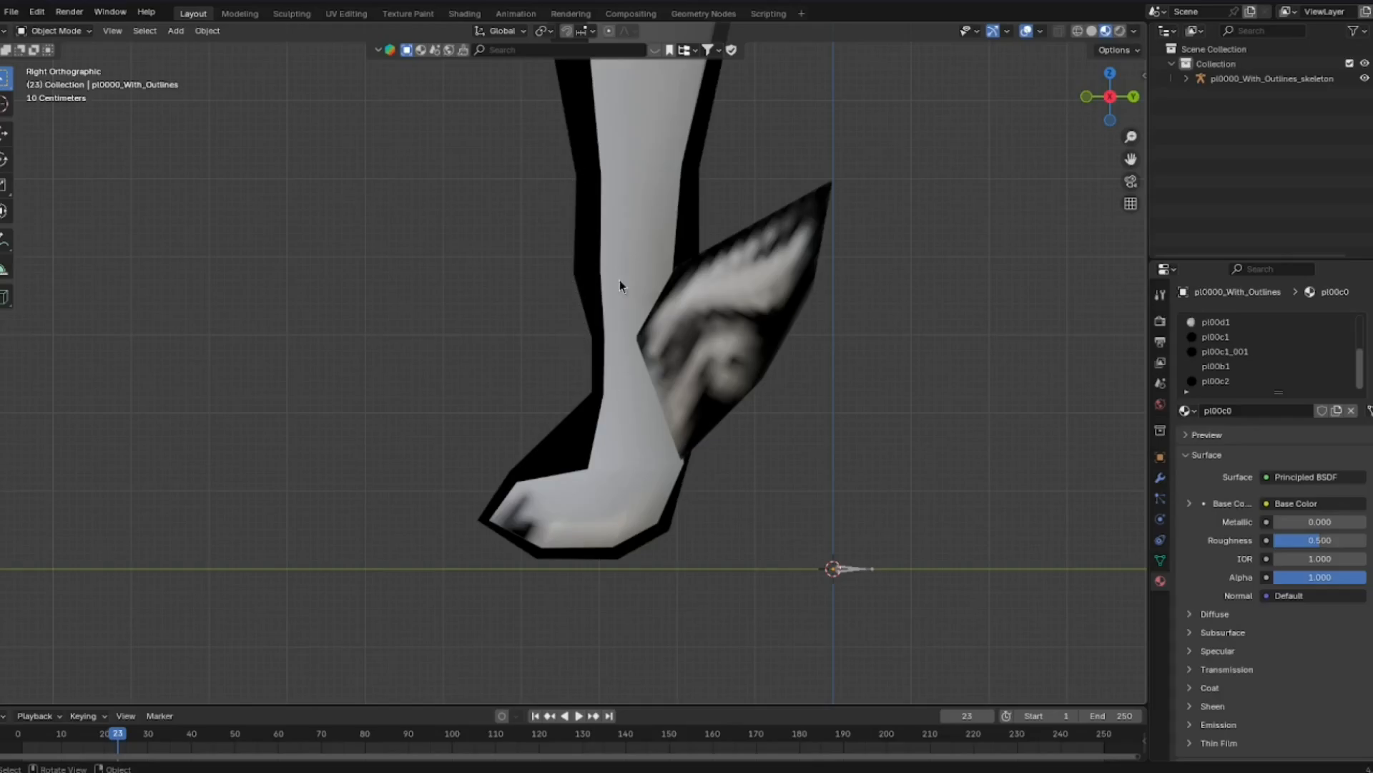
pyautogui.keyDown('shift'); pyautogui.moveTo(655, 195); pyautogui.dragTo(652, 569, button='middle'); pyautogui.keyUp('shift')
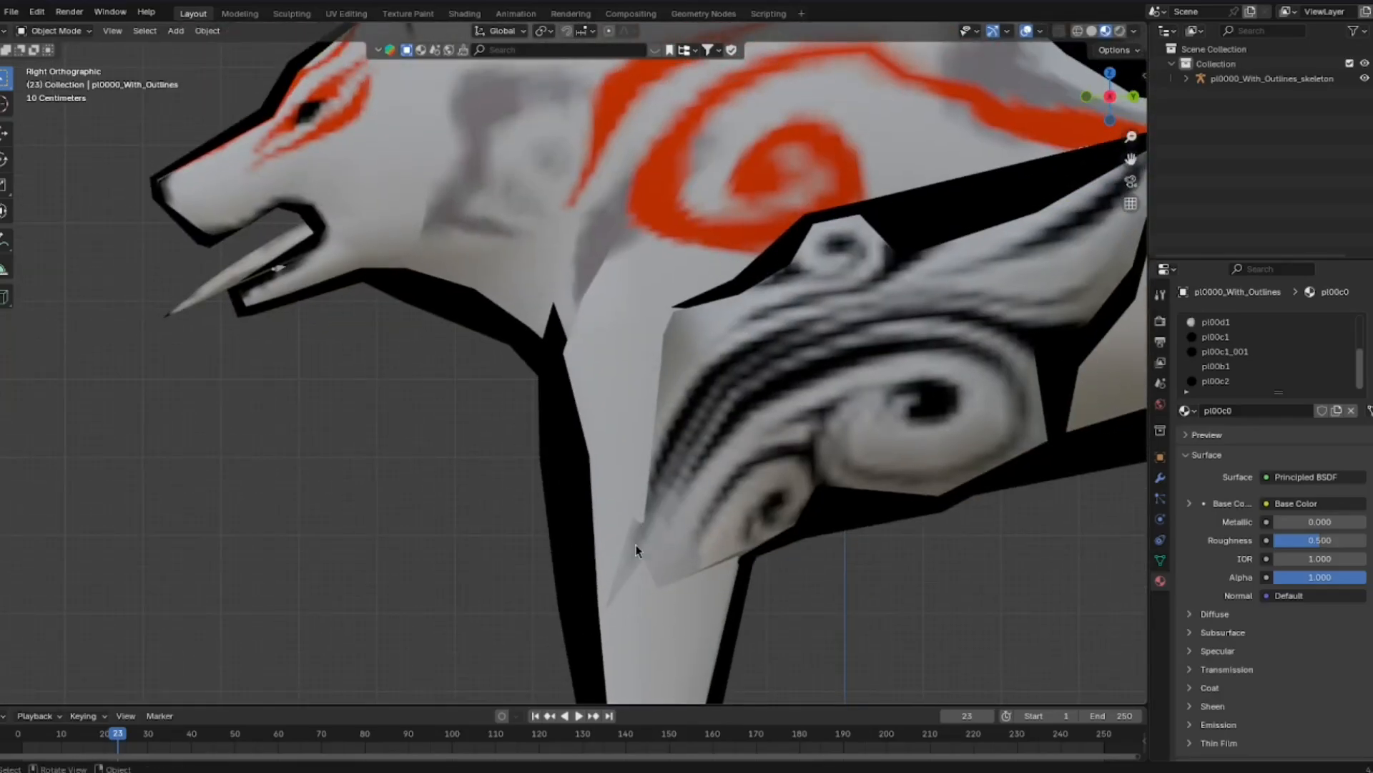
pyautogui.keyDown('shift'); pyautogui.moveTo(693, 176); pyautogui.dragTo(678, 572, button='middle'); pyautogui.keyUp('shift')
pyautogui.scroll(2, 598, 423)
pyautogui.keyDown('shift'); pyautogui.moveTo(350, 343); pyautogui.dragTo(563, 323, button='middle'); pyautogui.keyUp('shift')
pyautogui.scroll(3, 439, 347)
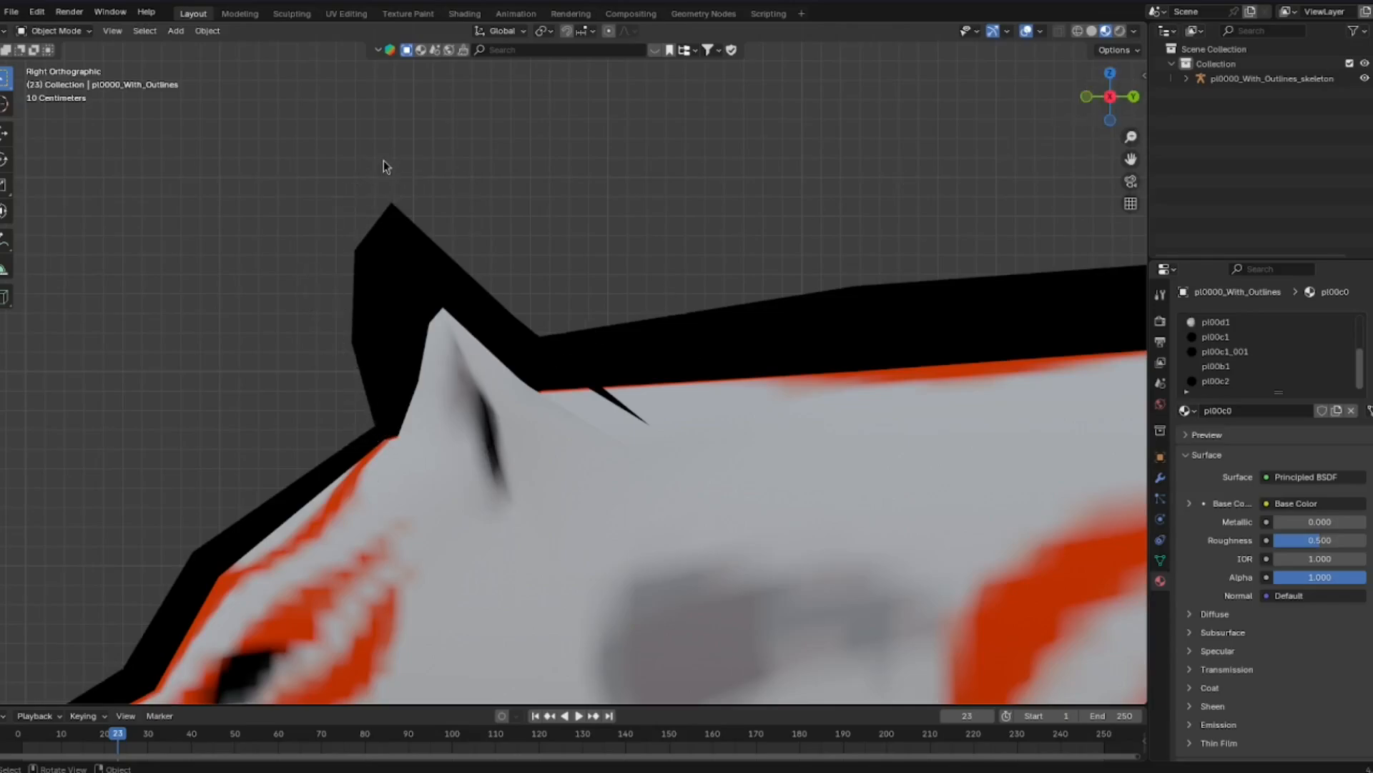
# - Examine the outline around the wolf's ears, head and body from the front and in perspective
pyautogui.click(1087, 96)
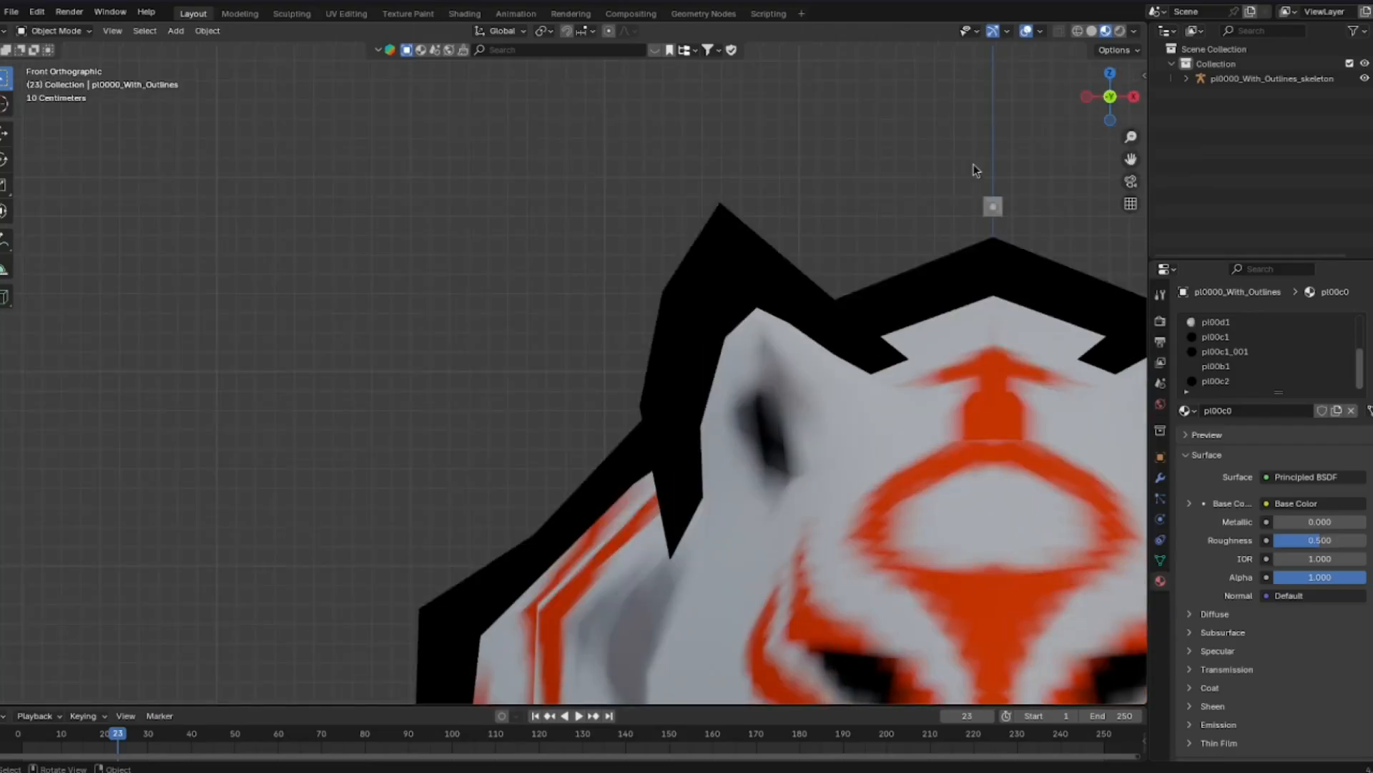
pyautogui.keyDown('shift'); pyautogui.moveTo(762, 426); pyautogui.dragTo(406, 383, button='middle'); pyautogui.keyUp('shift')
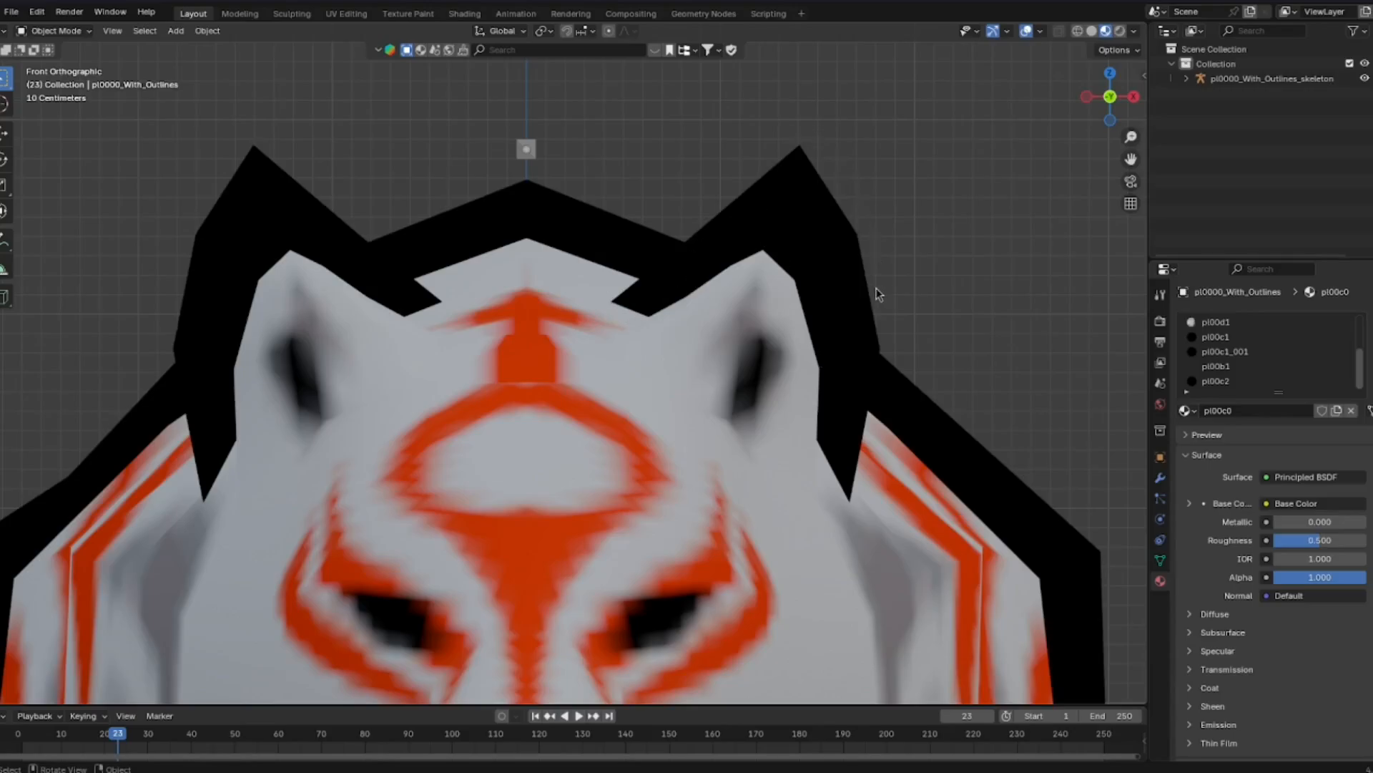
pyautogui.scroll(-6, 836, 163)
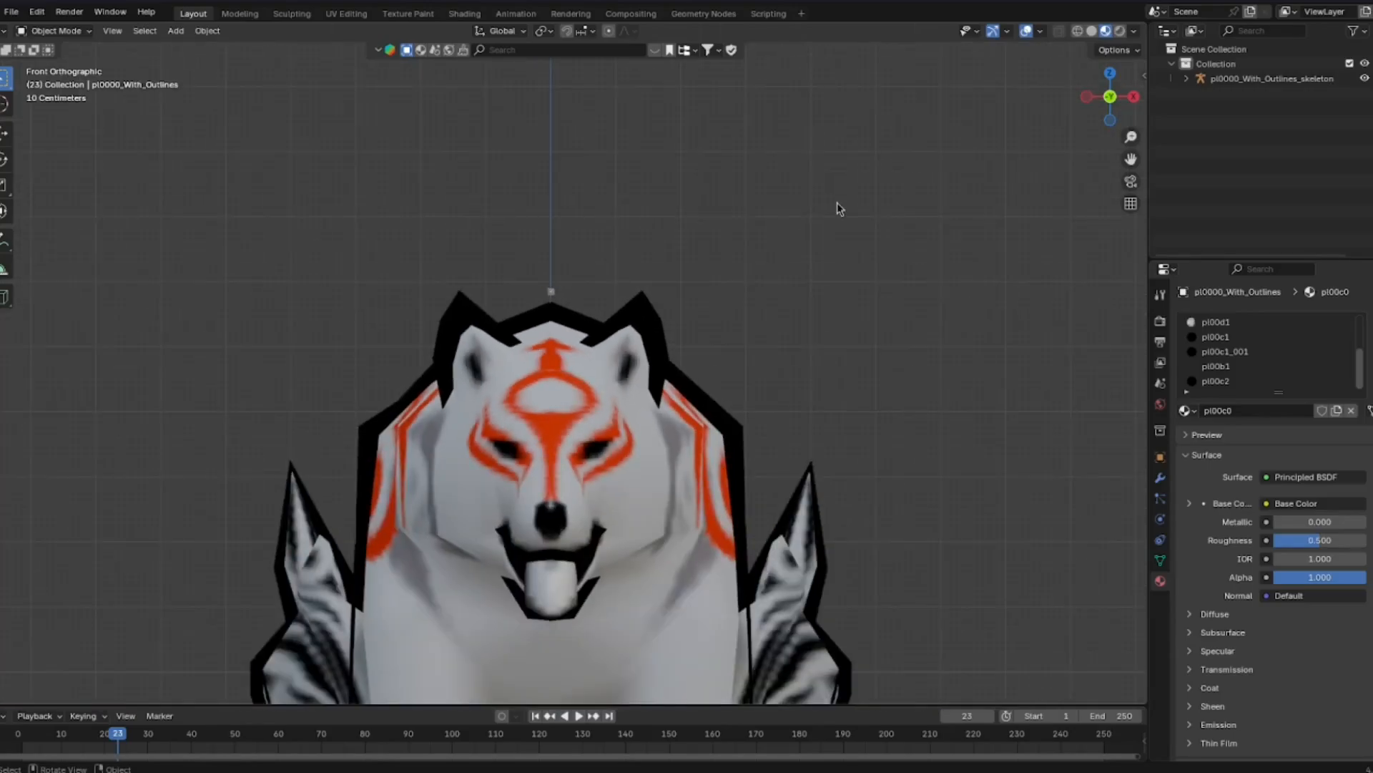
pyautogui.keyDown('shift'); pyautogui.moveTo(838, 394); pyautogui.dragTo(843, 129, button='middle'); pyautogui.keyUp('shift')
pyautogui.keyDown('shift'); pyautogui.moveTo(772, 529); pyautogui.dragTo(831, 659, button='middle'); pyautogui.keyUp('shift')
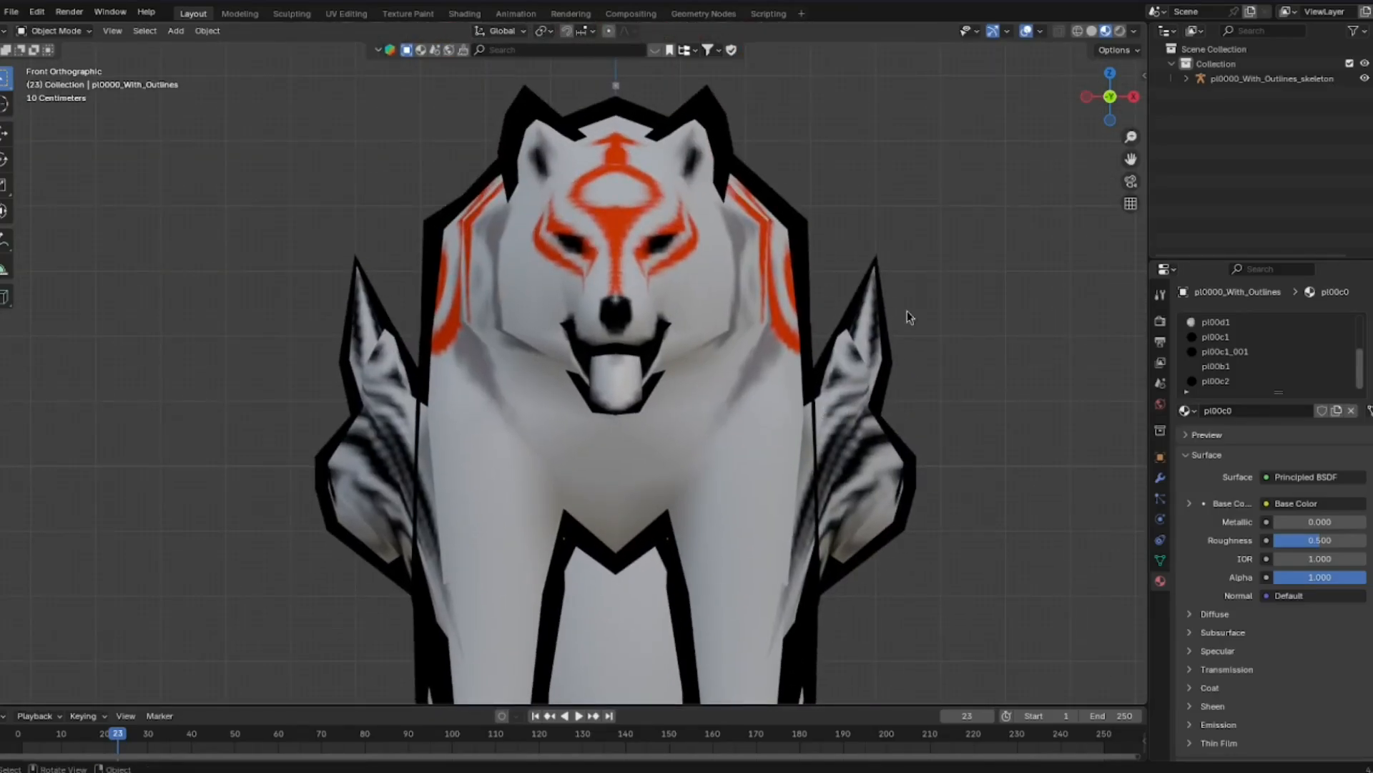
pyautogui.moveTo(907, 317); pyautogui.dragTo(822, 383, button='middle')
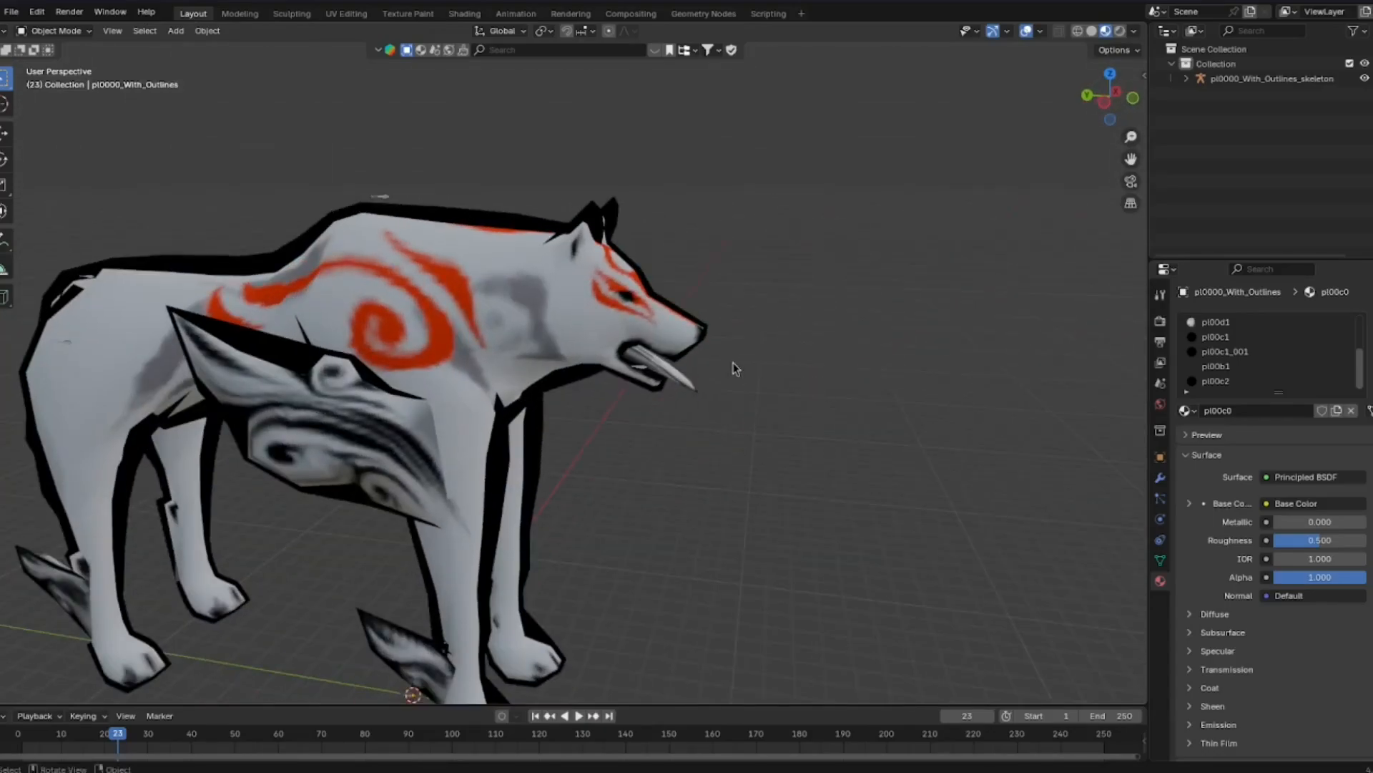
pyautogui.scroll(3, 737, 368)
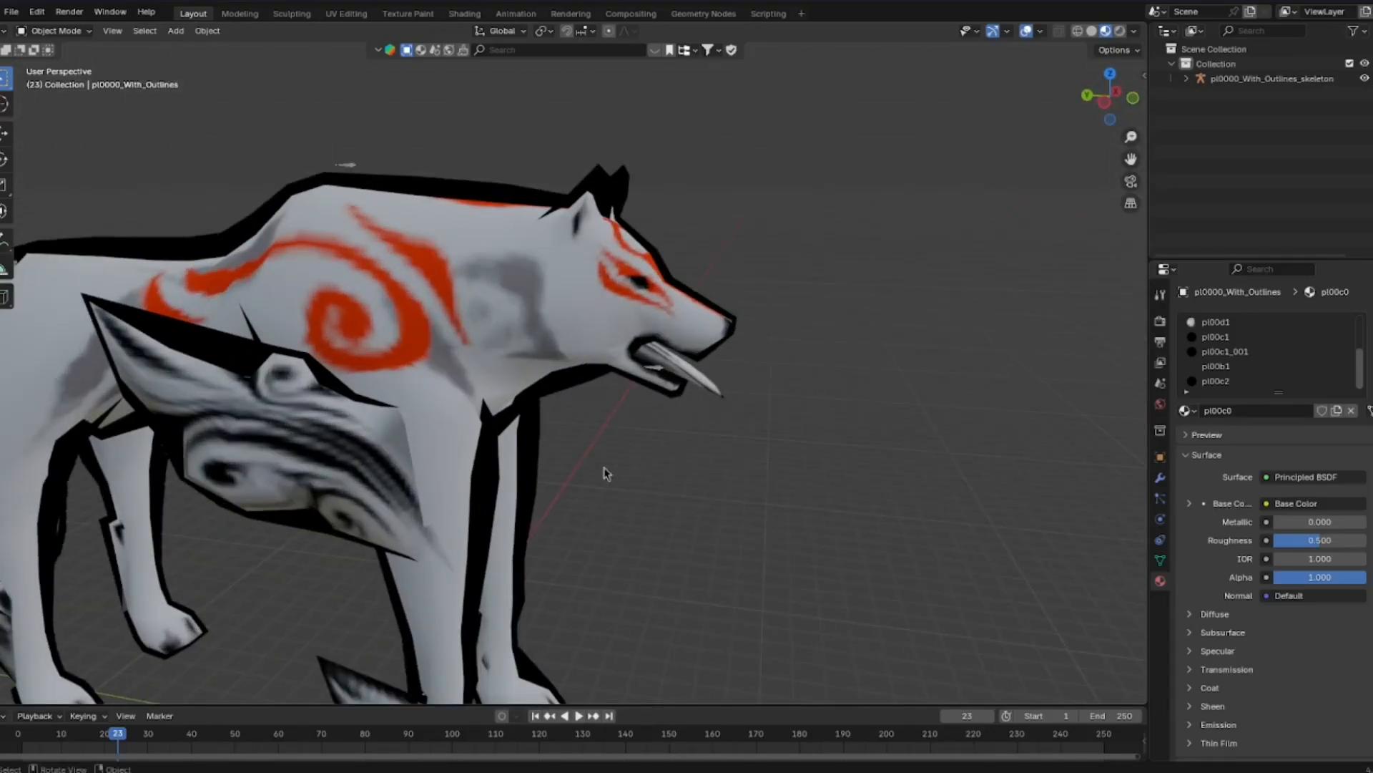
pyautogui.scroll(-4, 772, 362)
# - Switch the viewport to Solid shading and inspect the untextured wolf mesh from both sides
pyautogui.moveTo(775, 379)
pyautogui.mouseDown(button='middle')
pyautogui.moveTo(892, 475)
pyautogui.moveTo(770, 464)
pyautogui.moveTo(1019, 77)
pyautogui.mouseUp(button='middle')
pyautogui.click(1092, 31)
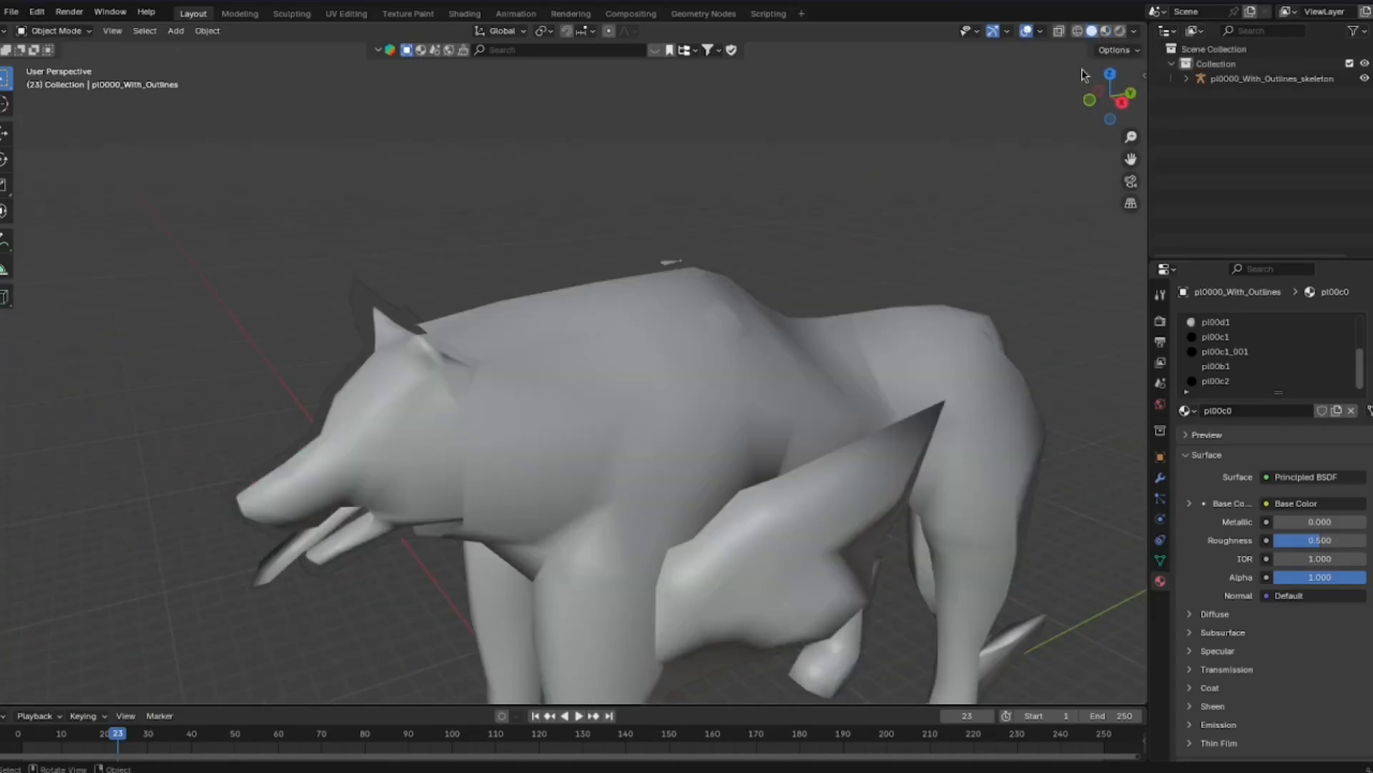
pyautogui.moveTo(984, 143); pyautogui.dragTo(504, 352, button='middle')
pyautogui.moveTo(425, 414); pyautogui.dragTo(592, 423, button='middle')
pyautogui.scroll(-3, 592, 423)
# - In Edit Mode, select all geometry linked to a face of the wolf's outer outline shell and hide it
pyautogui.press('Tab')
pyautogui.click(595, 323)
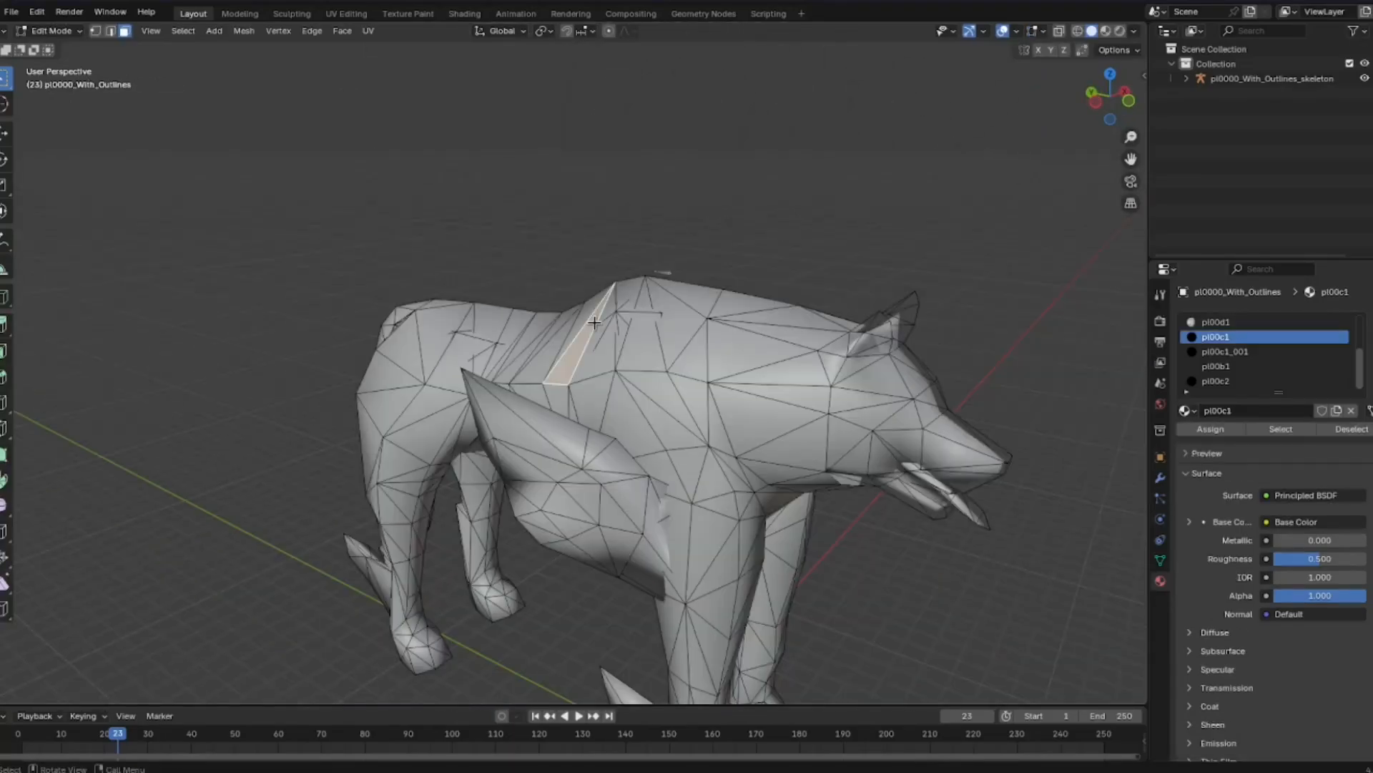
pyautogui.moveTo(594, 323); pyautogui.dragTo(827, 449, button='middle')
pyautogui.hotkey('ctrl', 'l')
pyautogui.press('h')
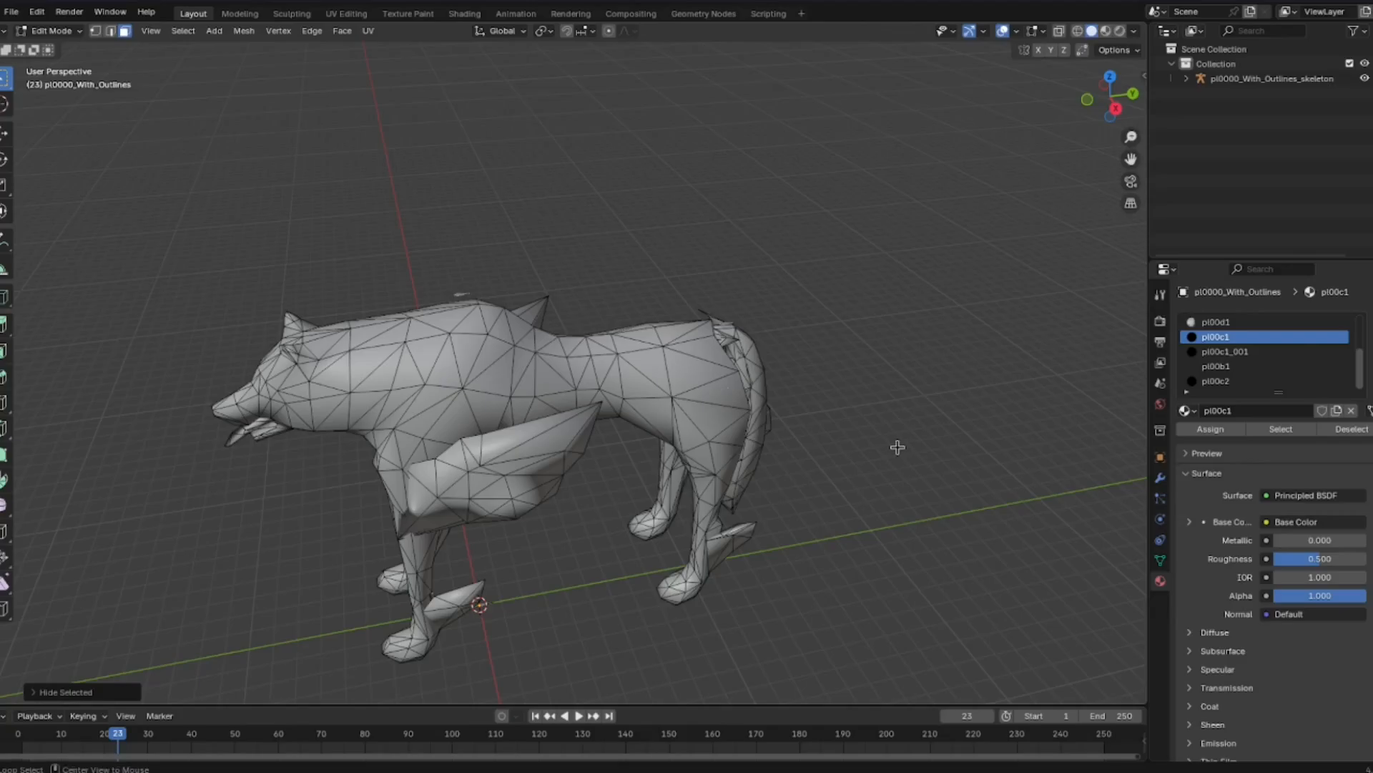
# - Reveal the hidden outline shell and set the viewport back to Material Preview shading
pyautogui.hotkey('alt', 'h')
pyautogui.scroll(2, 804, 398)
pyautogui.moveTo(576, 351); pyautogui.dragTo(635, 304, button='middle')
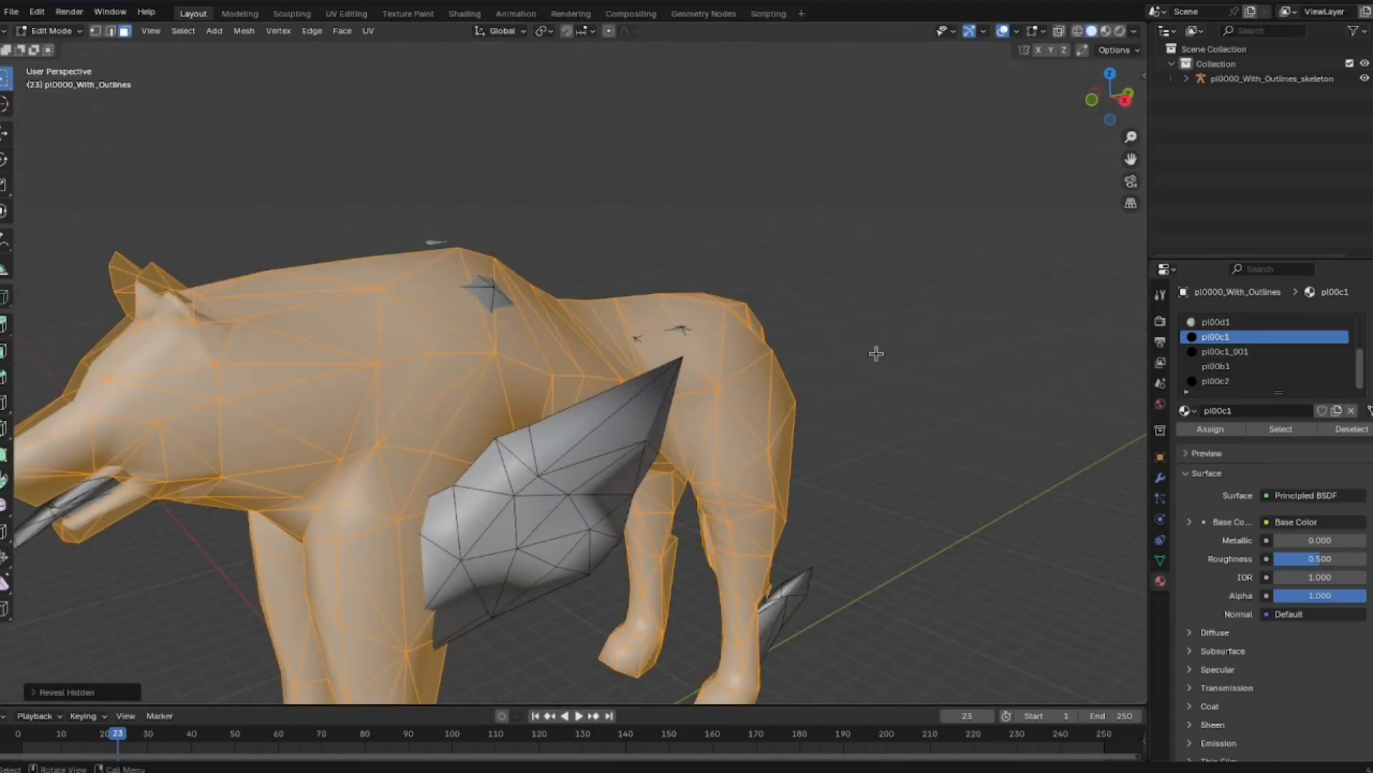
pyautogui.scroll(-10, 1279, 584)
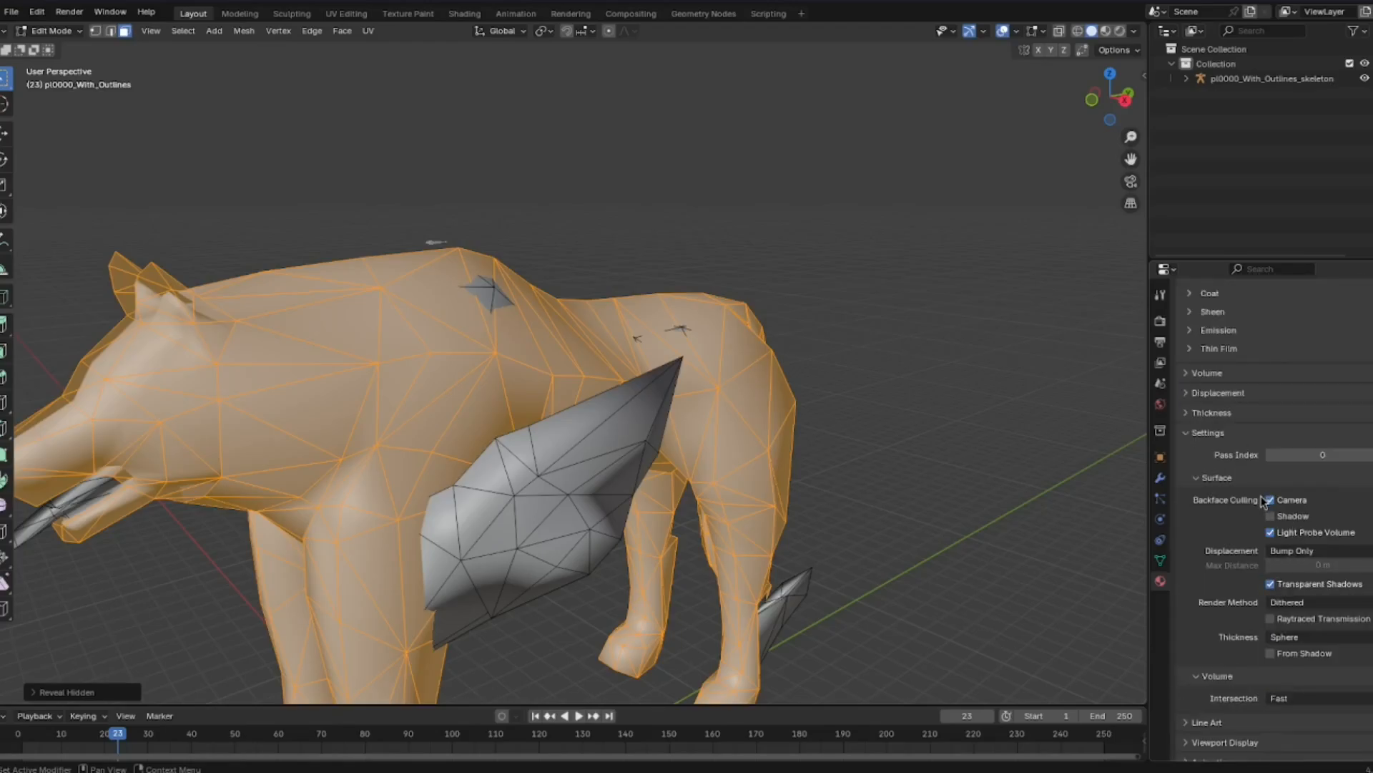
pyautogui.click(1106, 31)
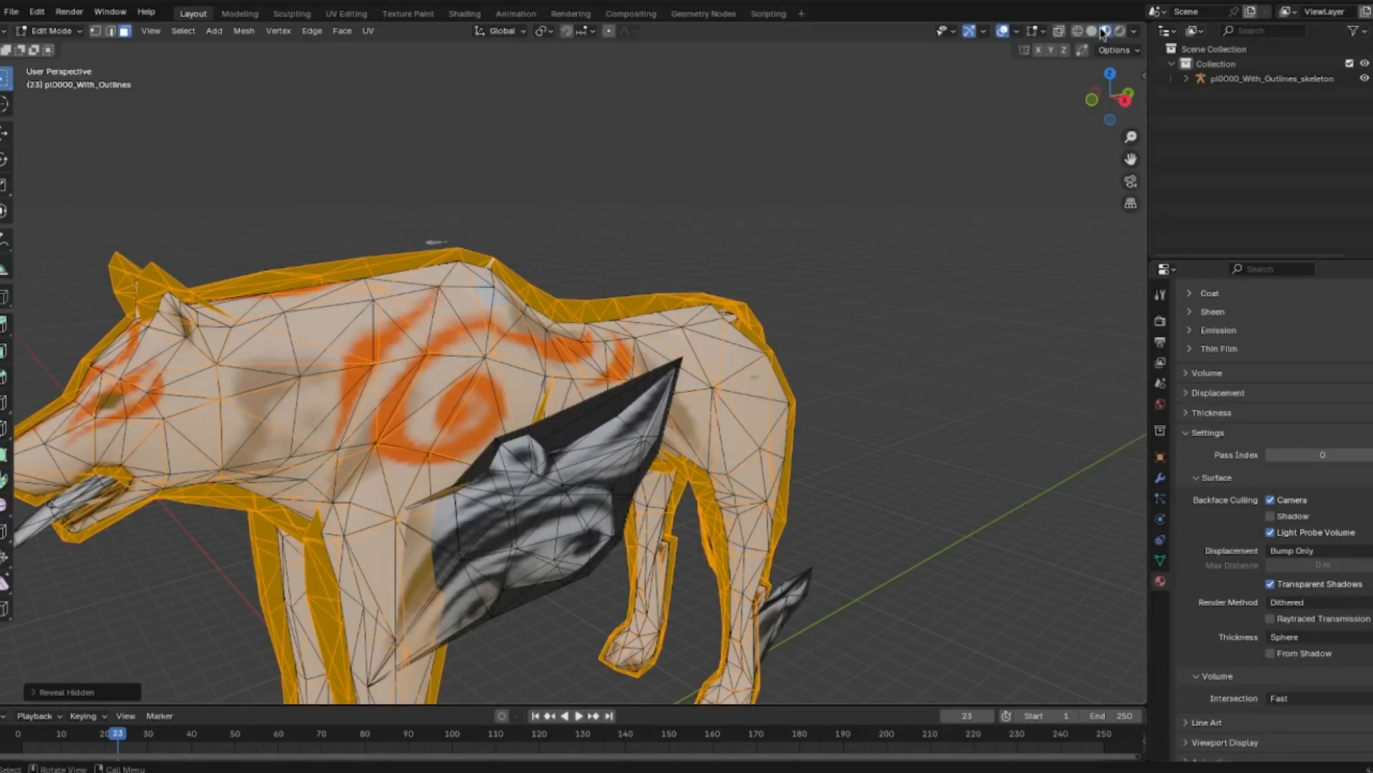
# - Select an outline face on the wolf's rump and toggle the pl00c1 material's Camera backface culling off and on again
pyautogui.click(970, 320)
pyautogui.click(678, 307)
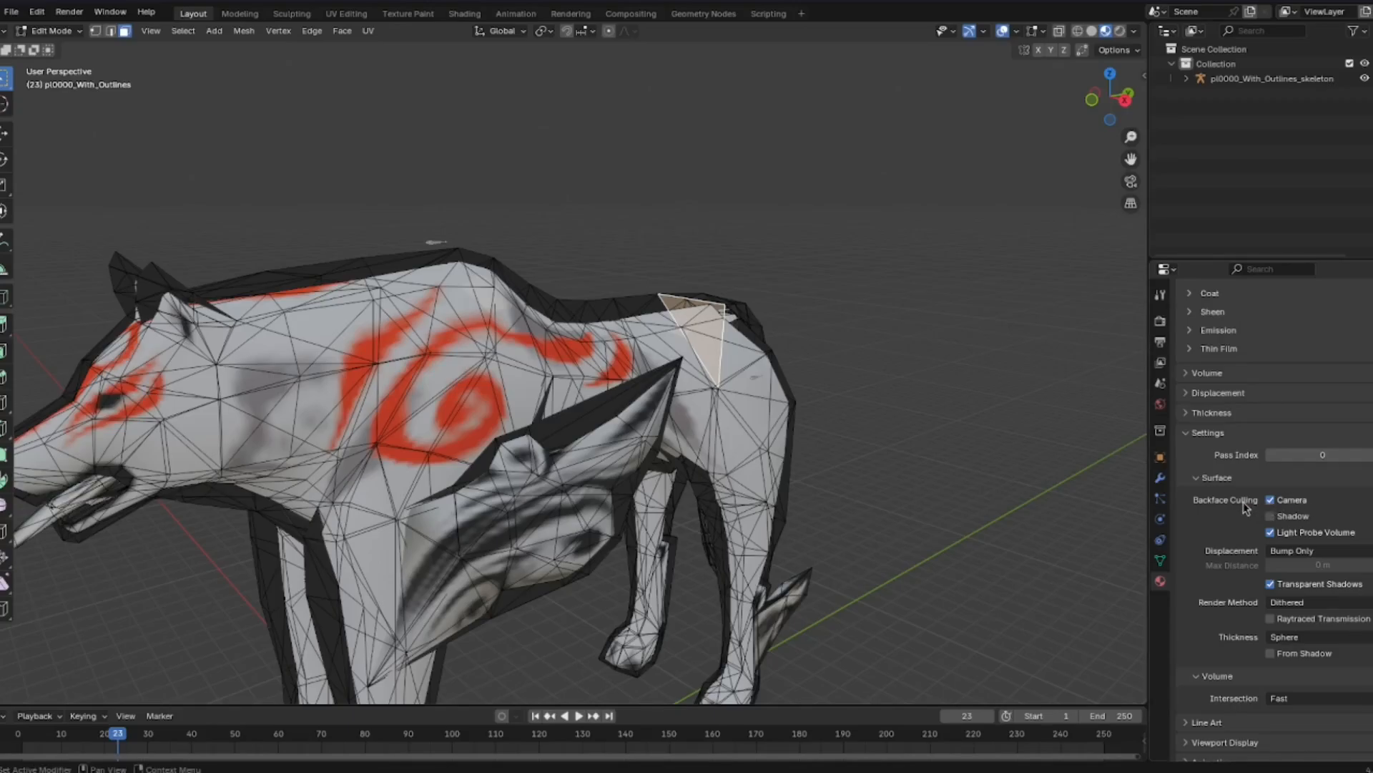
pyautogui.click(1271, 500)
pyautogui.click(1271, 500)
pyautogui.click(859, 357)
# - Try recalculating the normals of the linked outline shell to the outside, undo that change and clear the selection
pyautogui.scroll(-1, 849, 362)
pyautogui.moveTo(436, 421); pyautogui.dragTo(756, 477, button='middle')
pyautogui.click(674, 331)
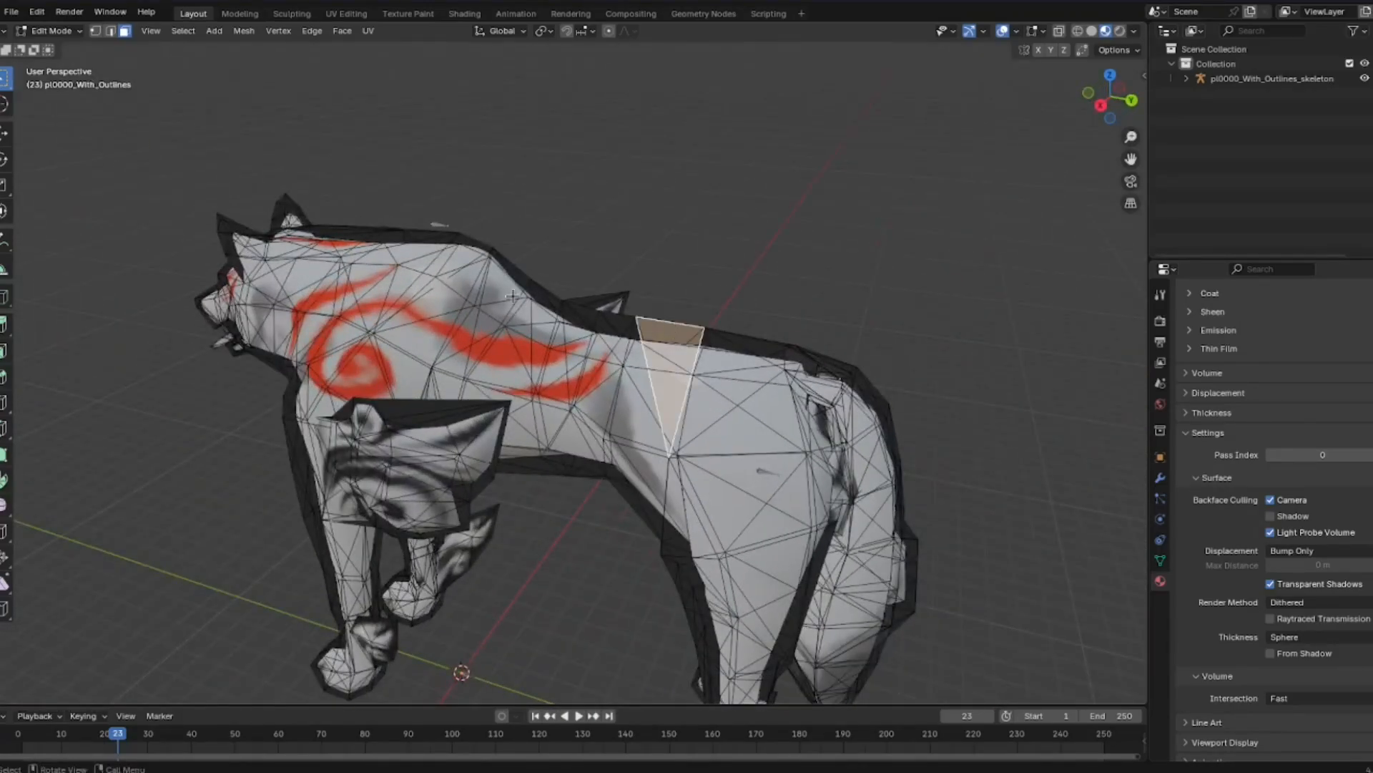
pyautogui.hotkey('ctrl', 'l')
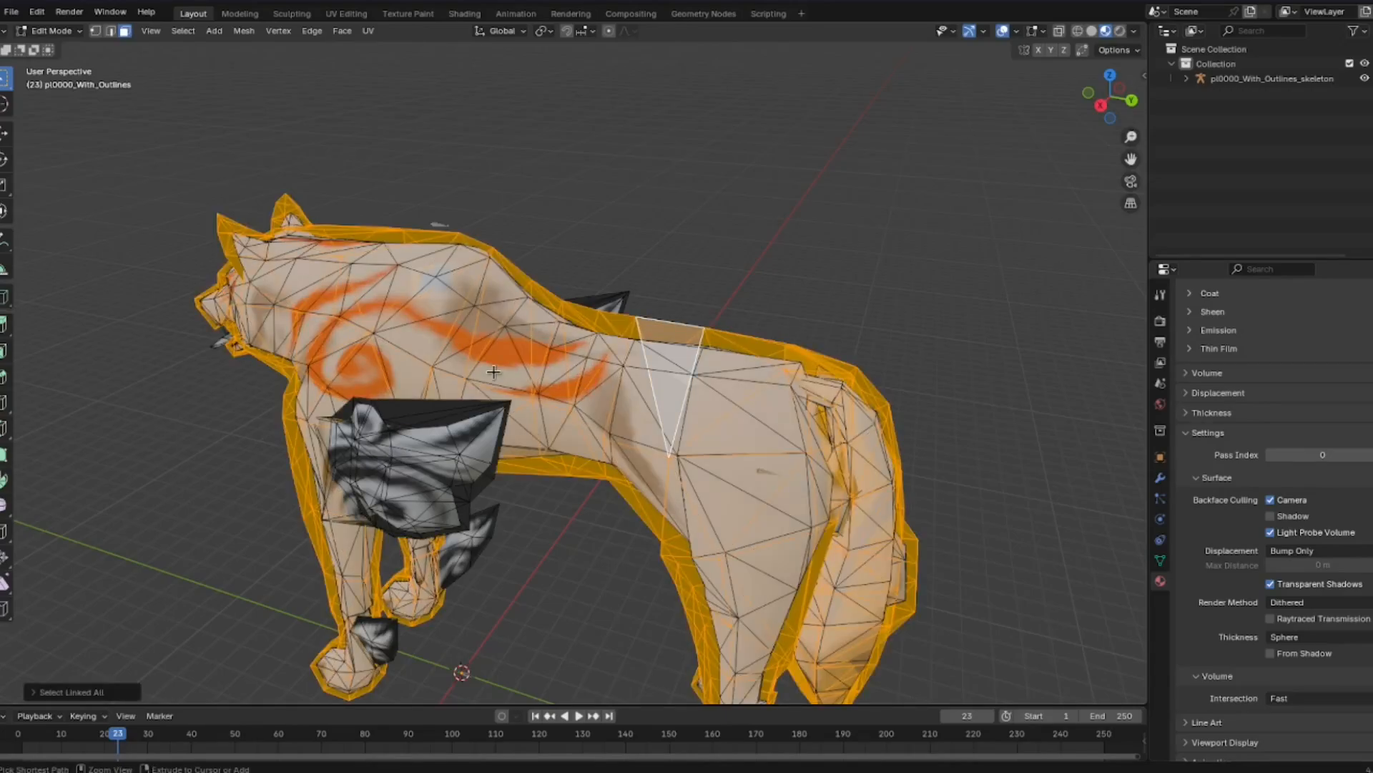
pyautogui.click(245, 31)
pyautogui.moveTo(286, 300)
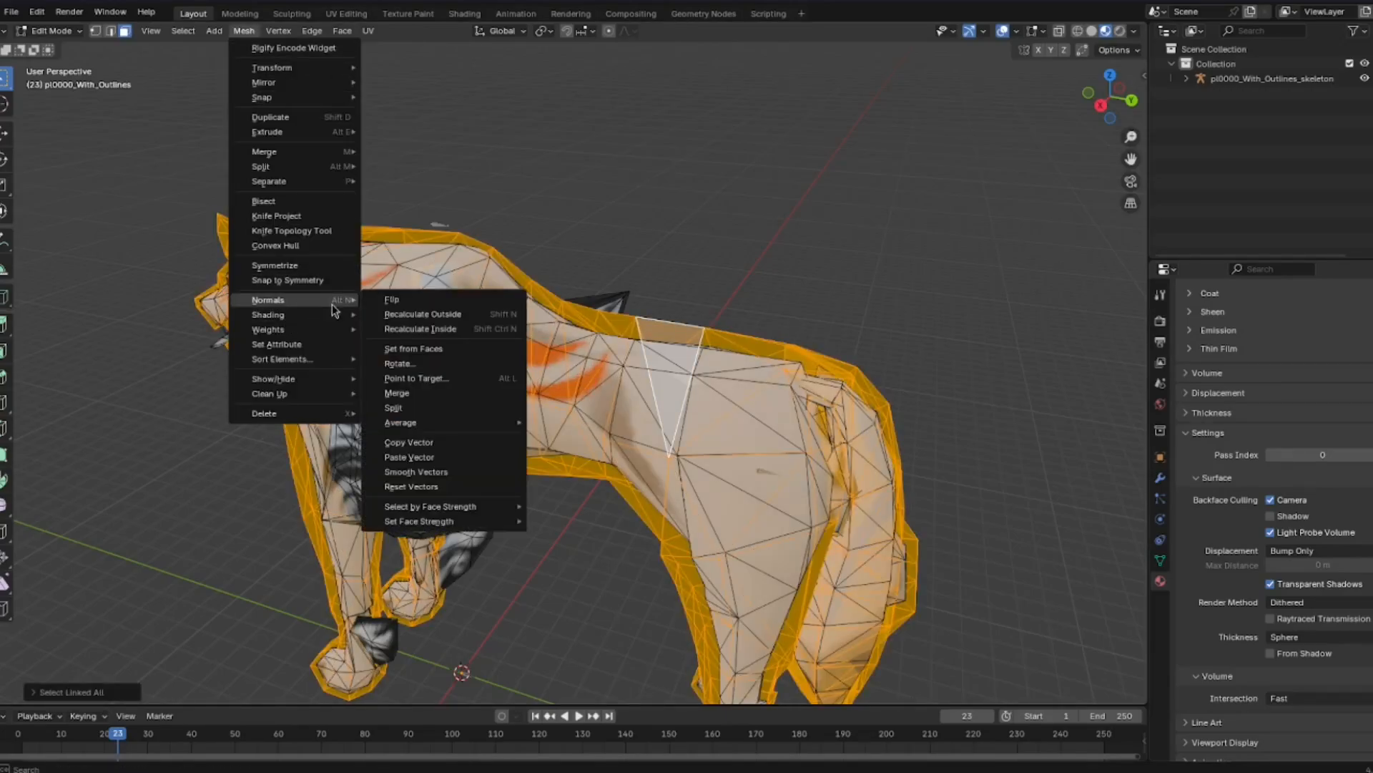
pyautogui.click(390, 316)
pyautogui.moveTo(390, 316); pyautogui.dragTo(787, 276, button='middle')
pyautogui.hotkey('ctrl', 'z')
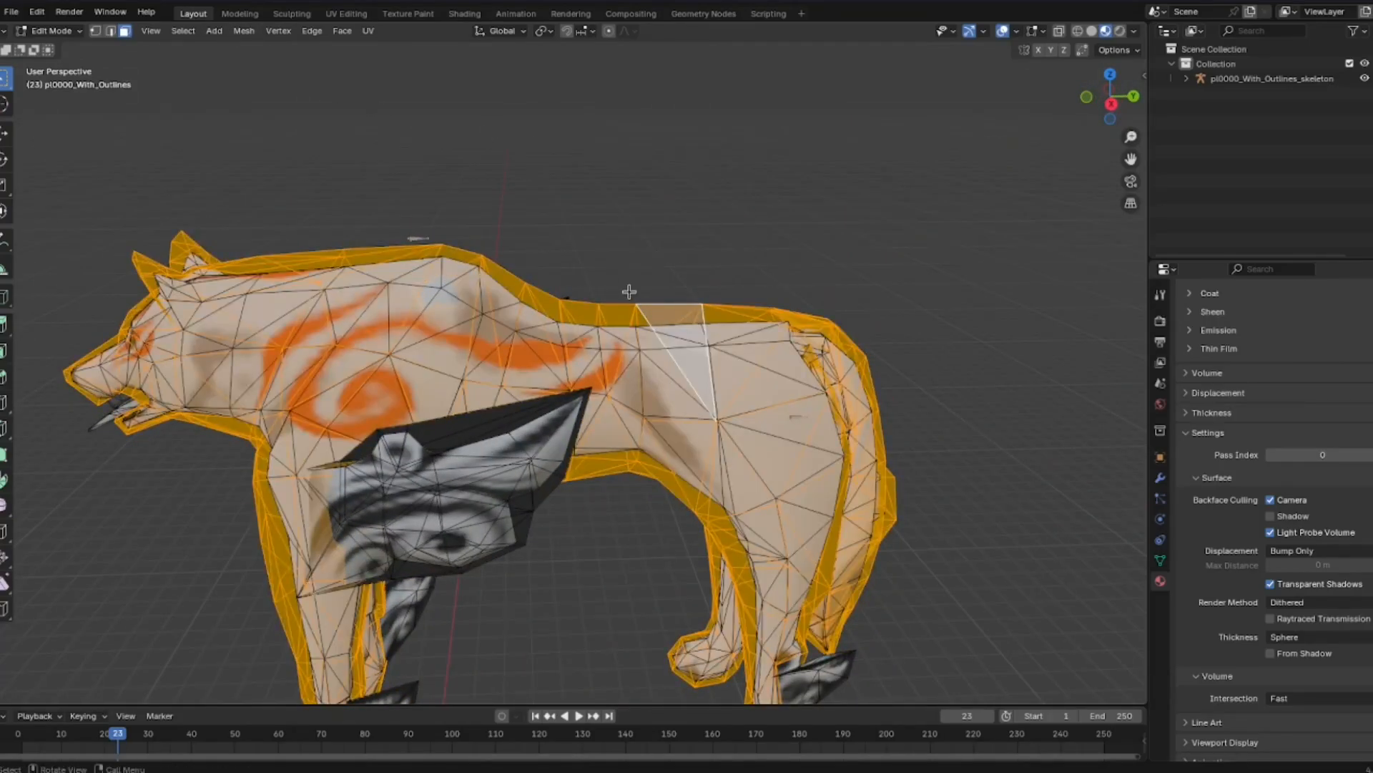
pyautogui.click(629, 206)
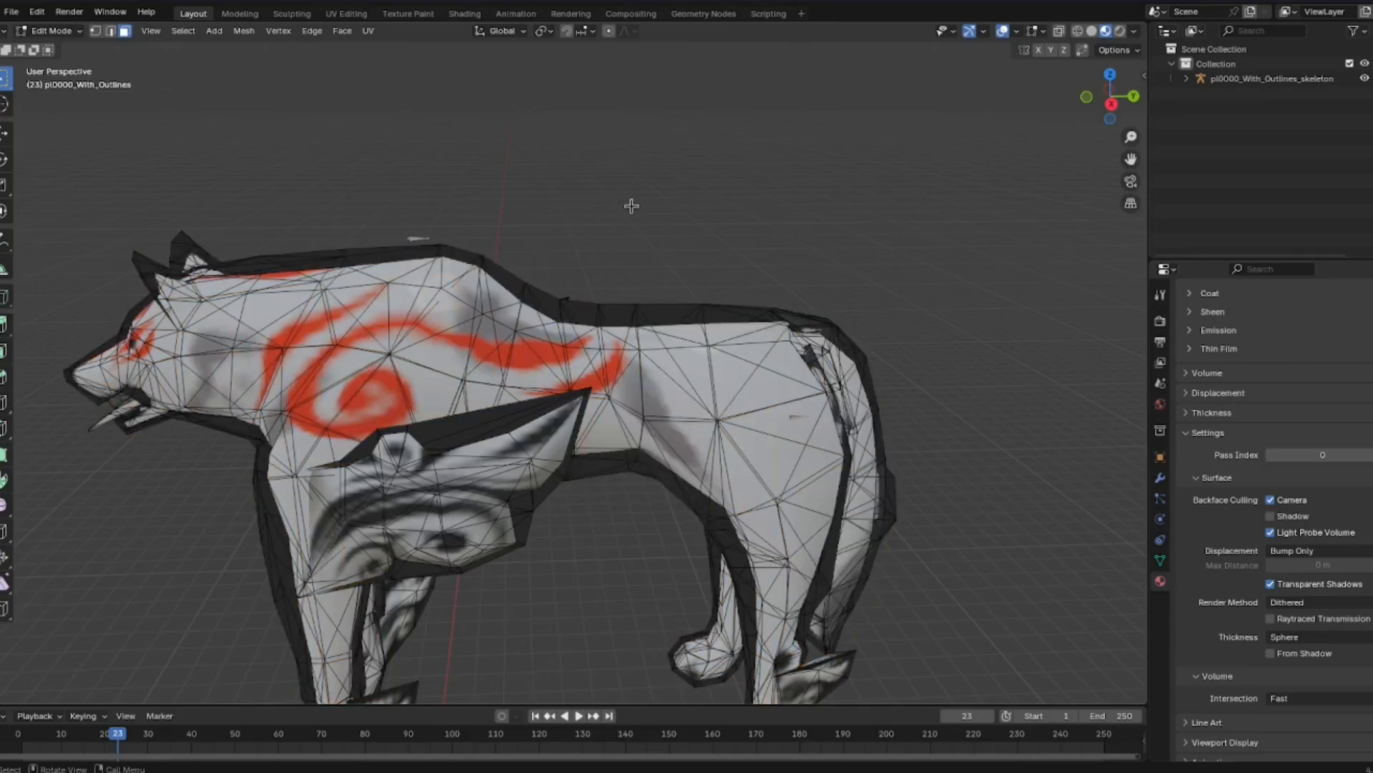
# - In the right orthographic view, switch to vertex selection and select the outline vertex above the wolf's lower back
pyautogui.moveTo(775, 253)
pyautogui.mouseDown(button='middle')
pyautogui.moveTo(557, 311)
pyautogui.moveTo(785, 266)
pyautogui.mouseUp(button='middle')
pyautogui.moveTo(862, 300); pyautogui.dragTo(760, 346, button='middle')
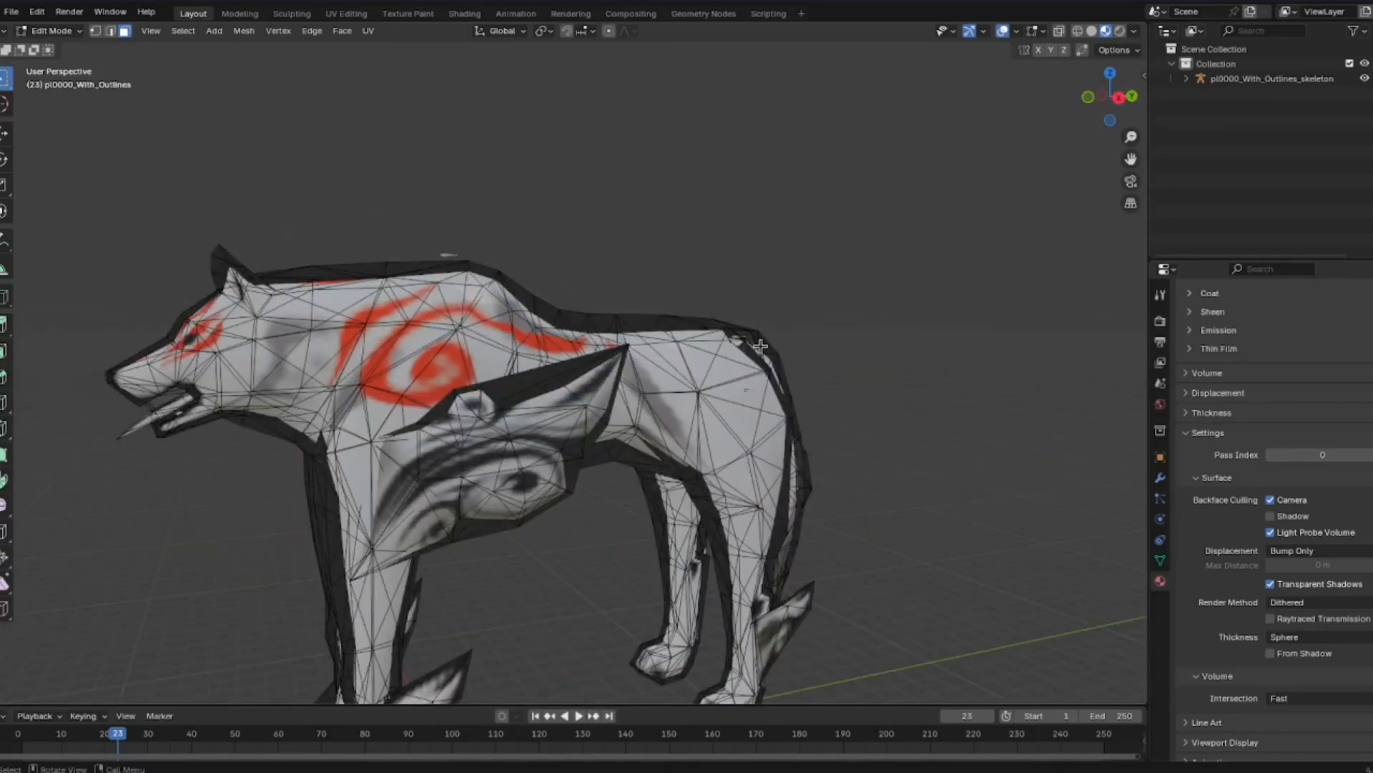
pyautogui.click(1119, 98)
pyautogui.scroll(4, 662, 276)
pyautogui.click(656, 278)
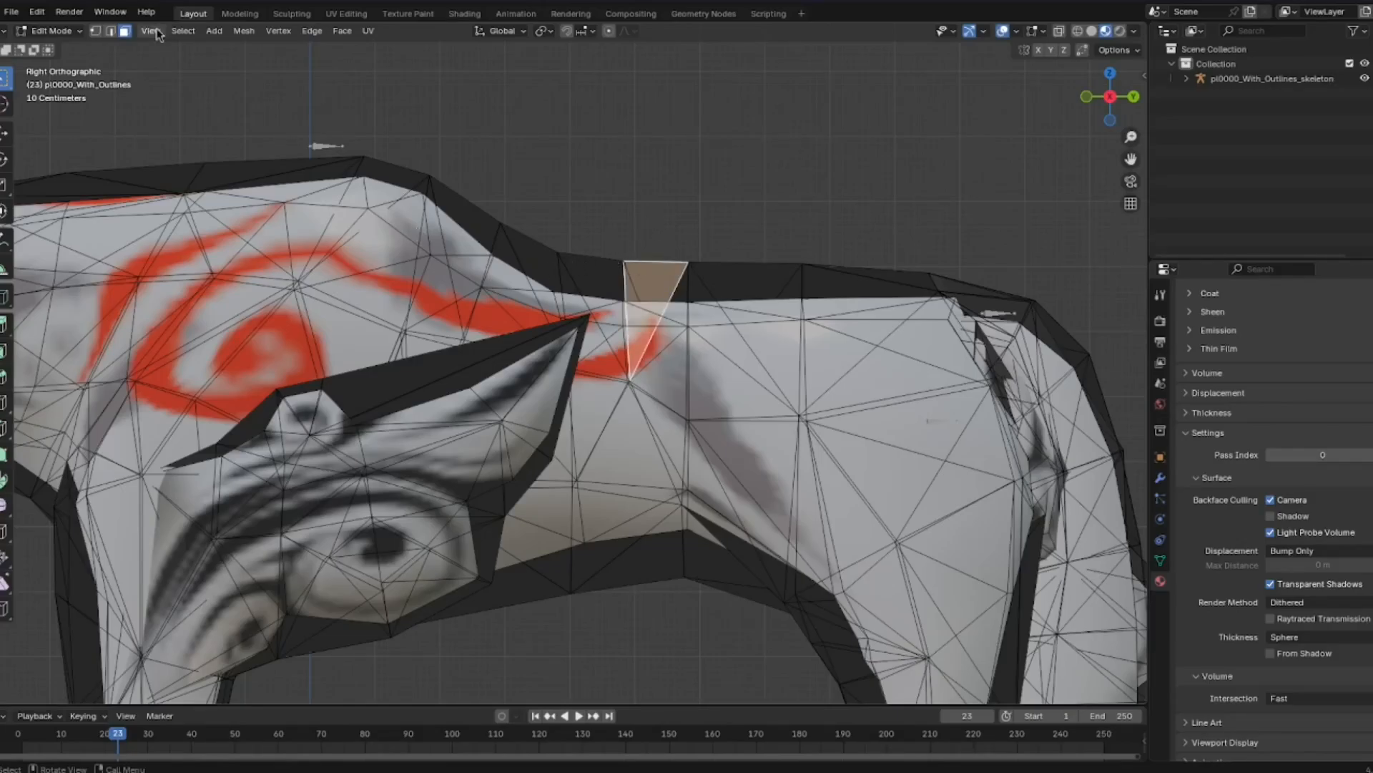
pyautogui.click(95, 31)
pyautogui.click(683, 264)
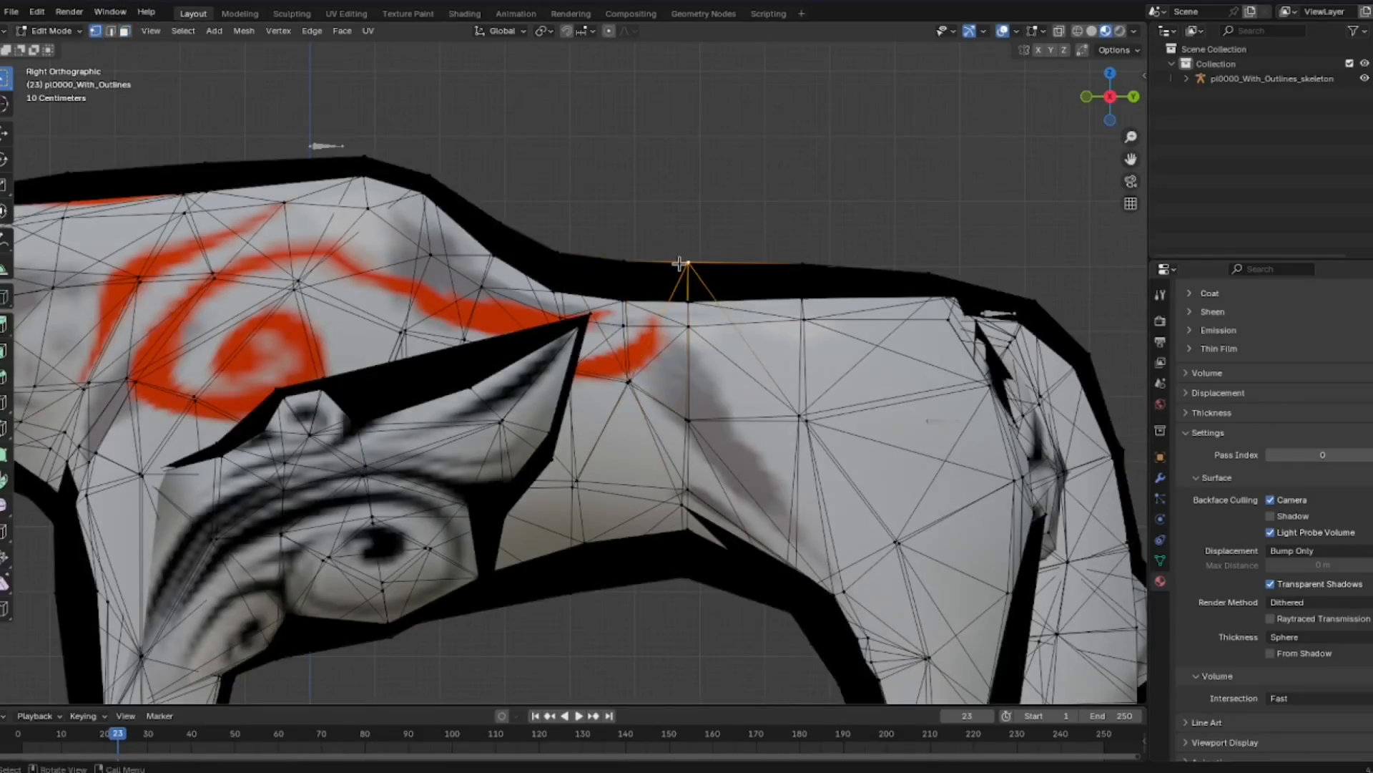
# - Select an outline vertex at the front of the wolf's lower foreleg and examine the outline around the hindquarters and tail
pyautogui.keyDown('shift'); pyautogui.moveTo(526, 217); pyautogui.dragTo(711, 229, button='middle'); pyautogui.keyUp('shift')
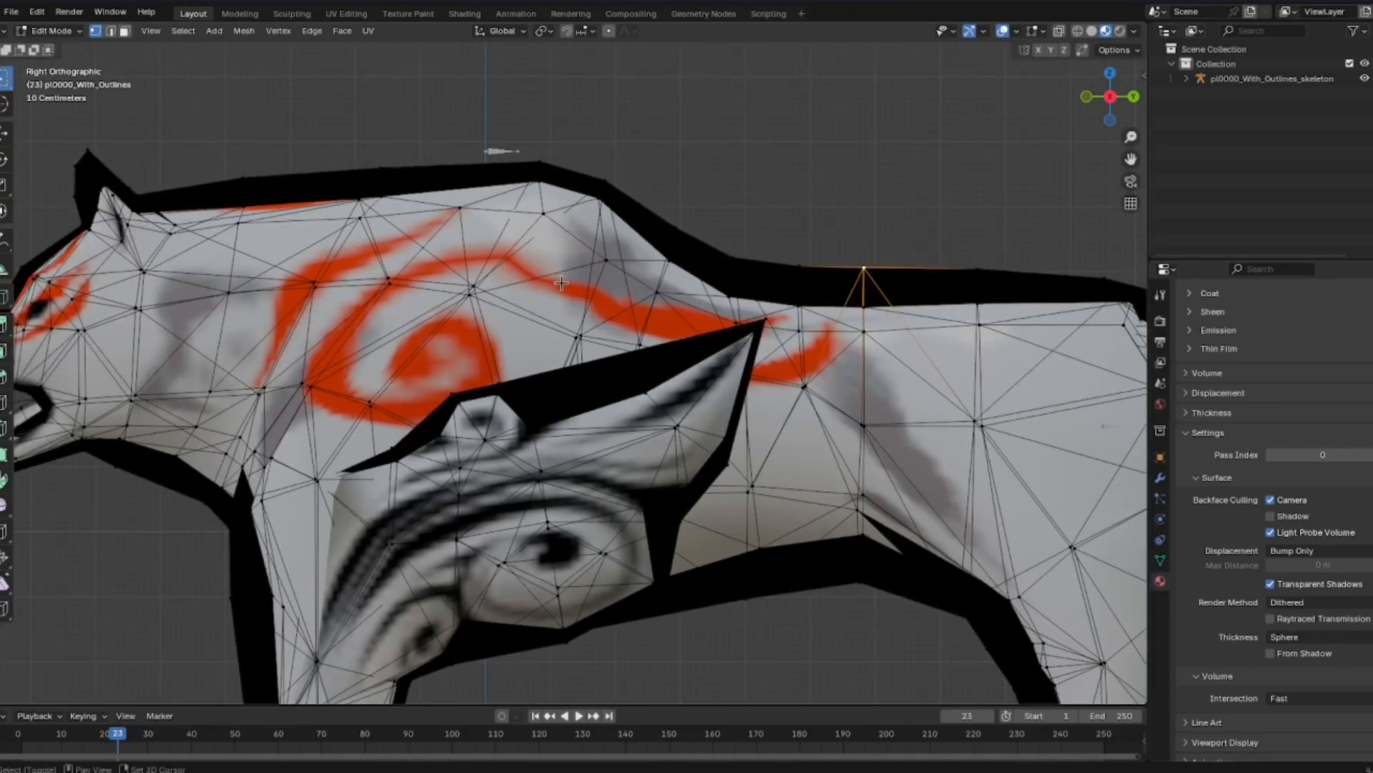
pyautogui.keyDown('shift'); pyautogui.moveTo(222, 331); pyautogui.dragTo(395, 457, button='middle'); pyautogui.keyUp('shift')
pyautogui.click(448, 380)
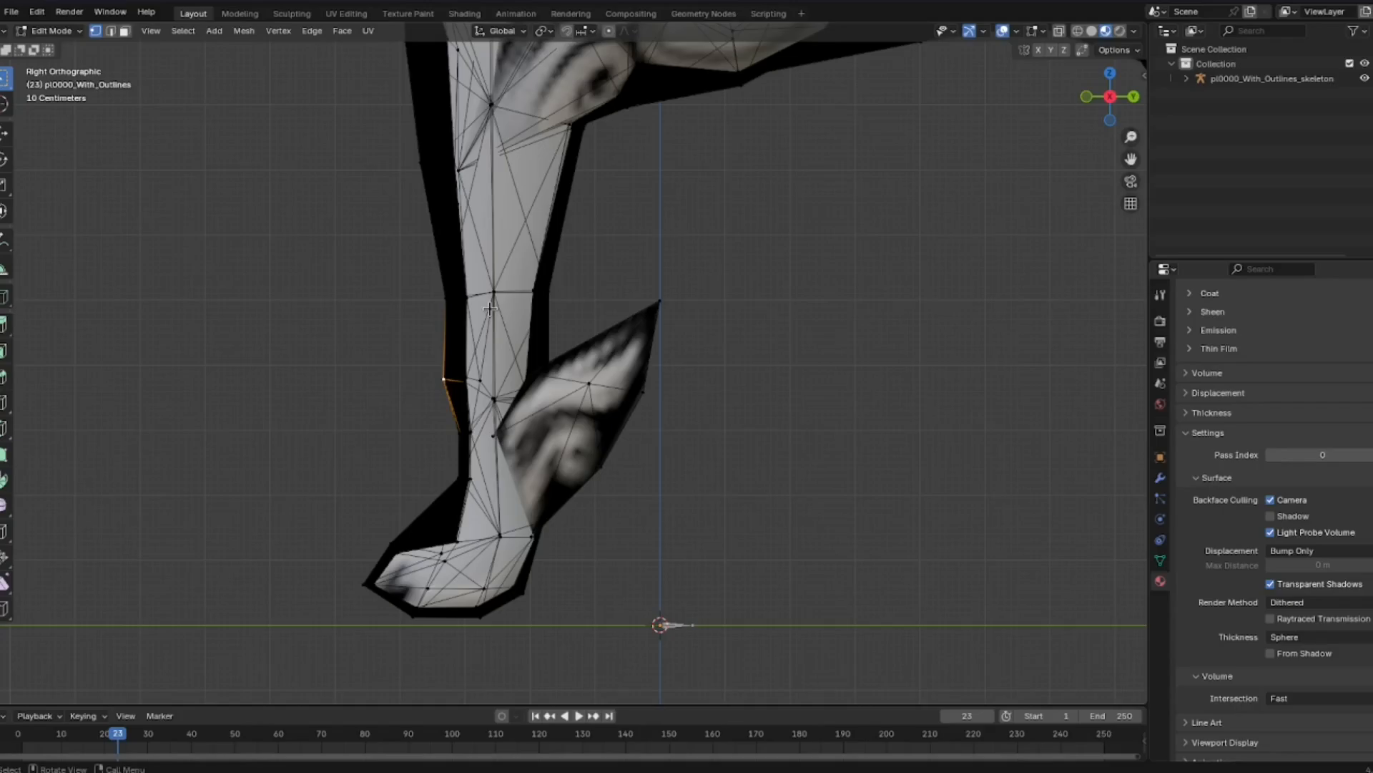
pyautogui.keyDown('shift'); pyautogui.moveTo(802, 246); pyautogui.dragTo(369, 530, button='middle'); pyautogui.keyUp('shift')
pyautogui.keyDown('shift'); pyautogui.moveTo(702, 420); pyautogui.dragTo(809, 181, button='middle'); pyautogui.keyUp('shift')
pyautogui.scroll(-4, 809, 182)
pyautogui.scroll(-5, 955, 300)
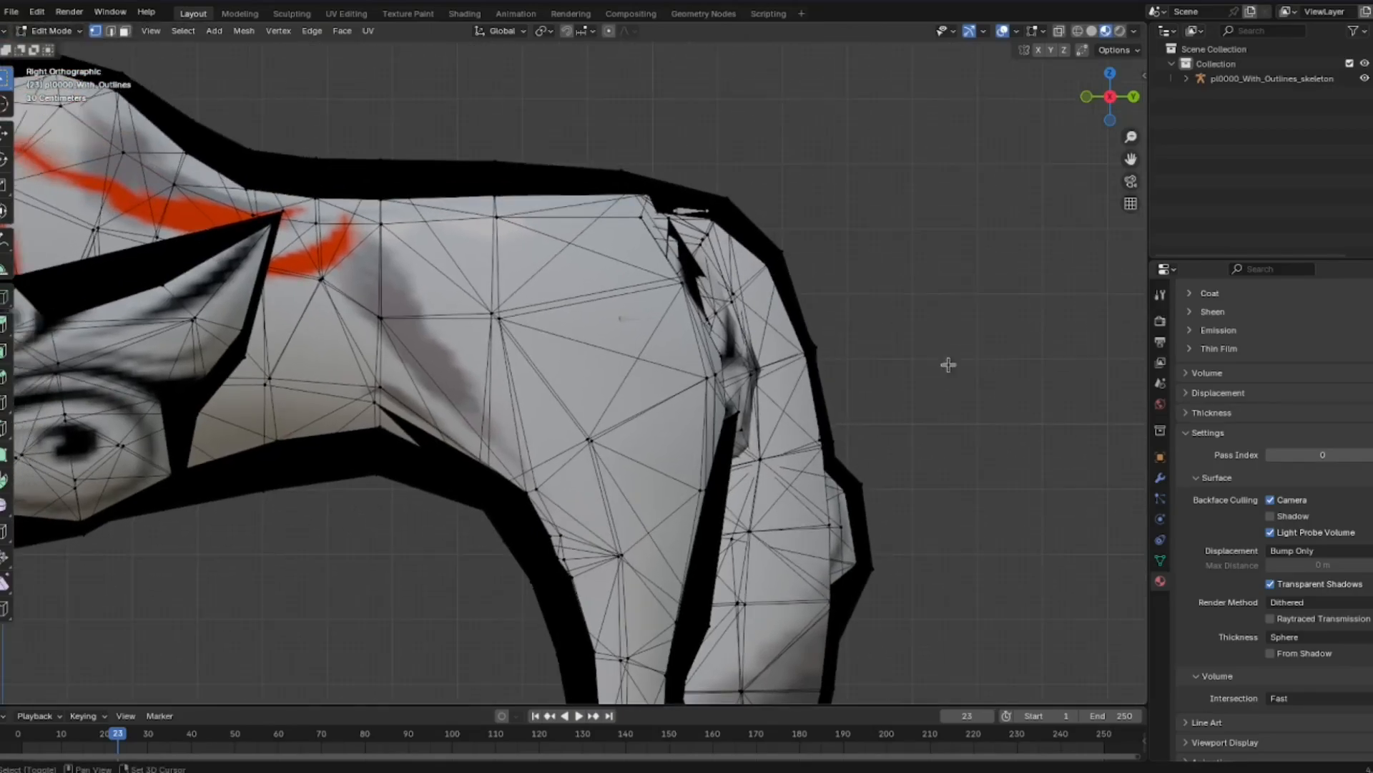
pyautogui.moveTo(671, 215); pyautogui.dragTo(587, 236, button='middle')
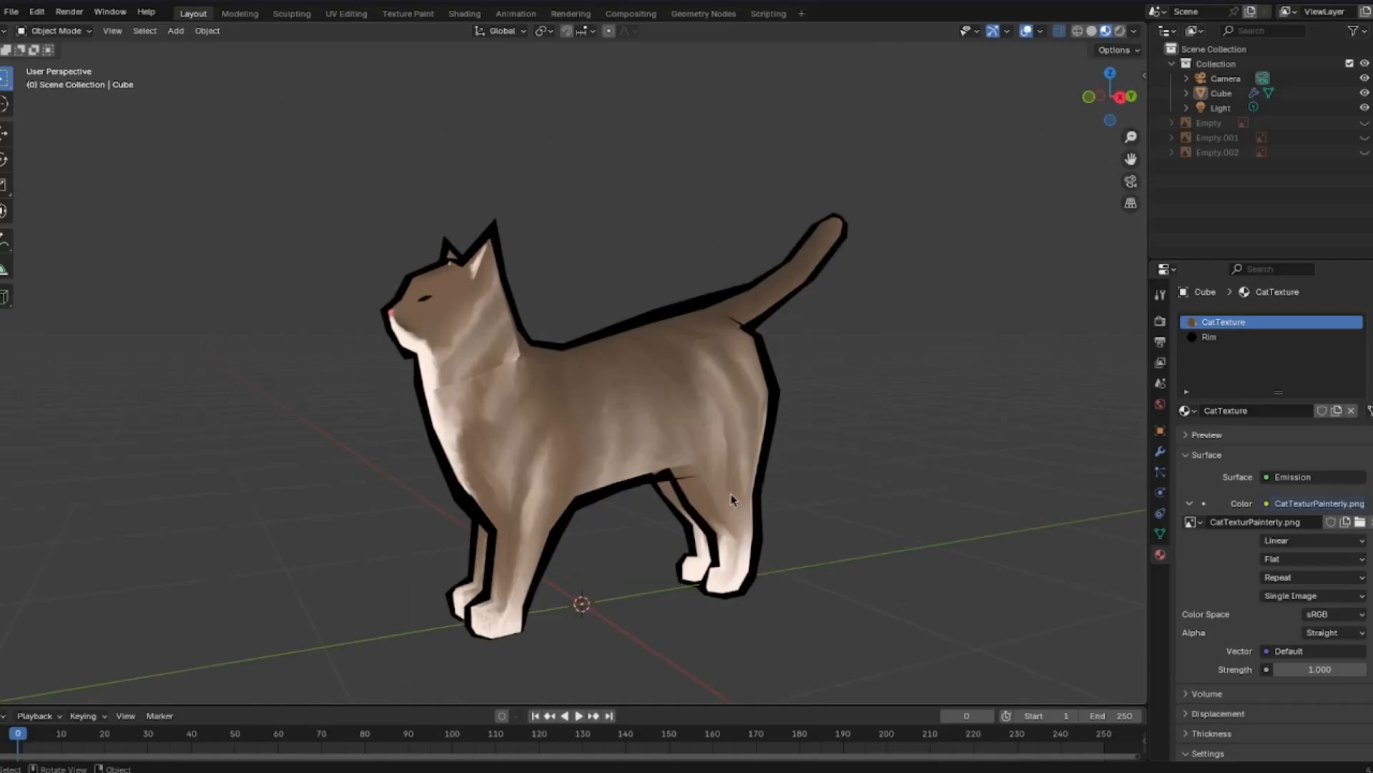
# - Examine the black outline of the textured cat model from the front and at an angle
pyautogui.moveTo(545, 498); pyautogui.dragTo(556, 427, button='middle')
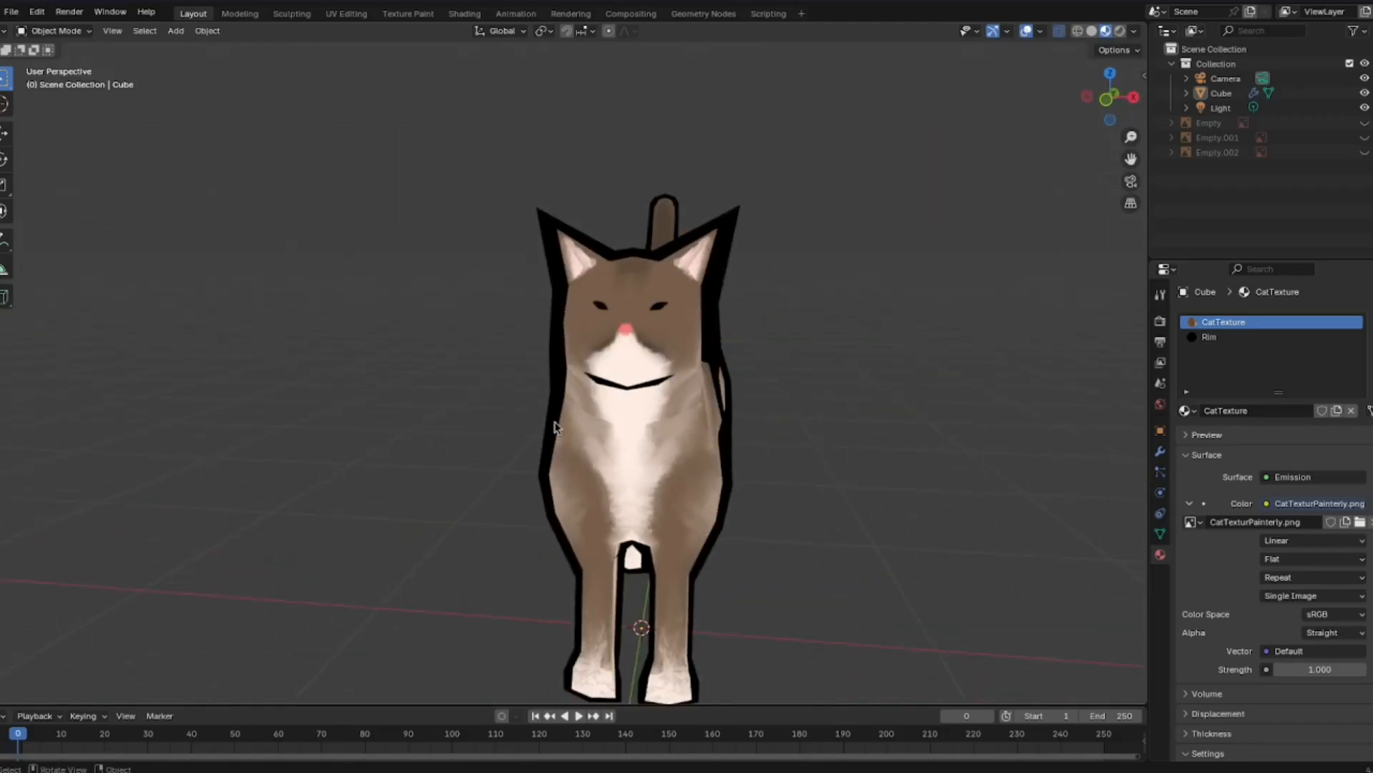
pyautogui.moveTo(705, 434); pyautogui.dragTo(547, 447, button='middle')
pyautogui.moveTo(844, 499); pyautogui.dragTo(683, 480, button='middle')
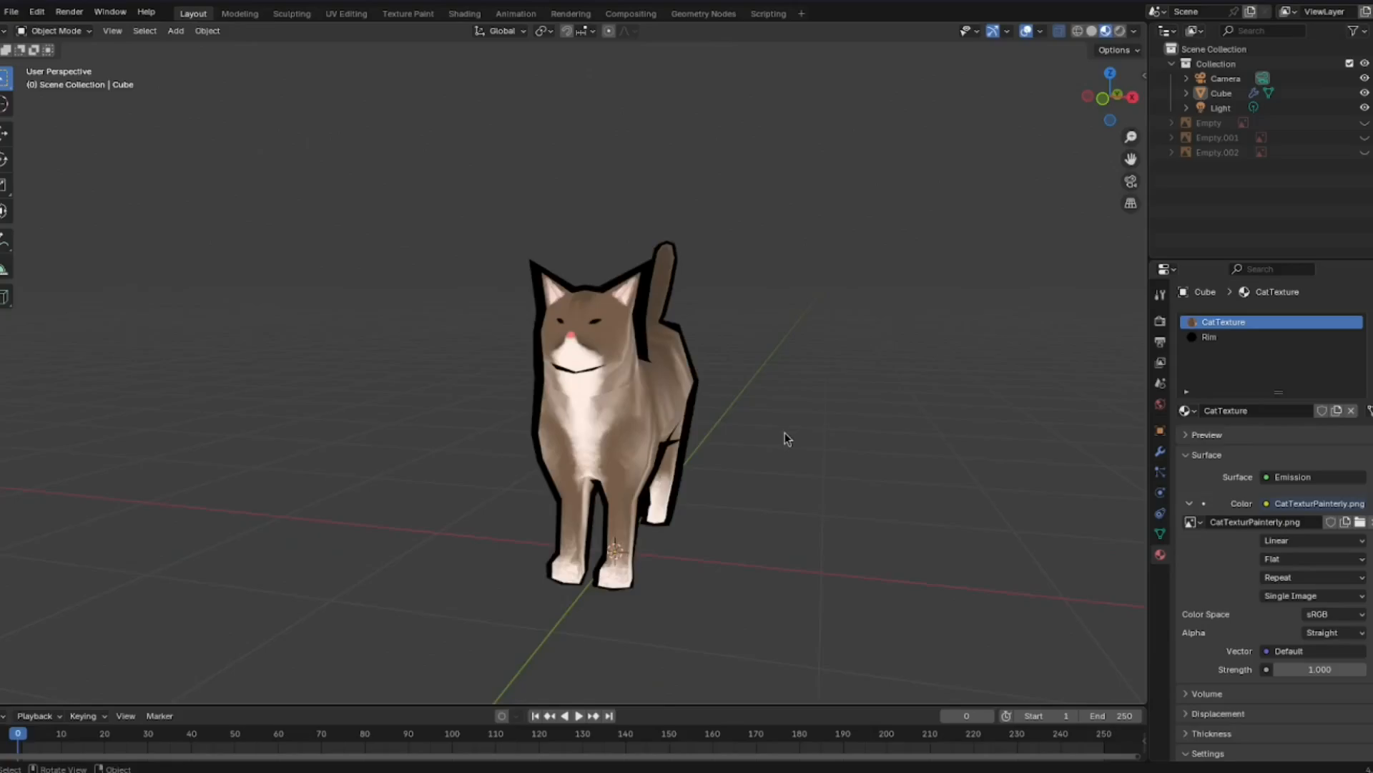
pyautogui.scroll(3, 785, 438)
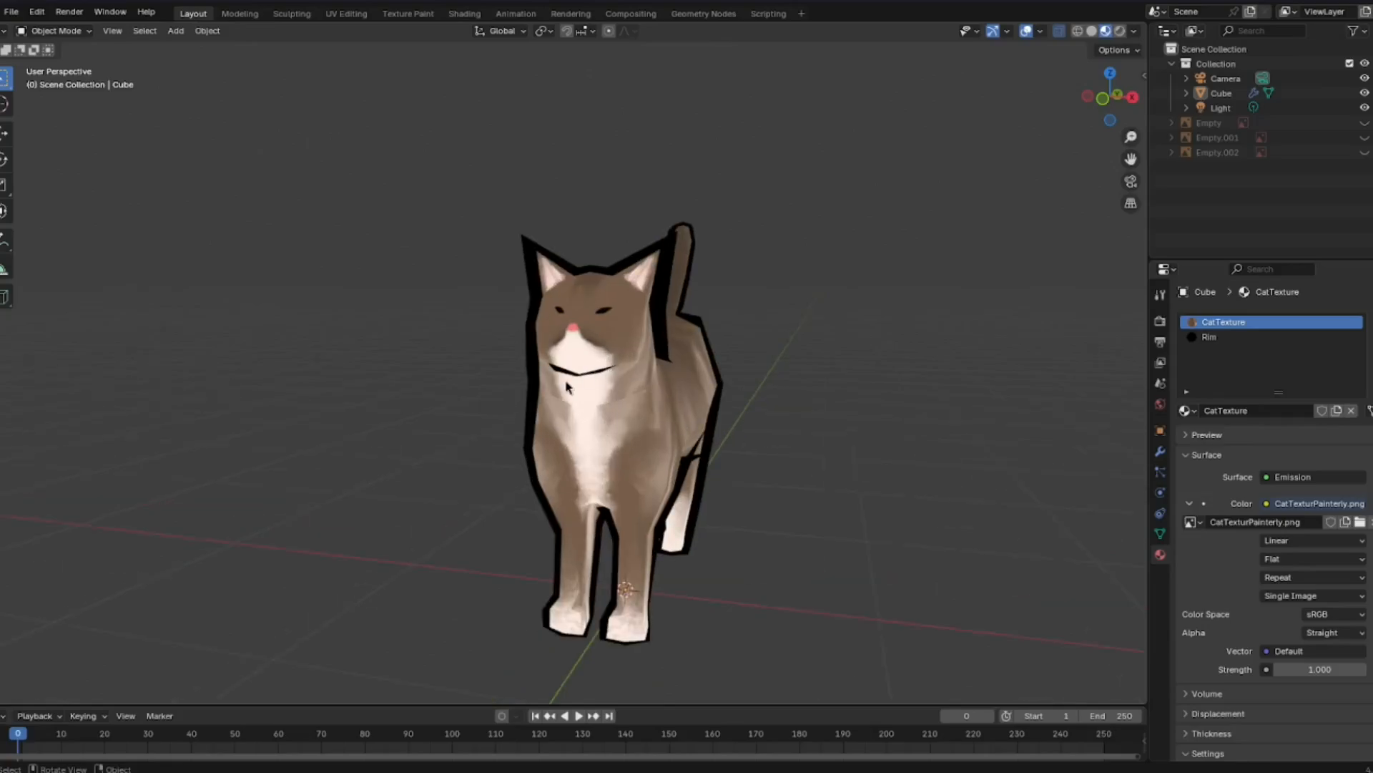
# - In the right orthographic view, examine the textured cat's black outline around the legs, chest and head
pyautogui.moveTo(654, 346); pyautogui.dragTo(920, 203, button='middle')
pyautogui.click(1117, 99)
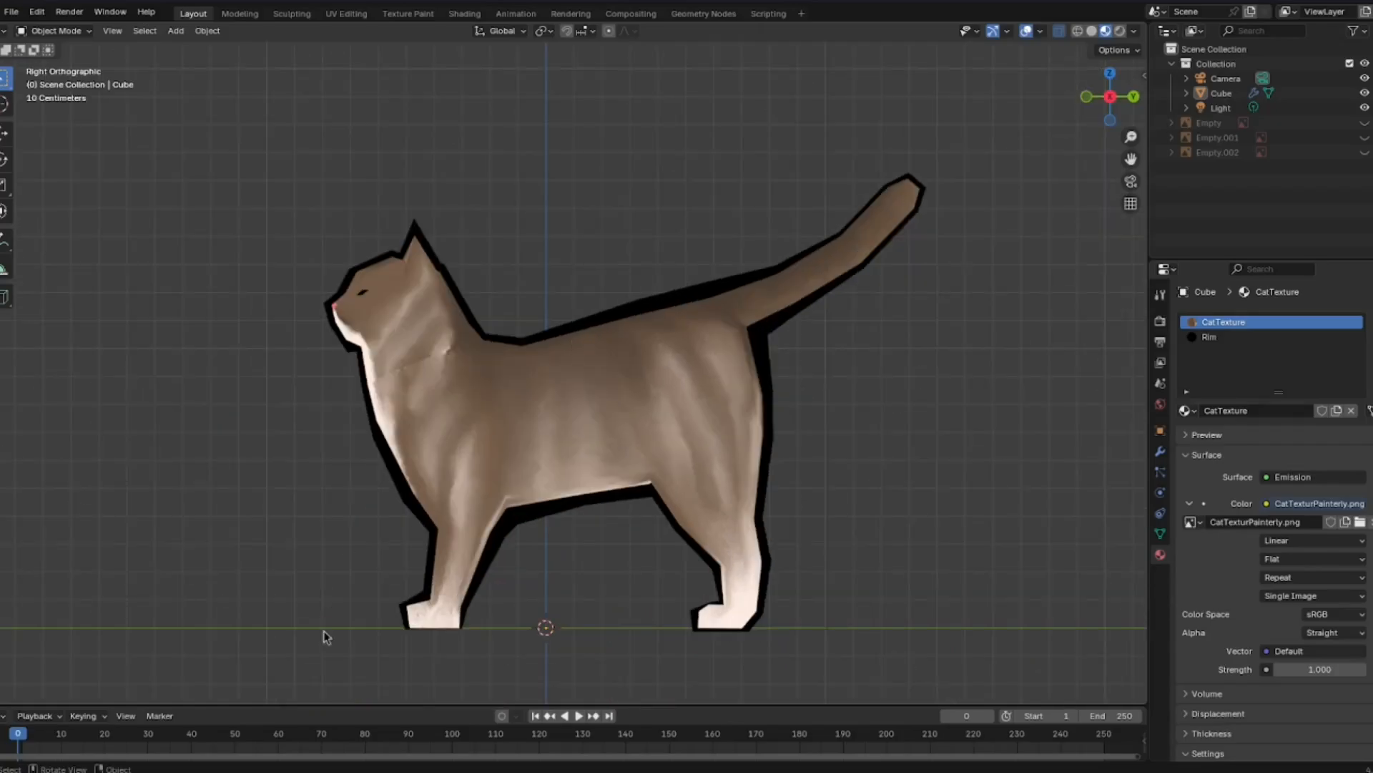
pyautogui.scroll(5, 526, 531)
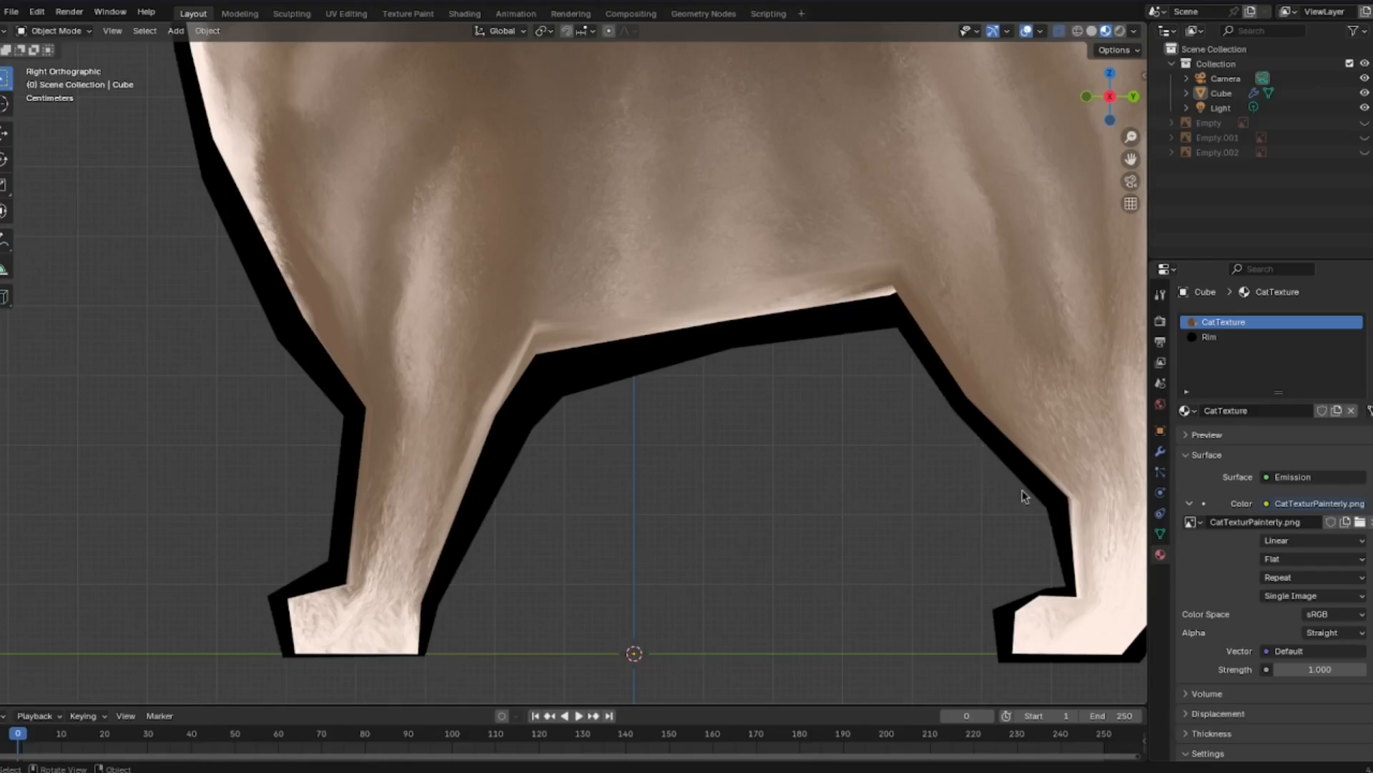
pyautogui.keyDown('shift'); pyautogui.moveTo(433, 417); pyautogui.dragTo(618, 554, button='middle'); pyautogui.keyUp('shift')
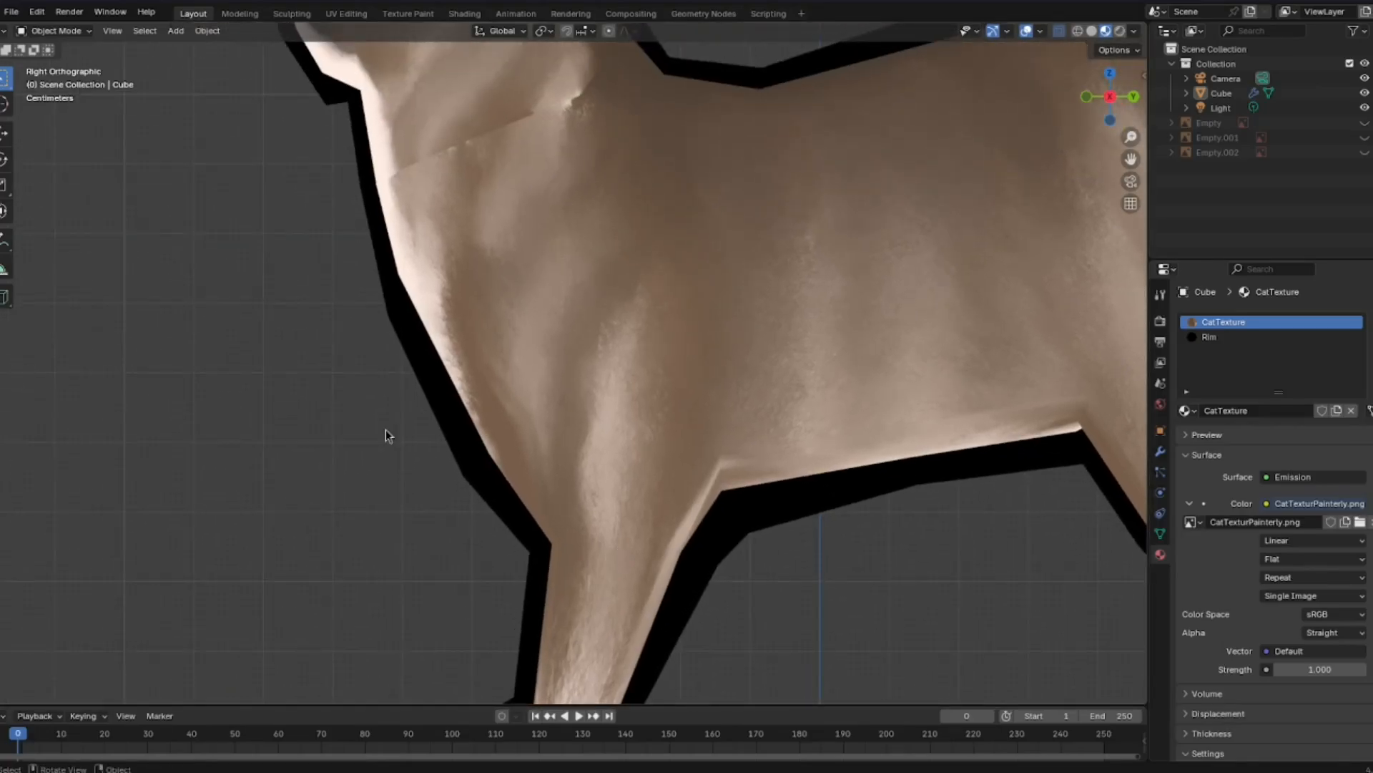
pyautogui.keyDown('shift'); pyautogui.moveTo(391, 198); pyautogui.dragTo(433, 583, button='middle'); pyautogui.keyUp('shift')
pyautogui.scroll(-2, 425, 430)
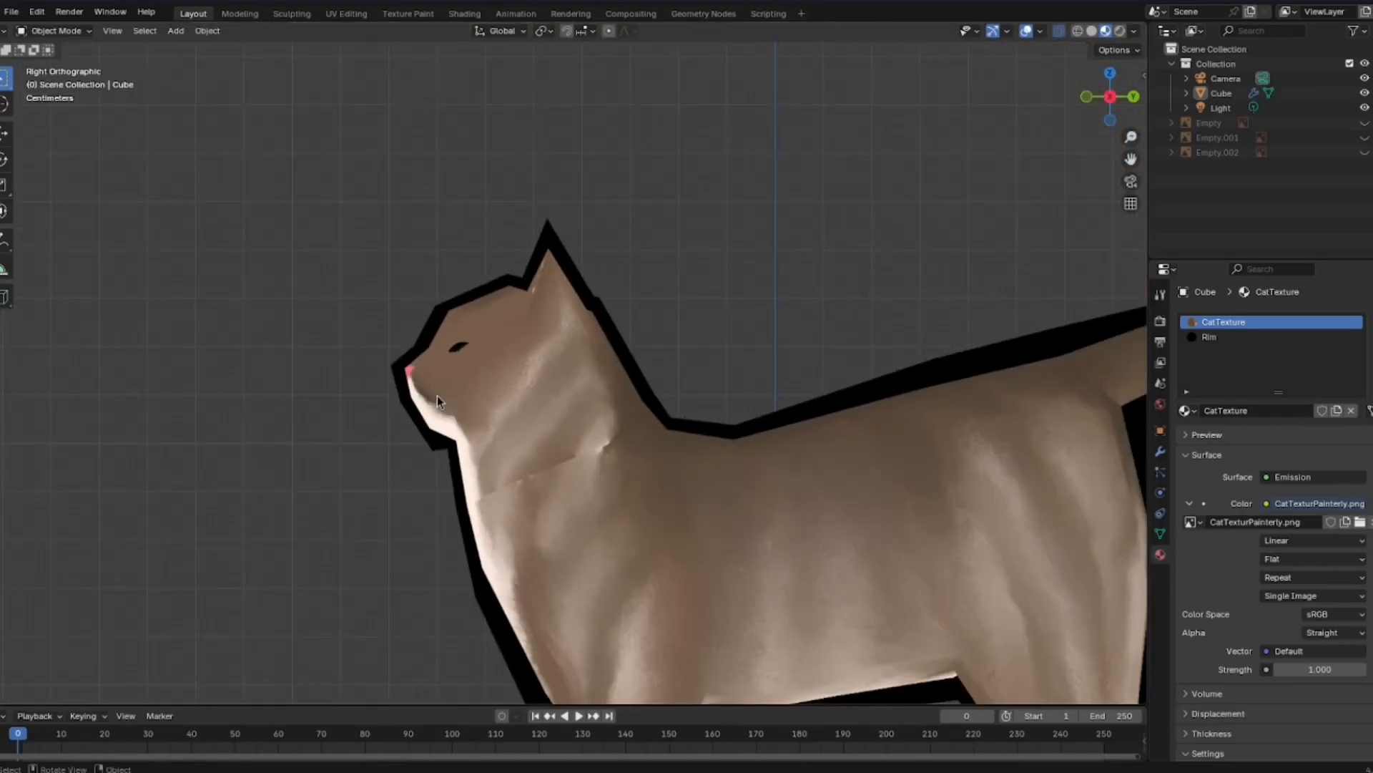
pyautogui.scroll(-2, 544, 462)
pyautogui.keyDown('shift'); pyautogui.moveTo(668, 449); pyautogui.dragTo(539, 374, button='middle'); pyautogui.keyUp('shift')
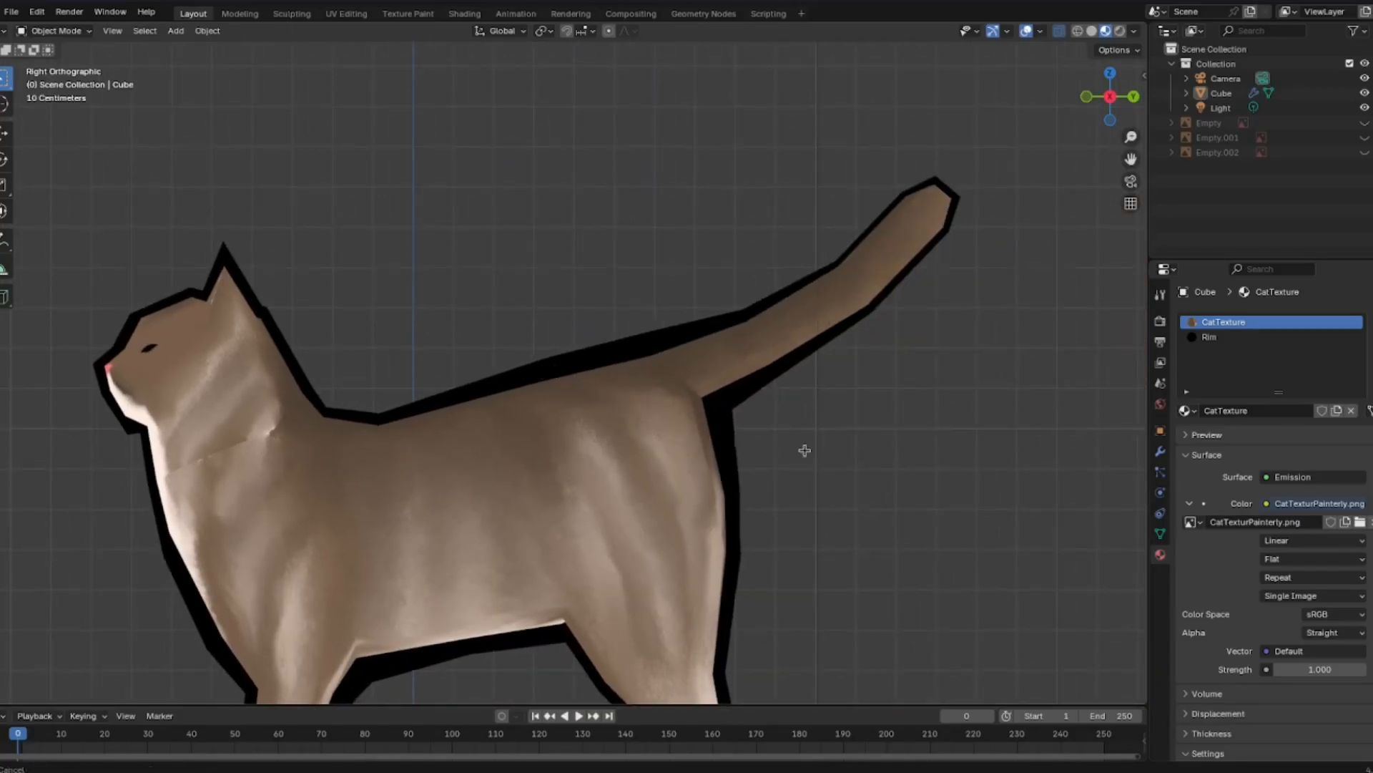
# - Examine the cat's outline thickness along the back, tail, hindquarters and belly
pyautogui.scroll(-2, 799, 462)
pyautogui.scroll(5, 889, 450)
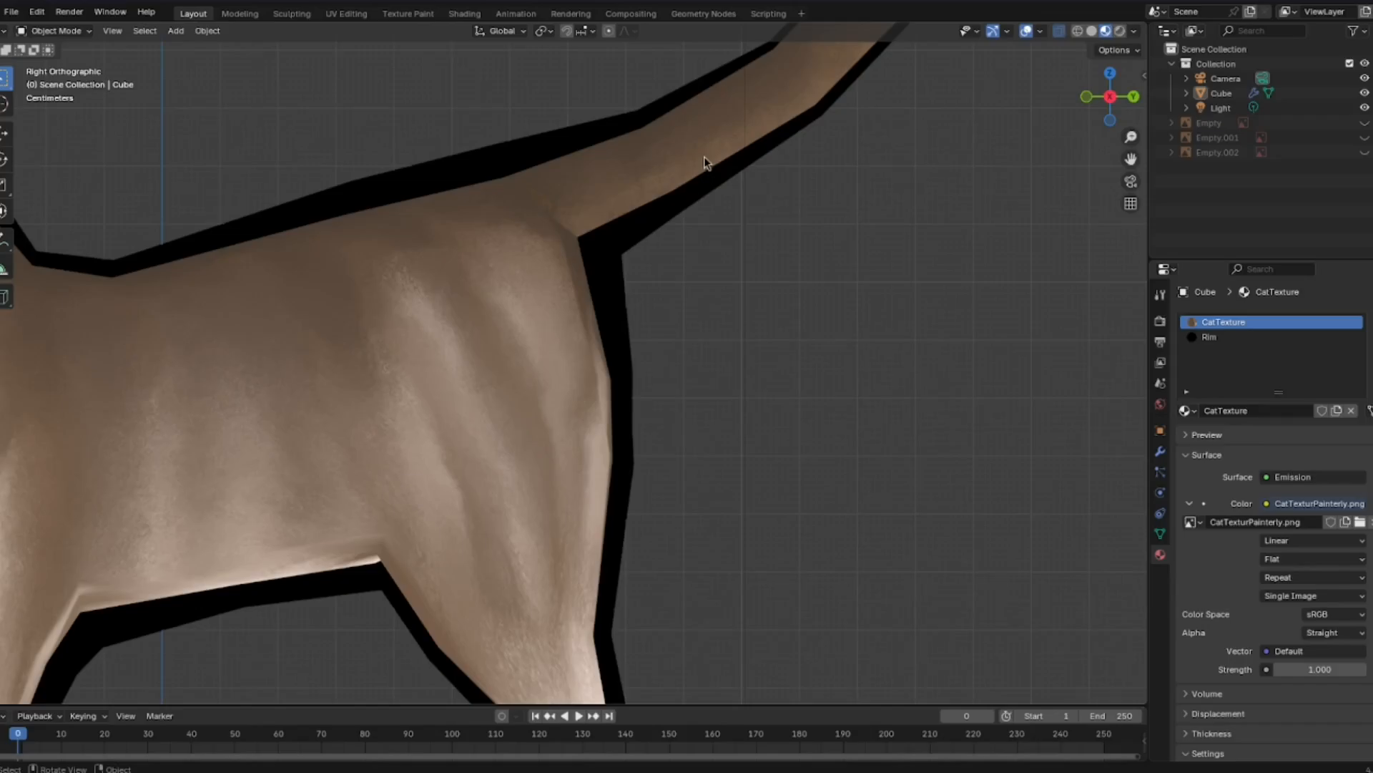
pyautogui.scroll(-2, 658, 286)
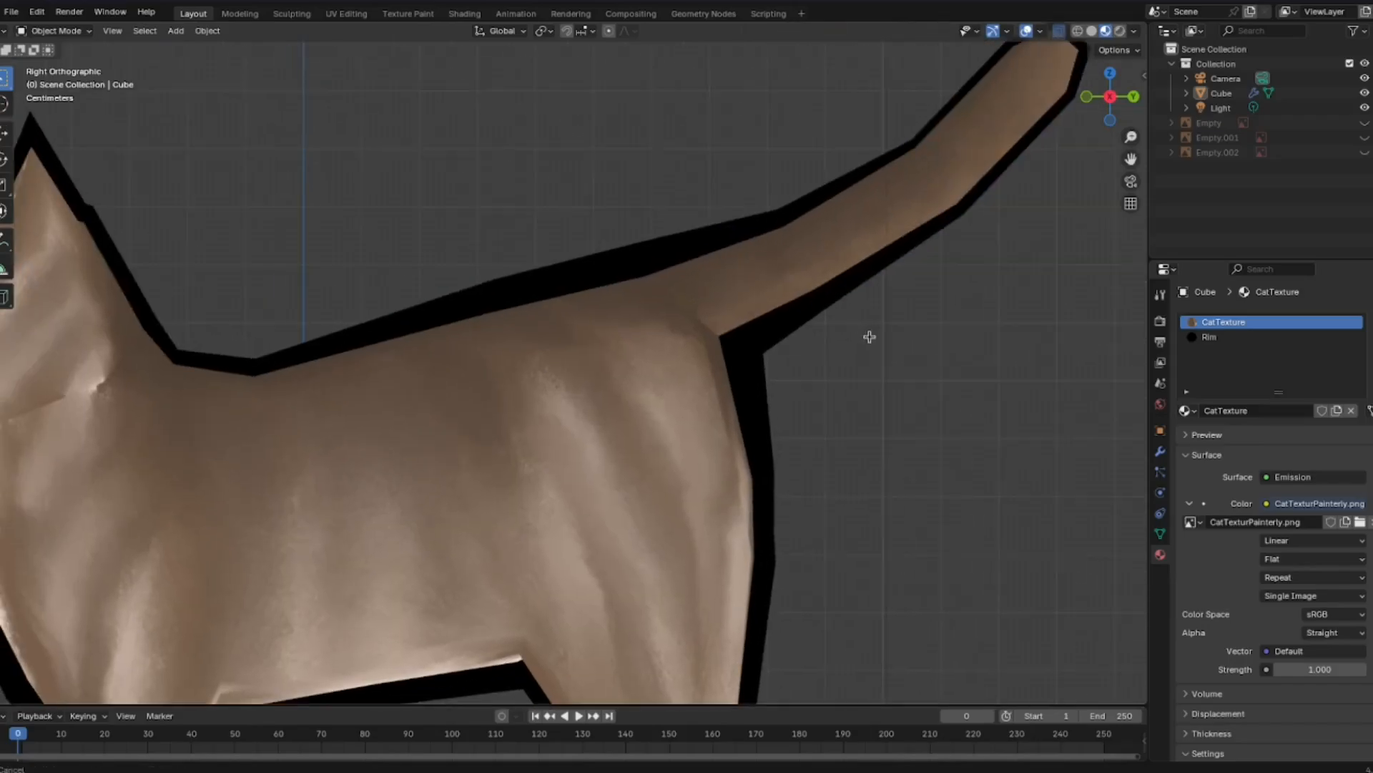
pyautogui.scroll(-1, 719, 610)
pyautogui.keyDown('shift'); pyautogui.moveTo(720, 609); pyautogui.dragTo(703, 473, button='middle'); pyautogui.keyUp('shift')
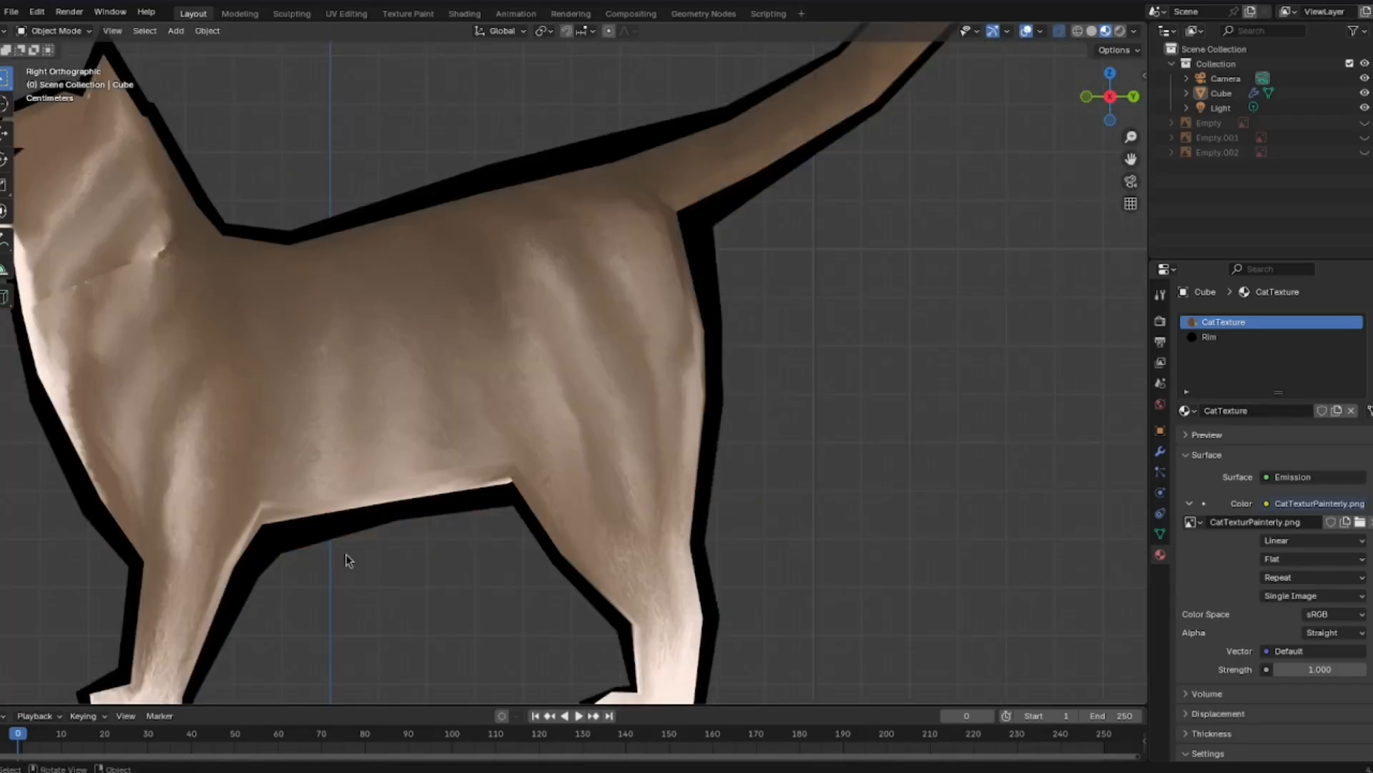
pyautogui.keyDown('shift'); pyautogui.moveTo(499, 527); pyautogui.dragTo(714, 509, button='middle'); pyautogui.keyUp('shift')
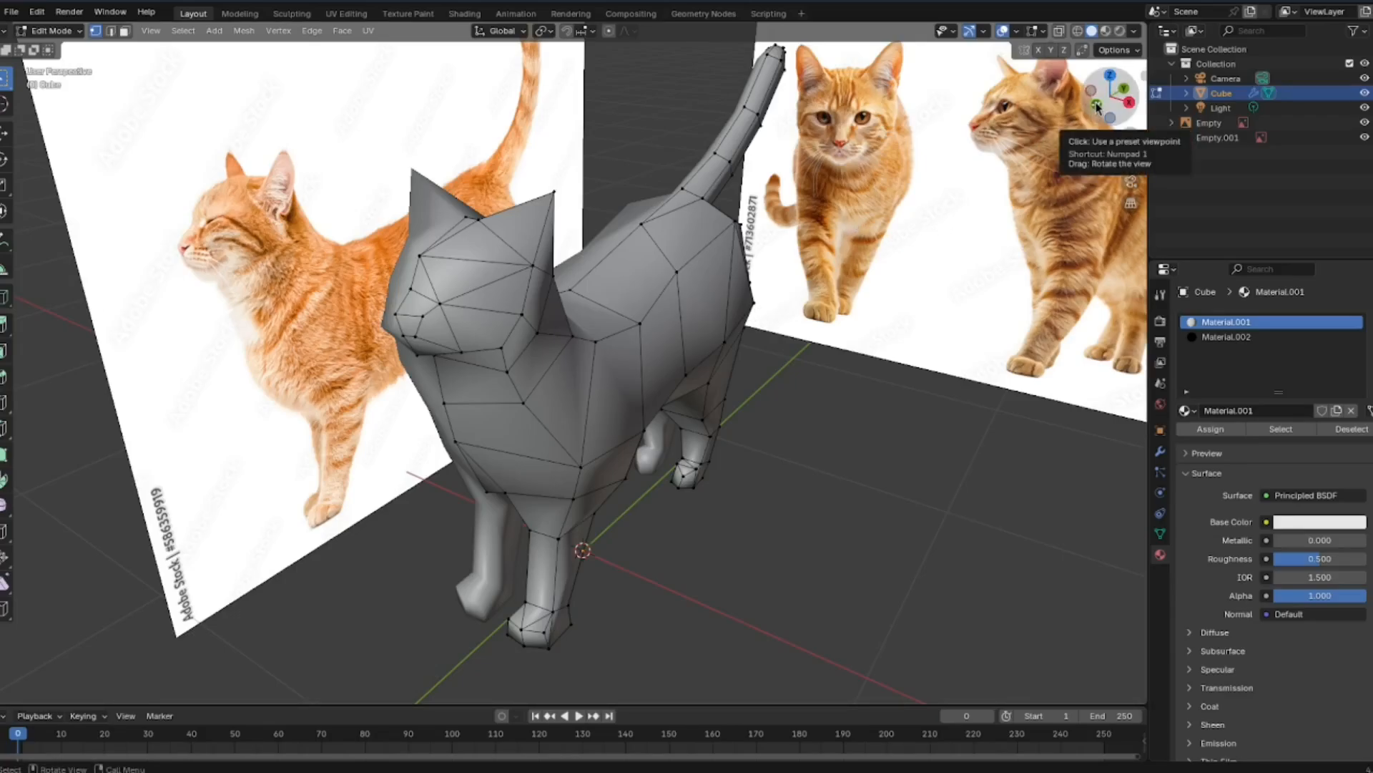
# - Rename the untextured cat's black emission material Material.002 to Rim and enable its camera backface culling
pyautogui.moveTo(807, 409)
pyautogui.mouseDown(button='middle')
pyautogui.moveTo(887, 402)
pyautogui.moveTo(803, 429)
pyautogui.mouseUp(button='middle')
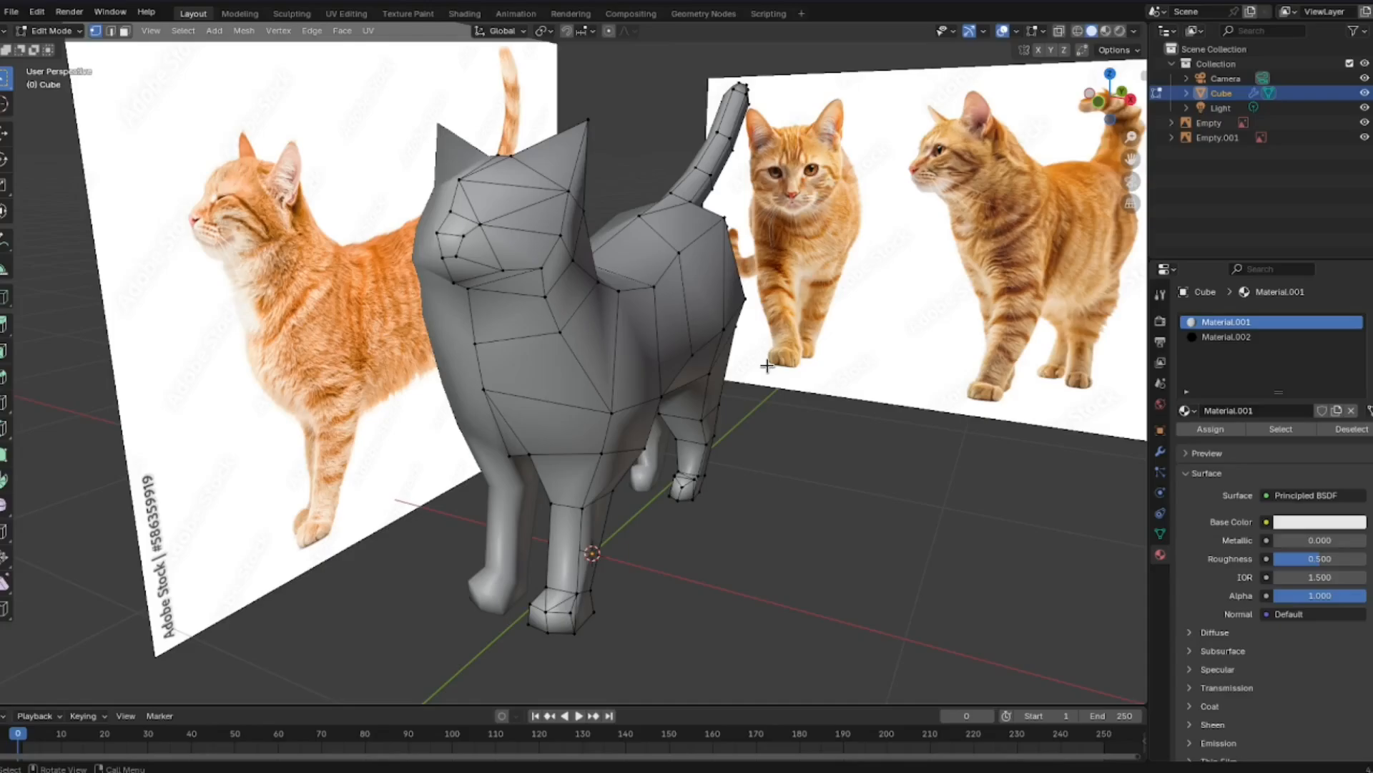
pyautogui.moveTo(815, 367); pyautogui.dragTo(174, 432, button='middle')
pyautogui.scroll(1, 711, 347)
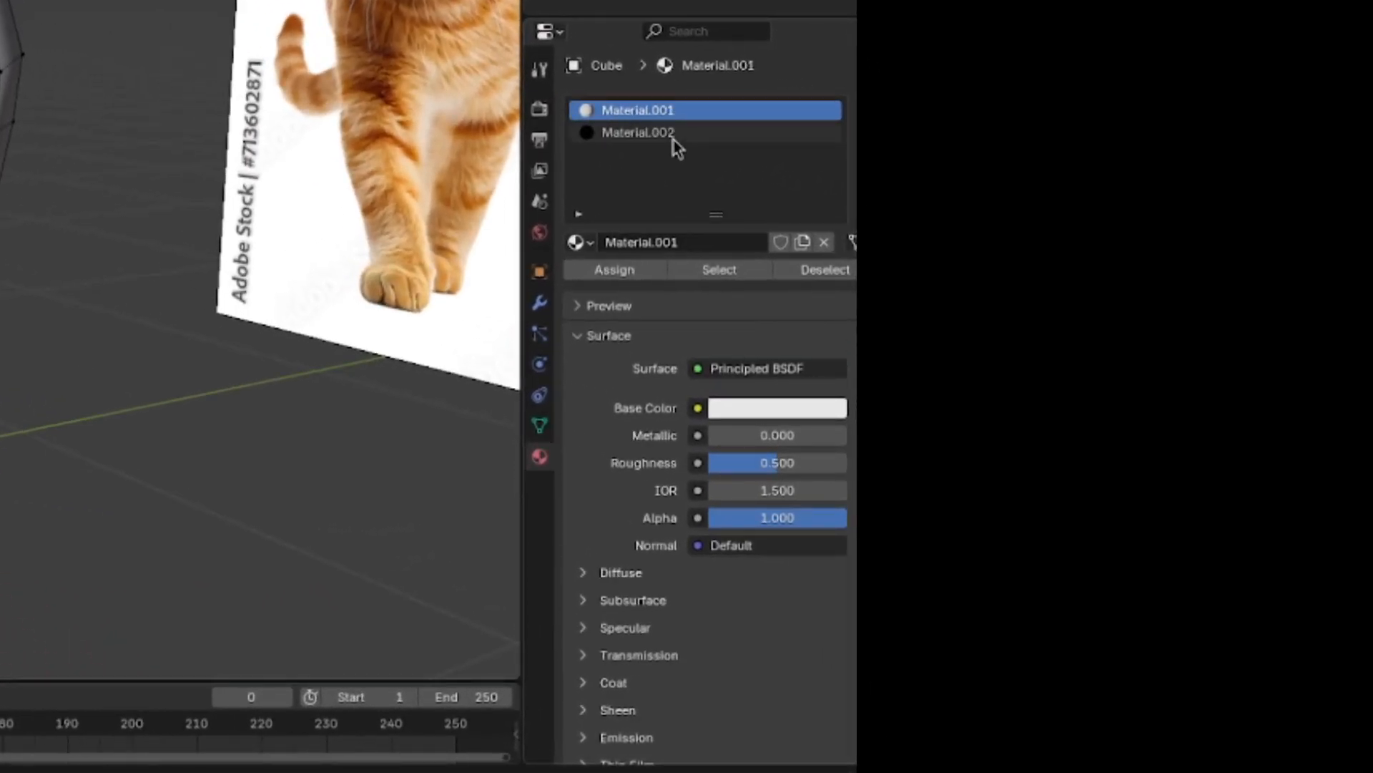
pyautogui.click(673, 141)
pyautogui.scroll(-3, 715, 536)
pyautogui.scroll(2, 686, 429)
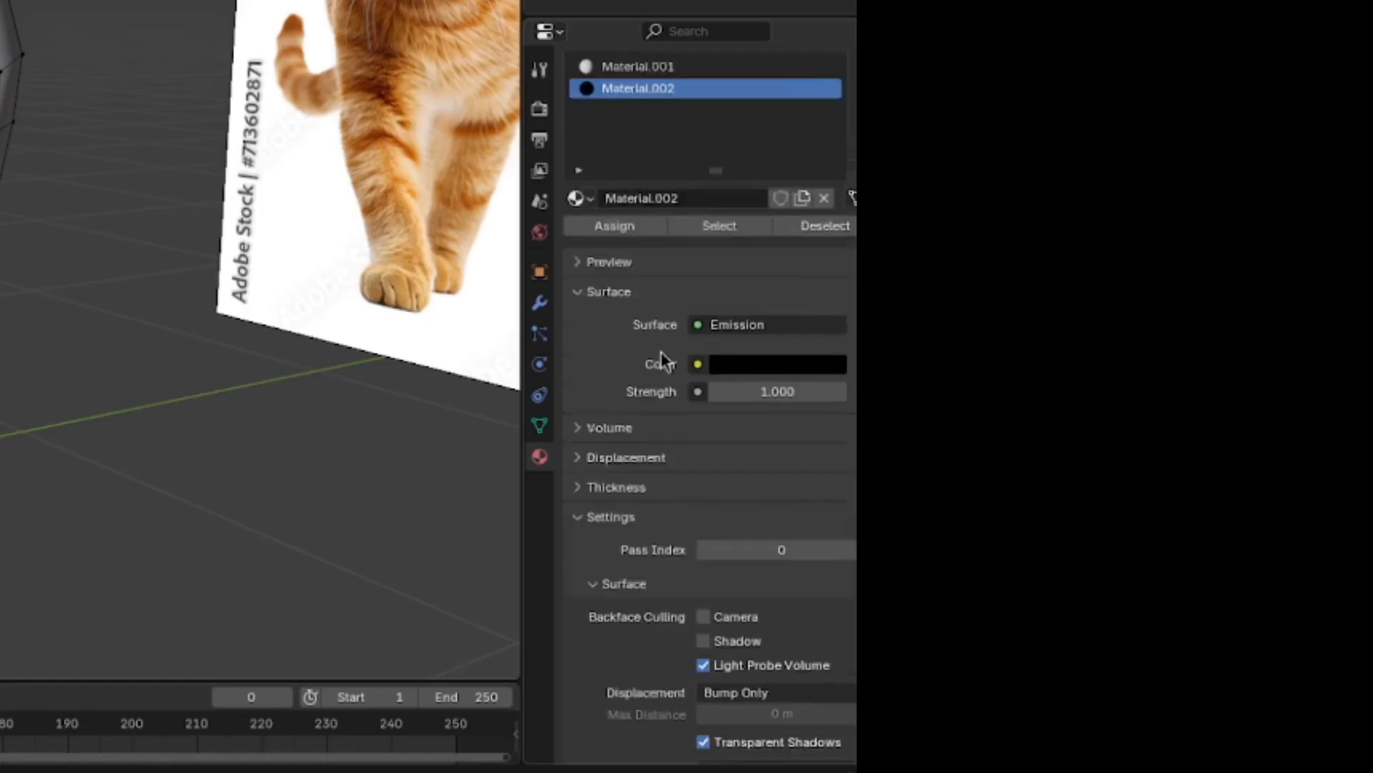
pyautogui.scroll(1, 665, 286)
pyautogui.doubleClick(672, 136)
pyautogui.write('Rim')
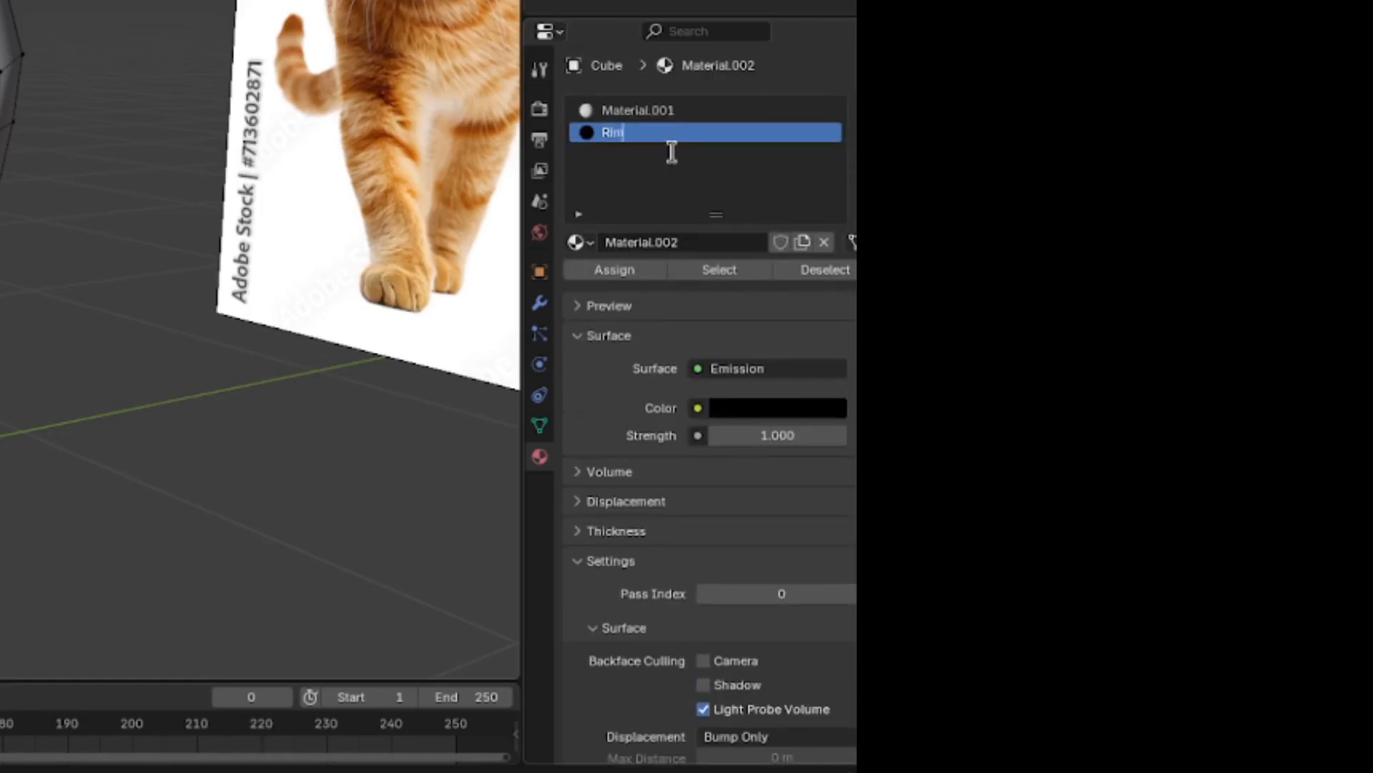
pyautogui.press('Return')
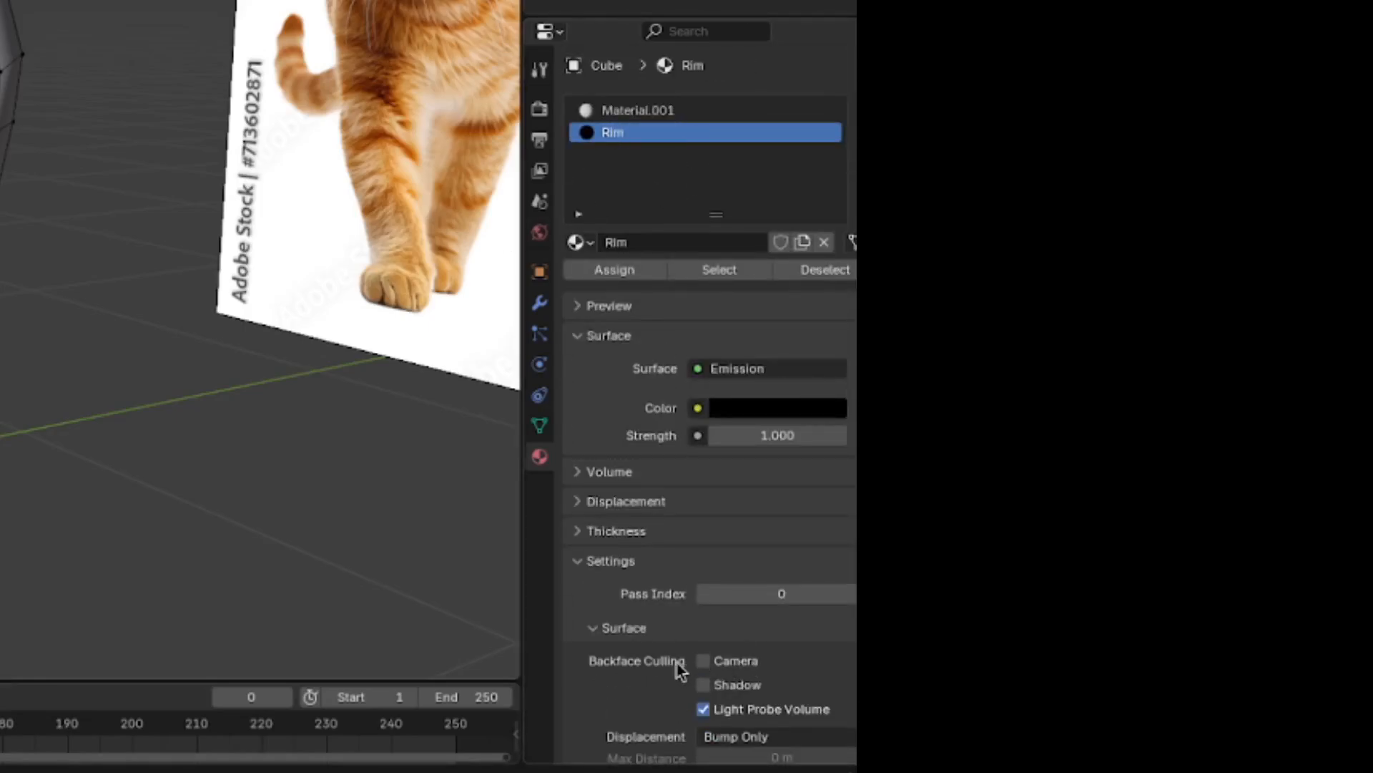
pyautogui.click(703, 660)
# - Rename Material.001 to Texture and set its roughness to 1.000
pyautogui.click(633, 113)
pyautogui.doubleClick(683, 242)
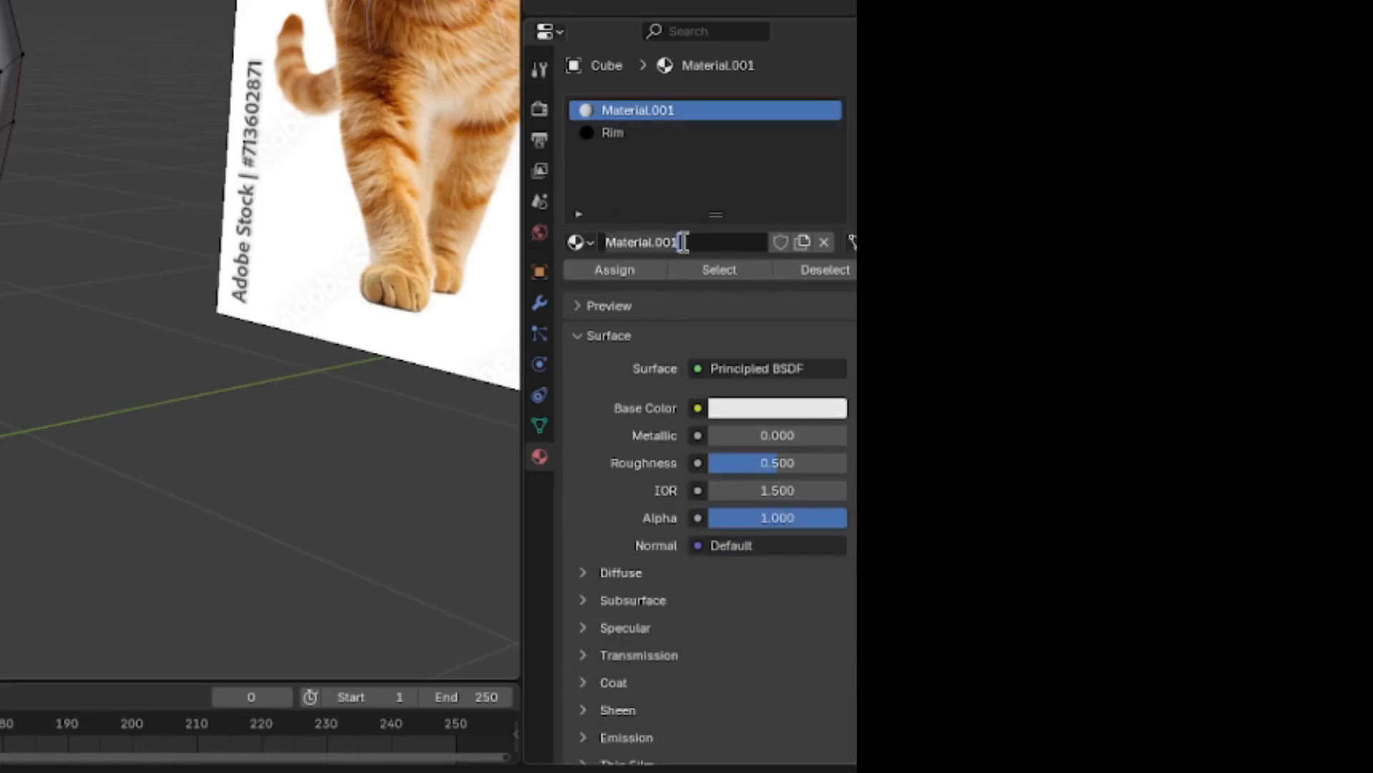
pyautogui.write('Texture')
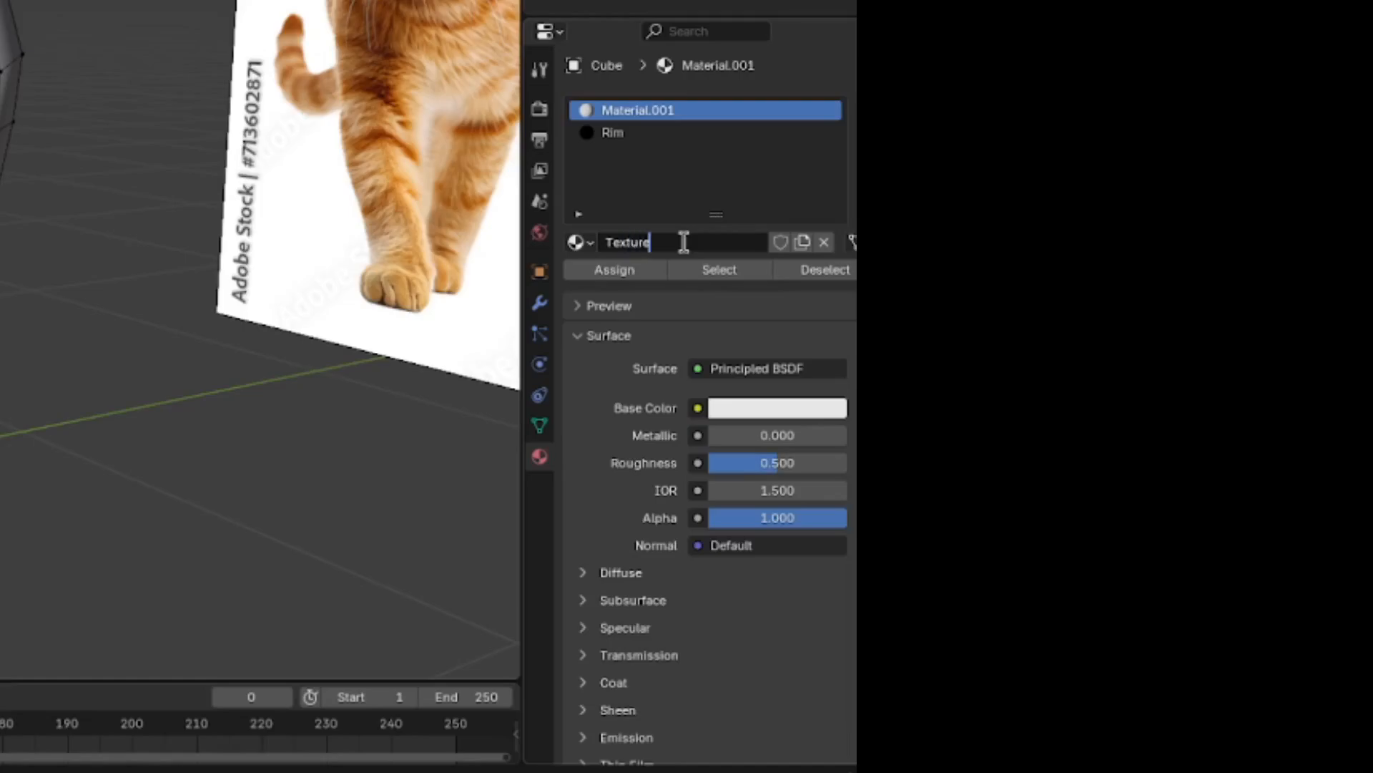
pyautogui.press('Return')
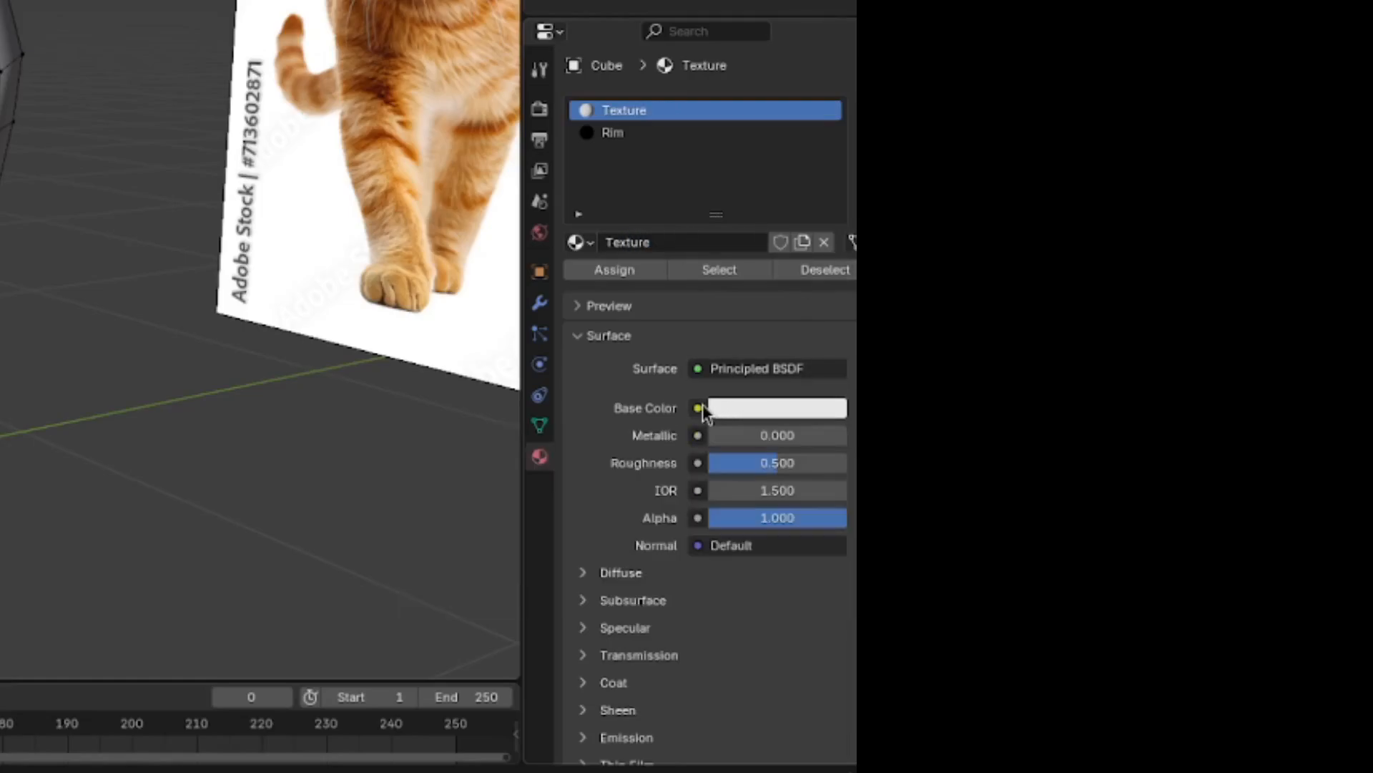
pyautogui.moveTo(715, 463); pyautogui.dragTo(826, 476)
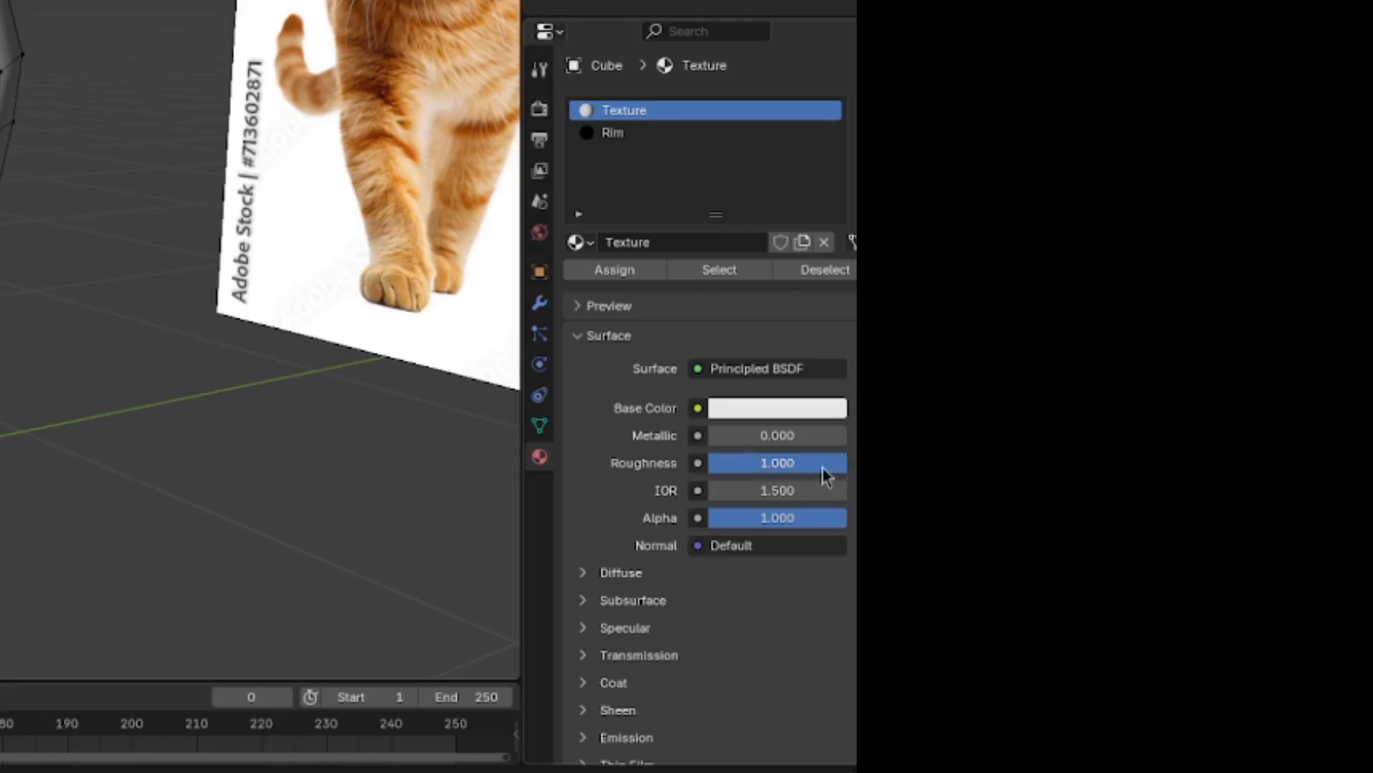
# - Expand the Texture material's specular settings and lower the IOR Level
pyautogui.scroll(-10, 751, 466)
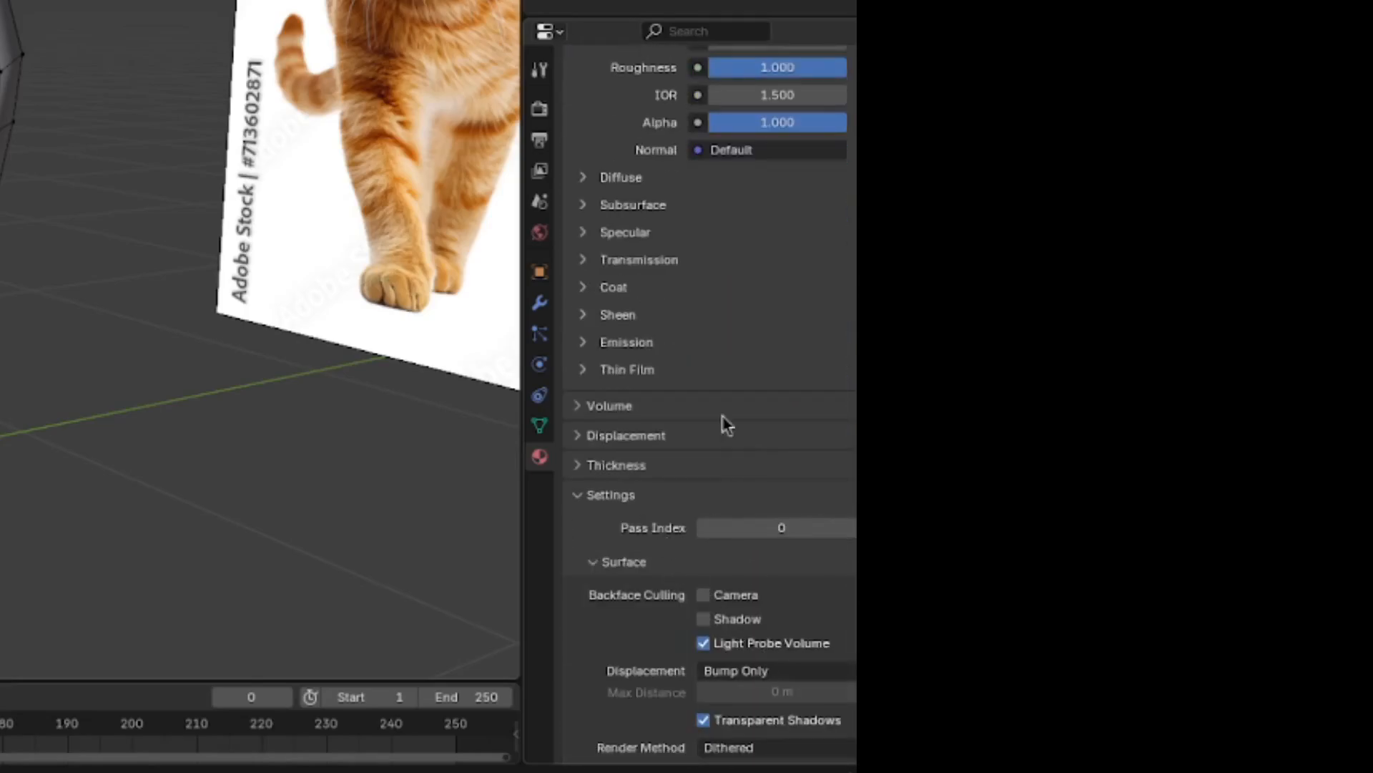
pyautogui.click(622, 231)
pyautogui.moveTo(716, 287); pyautogui.dragTo(737, 287)
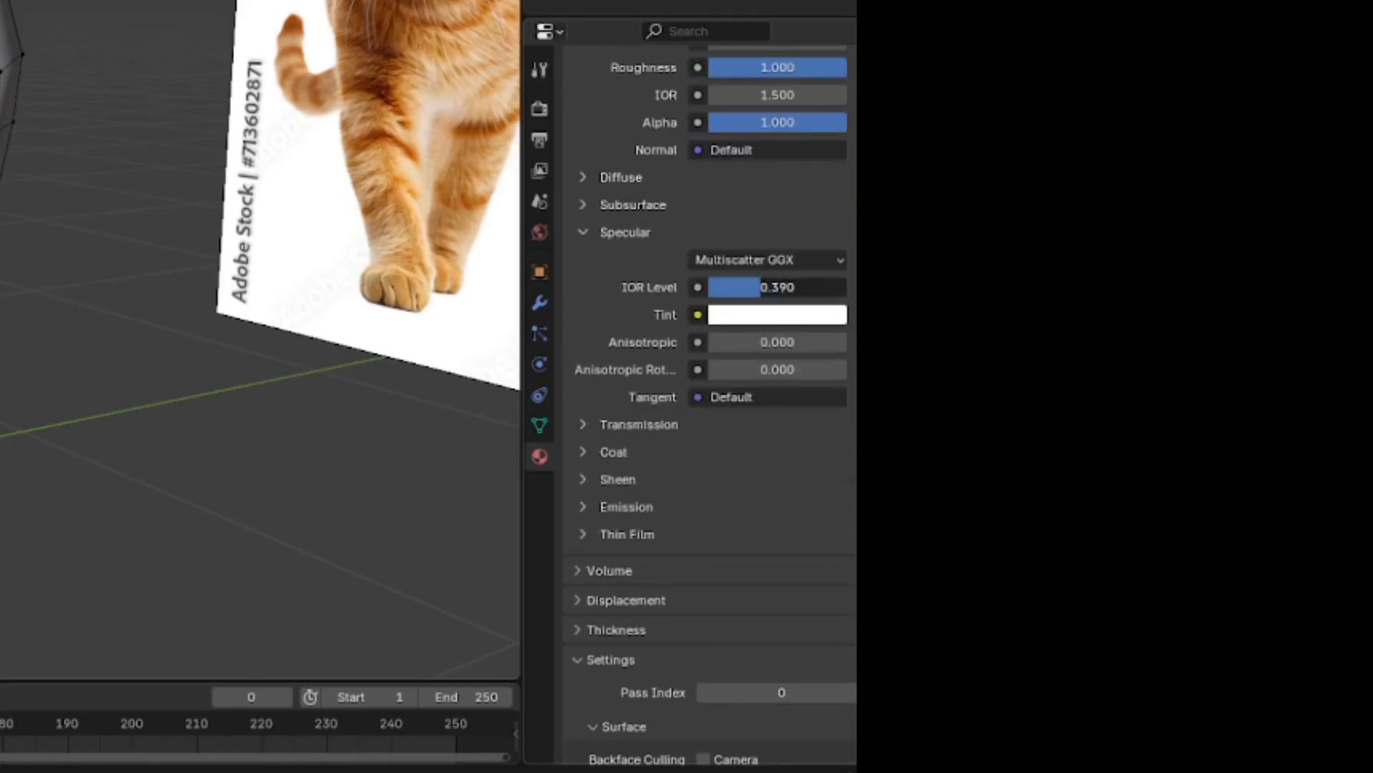
pyautogui.scroll(-7, 638, 331)
# - Add a Solidify modifier to the cat with a thickness of -0.03 m and rim Fill disabled
pyautogui.click(539, 303)
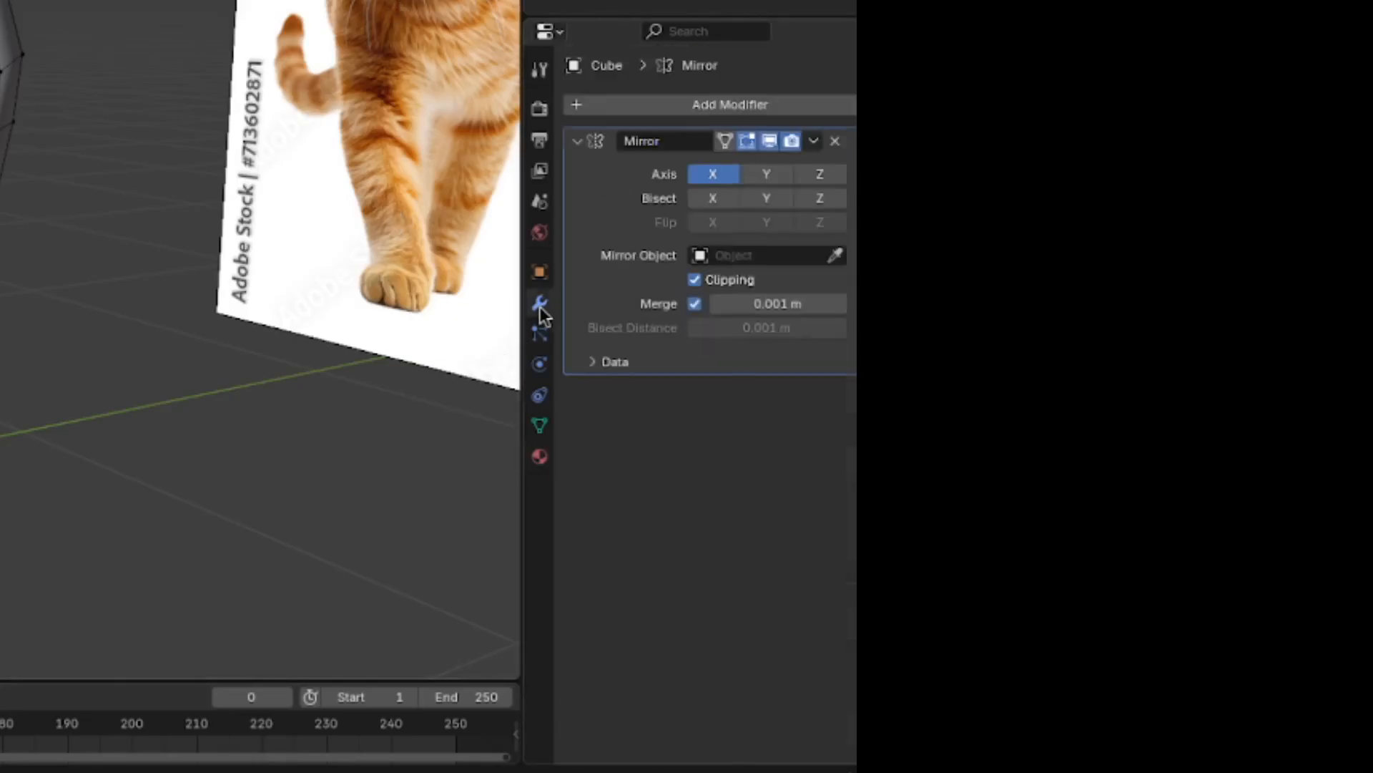
pyautogui.click(797, 105)
pyautogui.moveTo(801, 107)
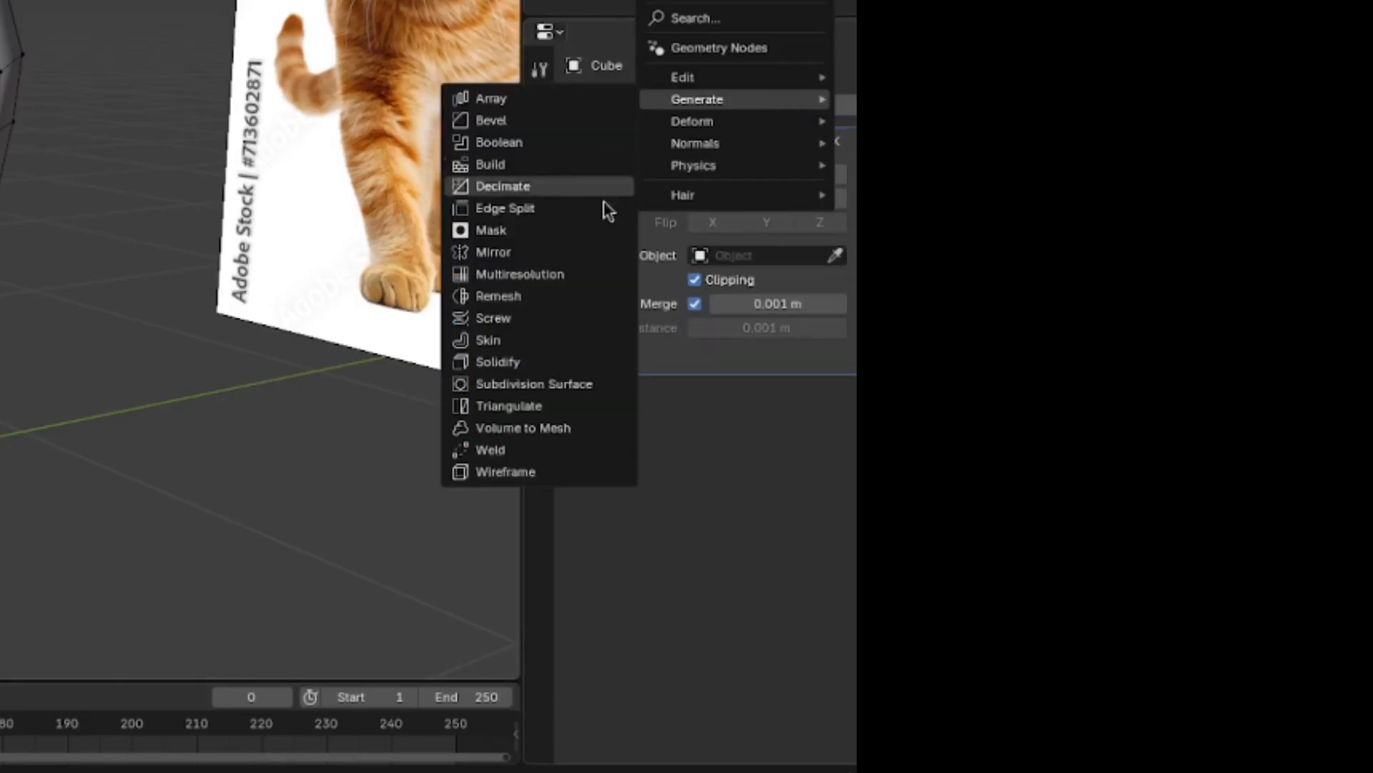
pyautogui.click(545, 363)
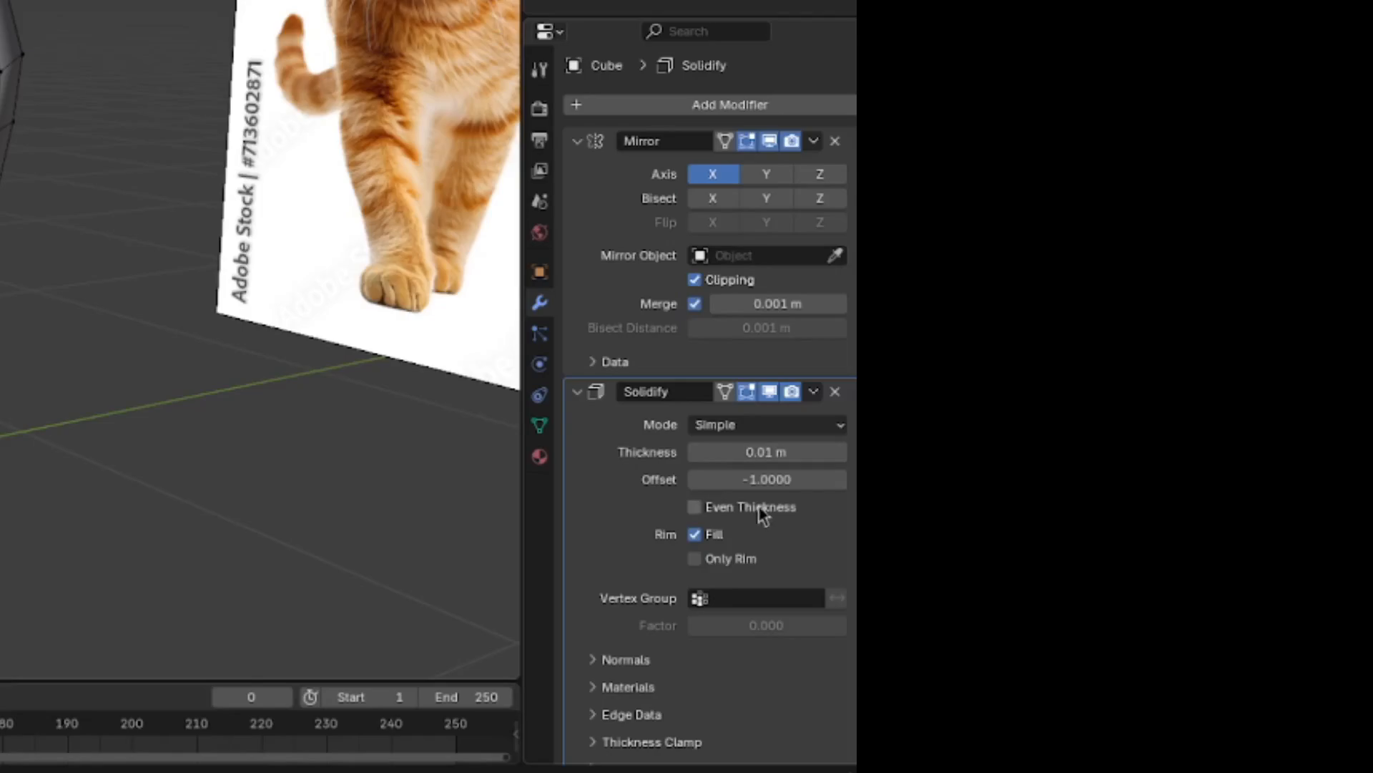
pyautogui.moveTo(766, 451)
pyautogui.mouseDown()
pyautogui.moveTo(718, 451)
pyautogui.moveTo(744, 451)
pyautogui.mouseUp()
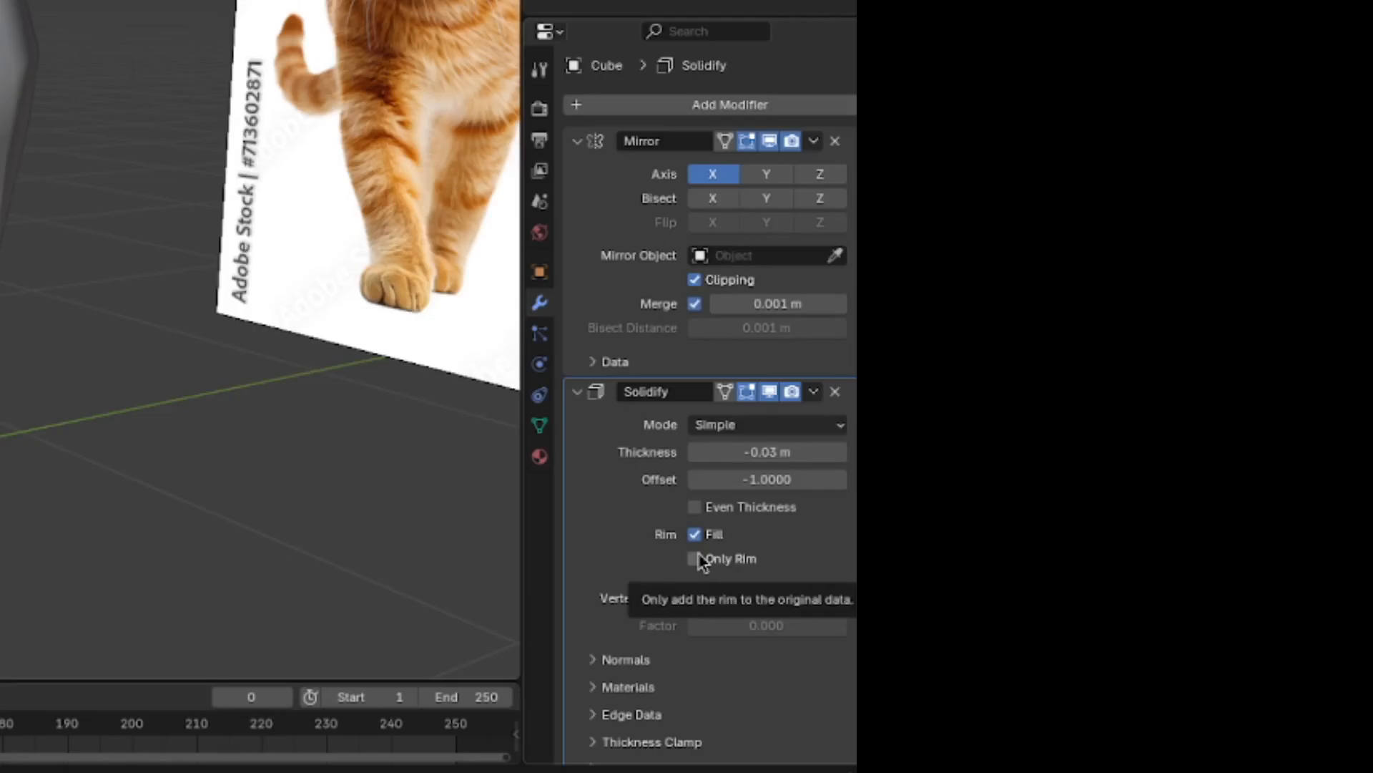
pyautogui.click(695, 534)
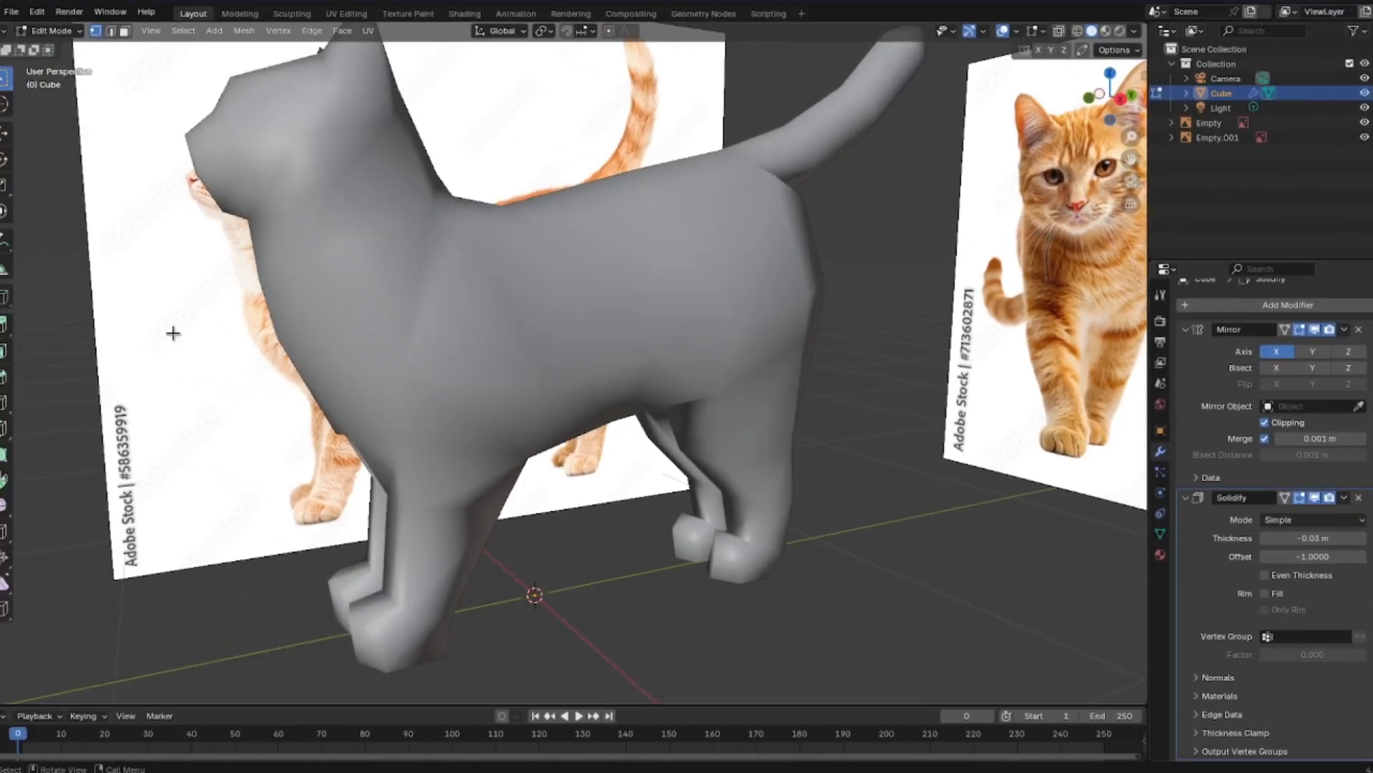
# - Set the Solidify modifier's Material Offset to 1 and show the cat in Material Preview shading
pyautogui.moveTo(172, 332); pyautogui.dragTo(370, 347, button='middle')
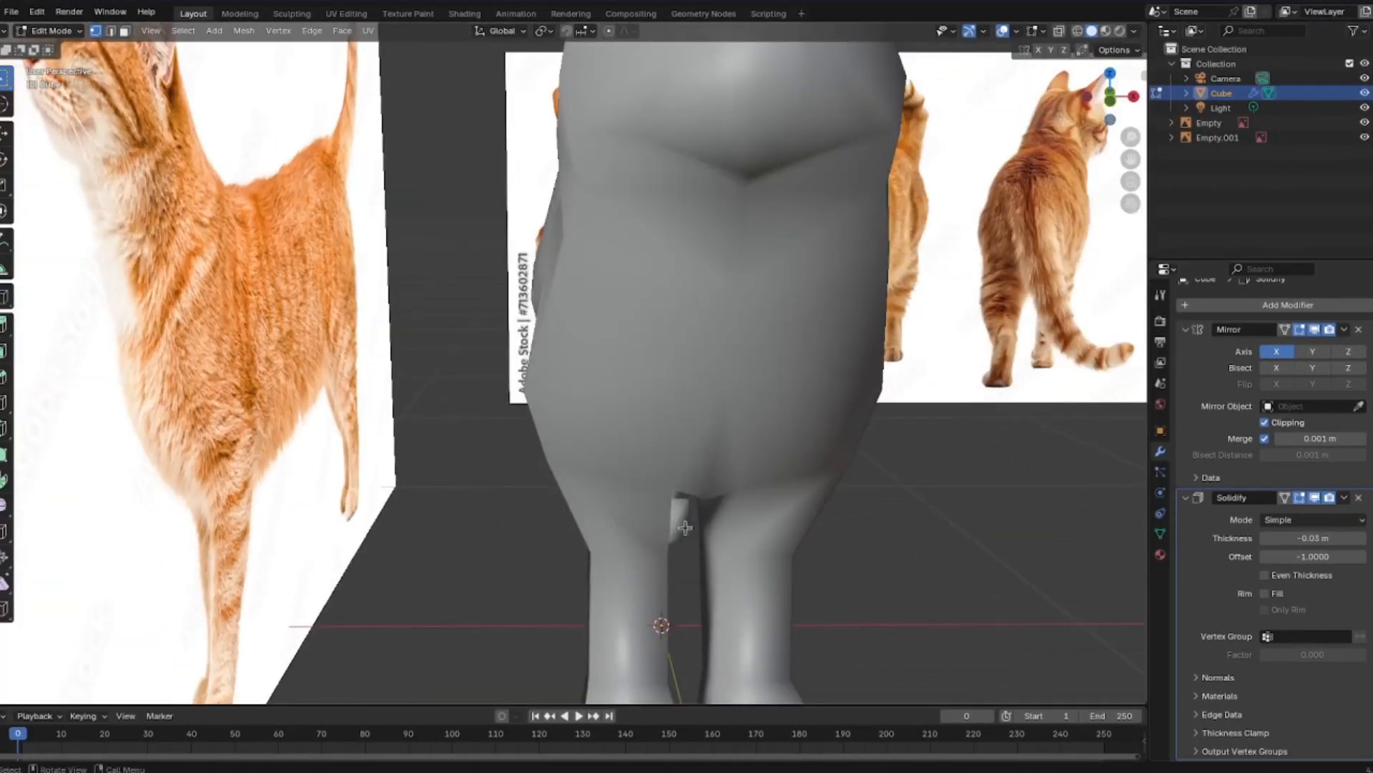
pyautogui.moveTo(686, 528); pyautogui.dragTo(615, 565, button='middle')
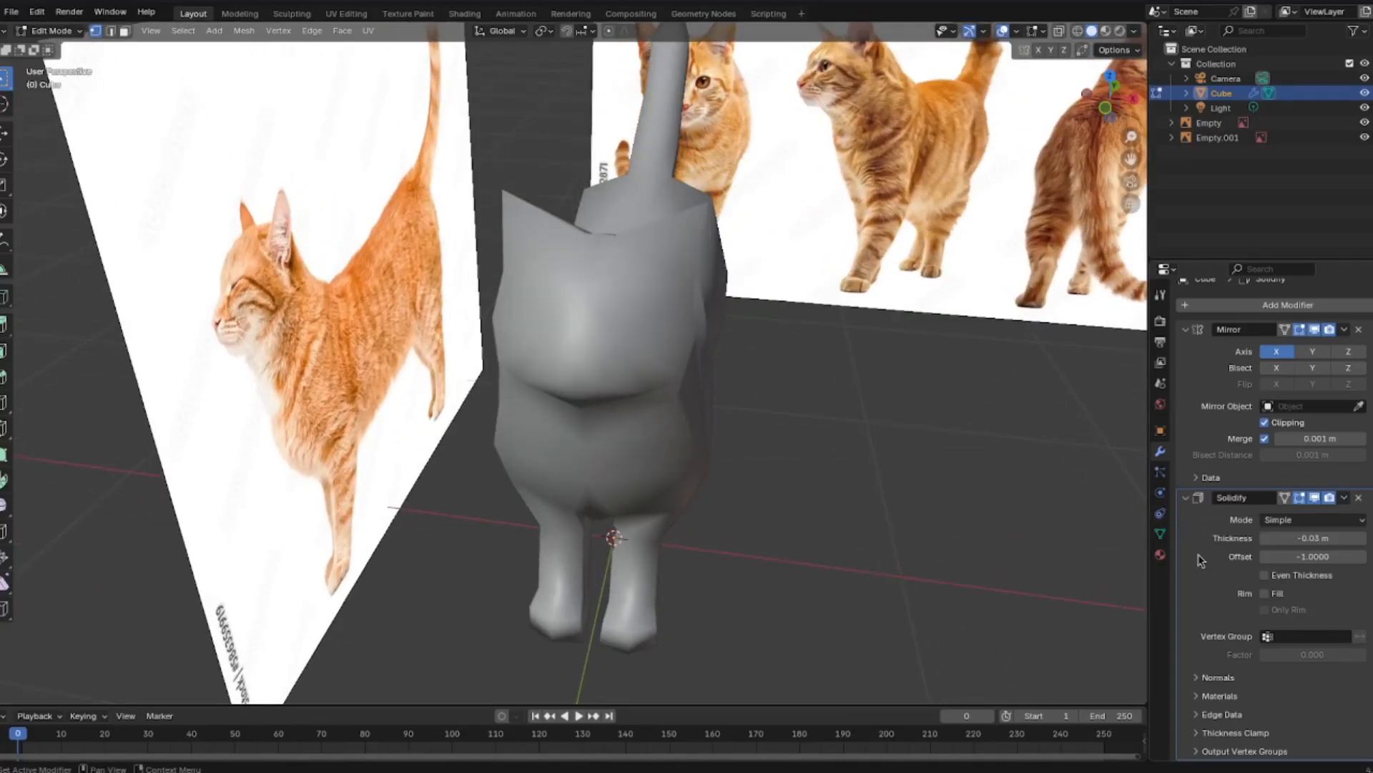
pyautogui.click(1226, 690)
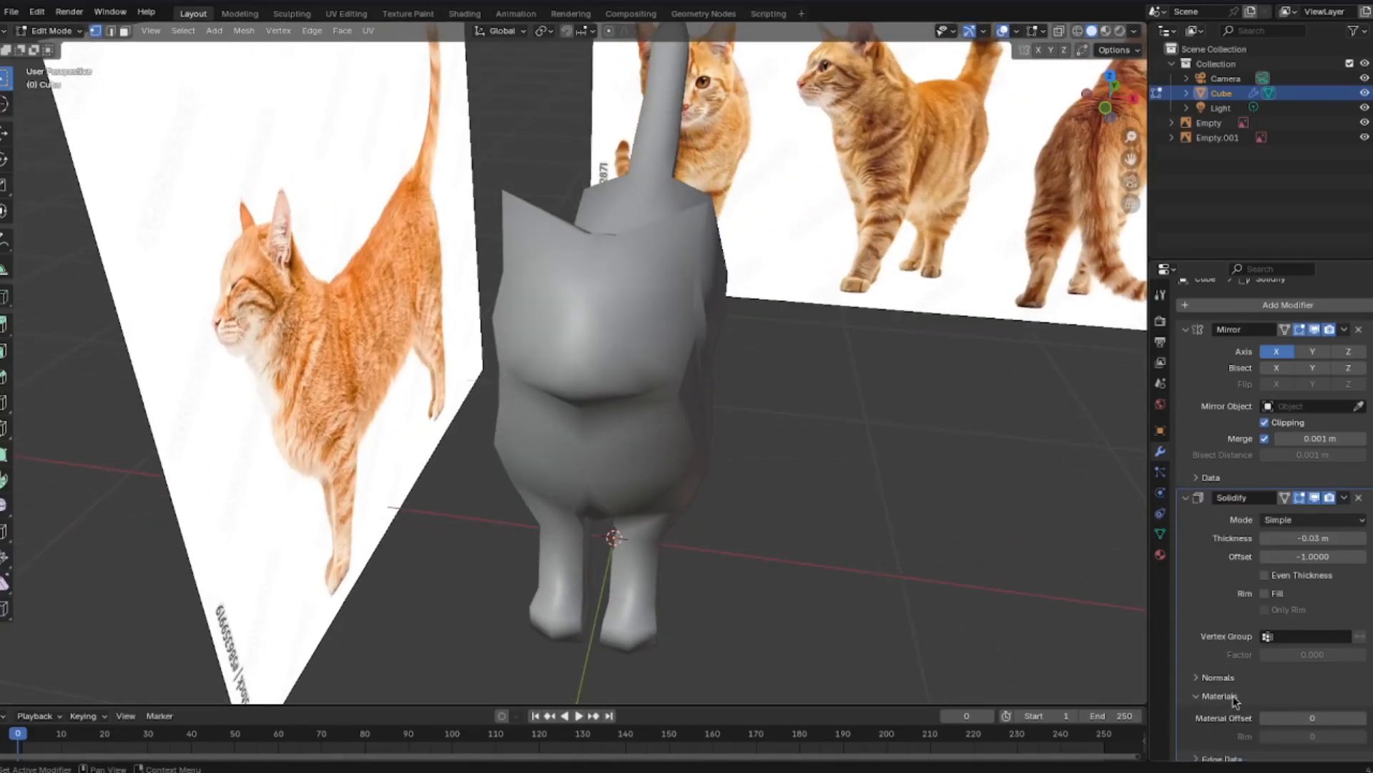
pyautogui.scroll(-2, 1323, 644)
pyautogui.click(1106, 30)
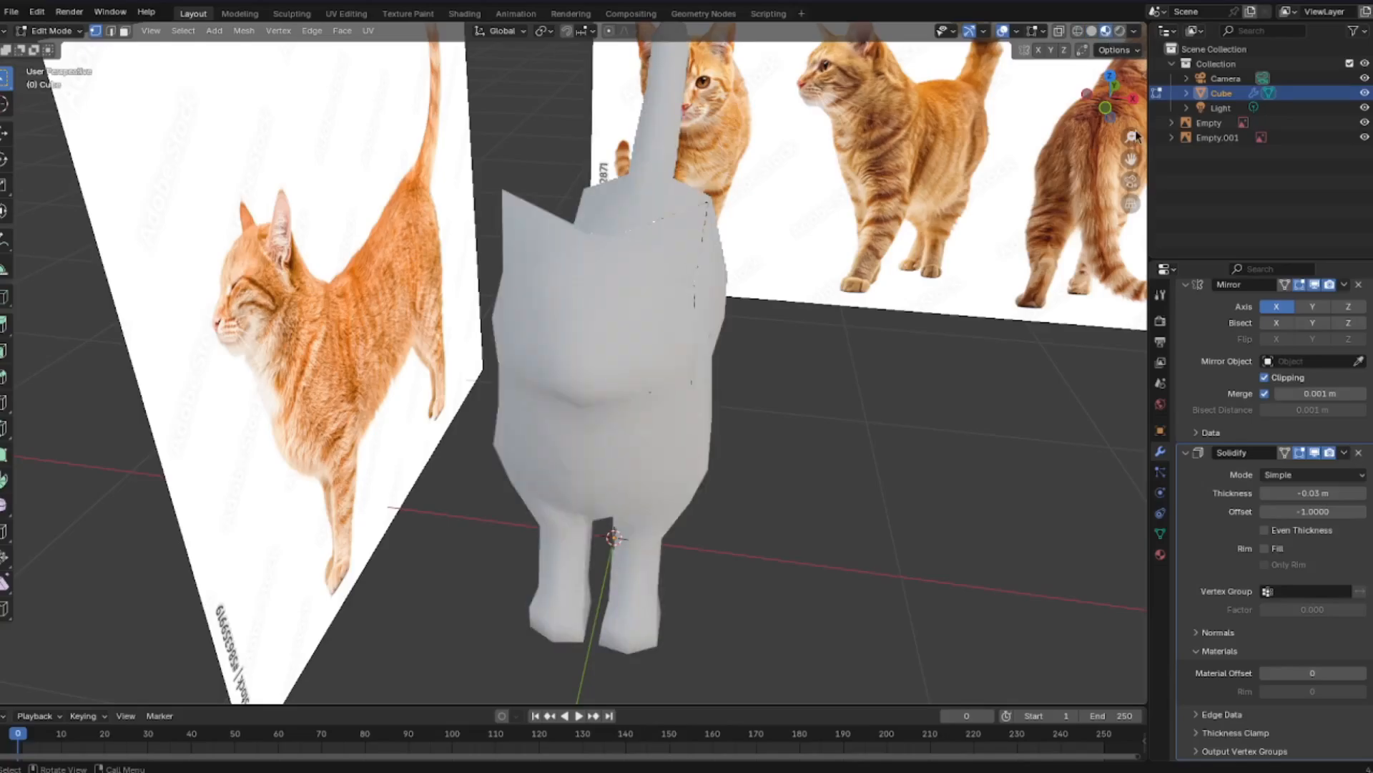
pyautogui.moveTo(769, 409); pyautogui.dragTo(698, 416, button='middle')
pyautogui.scroll(1, 699, 415)
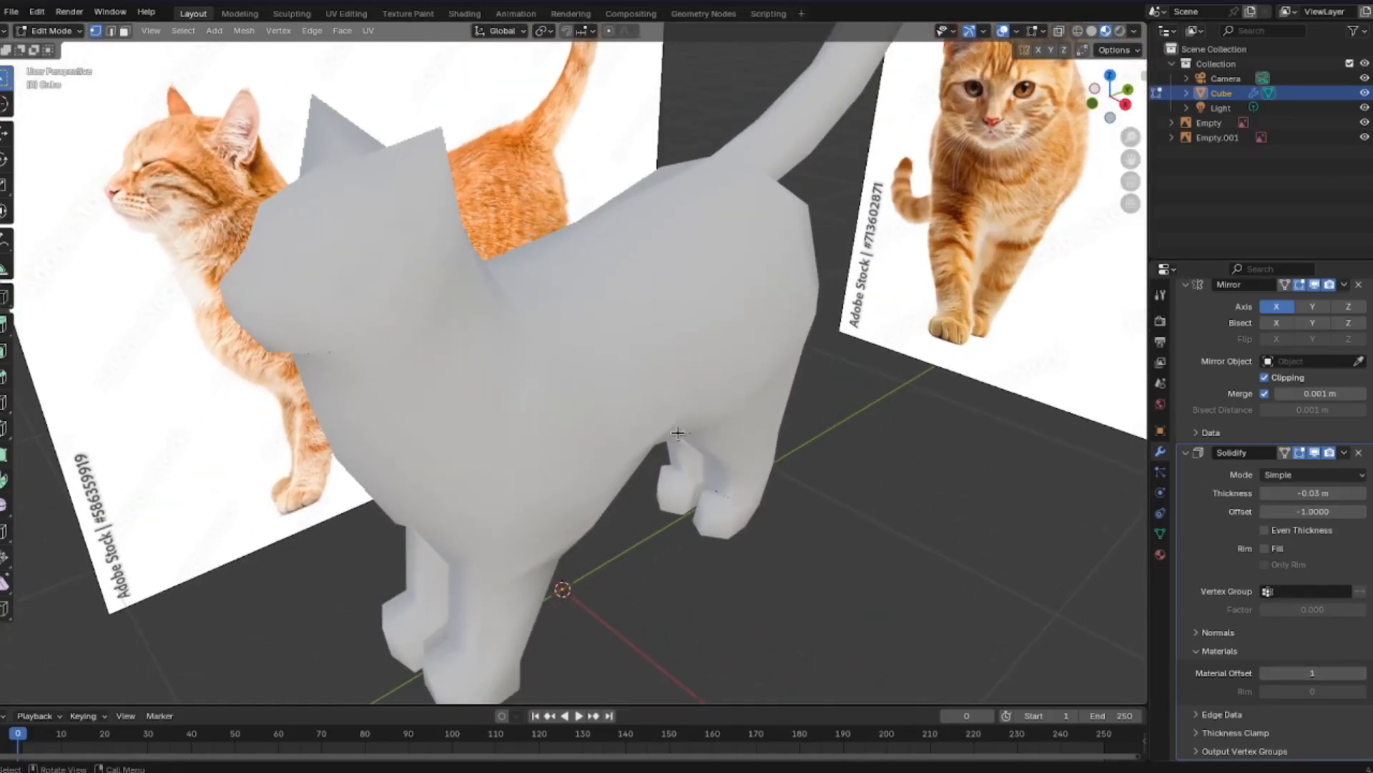
# - Switch to Object Mode and apply the Solidify modifier to the cat mesh
pyautogui.click(1345, 453)
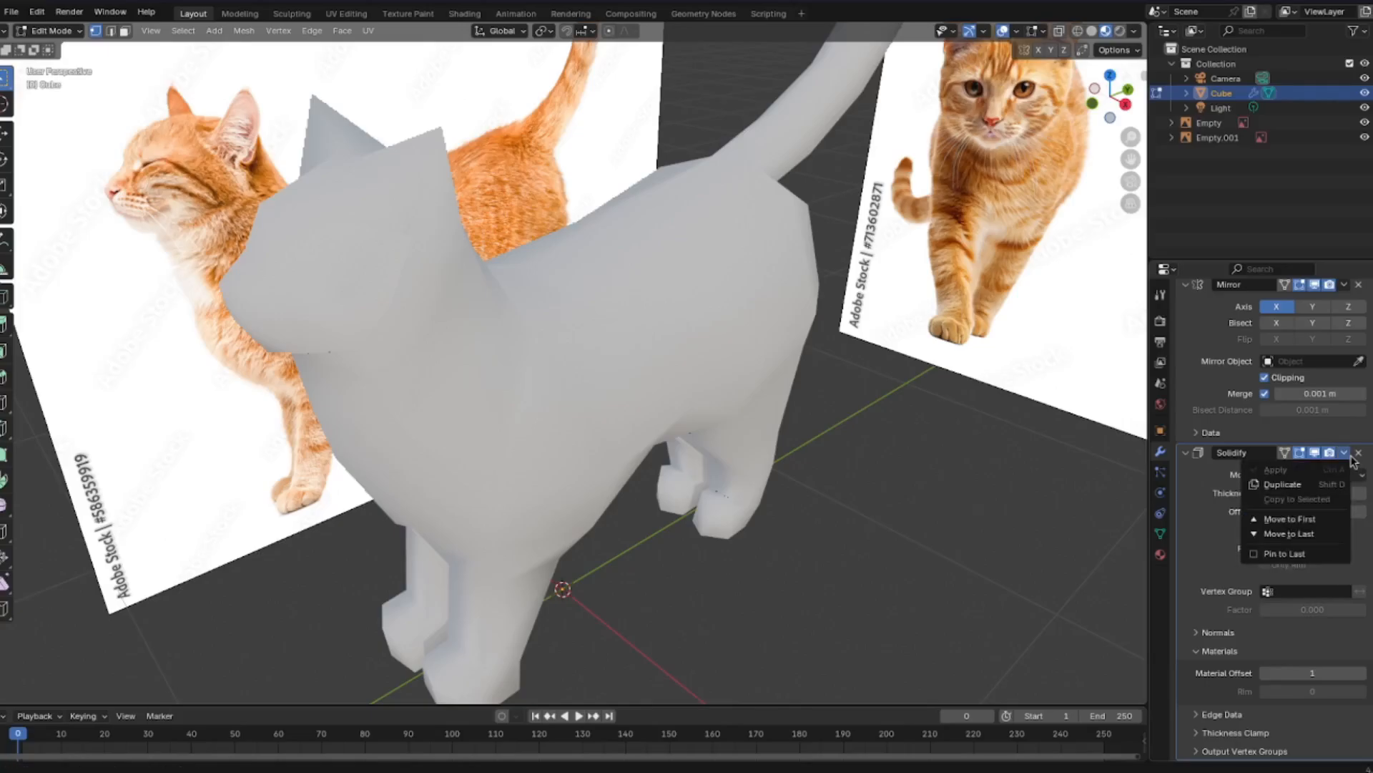
pyautogui.click(51, 31)
pyautogui.click(53, 46)
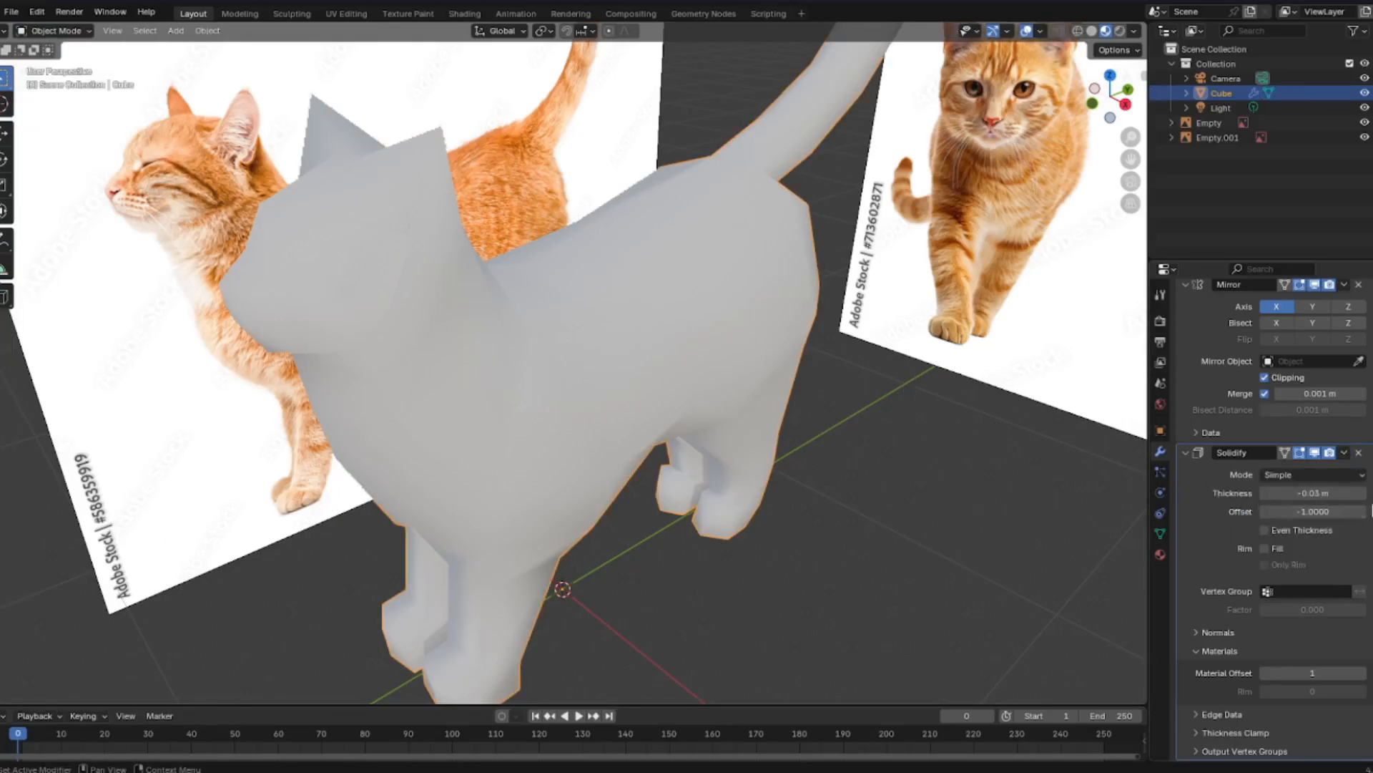
pyautogui.click(1348, 453)
pyautogui.click(1295, 473)
# - In Edit Mode, move the outer shell's open center seam edges along X to the mirror plane to close the gap
pyautogui.moveTo(615, 272); pyautogui.dragTo(673, 275, button='middle')
pyautogui.click(52, 31)
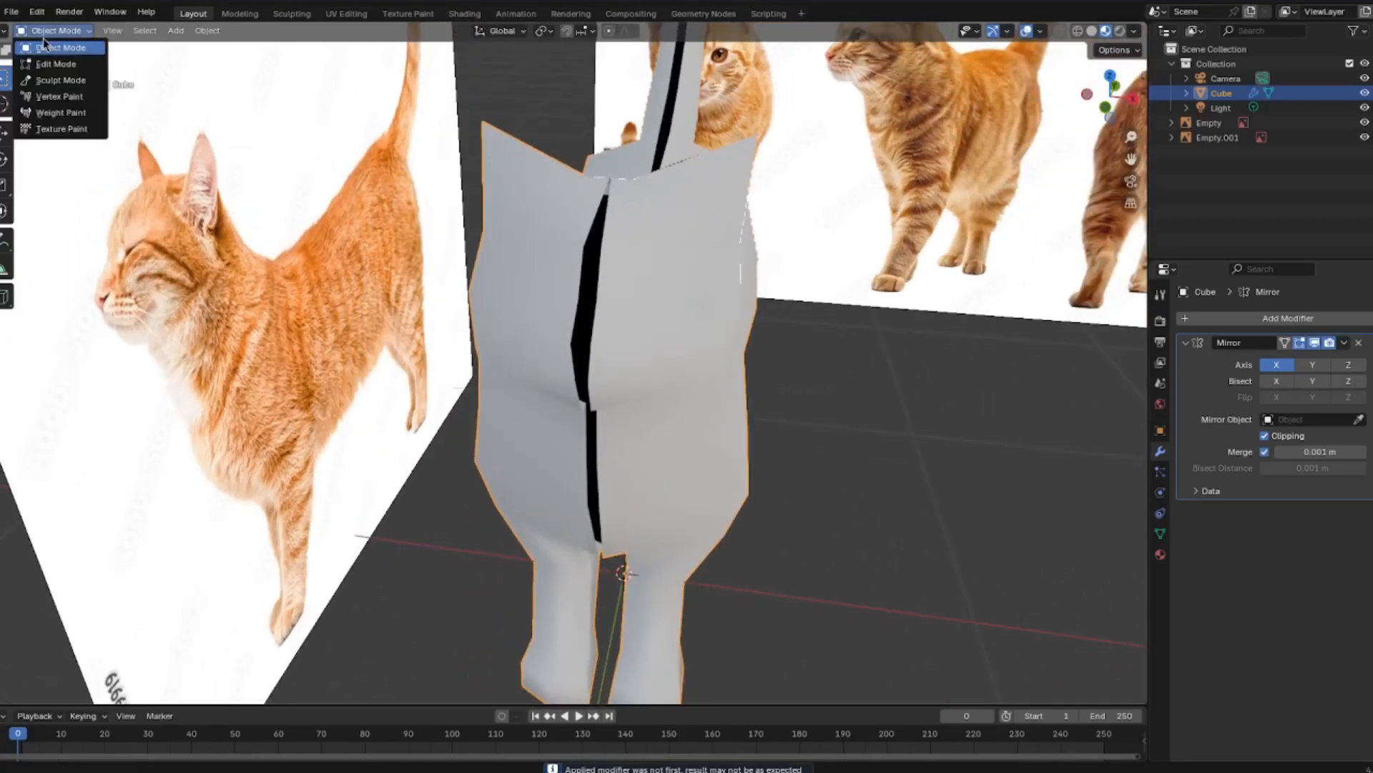
pyautogui.click(45, 46)
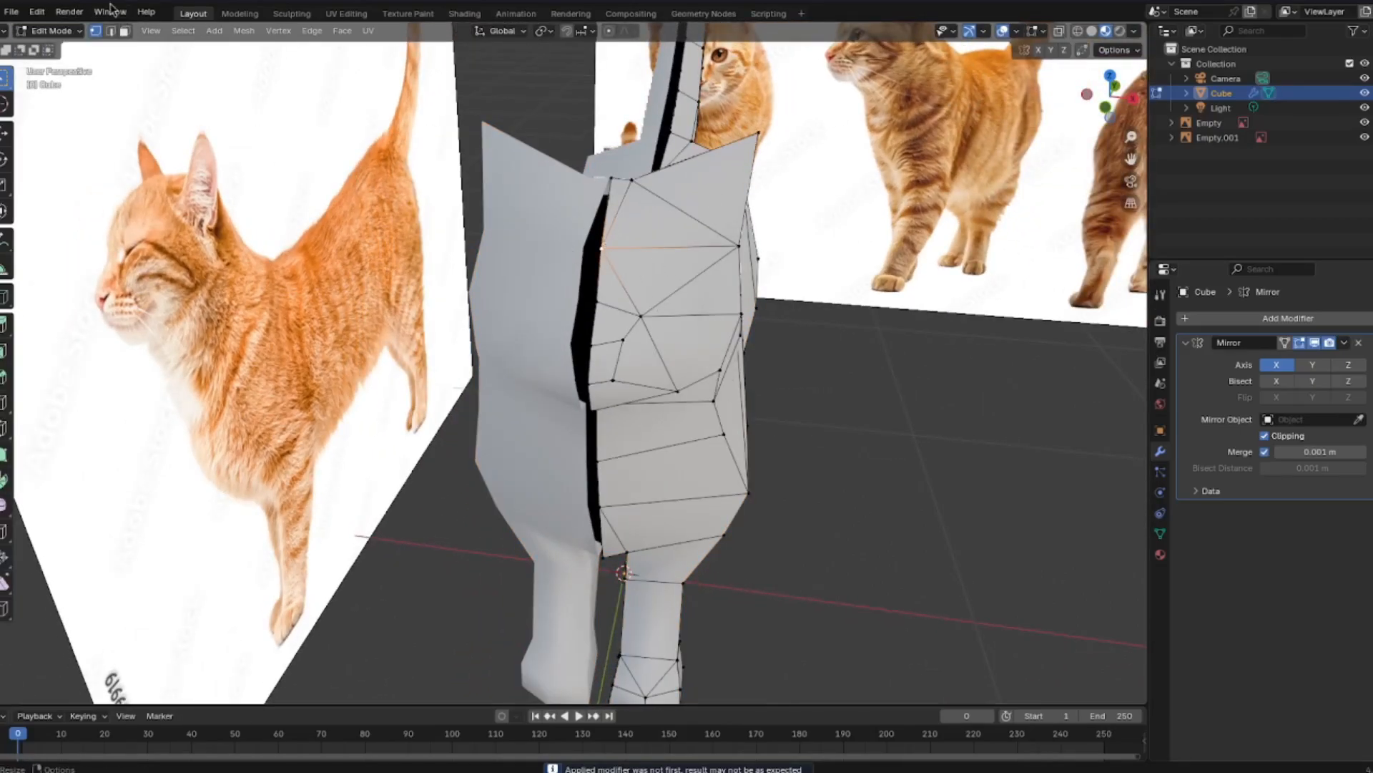
pyautogui.click(111, 31)
pyautogui.scroll(4, 859, 349)
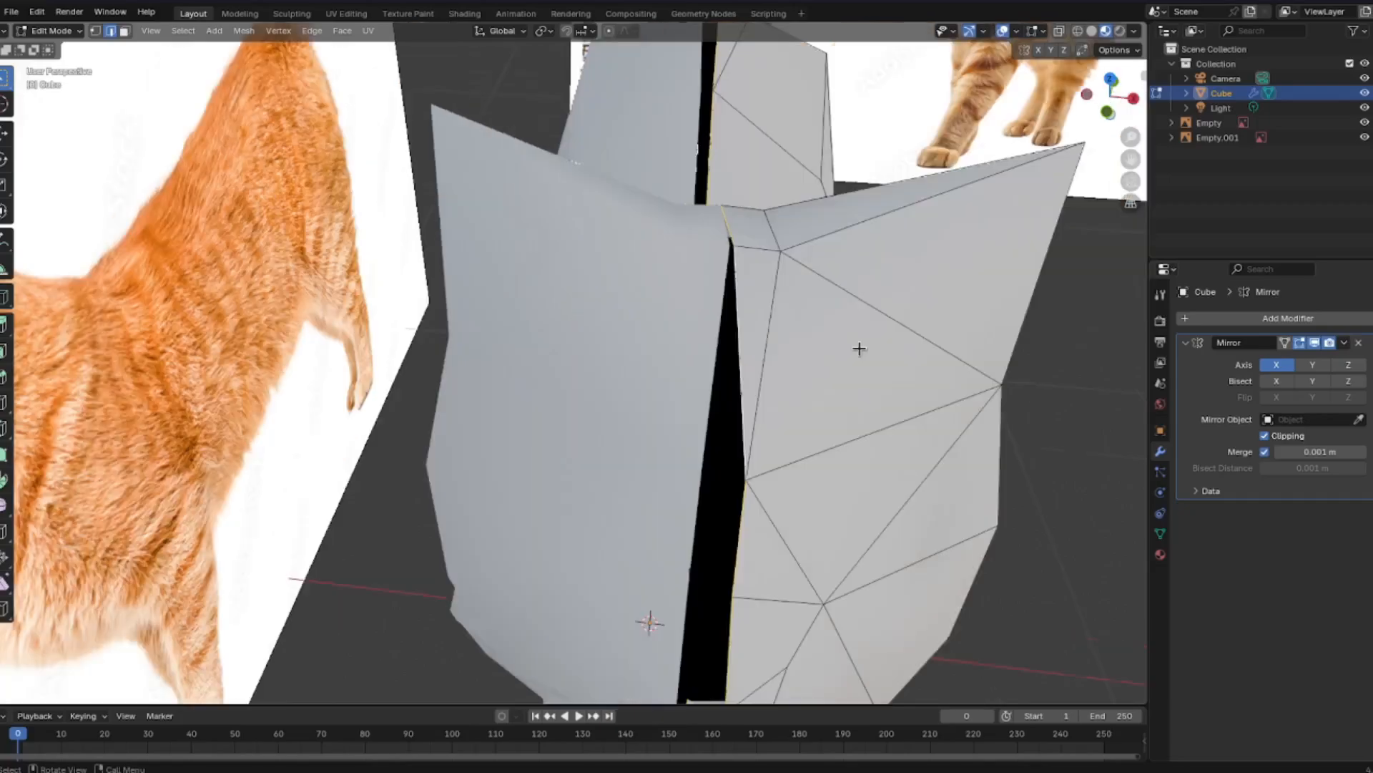
pyautogui.press('g')
pyautogui.press('x')
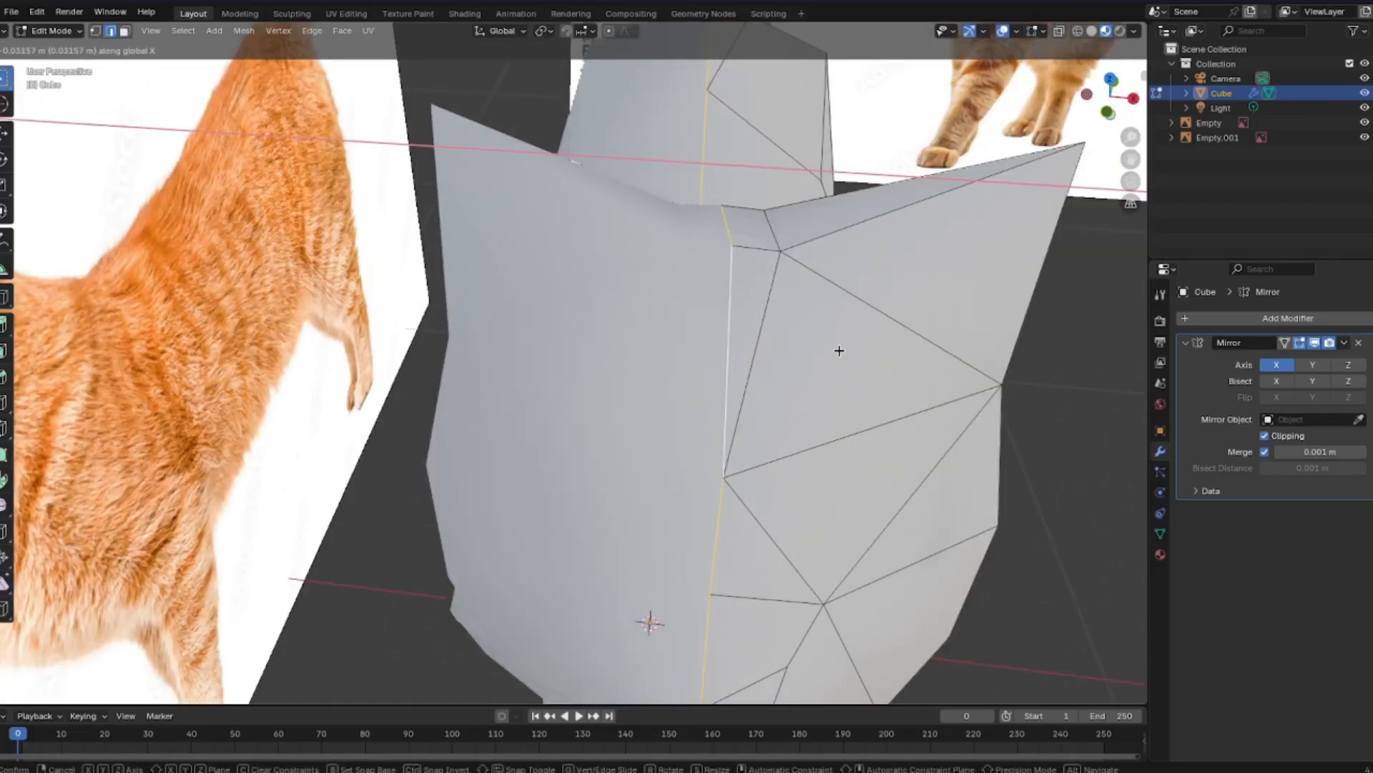
pyautogui.click(837, 349)
# - Select the entire linked outer shell of the cat and assign it the Rim material
pyautogui.scroll(-3, 845, 355)
pyautogui.scroll(-4, 845, 354)
pyautogui.moveTo(840, 484); pyautogui.dragTo(811, 492, button='middle')
pyautogui.scroll(4, 816, 295)
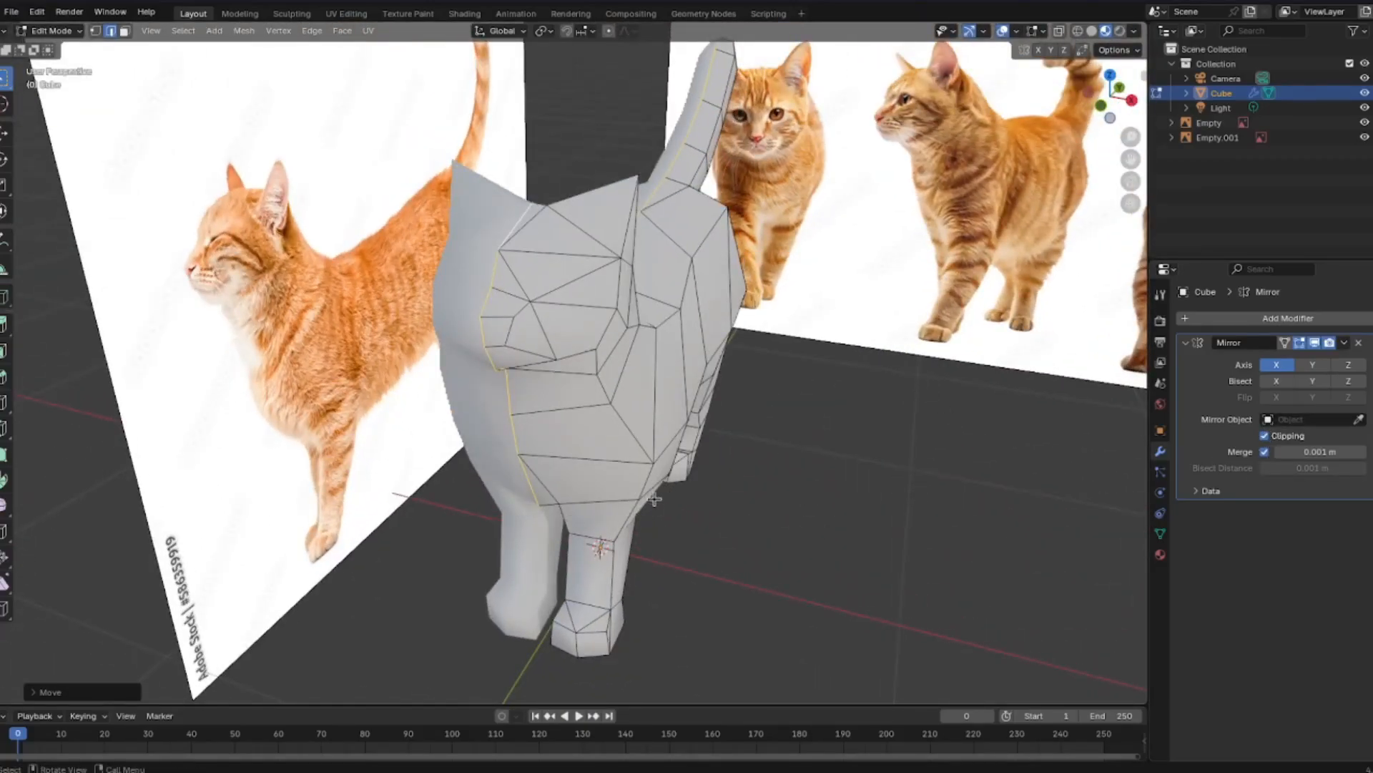
pyautogui.hotkey('ctrl', 'l')
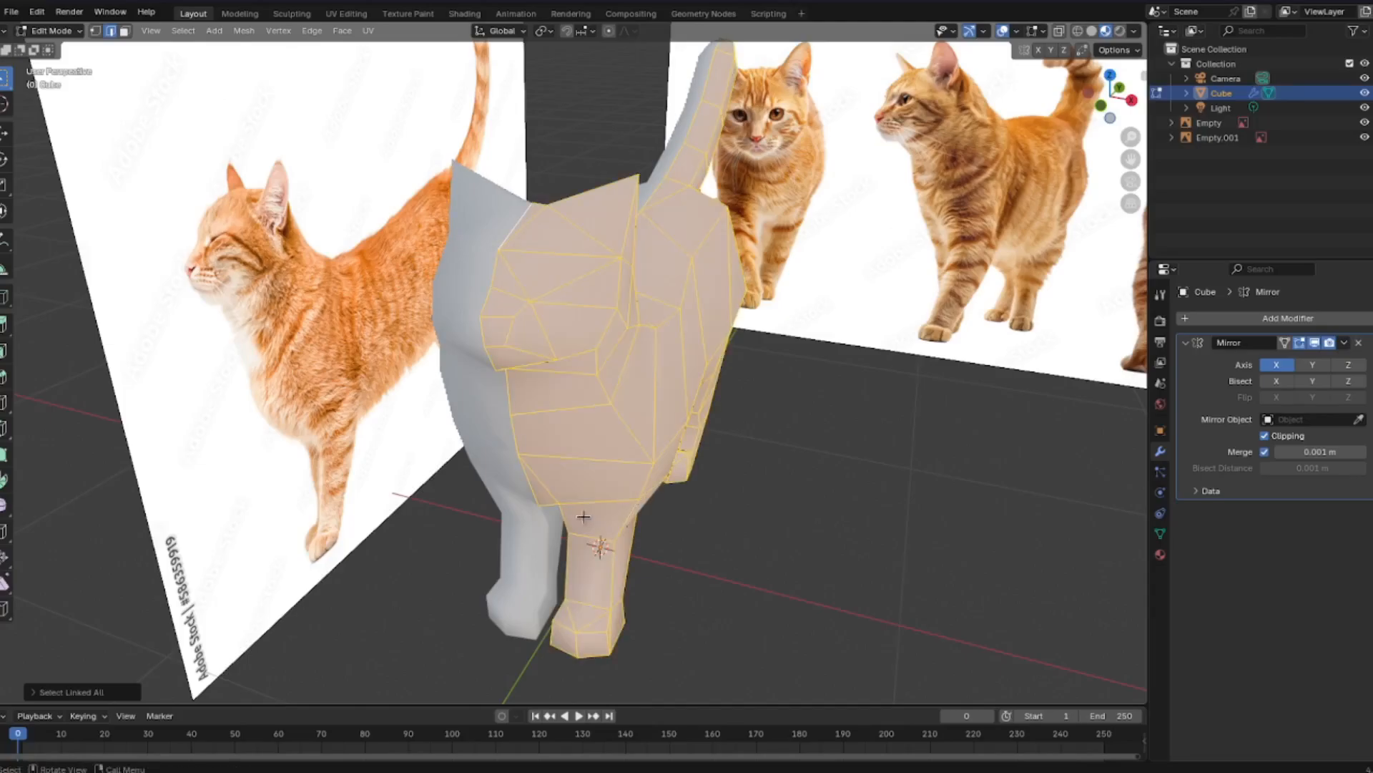
pyautogui.click(1160, 555)
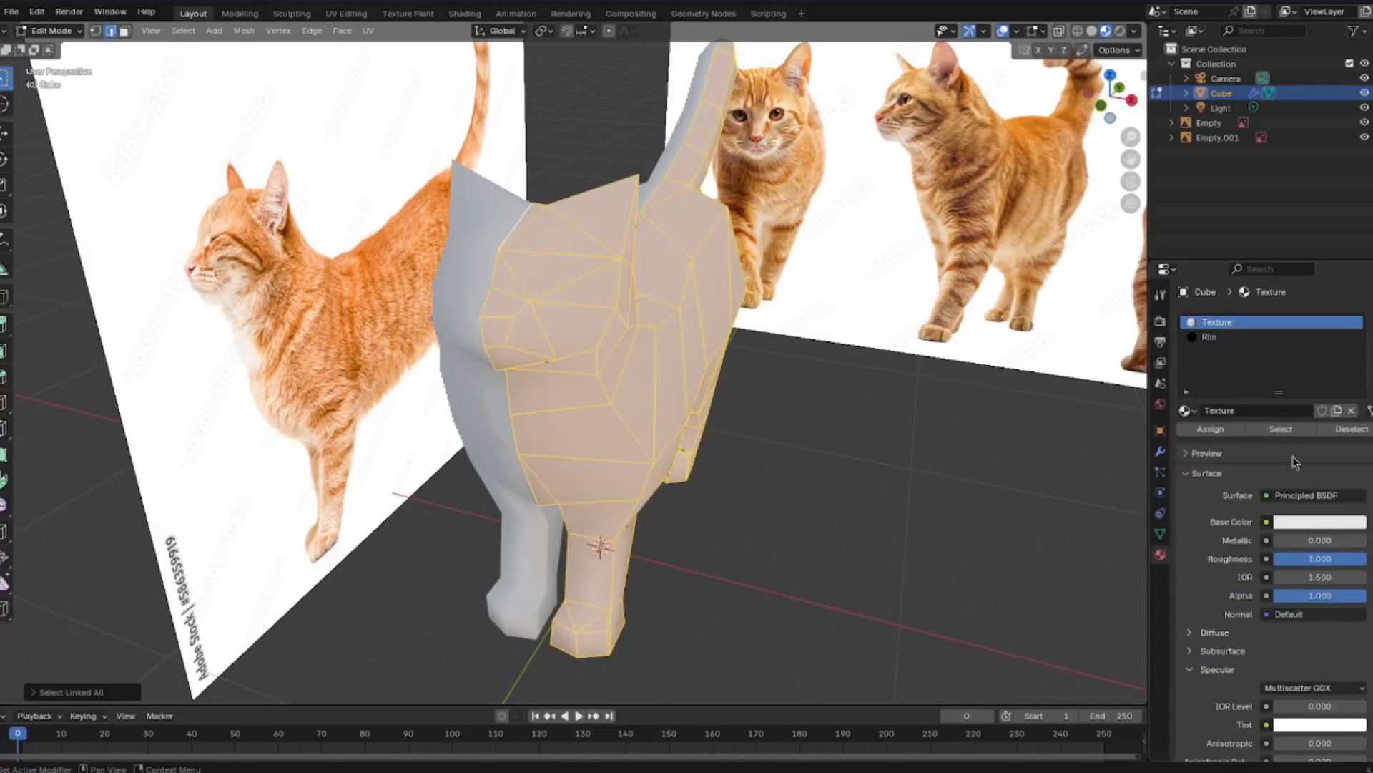
pyautogui.click(1232, 337)
pyautogui.click(1211, 429)
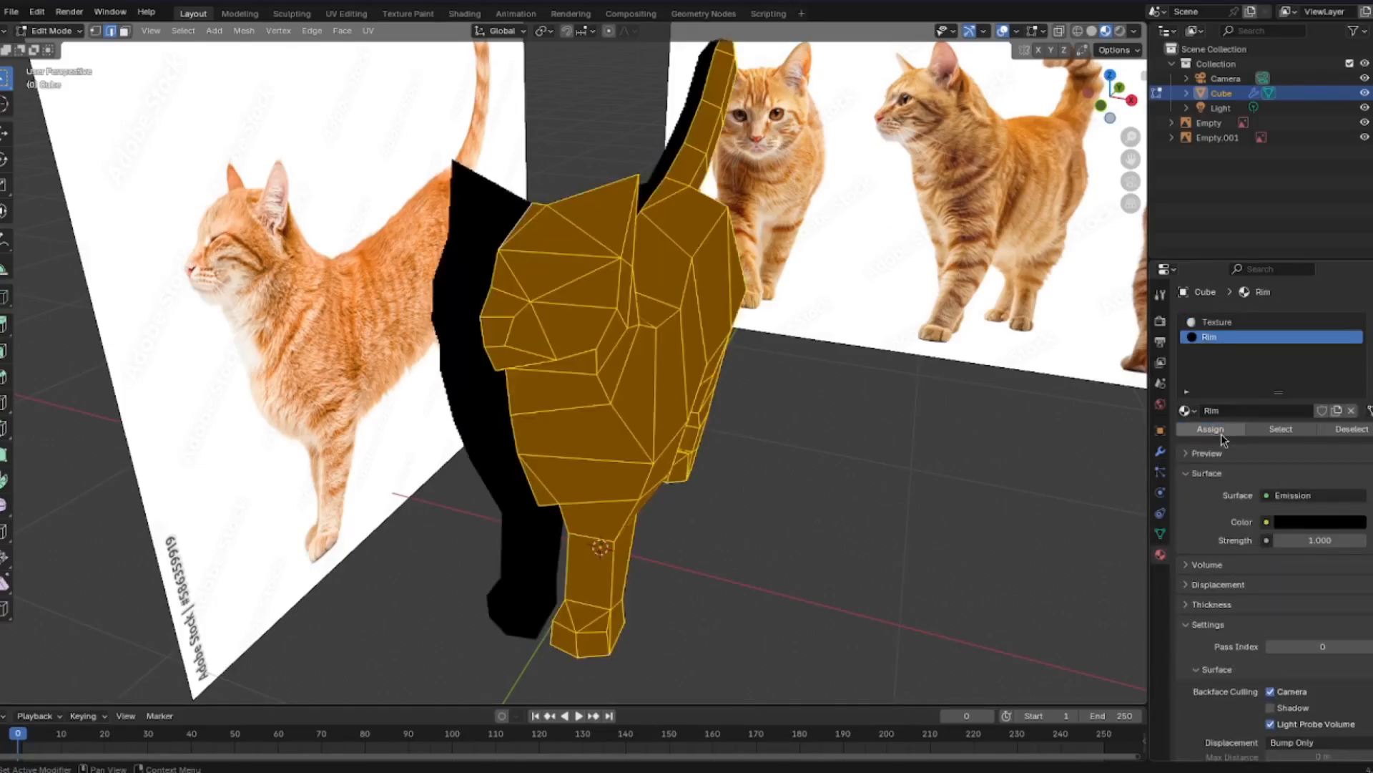
pyautogui.click(788, 543)
# - Select the linked outer shell again and flip its normals
pyautogui.scroll(-4, 1278, 624)
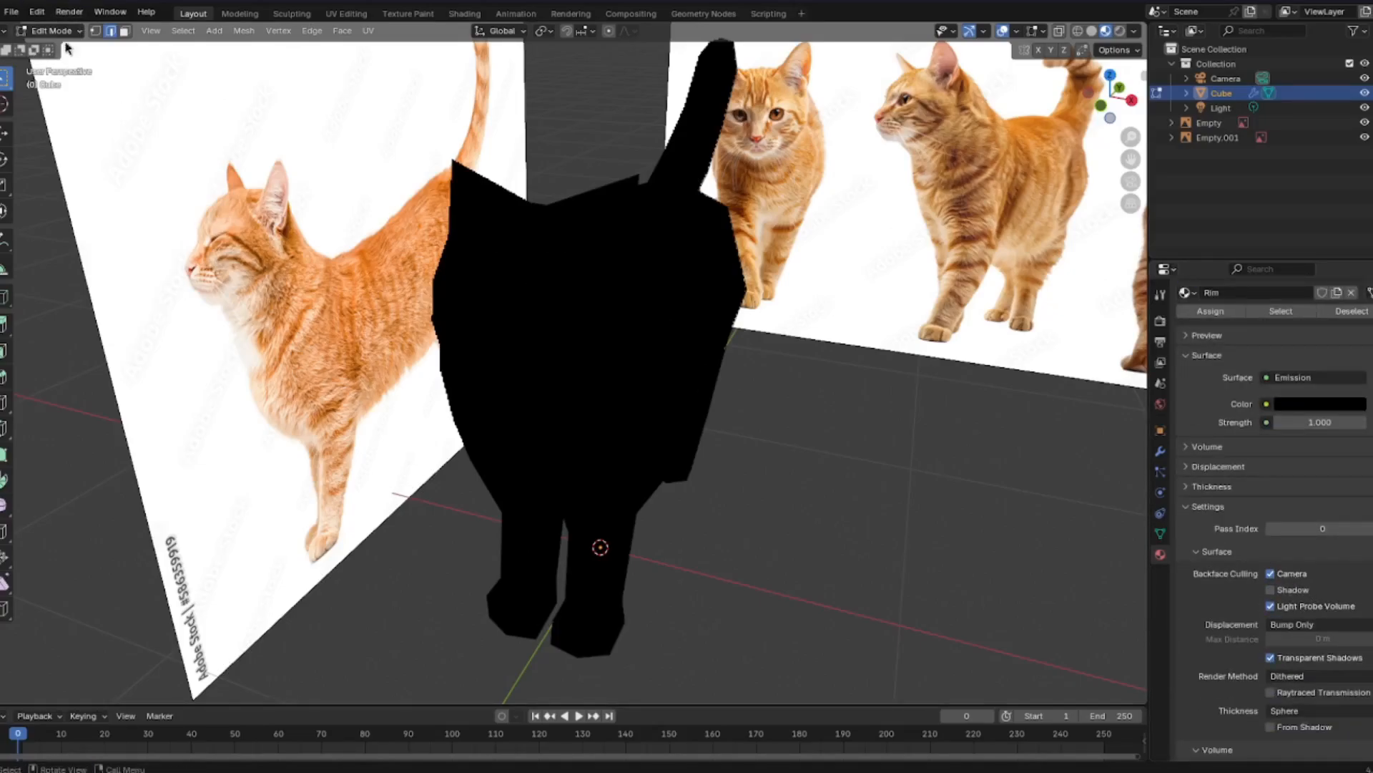
pyautogui.click(508, 209)
pyautogui.hotkey('ctrl', 'l')
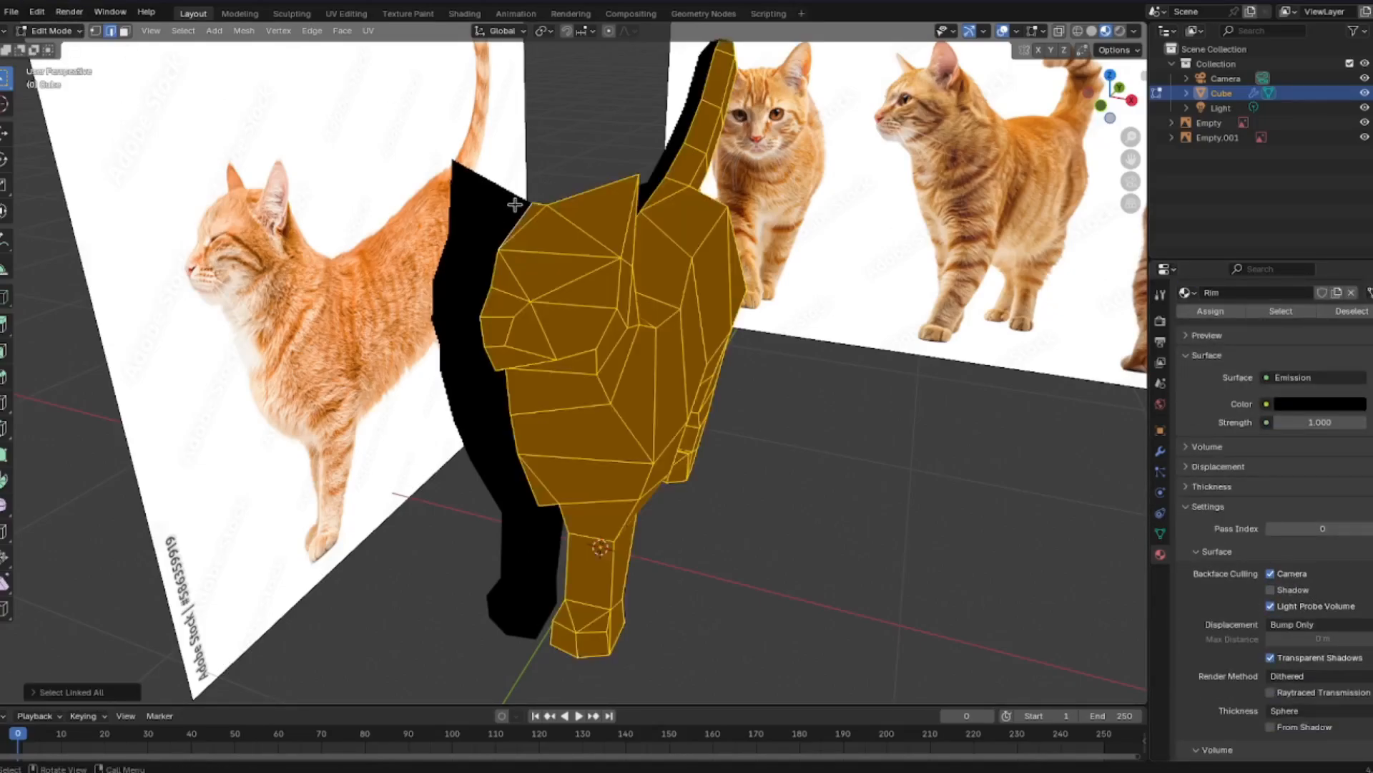
pyautogui.click(244, 31)
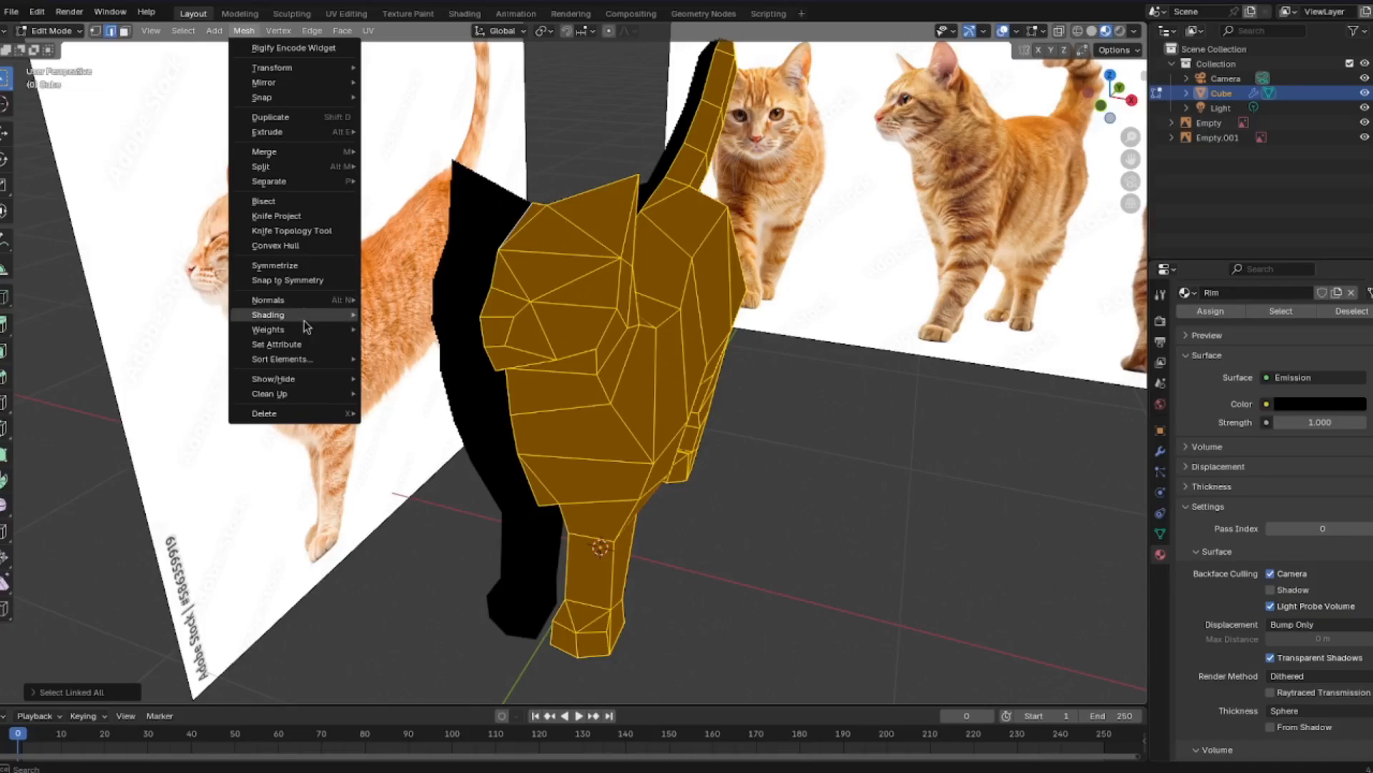
pyautogui.moveTo(307, 301)
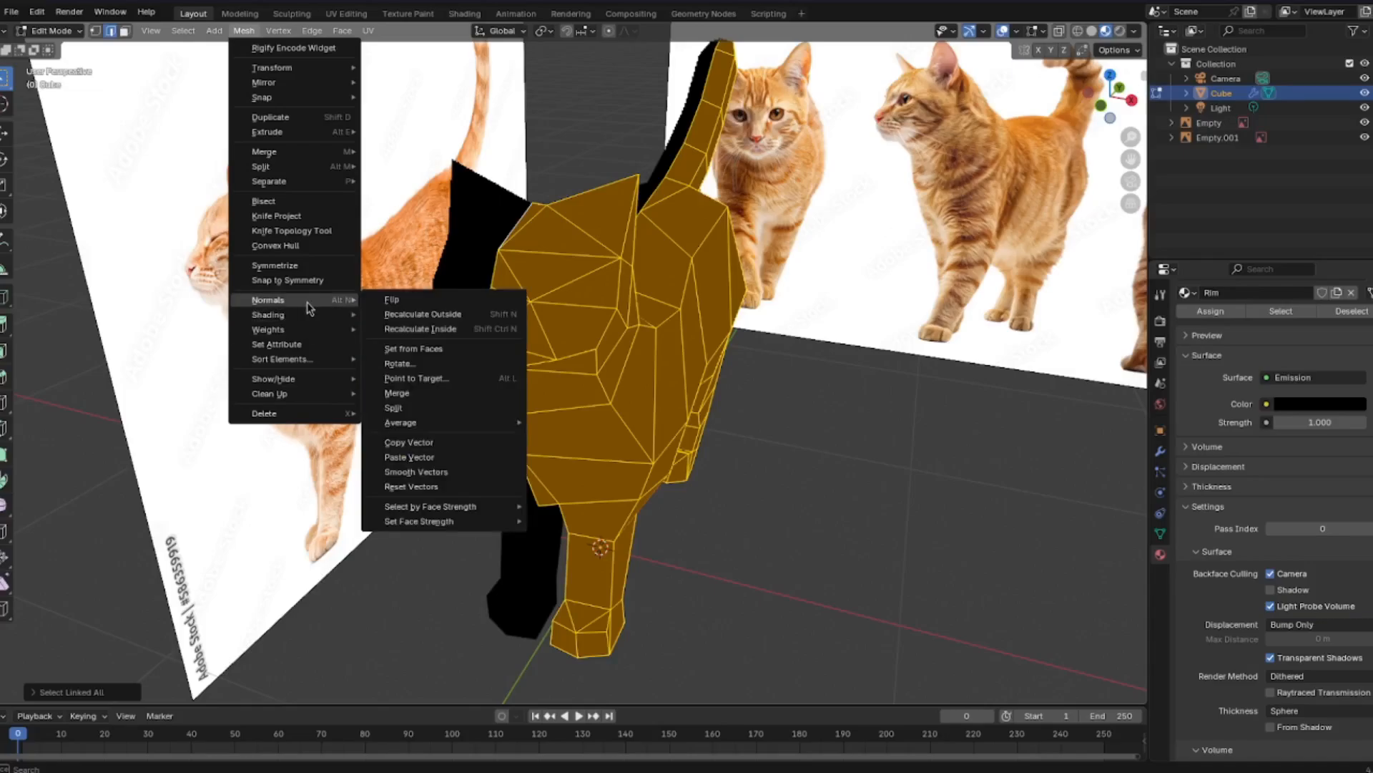
pyautogui.click(402, 300)
pyautogui.click(859, 530)
# - Return to Object Mode and inspect the flipped shell from the cat's side
pyautogui.moveTo(858, 531); pyautogui.dragTo(759, 522, button='middle')
pyautogui.click(58, 30)
pyautogui.click(49, 44)
pyautogui.scroll(3, 458, 290)
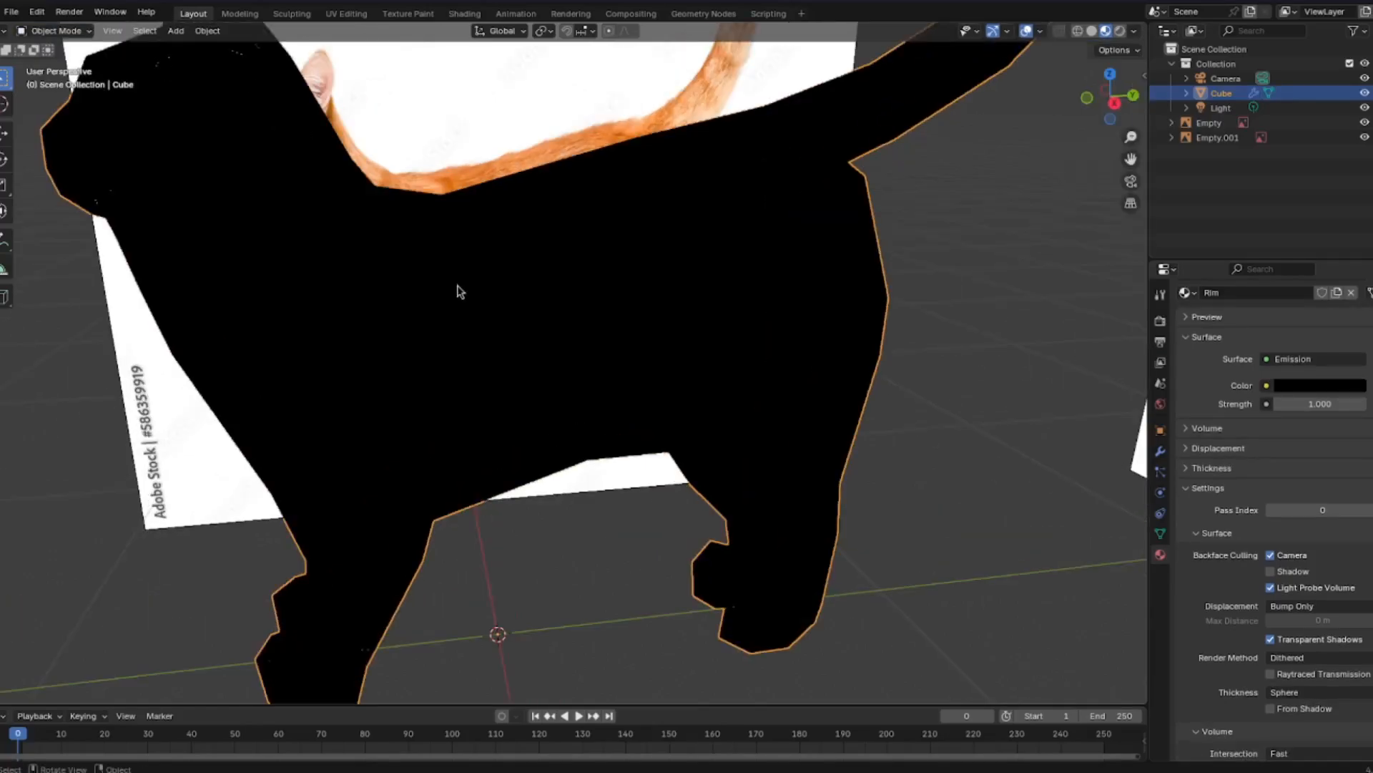
# - Enter Edit Mode, select the cat's linked outer shell and hide it
pyautogui.click(61, 31)
pyautogui.moveTo(464, 293); pyautogui.dragTo(665, 310, button='middle')
pyautogui.click(69, 65)
pyautogui.scroll(2, 453, 279)
pyautogui.scroll(-4, 672, 270)
pyautogui.click(555, 278)
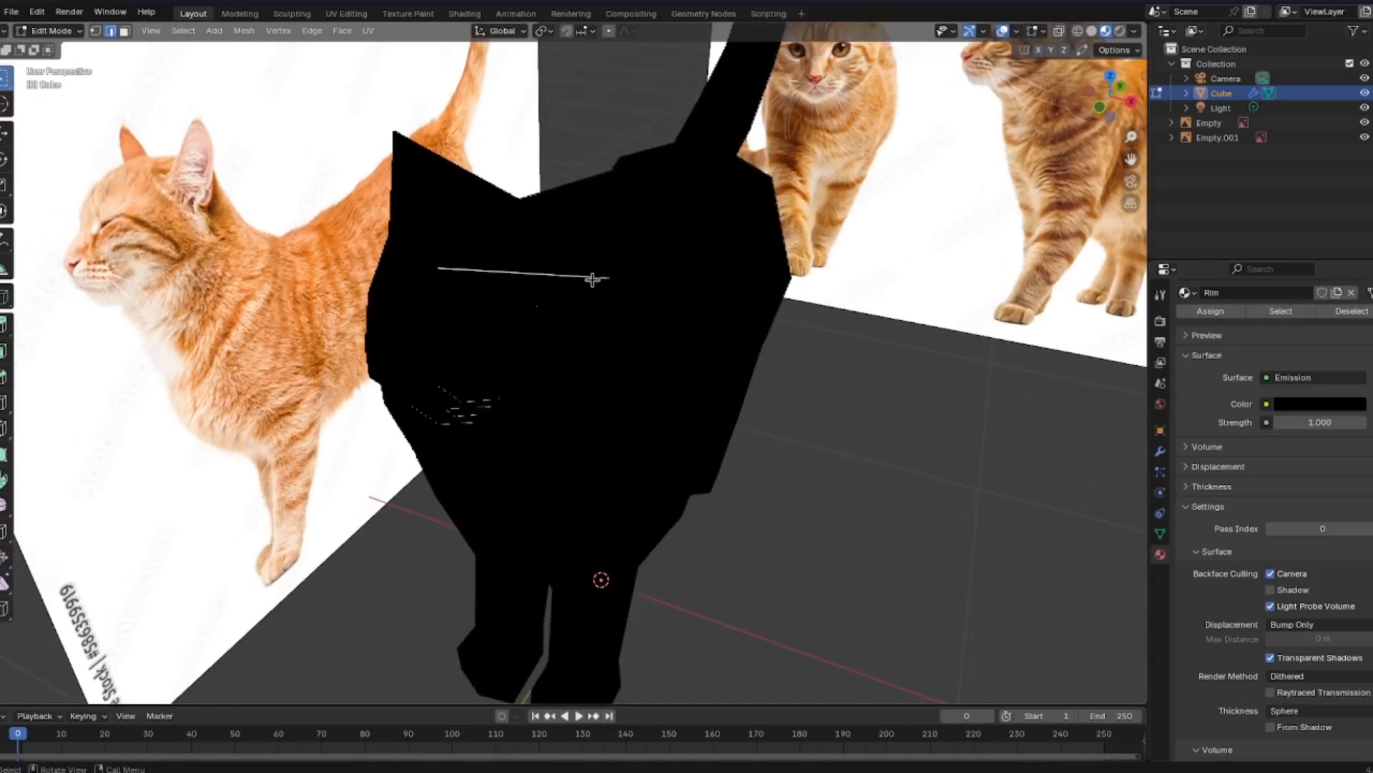
pyautogui.hotkey('ctrl', 'l')
pyautogui.press('h')
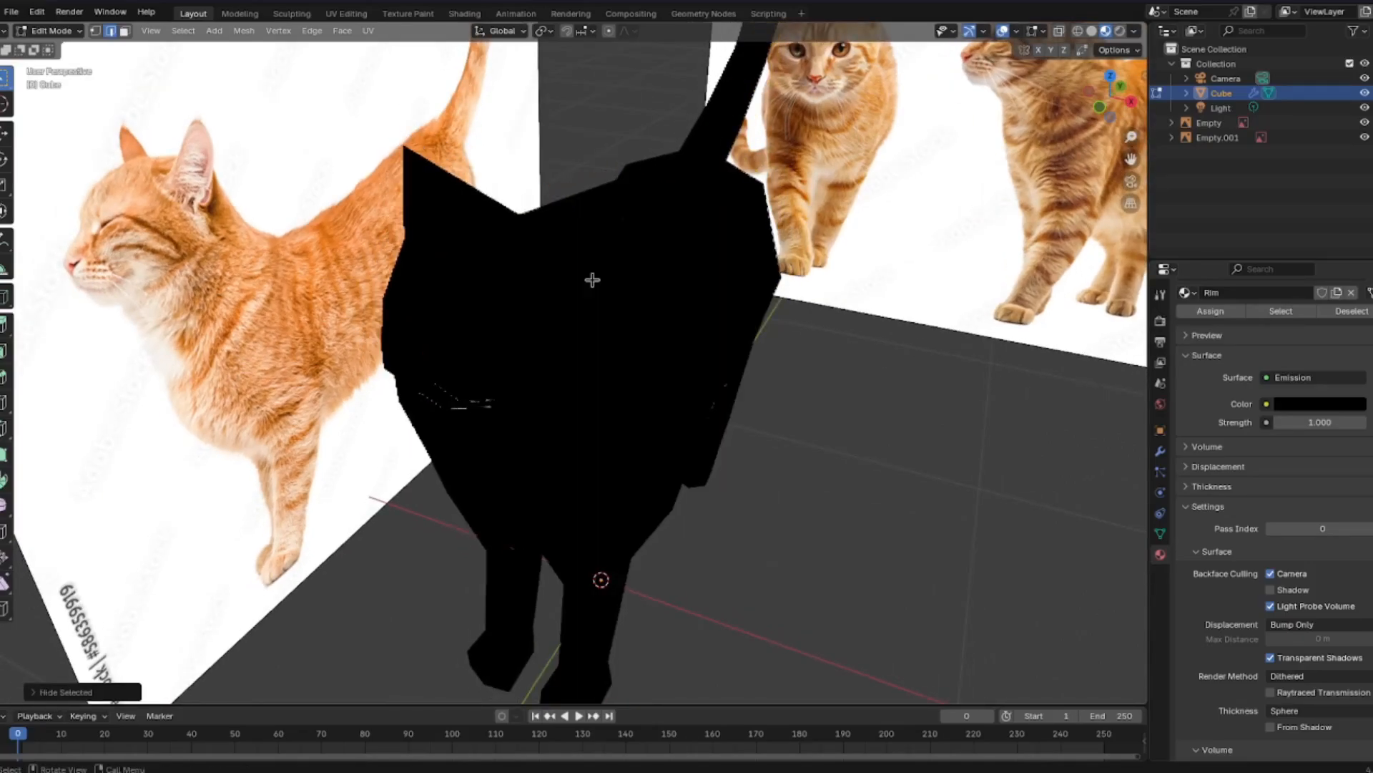
# - Select the entire linked inner cat mesh and assign it the Texture material
pyautogui.hotkey('ctrl', 'z')
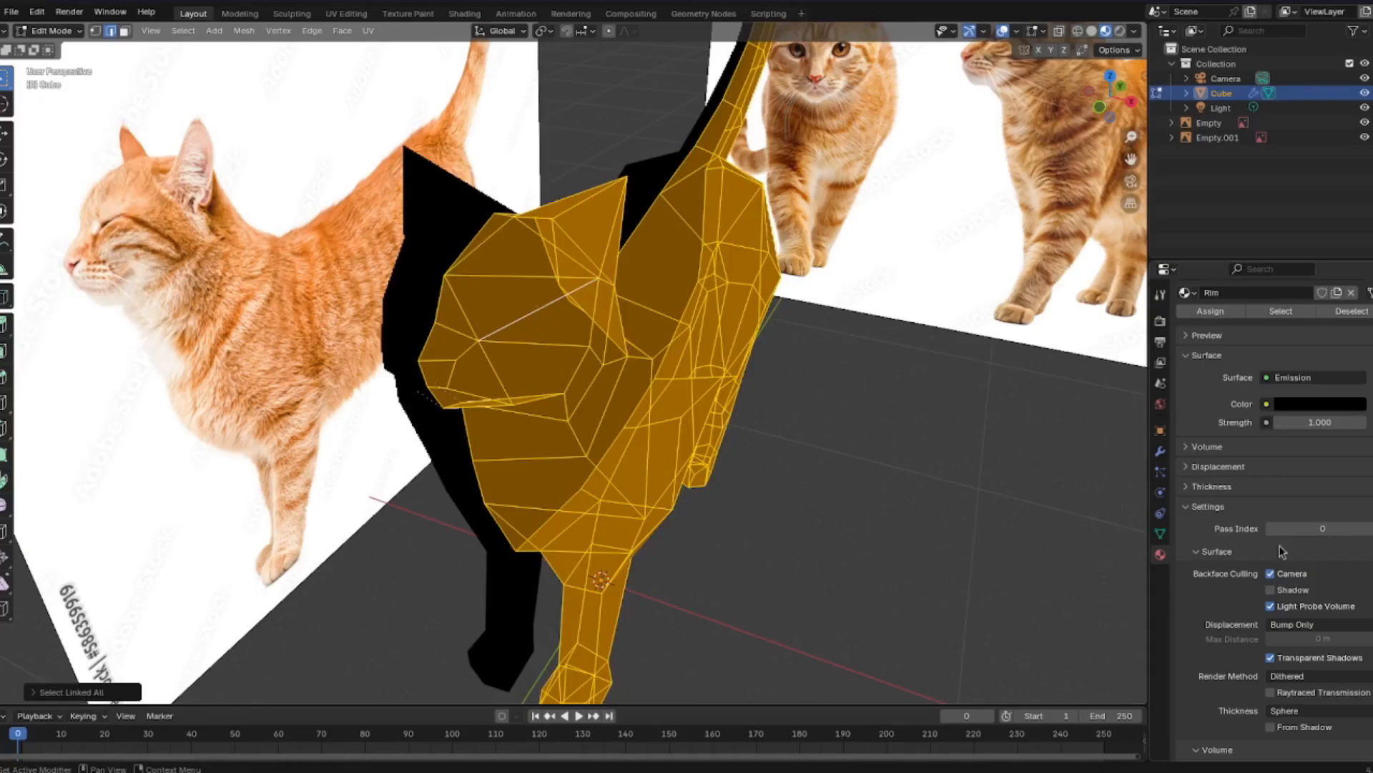
pyautogui.scroll(4, 1216, 386)
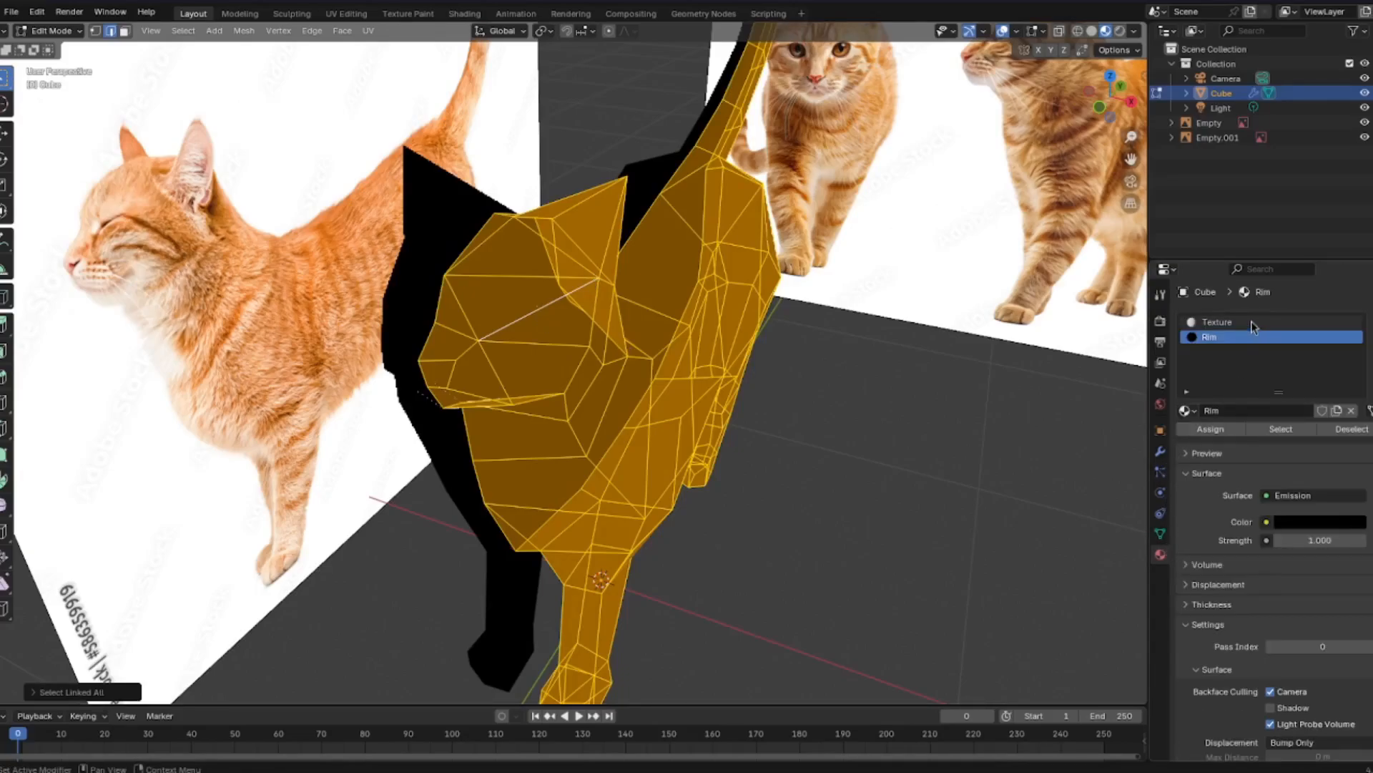
pyautogui.click(1254, 326)
pyautogui.click(1210, 429)
pyautogui.click(779, 588)
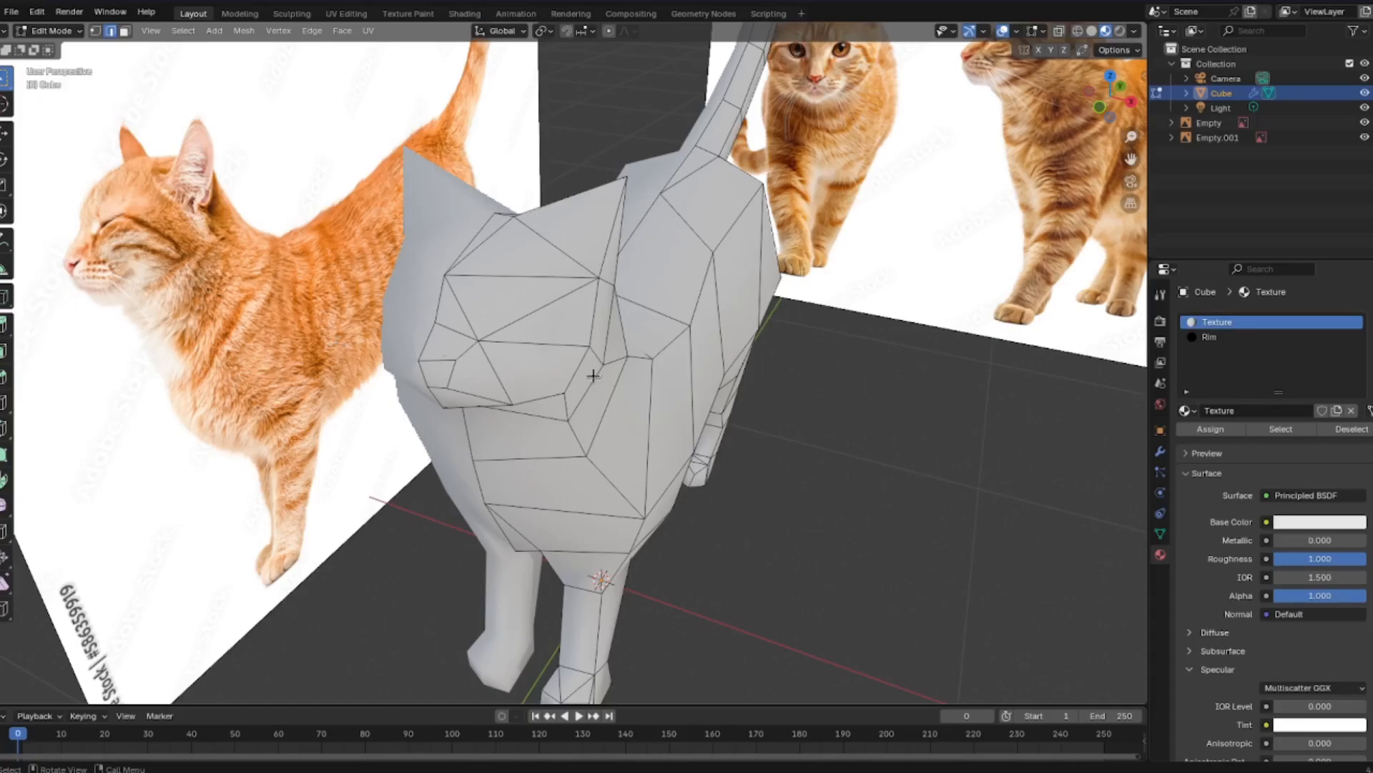
# - Reveal the hidden outer shell and clear the mesh selection
pyautogui.hotkey('alt', 'h')
pyautogui.click(883, 598)
pyautogui.scroll(-4, 883, 598)
pyautogui.moveTo(883, 598); pyautogui.dragTo(864, 357, button='middle')
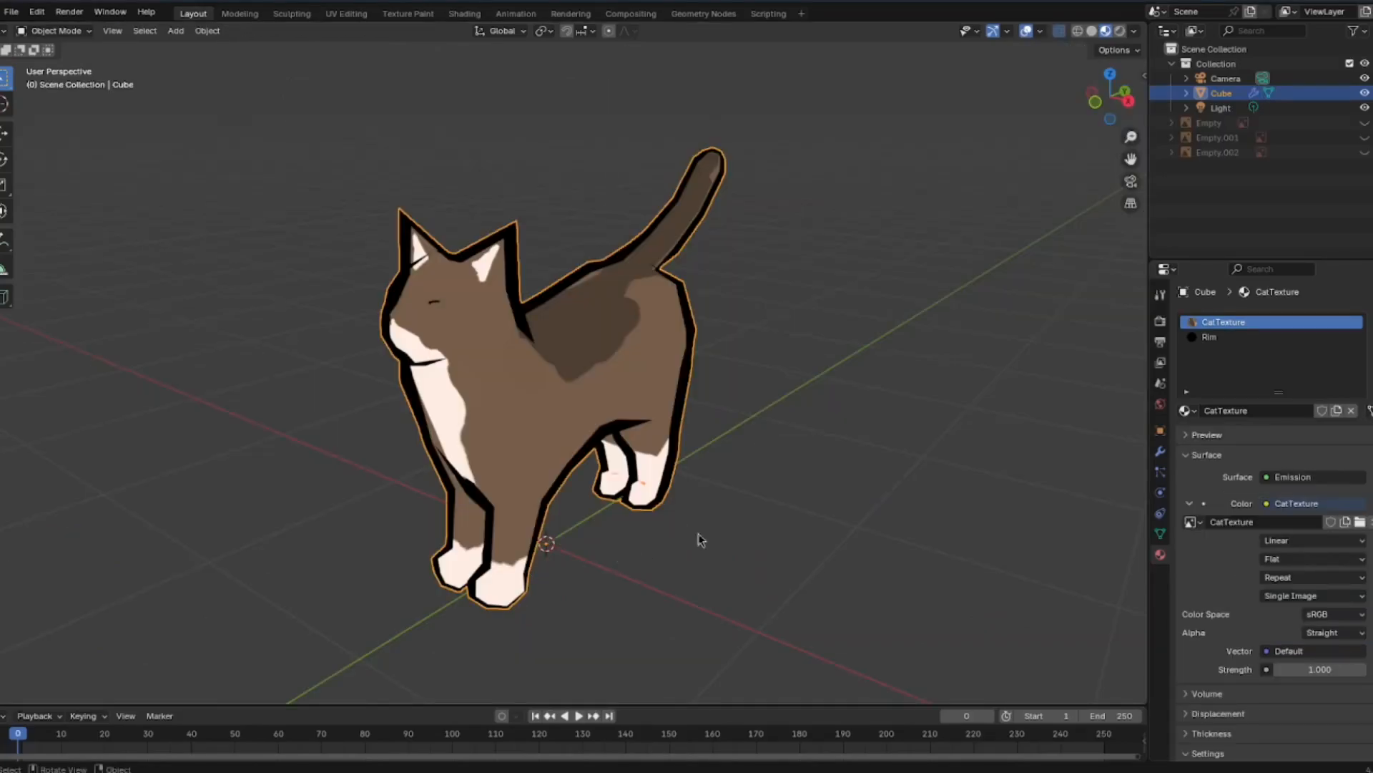
# - Enter Edit Mode on the painted cat and reveal its hidden outline shell
pyautogui.scroll(5, 701, 540)
pyautogui.scroll(-5, 646, 483)
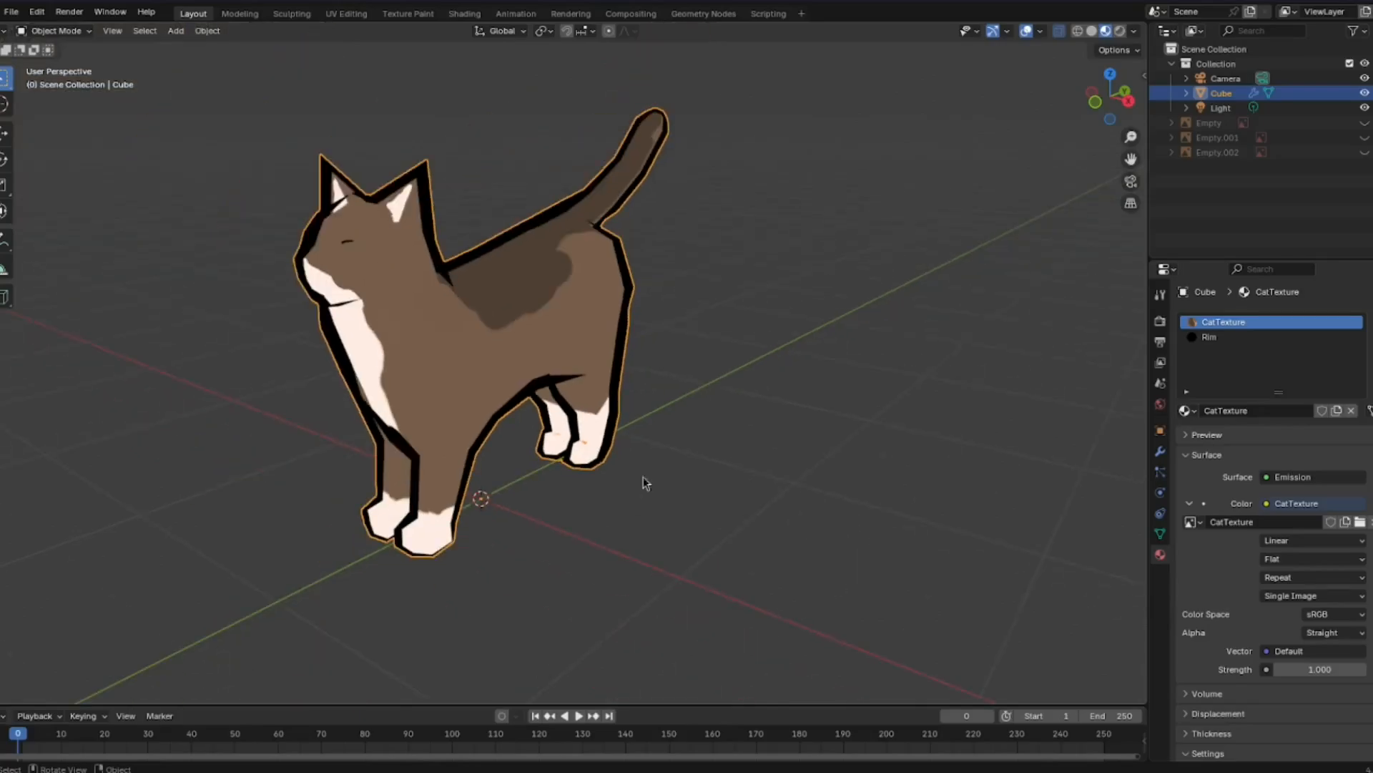
pyautogui.keyDown('shift'); pyautogui.moveTo(538, 430); pyautogui.dragTo(710, 433, button='middle'); pyautogui.keyUp('shift')
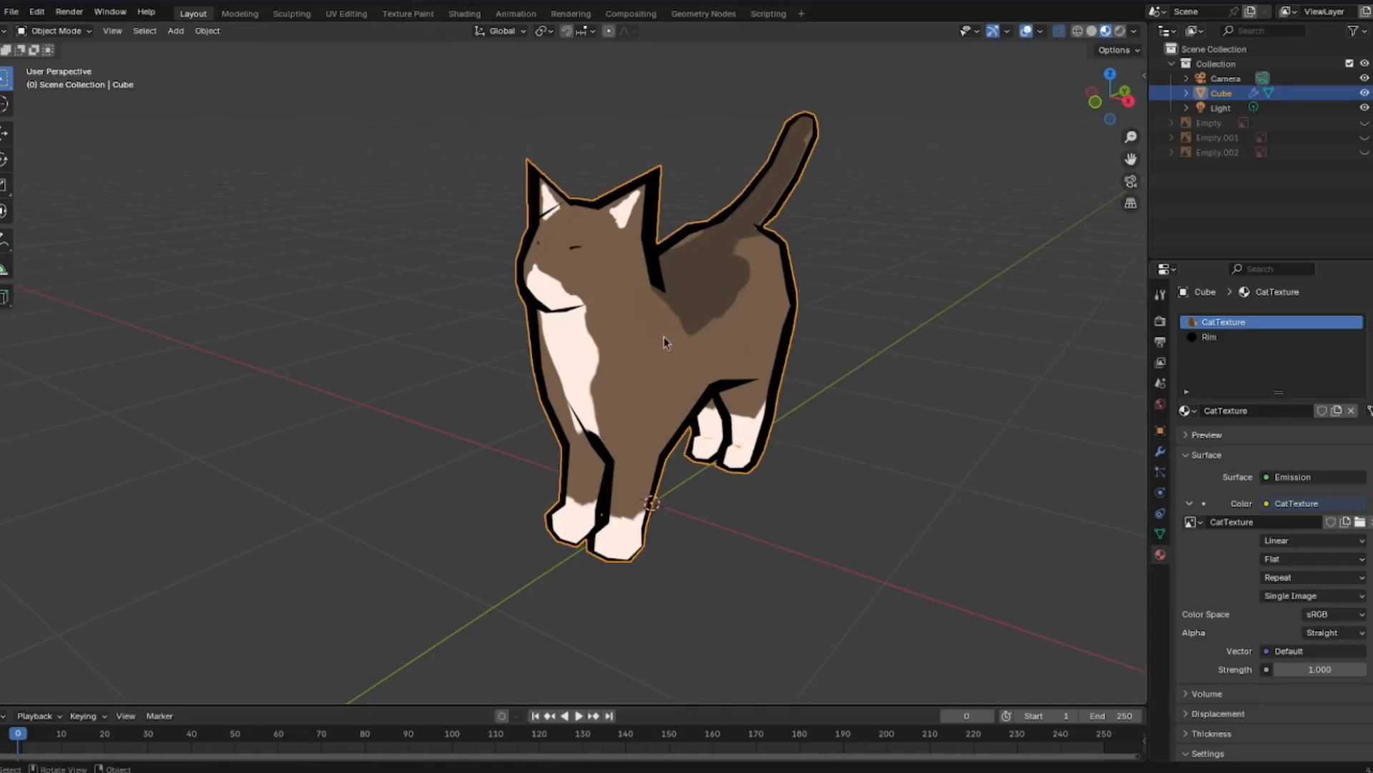
pyautogui.click(53, 31)
pyautogui.click(61, 55)
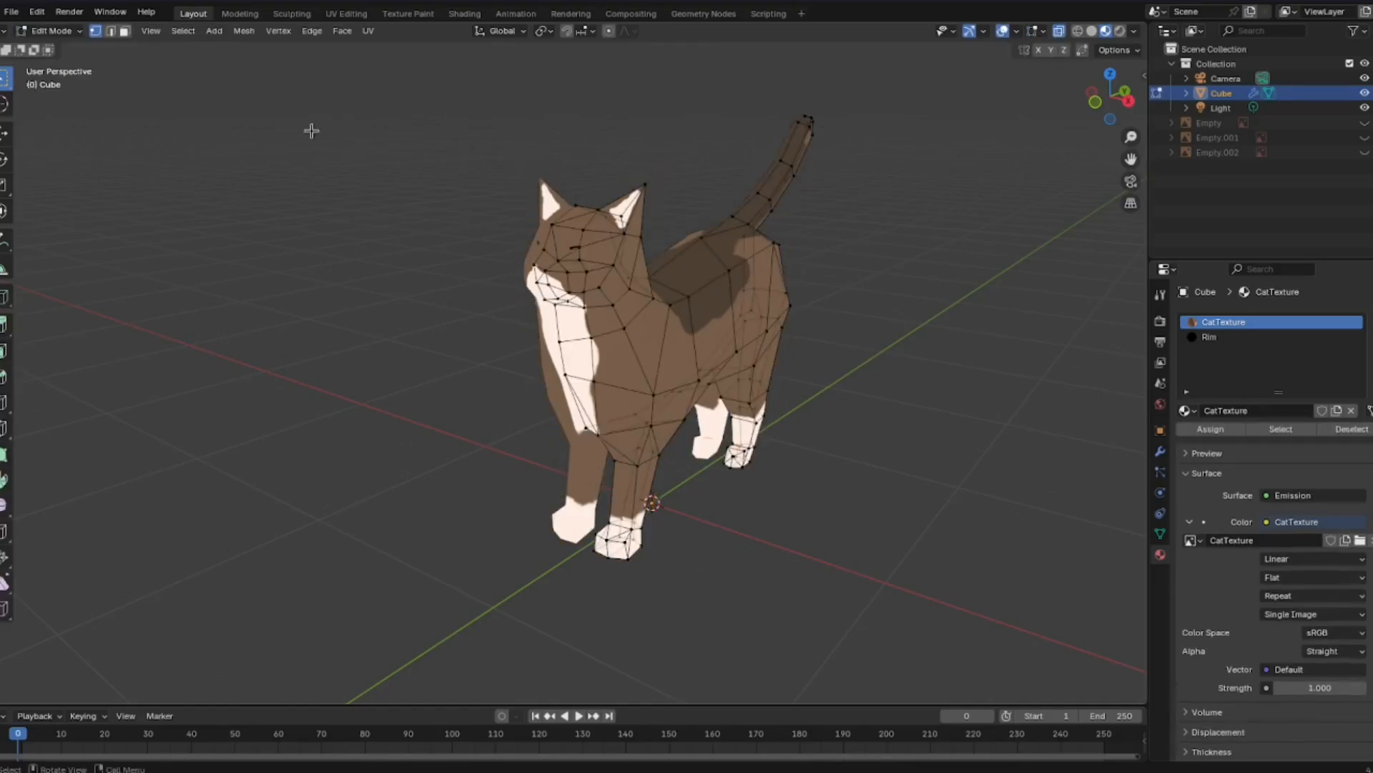
pyautogui.scroll(5, 678, 243)
pyautogui.hotkey('alt', 'h')
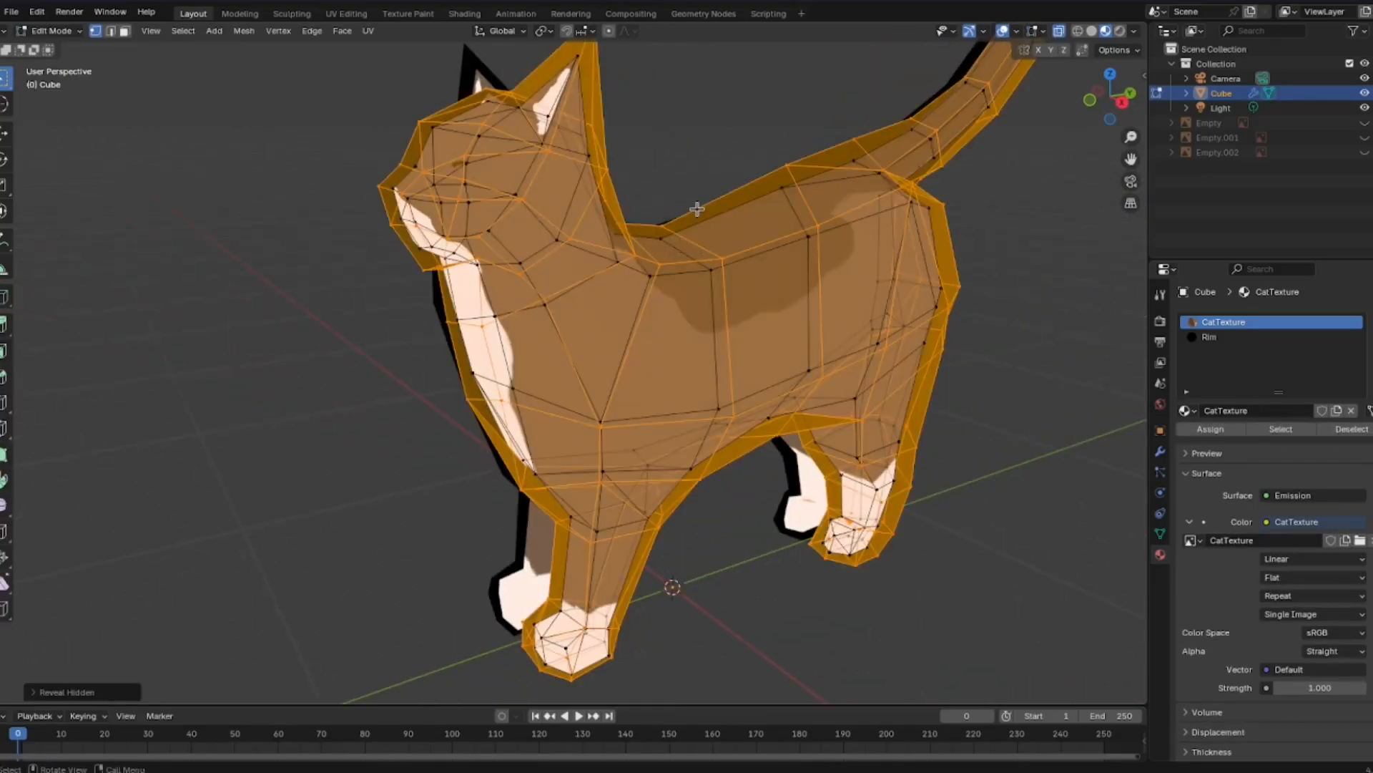
# - Select the linked outline shell around the painted cat and hide it, leaving only the inner body
pyautogui.click(717, 205)
pyautogui.moveTo(858, 268); pyautogui.dragTo(787, 294, button='middle')
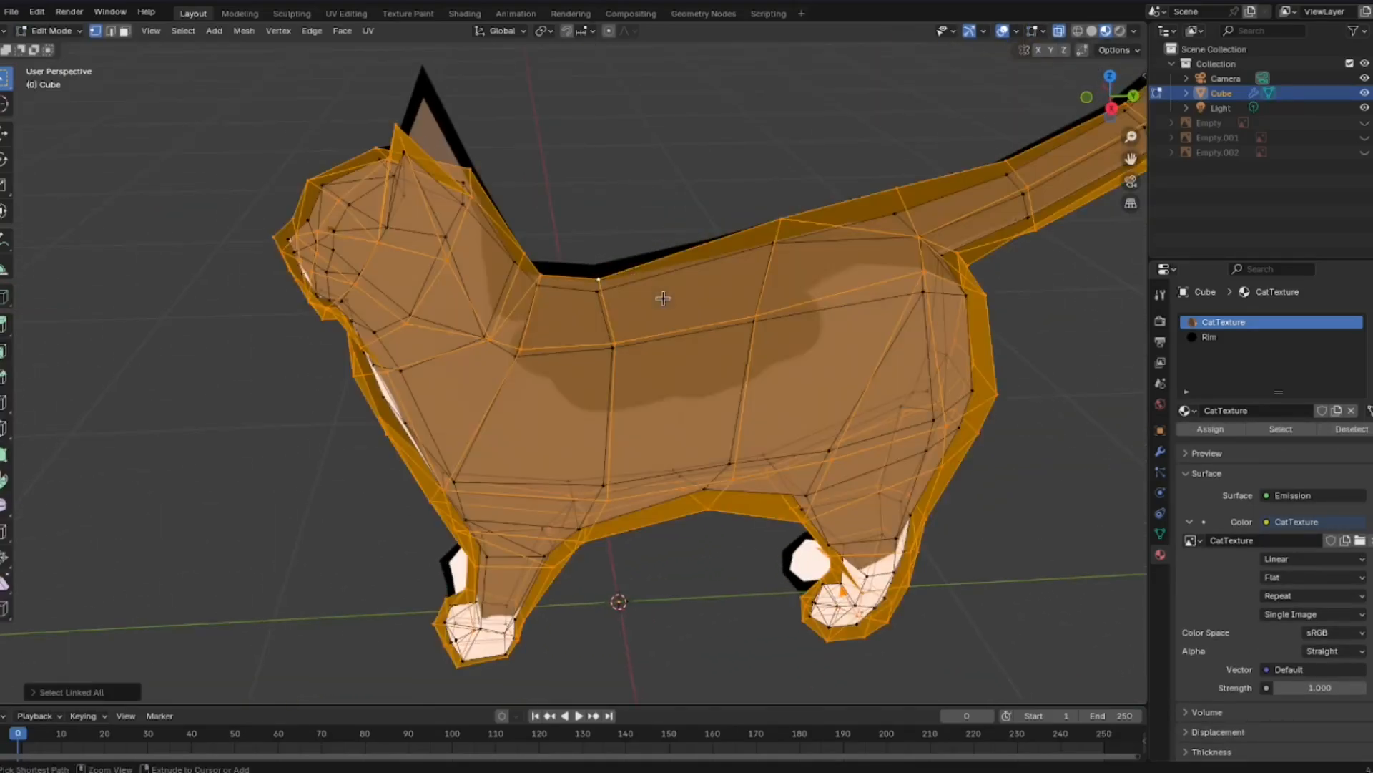
pyautogui.hotkey('ctrl', 'l')
pyautogui.press('h')
pyautogui.scroll(-3, 663, 298)
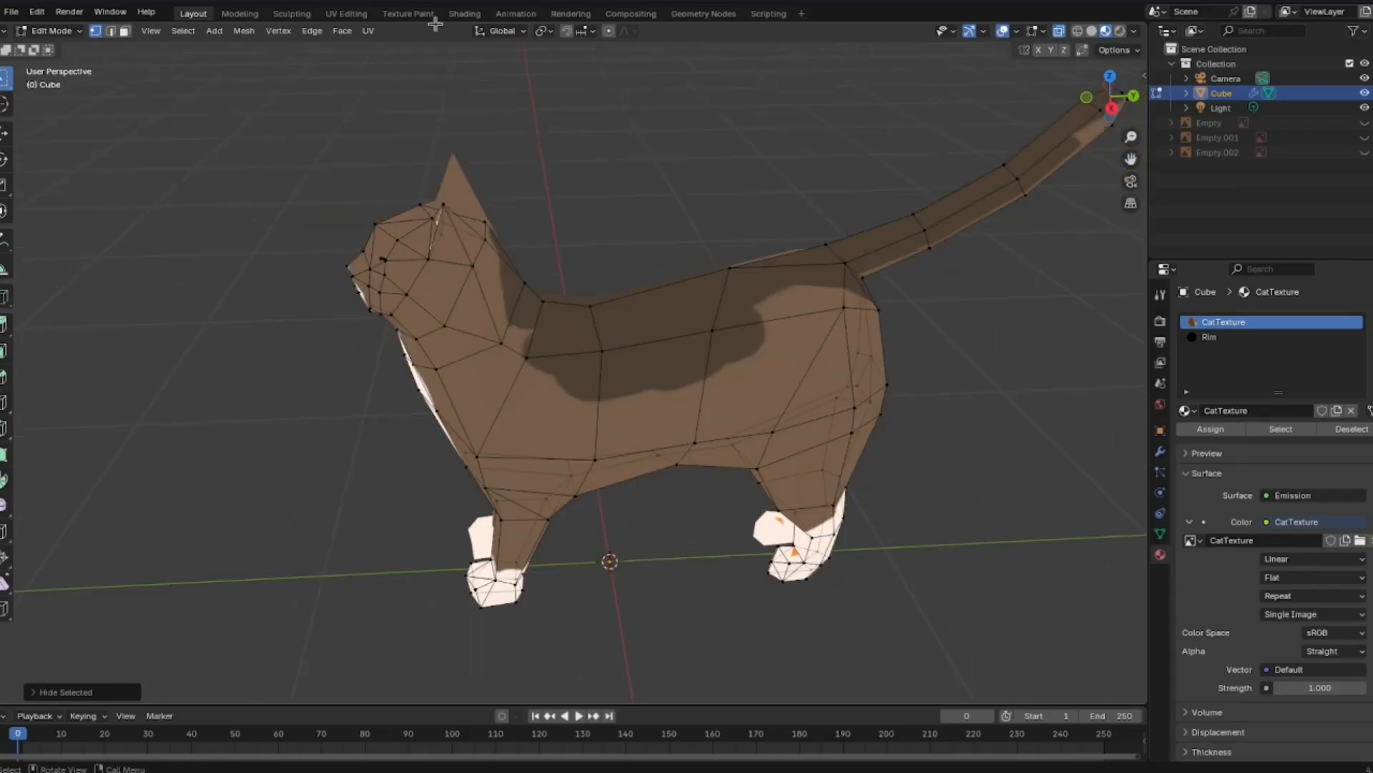
# - Open the Texture Paint workspace and examine the painted CatTexture on the model from the front and side
pyautogui.click(408, 14)
pyautogui.scroll(6, 1001, 316)
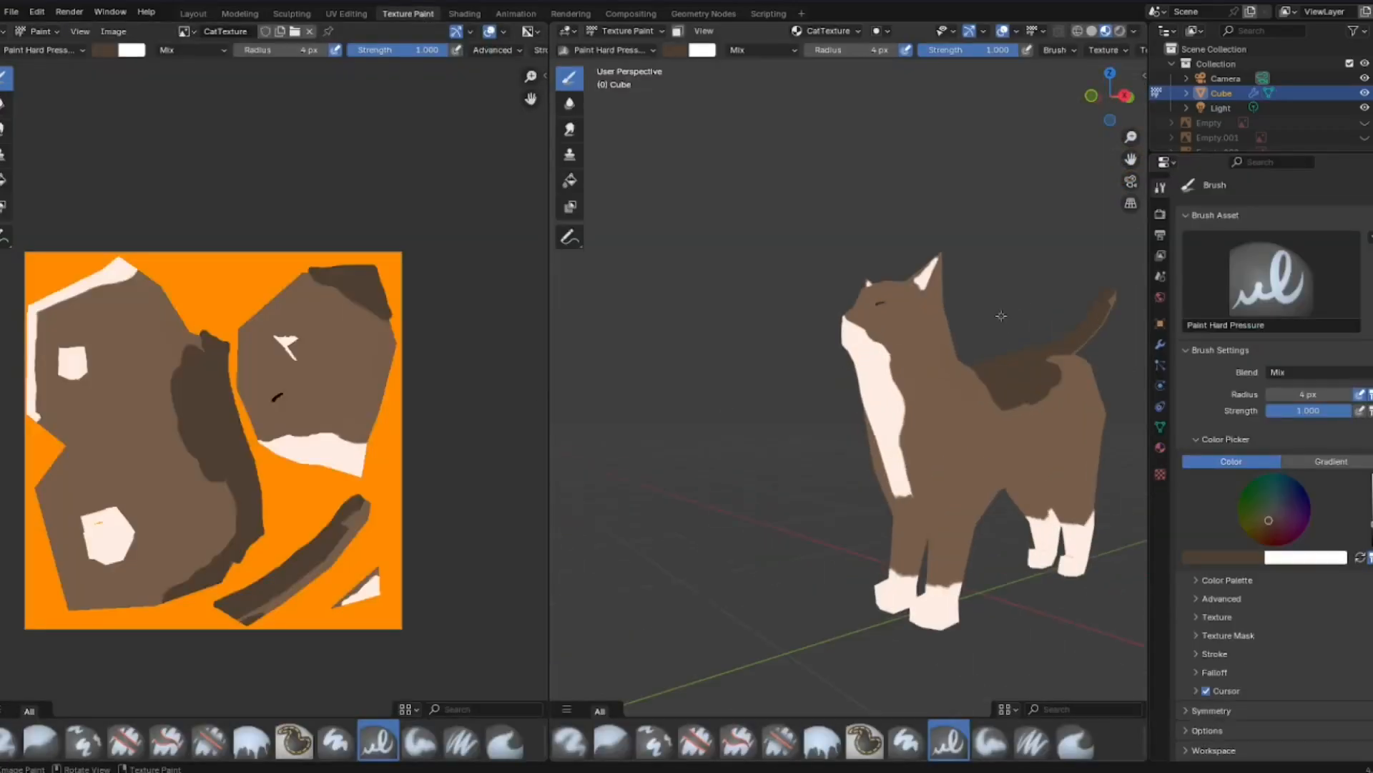
pyautogui.moveTo(975, 371); pyautogui.dragTo(867, 245, button='middle')
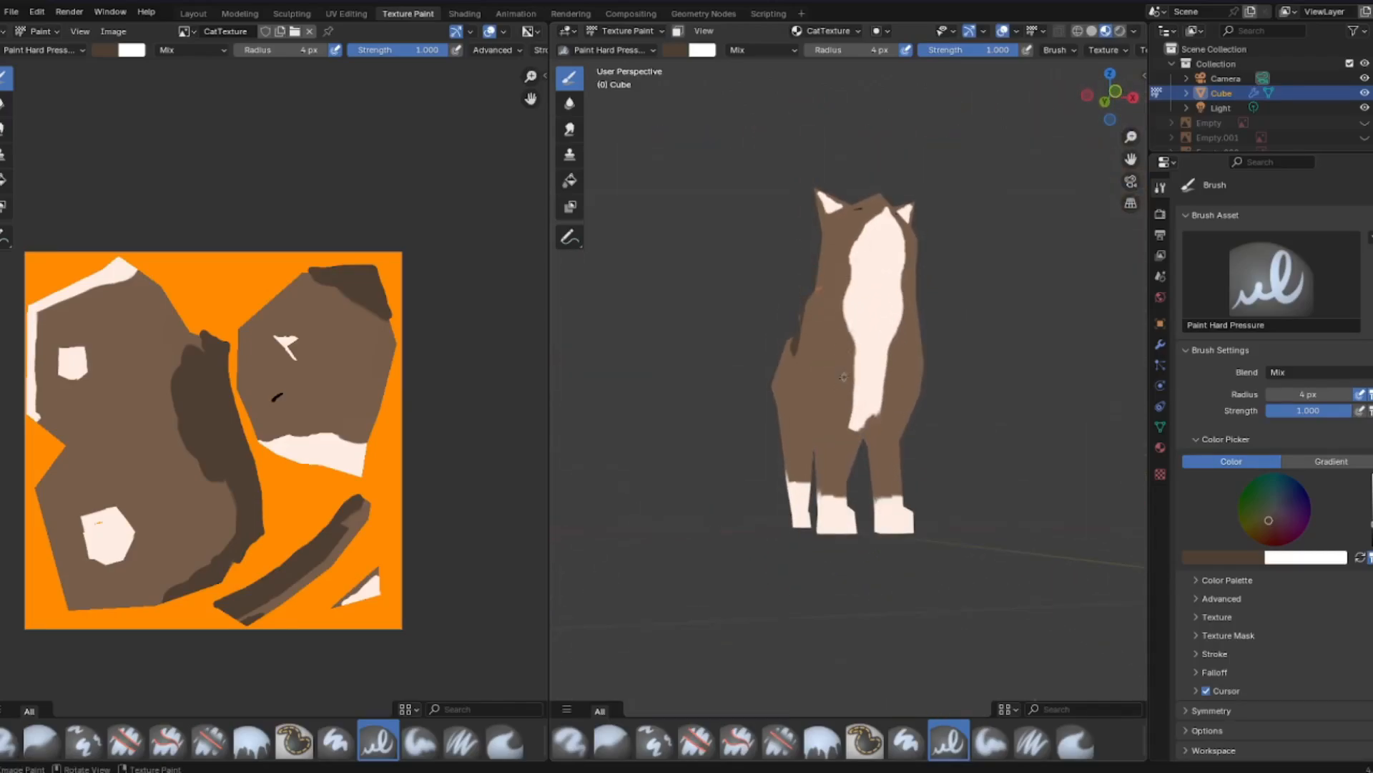
pyautogui.scroll(4, 844, 377)
pyautogui.moveTo(844, 377); pyautogui.dragTo(1080, 429, button='middle')
pyautogui.keyDown('shift'); pyautogui.moveTo(1045, 322); pyautogui.dragTo(873, 377, button='middle'); pyautogui.keyUp('shift')
pyautogui.keyDown('shift'); pyautogui.moveTo(672, 329); pyautogui.dragTo(835, 336, button='middle'); pyautogui.keyUp('shift')
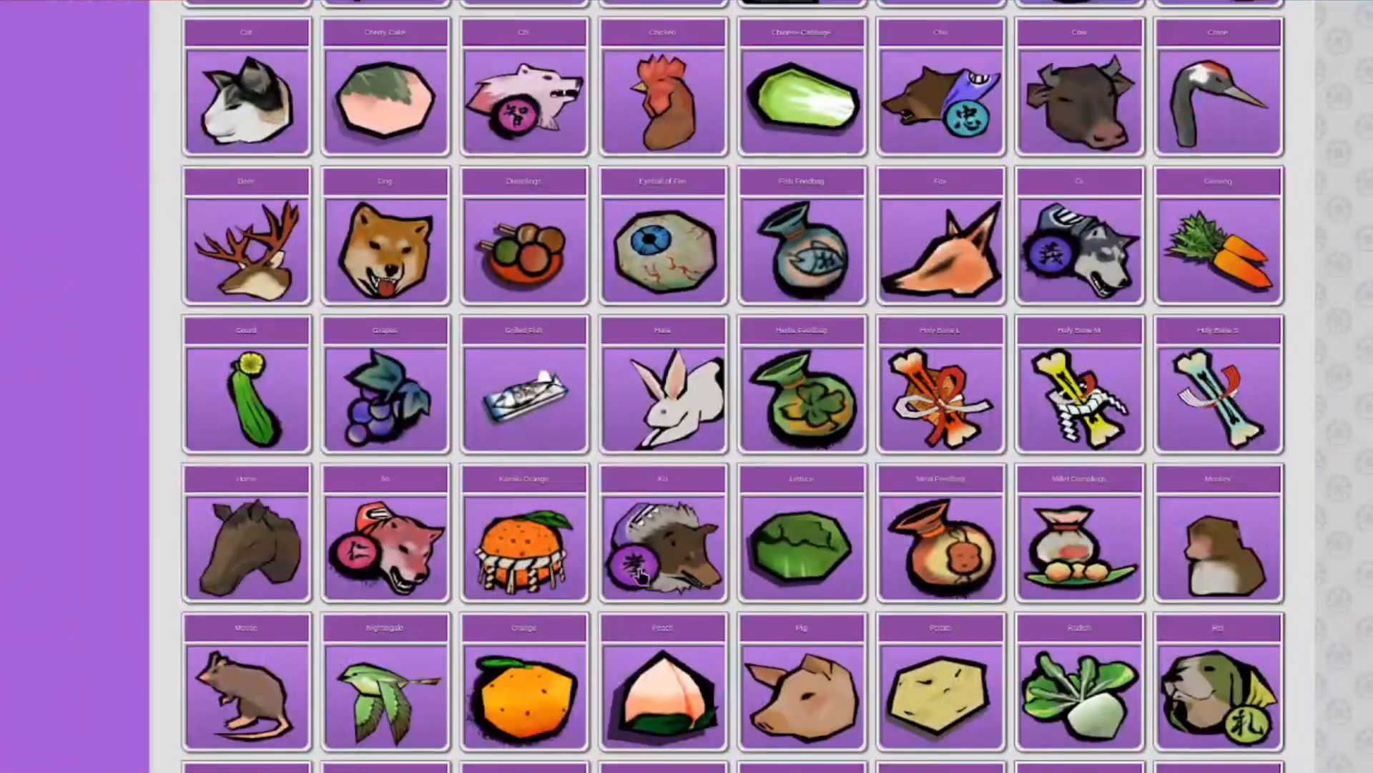
# - Switch to The Textures Resource in the browser, look through the Okami textures and open the Cat entry
pyautogui.scroll(-5, 413, 598)
pyautogui.scroll(2, 413, 597)
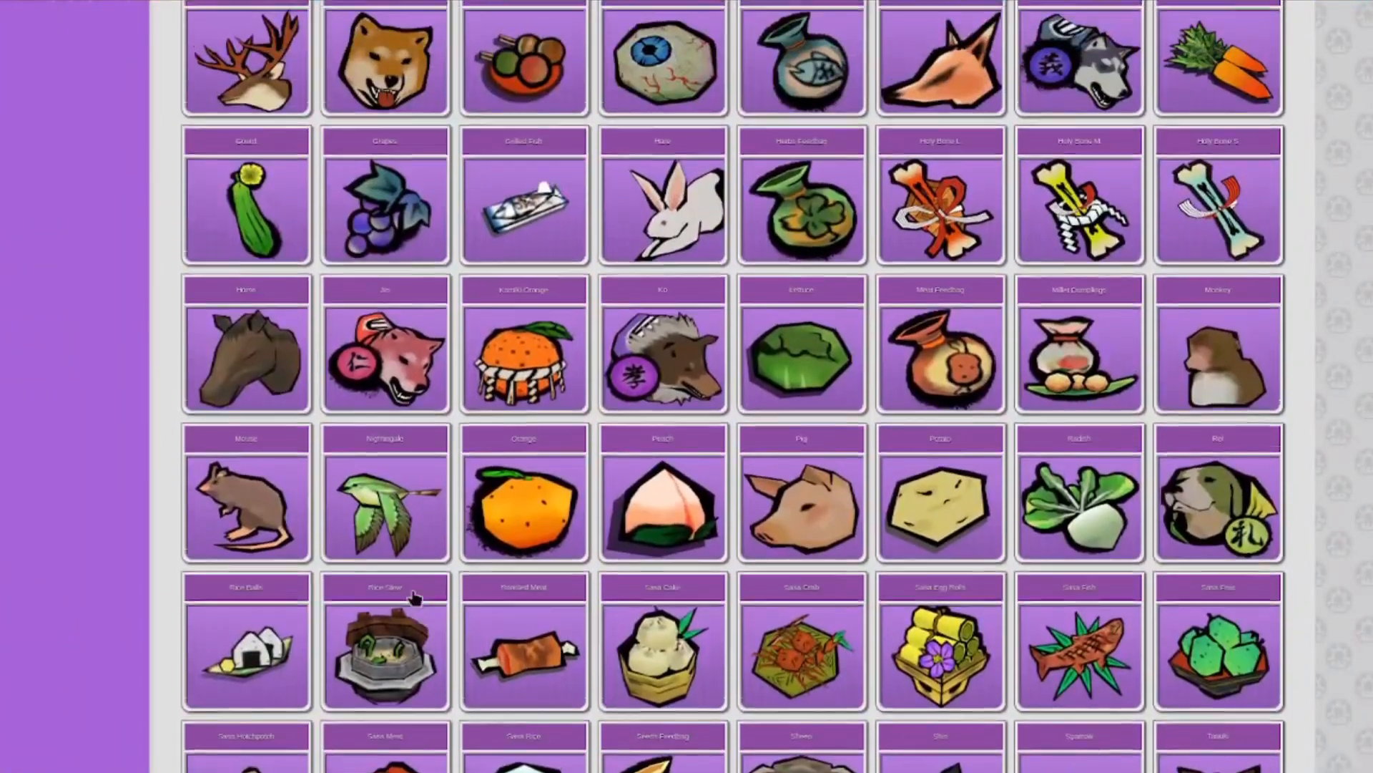
pyautogui.scroll(4, 413, 597)
pyautogui.click(283, 184)
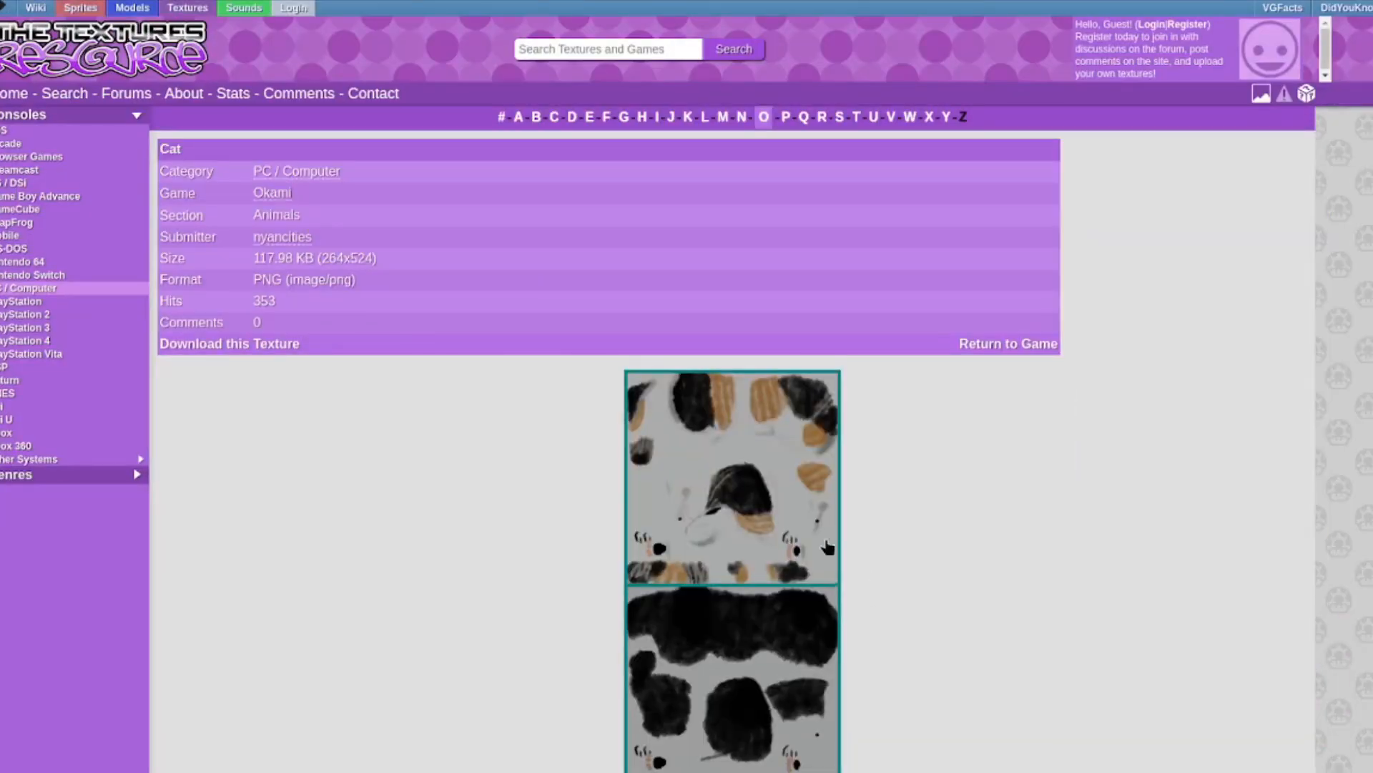
# - Open the Okami cat texture image in a new tab and examine its brushwork and markings enlarged
pyautogui.scroll(-3, 828, 548)
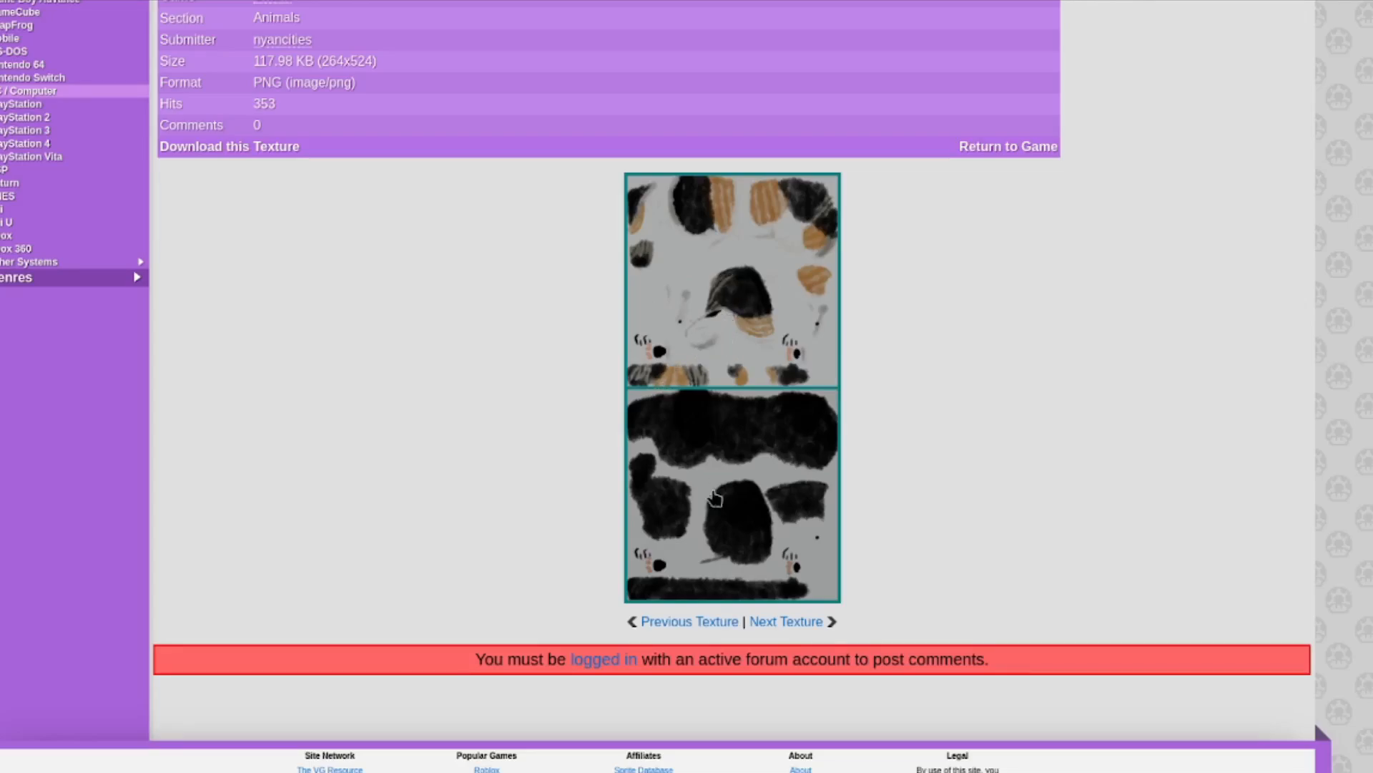
pyautogui.rightClick(698, 490)
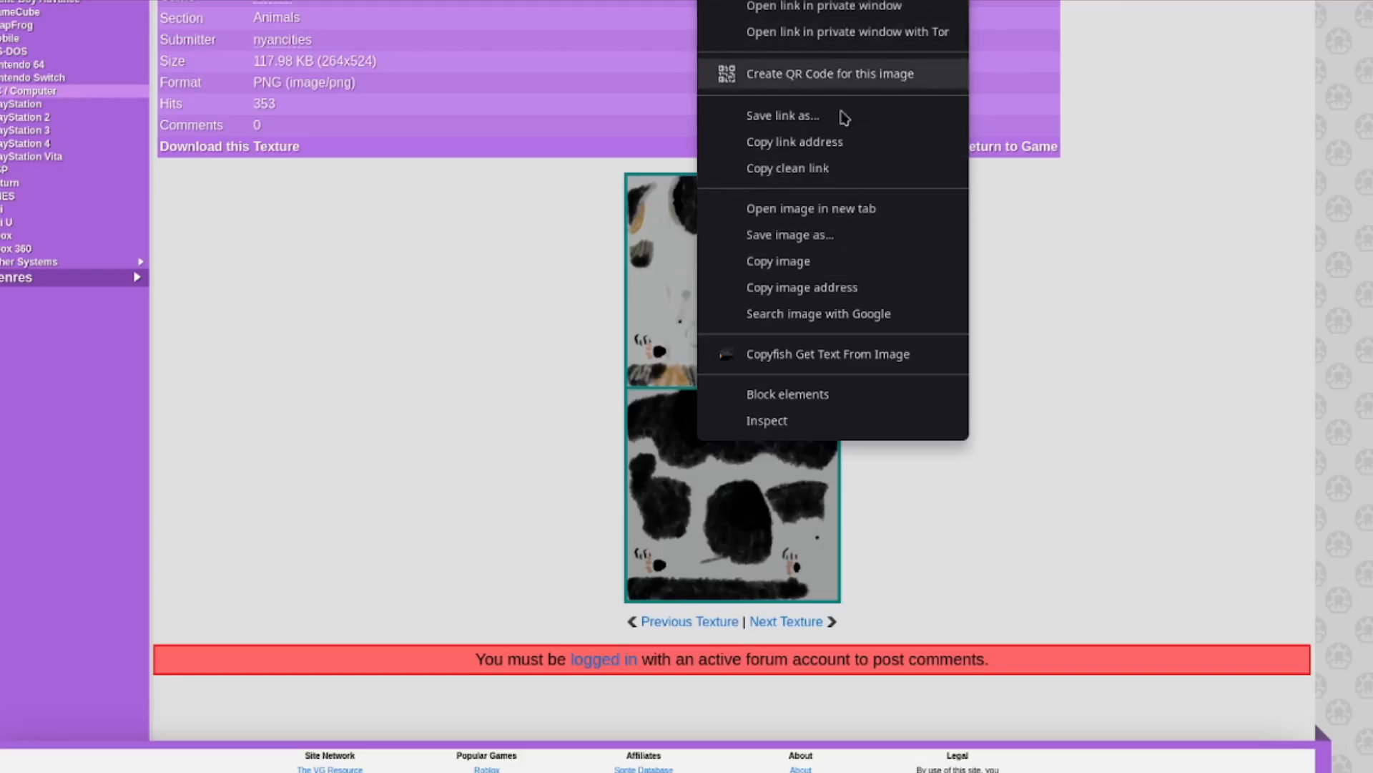
pyautogui.click(846, 208)
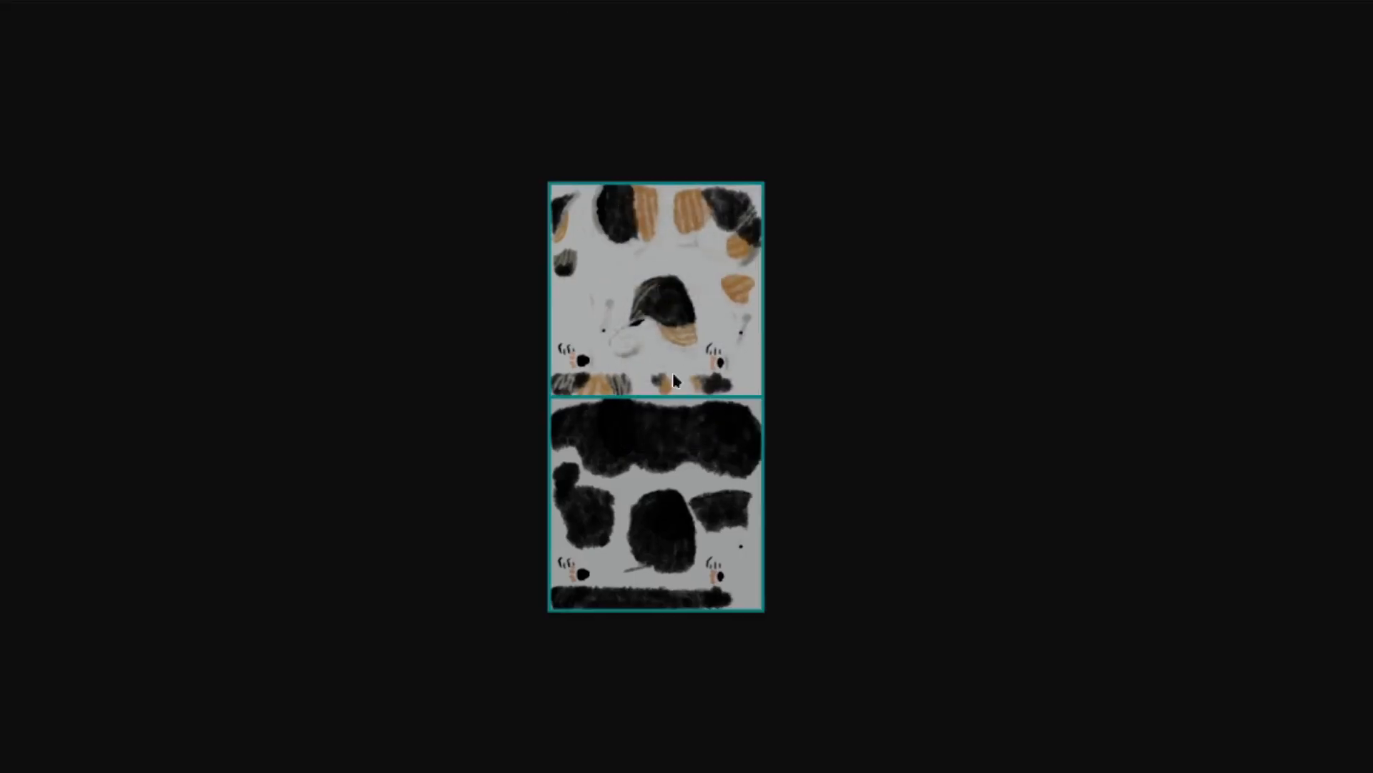
pyautogui.keyDown('ctrl'); pyautogui.scroll(9, 672, 372); pyautogui.keyUp('ctrl')
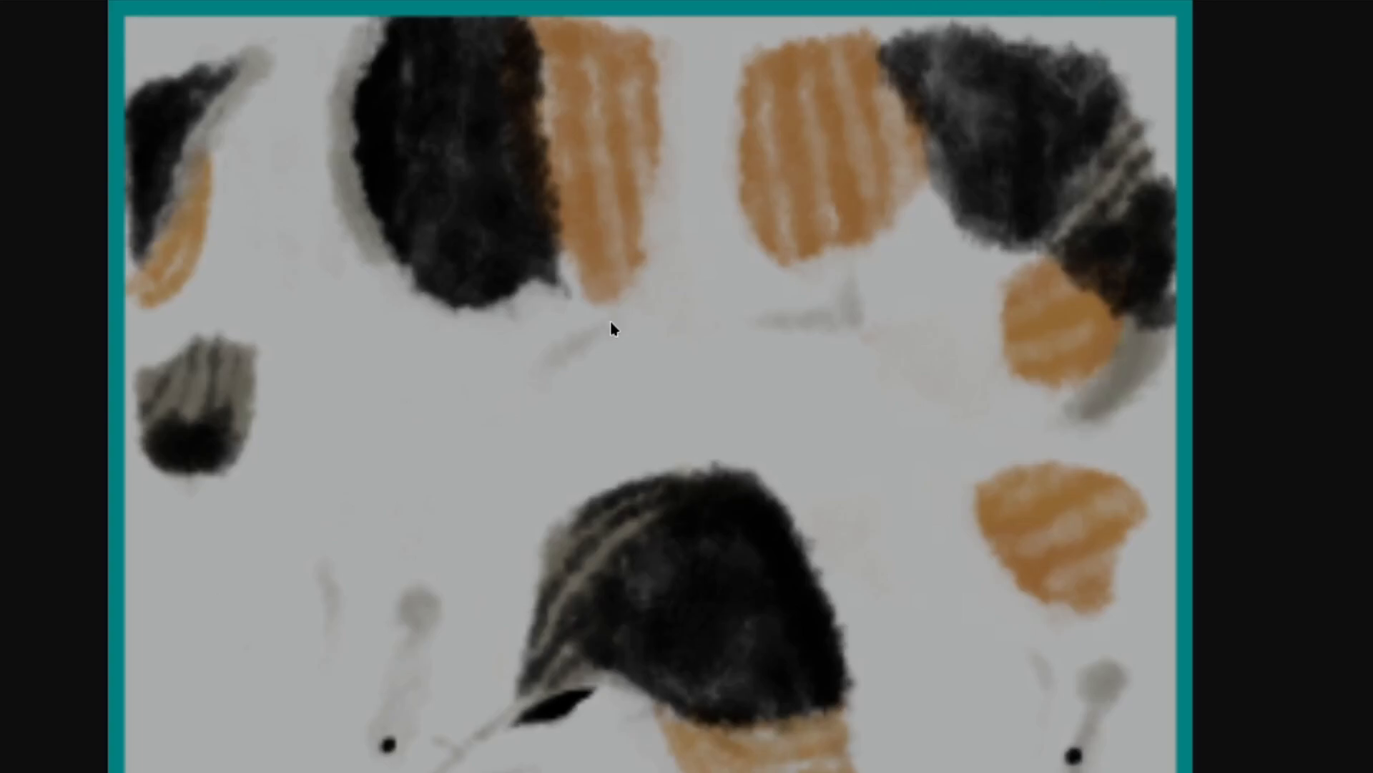
pyautogui.scroll(-6, 613, 329)
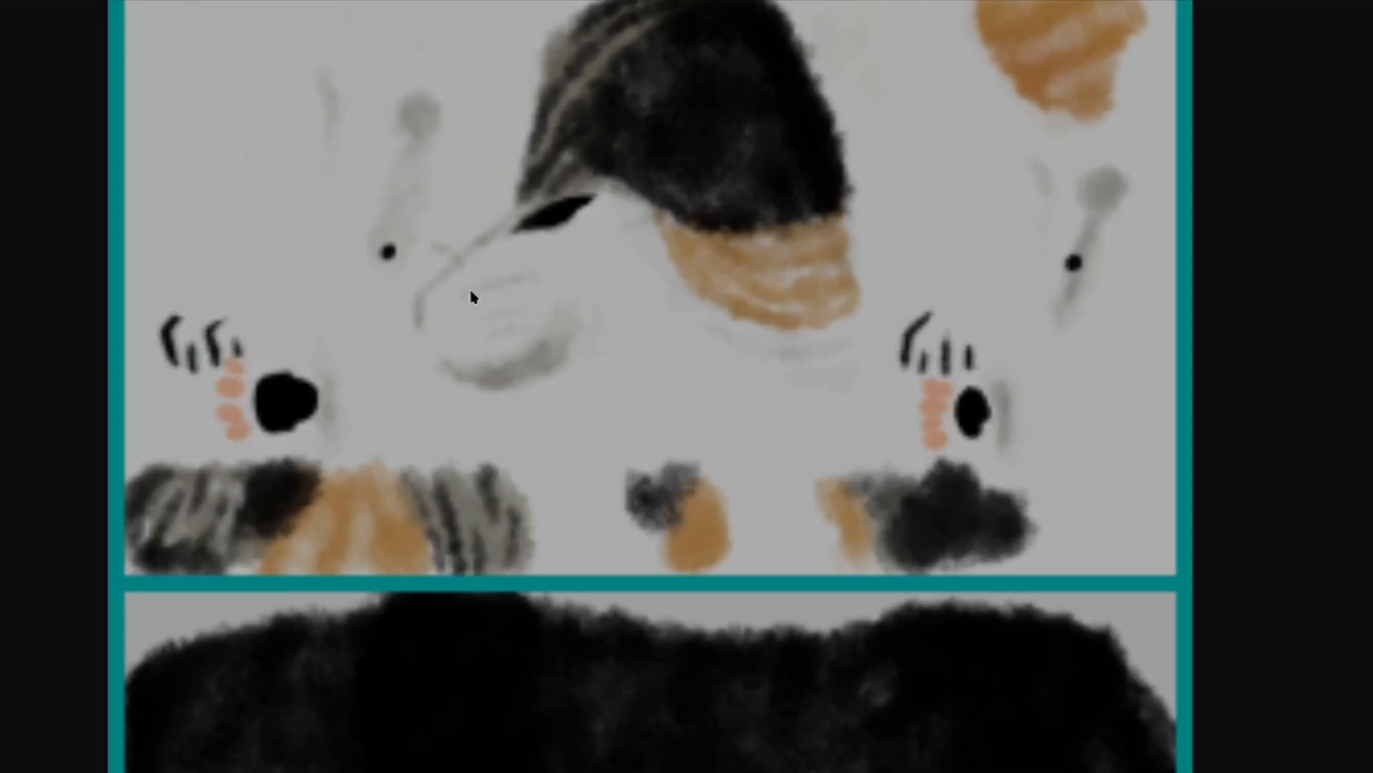
# - Examine the head, body and paw markings on the enlarged Okami cat texture and return to the Okami texture list
pyautogui.scroll(1, 400, 308)
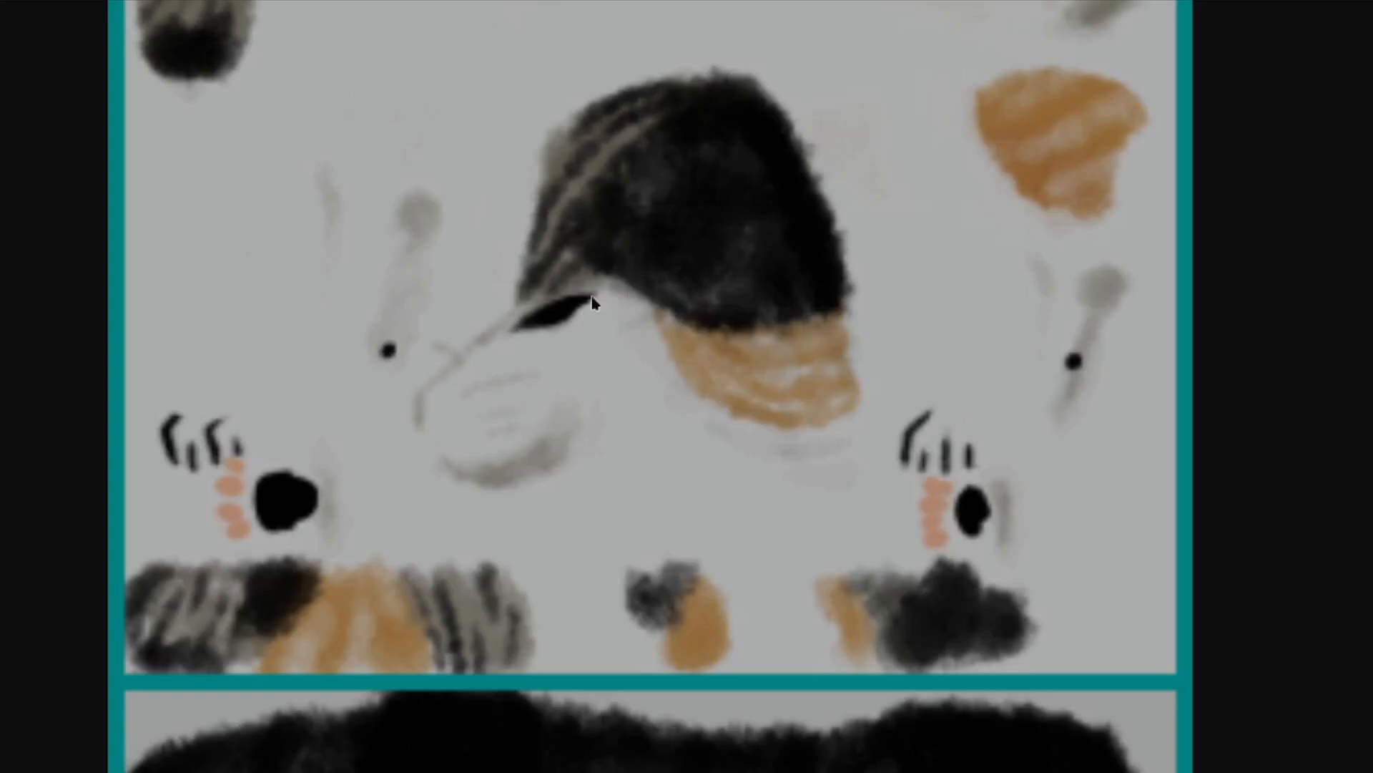
pyautogui.scroll(5, 650, 285)
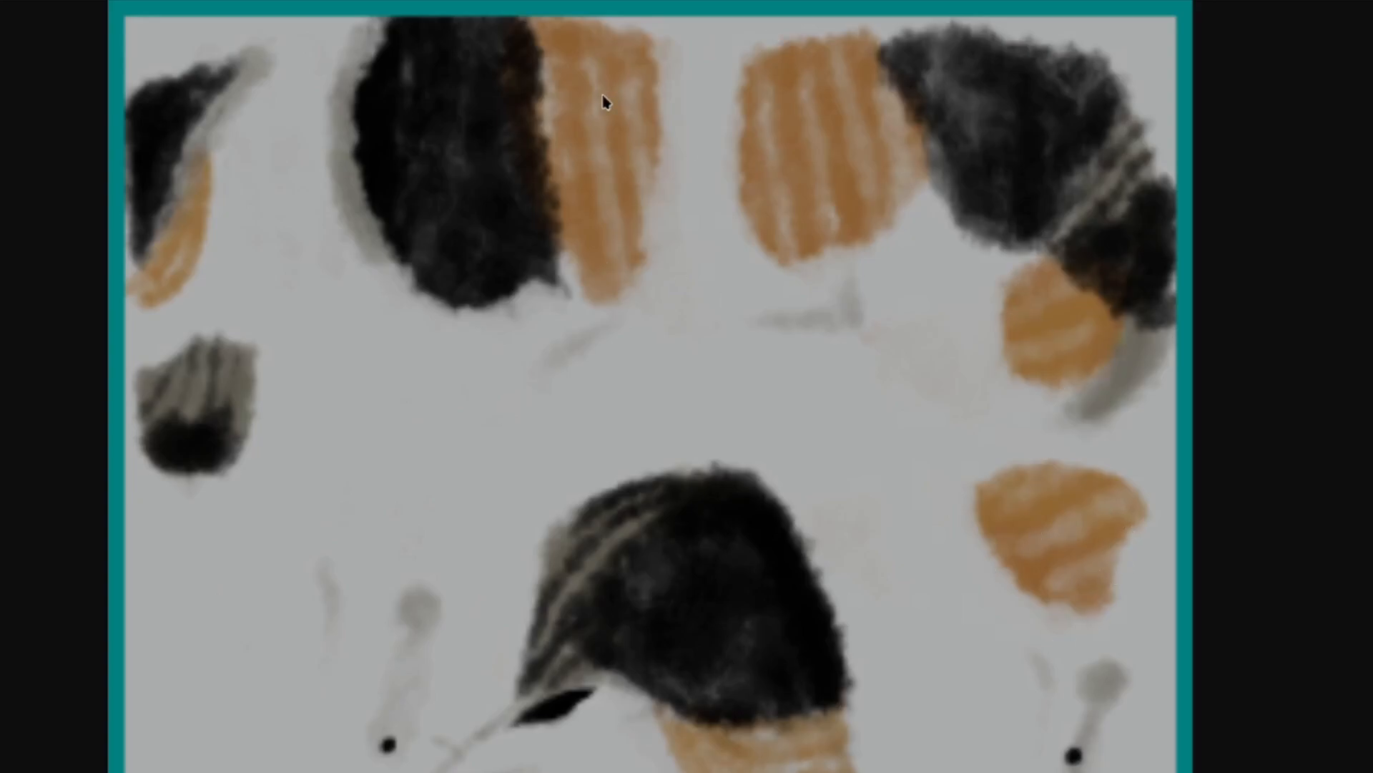
pyautogui.hotkey('alt', 'Left')
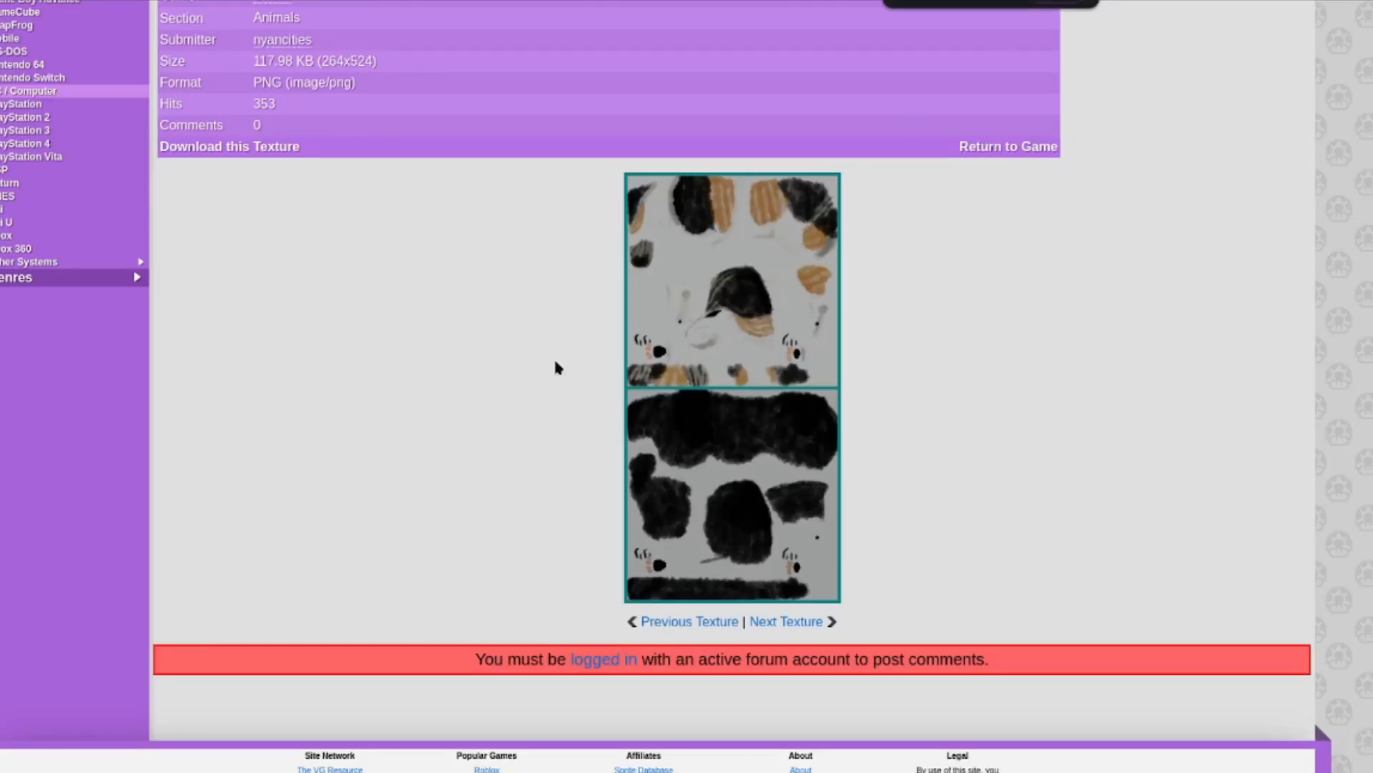
pyautogui.scroll(3, 422, 479)
pyautogui.hotkey('alt', 'Left')
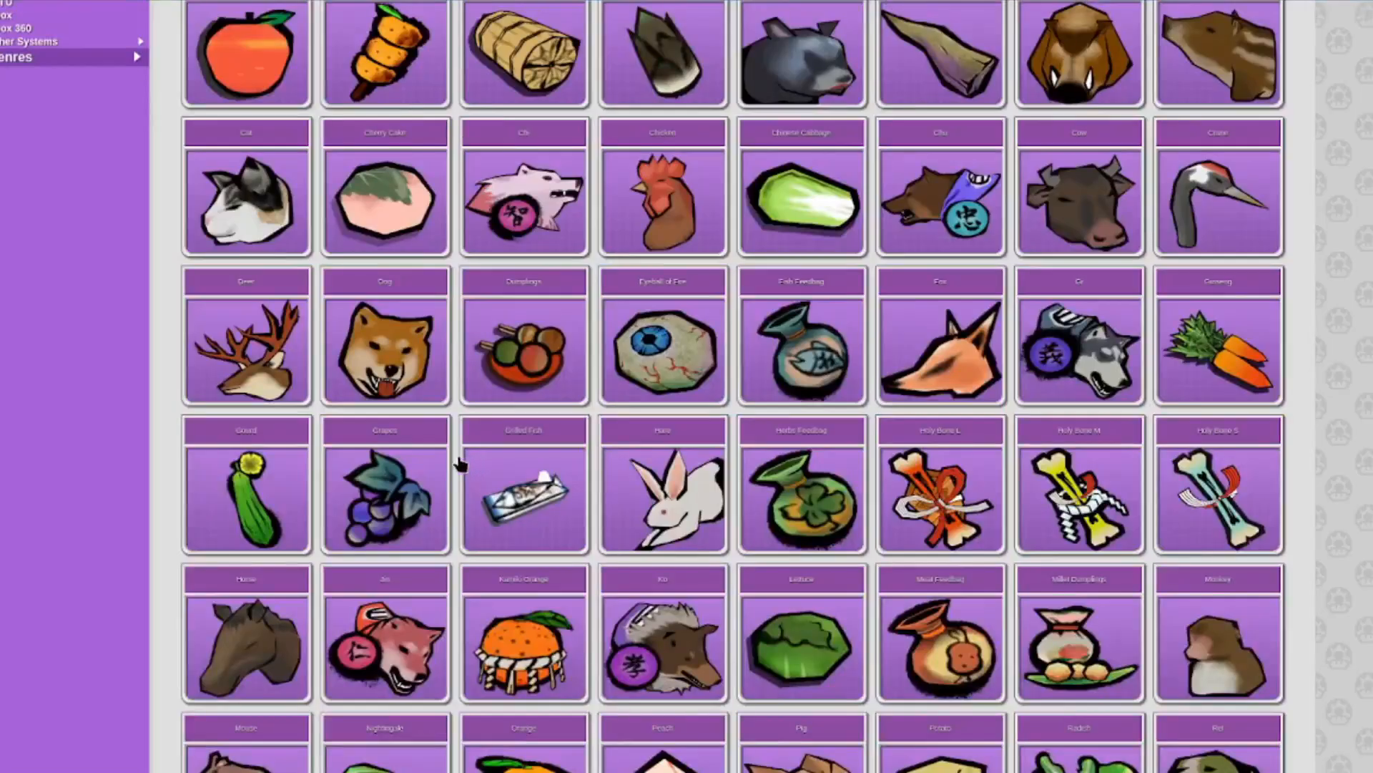
# - View Okami's Dog texture and browse the other entries in the Okami texture list
pyautogui.scroll(3, 457, 464)
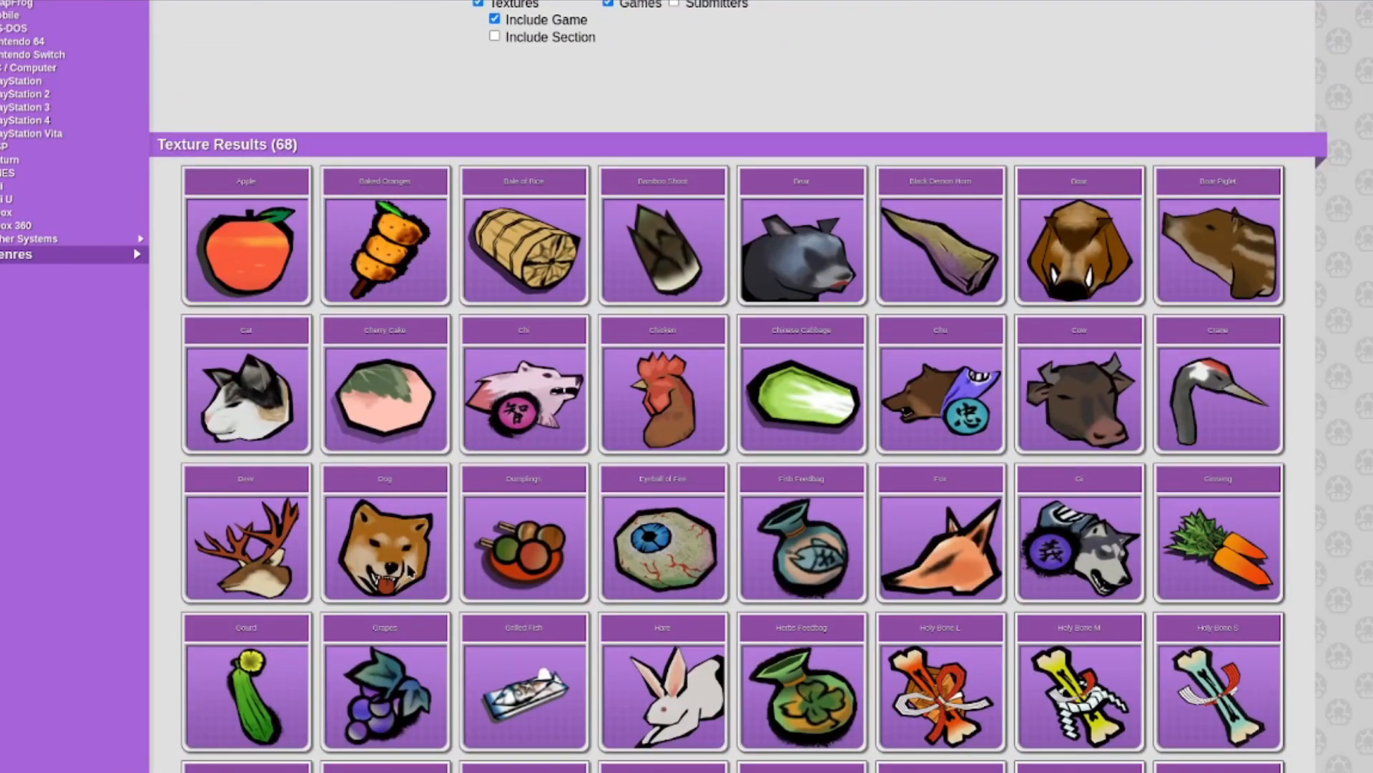
pyautogui.click(410, 570)
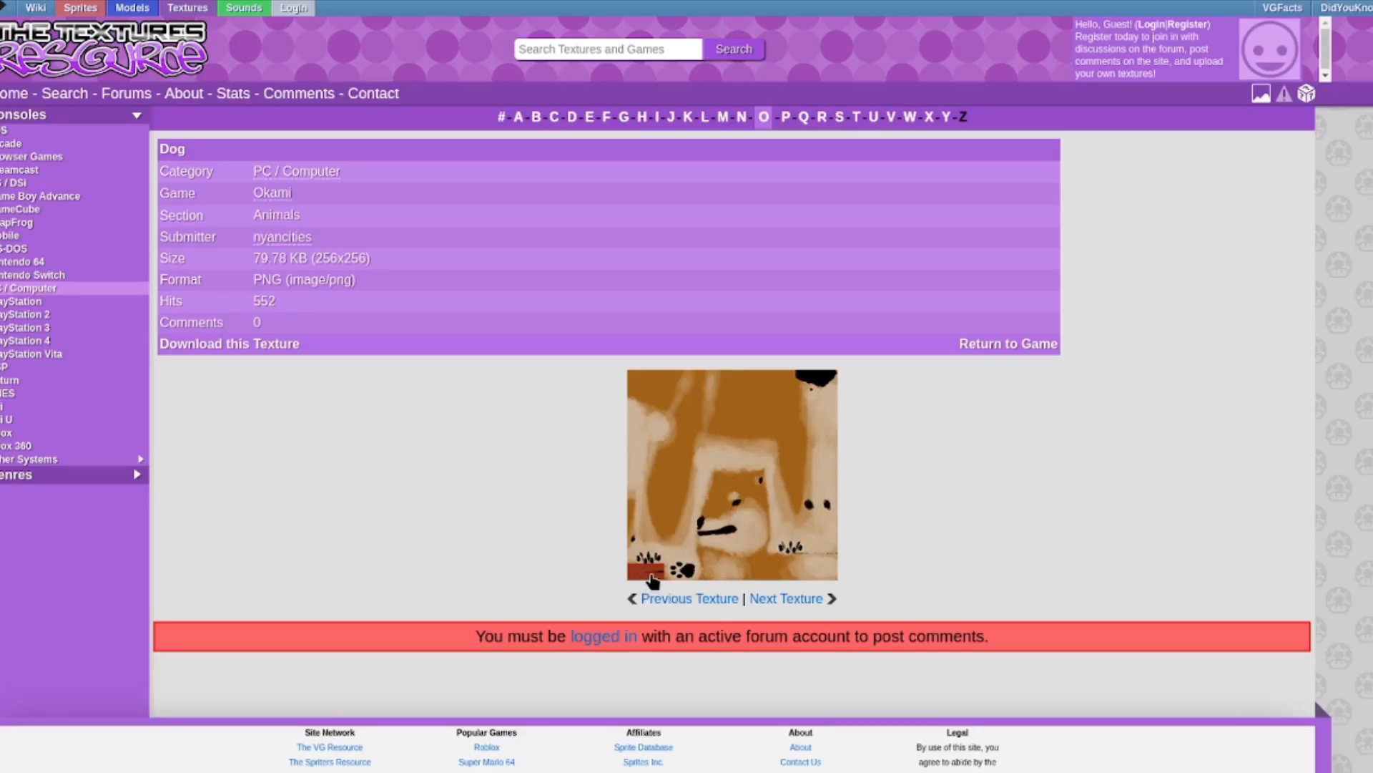
pyautogui.hotkey('alt', 'Left')
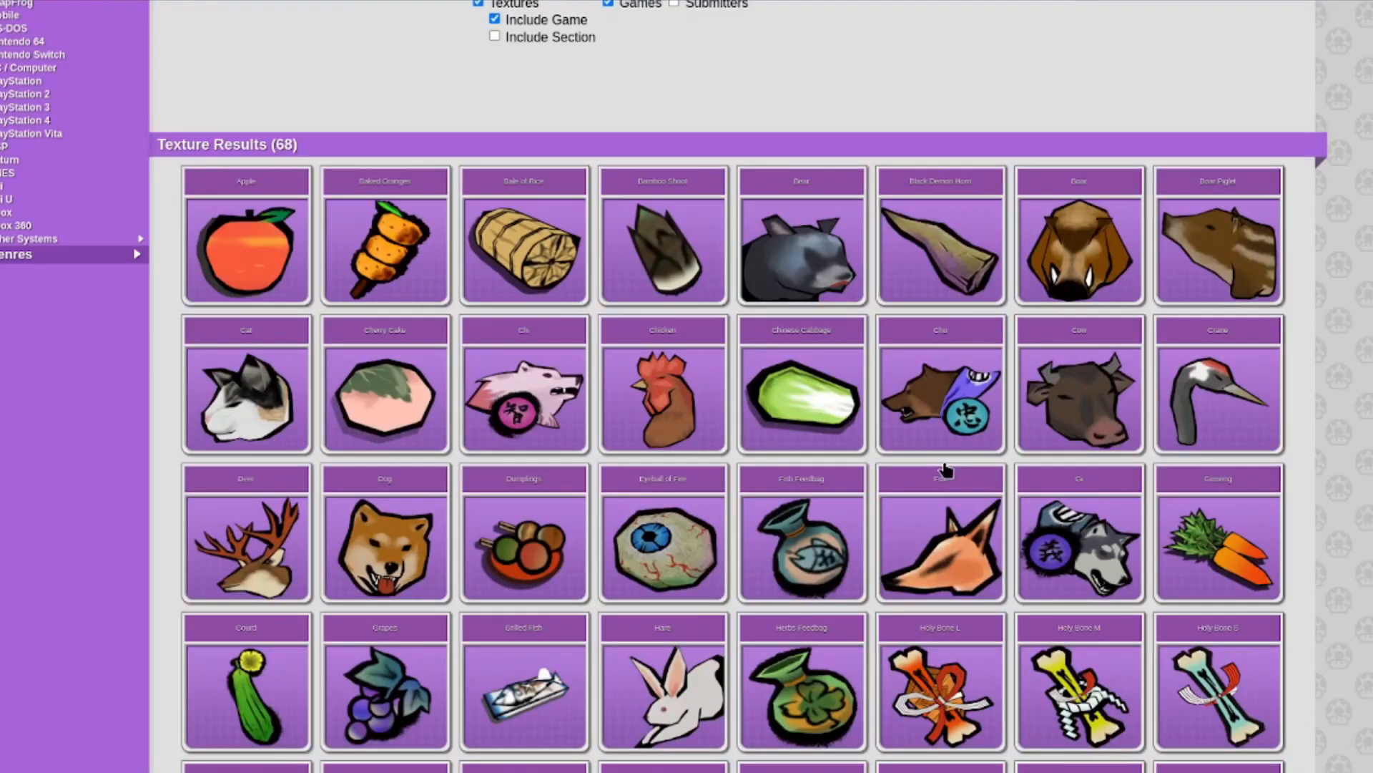
pyautogui.scroll(-7, 569, 512)
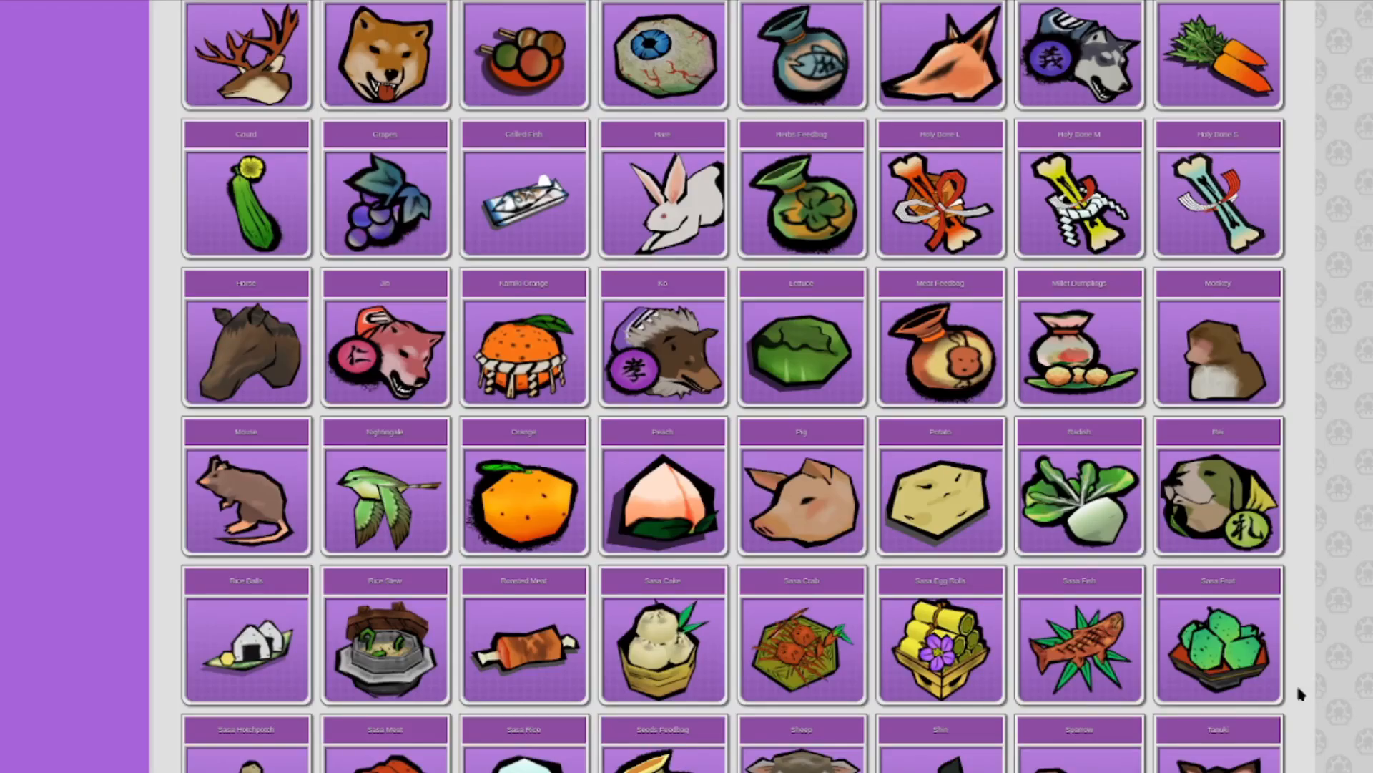
pyautogui.scroll(-1, 613, 460)
pyautogui.scroll(10, 675, 533)
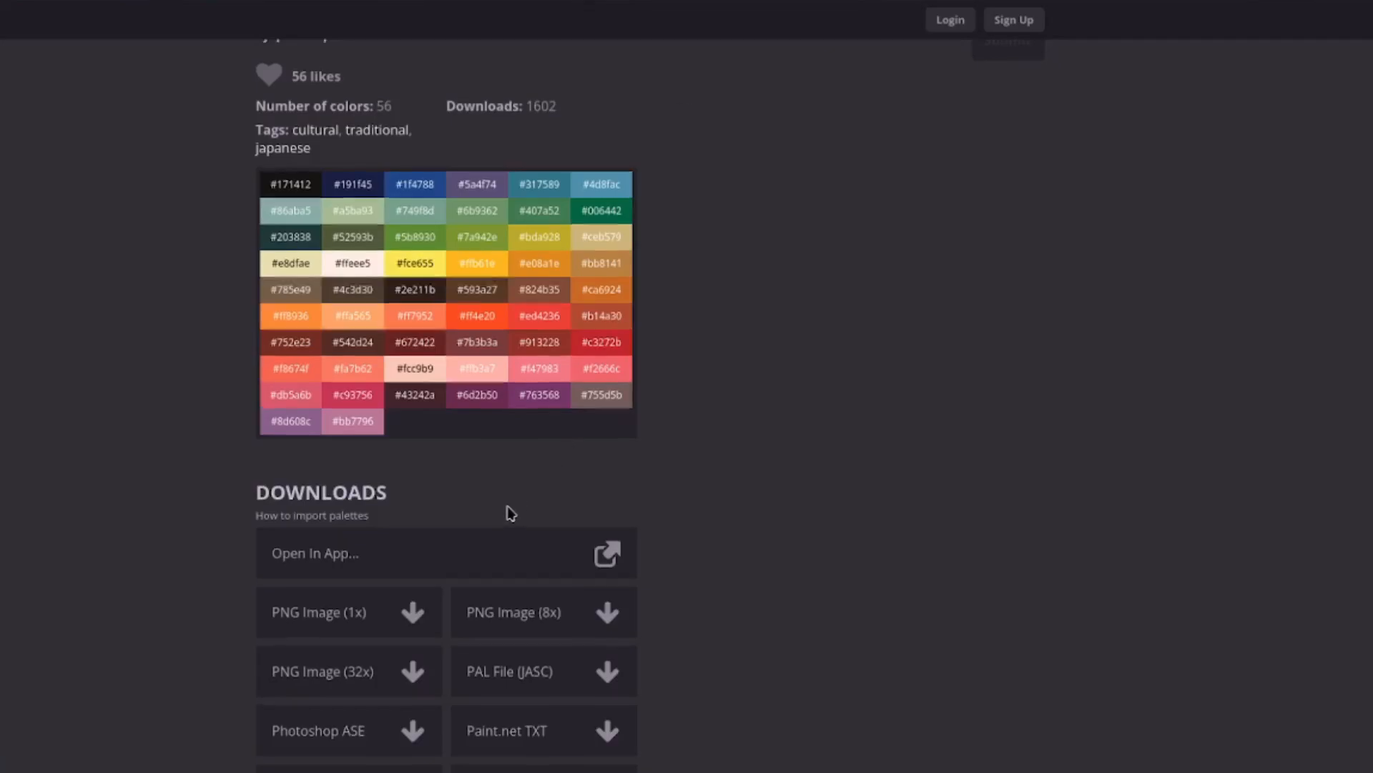
# - Switch to the Japanese Print56 palette page on Lospec and examine its description and colour swatches
pyautogui.scroll(5, 506, 512)
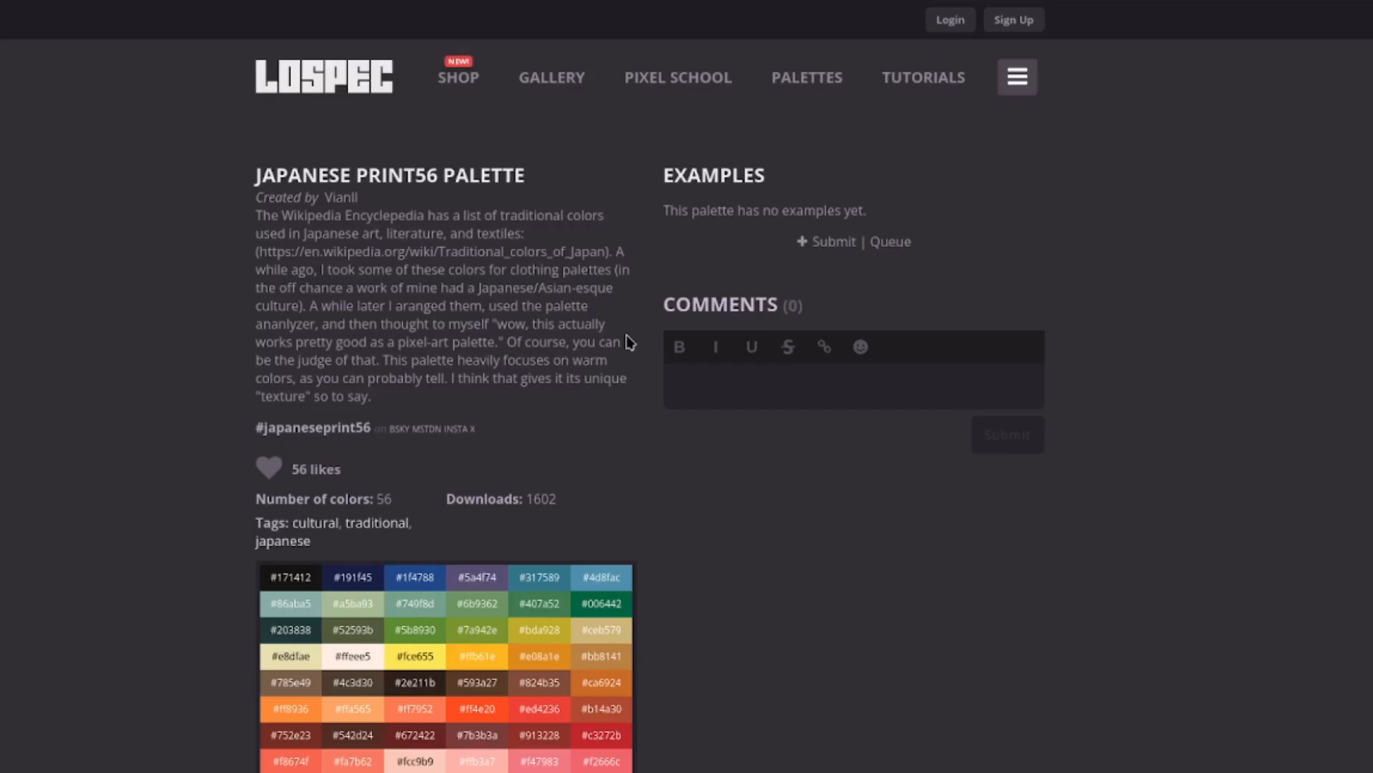
pyautogui.scroll(-3, 582, 491)
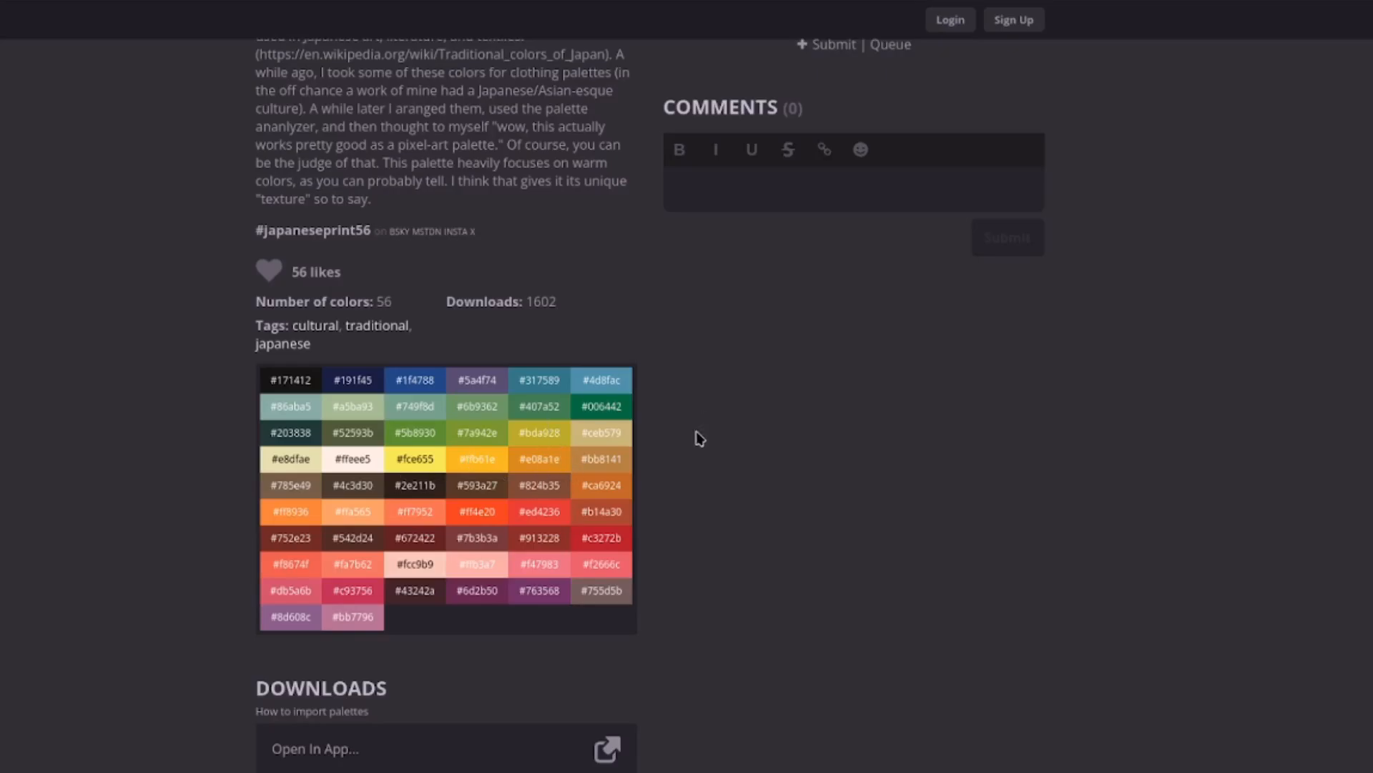
pyautogui.scroll(-3, 699, 435)
pyautogui.scroll(6, 699, 444)
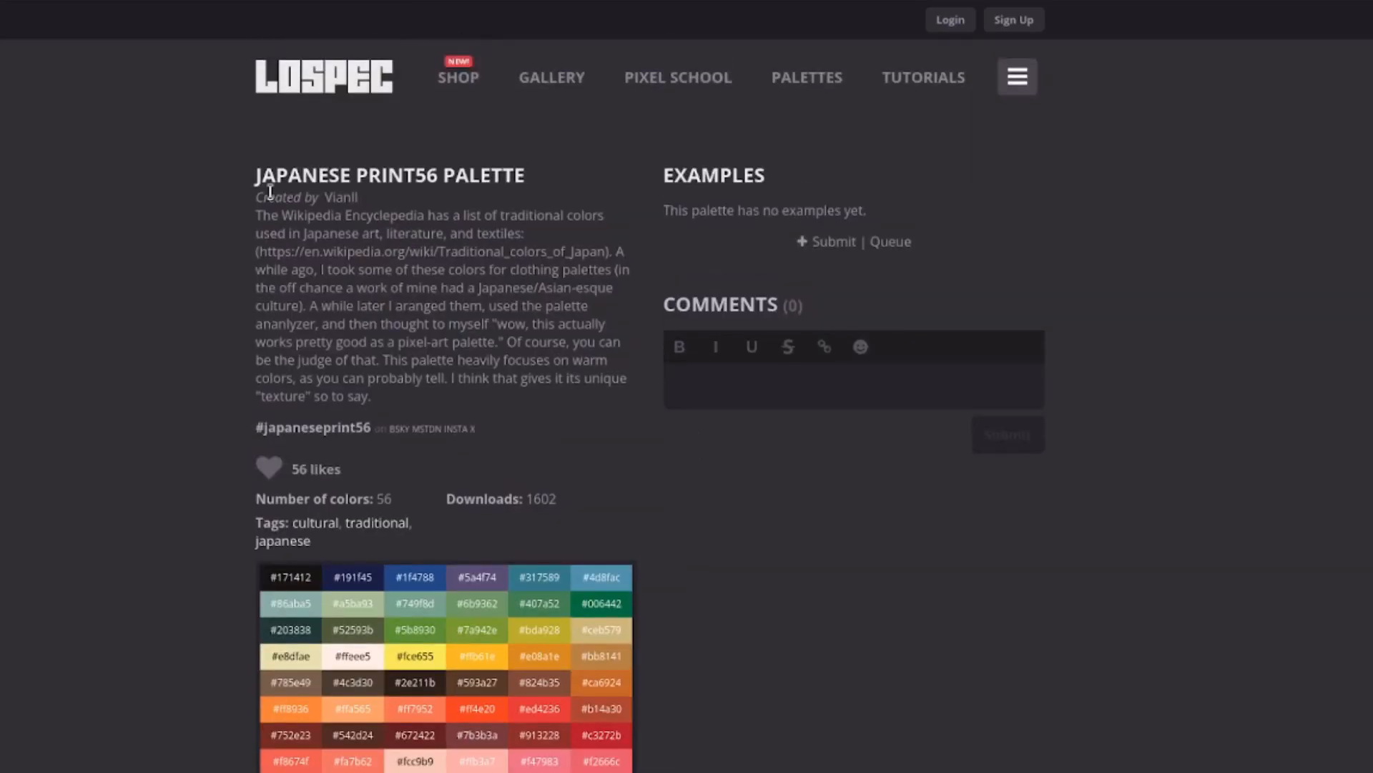
pyautogui.scroll(-4, 426, 199)
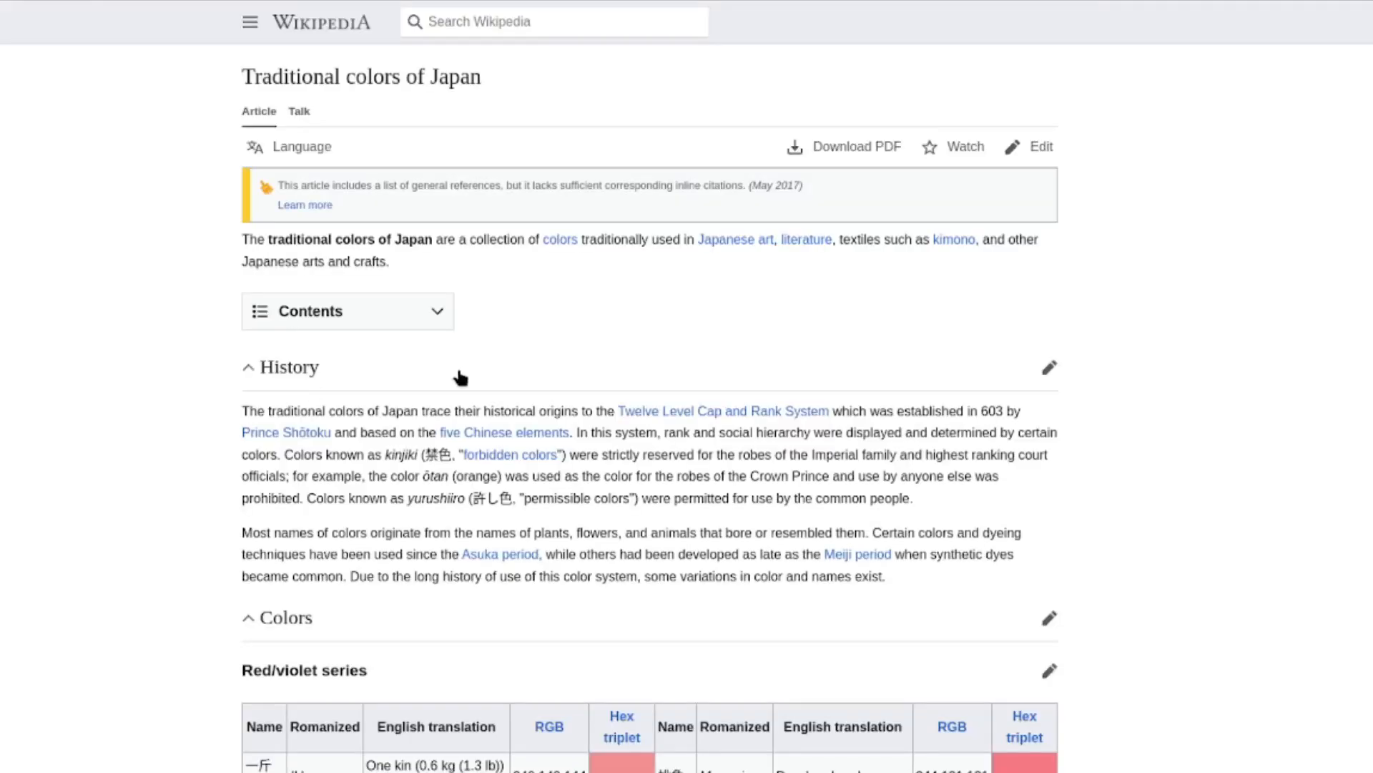
# - Look through the colour tables in Wikipedia's Traditional colors of Japan article and return to the Japanese Print56 palette
pyautogui.scroll(-4, 464, 423)
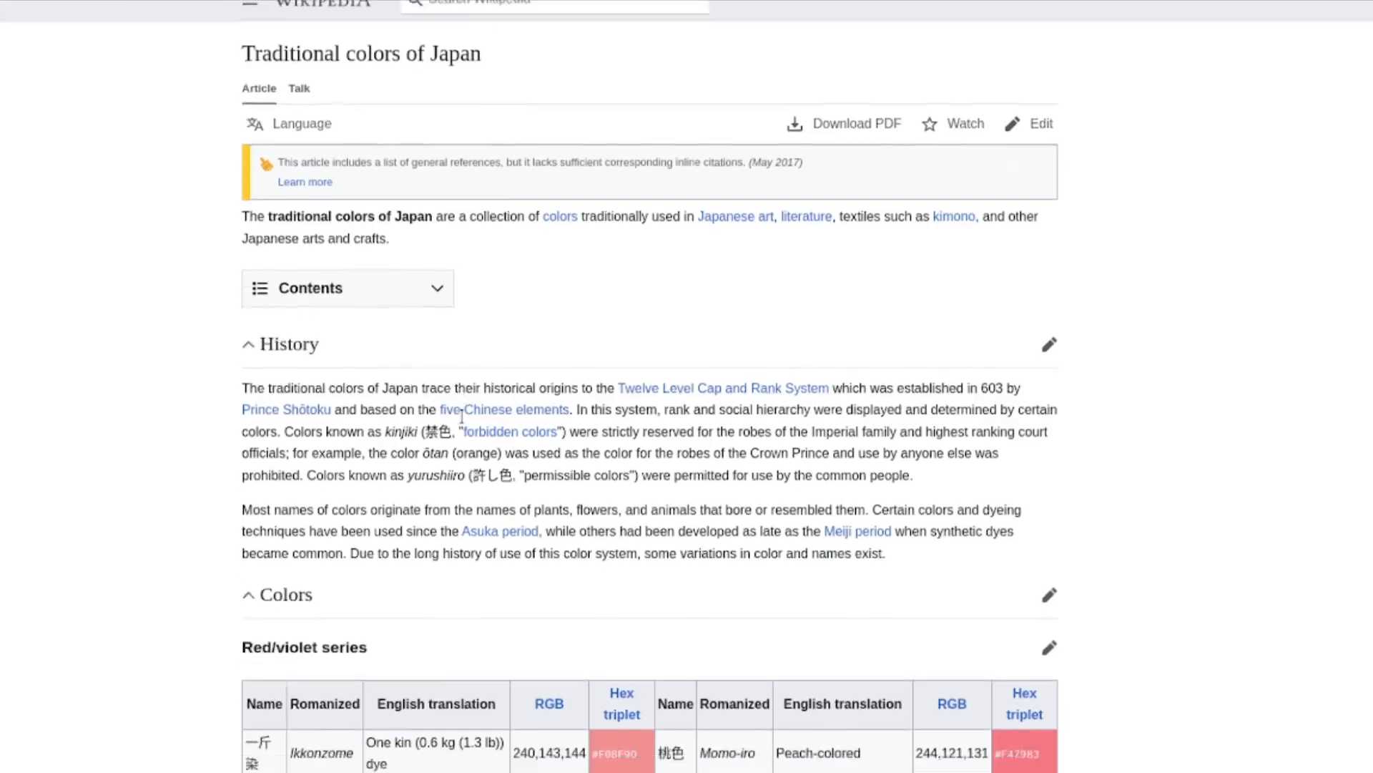
pyautogui.scroll(-20, 463, 424)
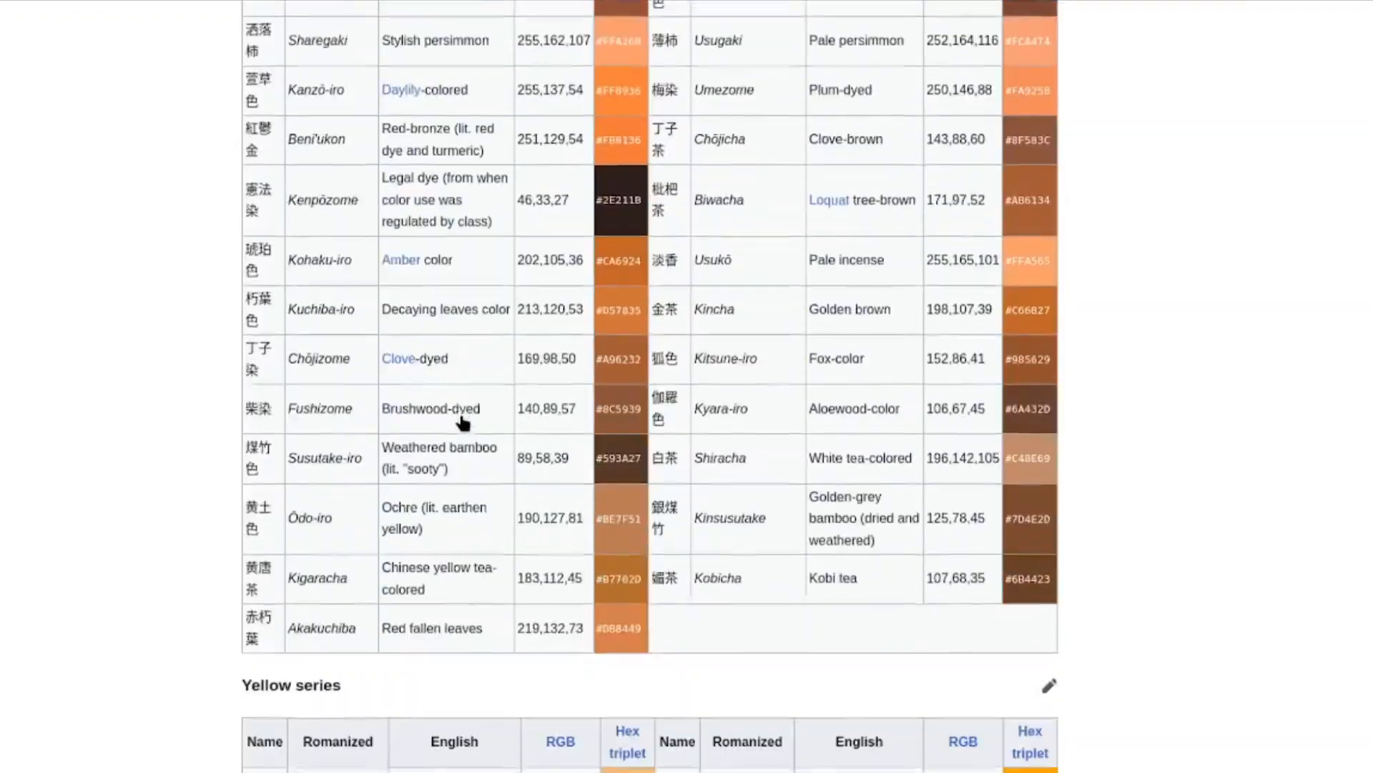
pyautogui.scroll(-7, 345, 496)
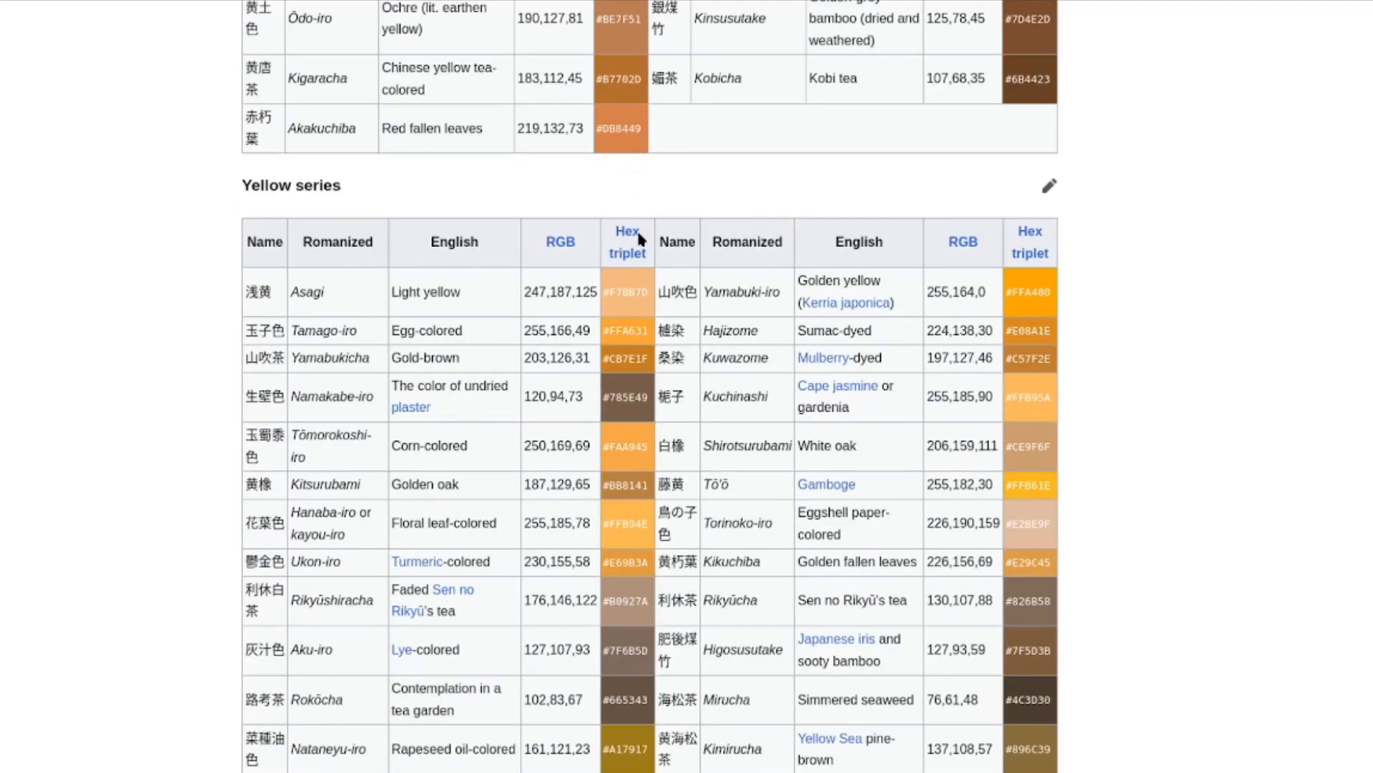
pyautogui.scroll(-7, 633, 272)
pyautogui.scroll(11, 643, 286)
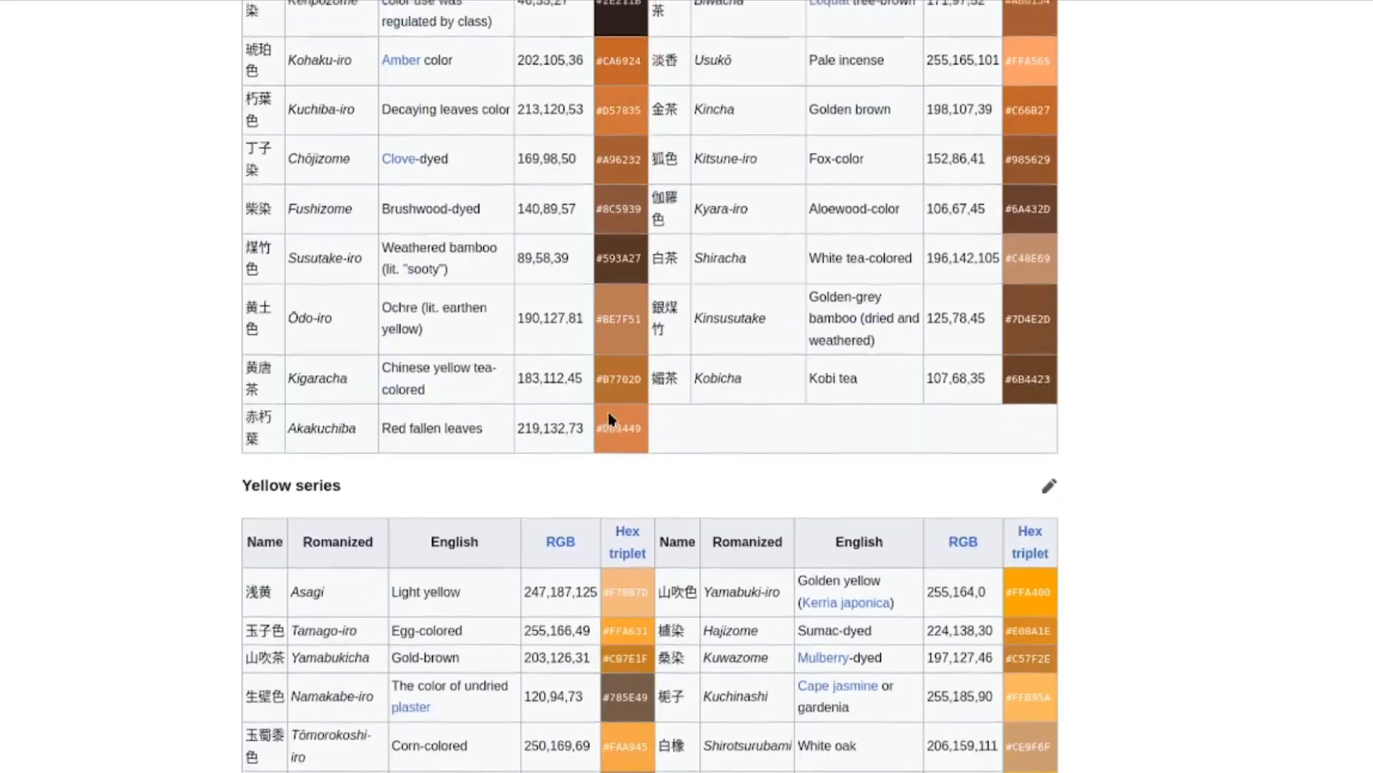
pyautogui.scroll(20, 612, 419)
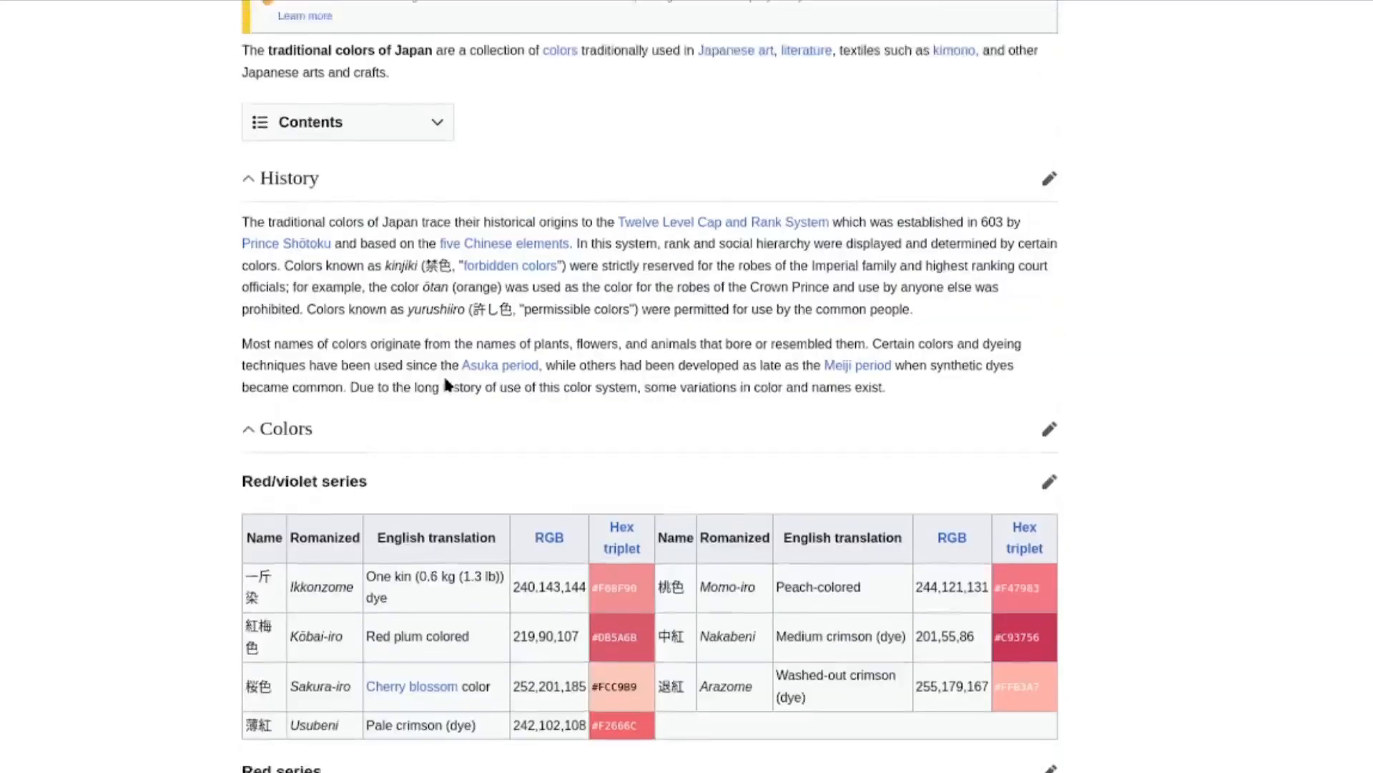
pyautogui.scroll(1, 445, 384)
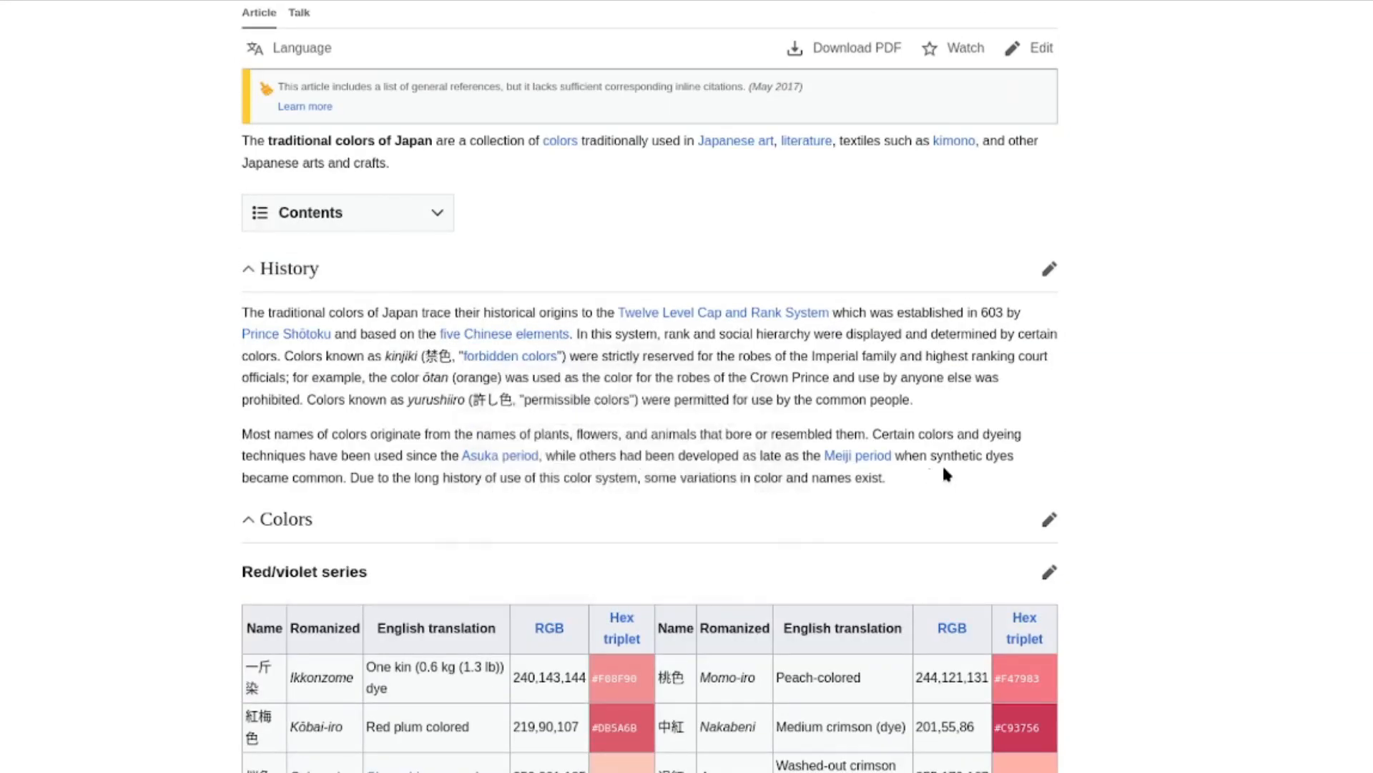
pyautogui.scroll(-7, 944, 469)
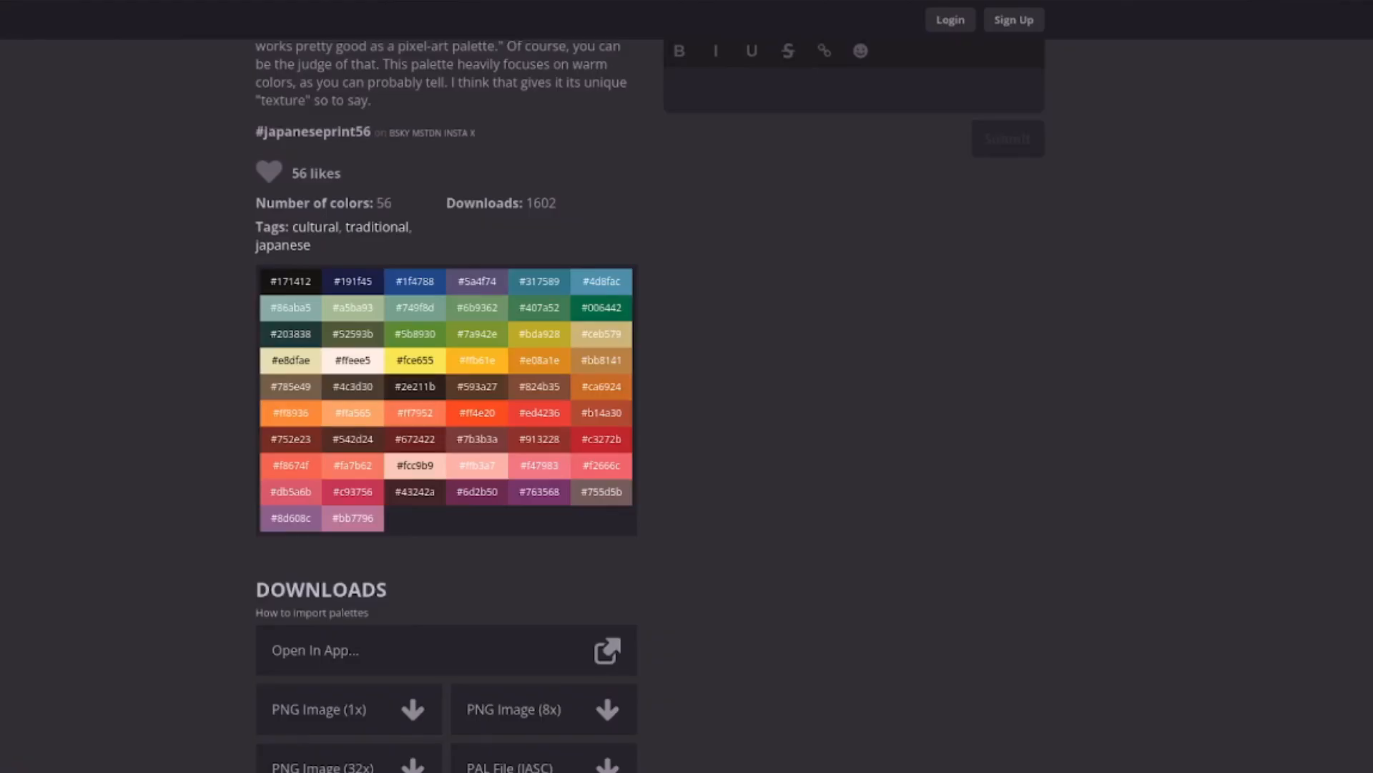
pyautogui.scroll(4, 868, 470)
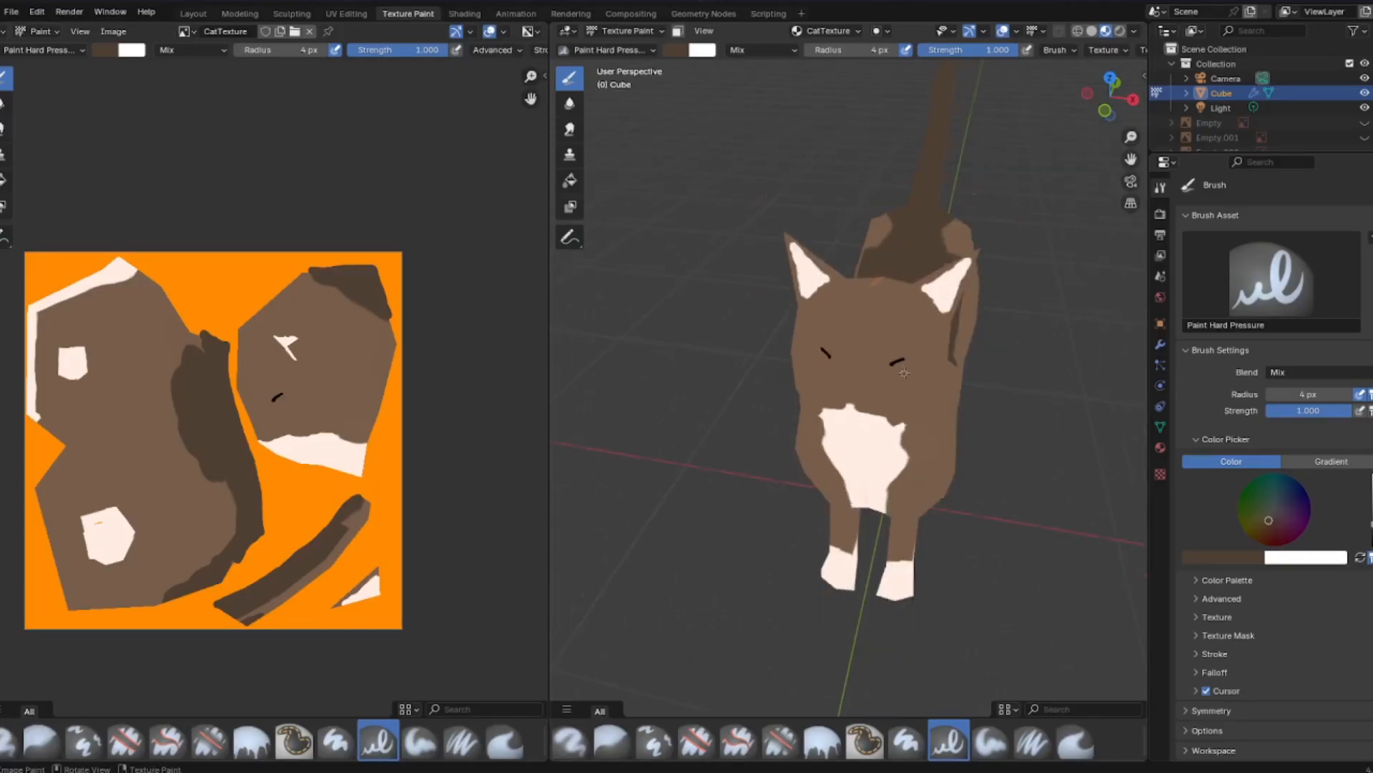
# - Switch back to Blender, view the painted cat from the side and save the CatTexture image
pyautogui.moveTo(904, 373); pyautogui.dragTo(798, 324, button='middle')
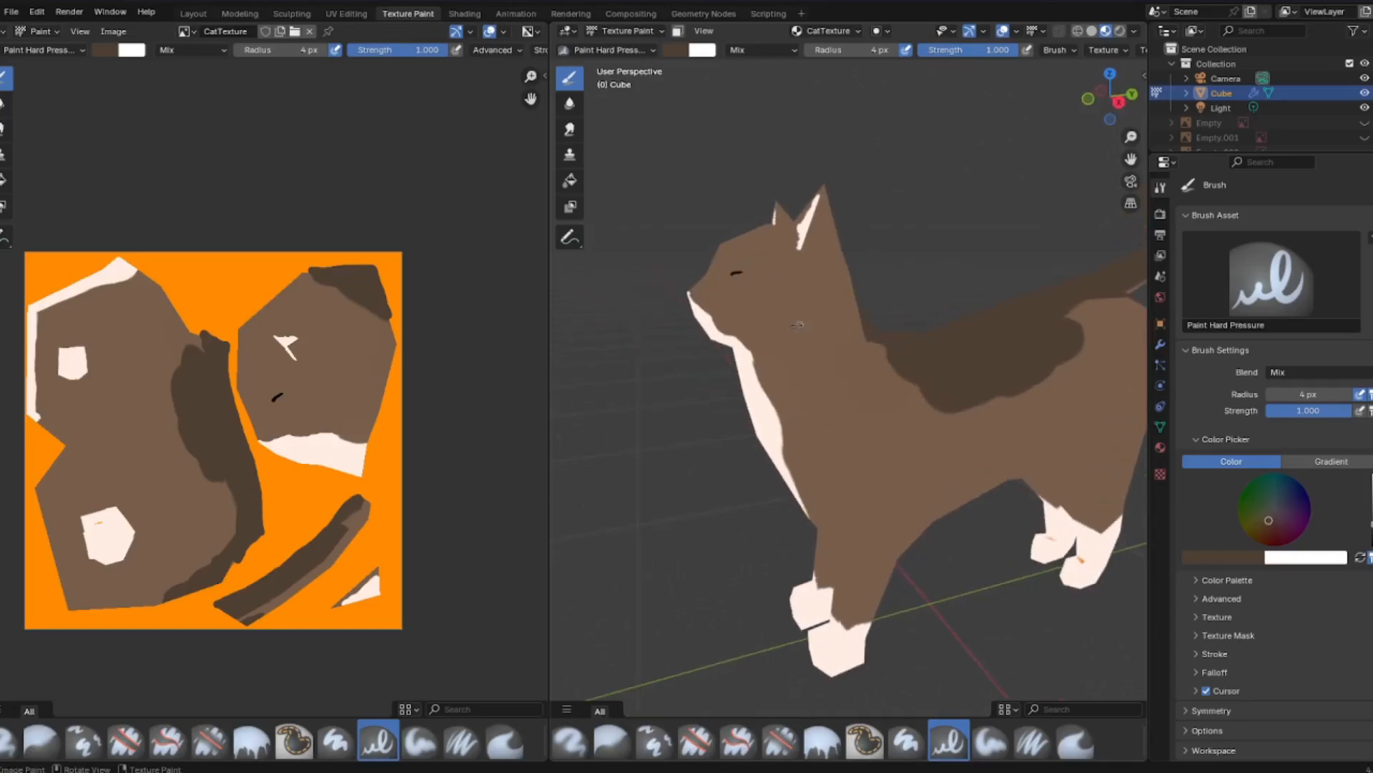
pyautogui.click(113, 31)
pyautogui.click(129, 182)
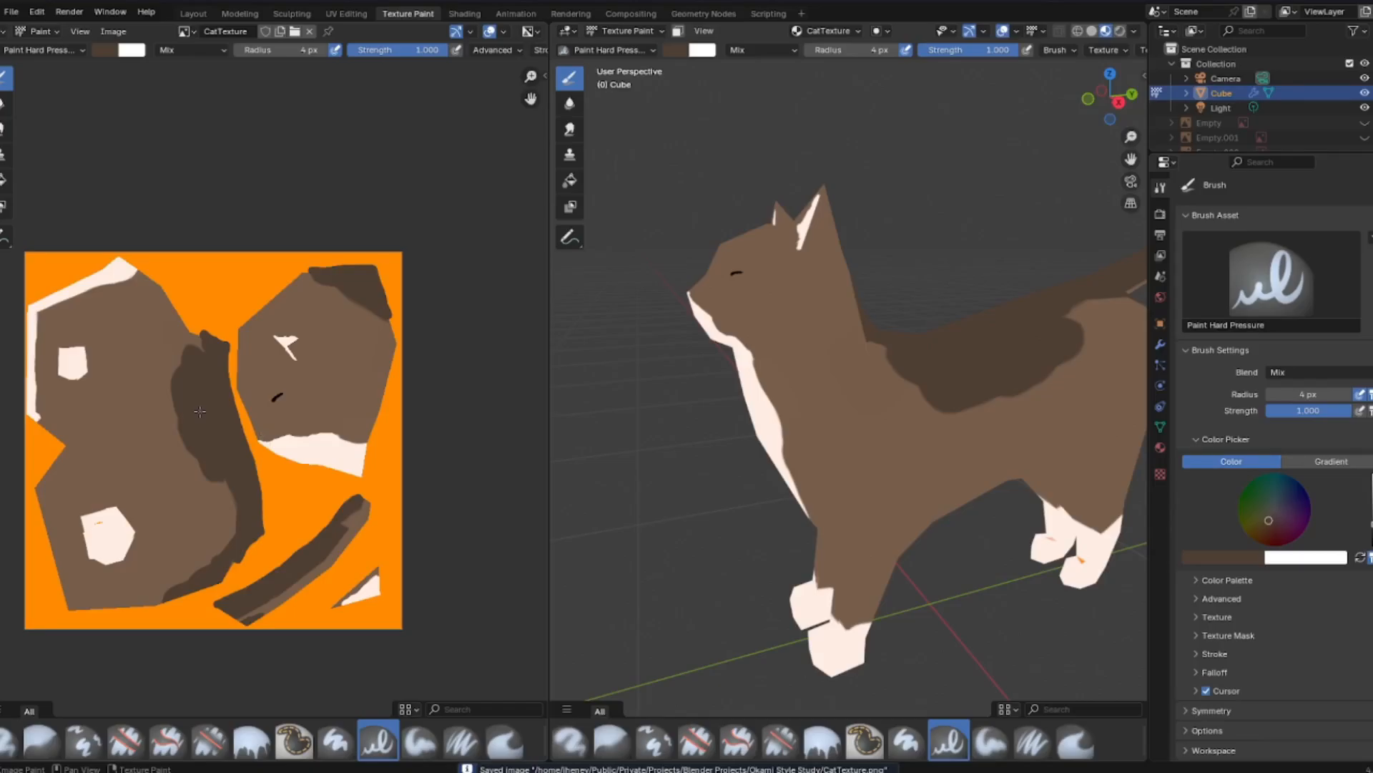
# - Open the UV Editing workspace and select the cat's entire linked body mesh to display its UV islands over CatTexture
pyautogui.click(330, 13)
pyautogui.scroll(-3, 889, 356)
pyautogui.click(889, 357)
pyautogui.scroll(3, 895, 358)
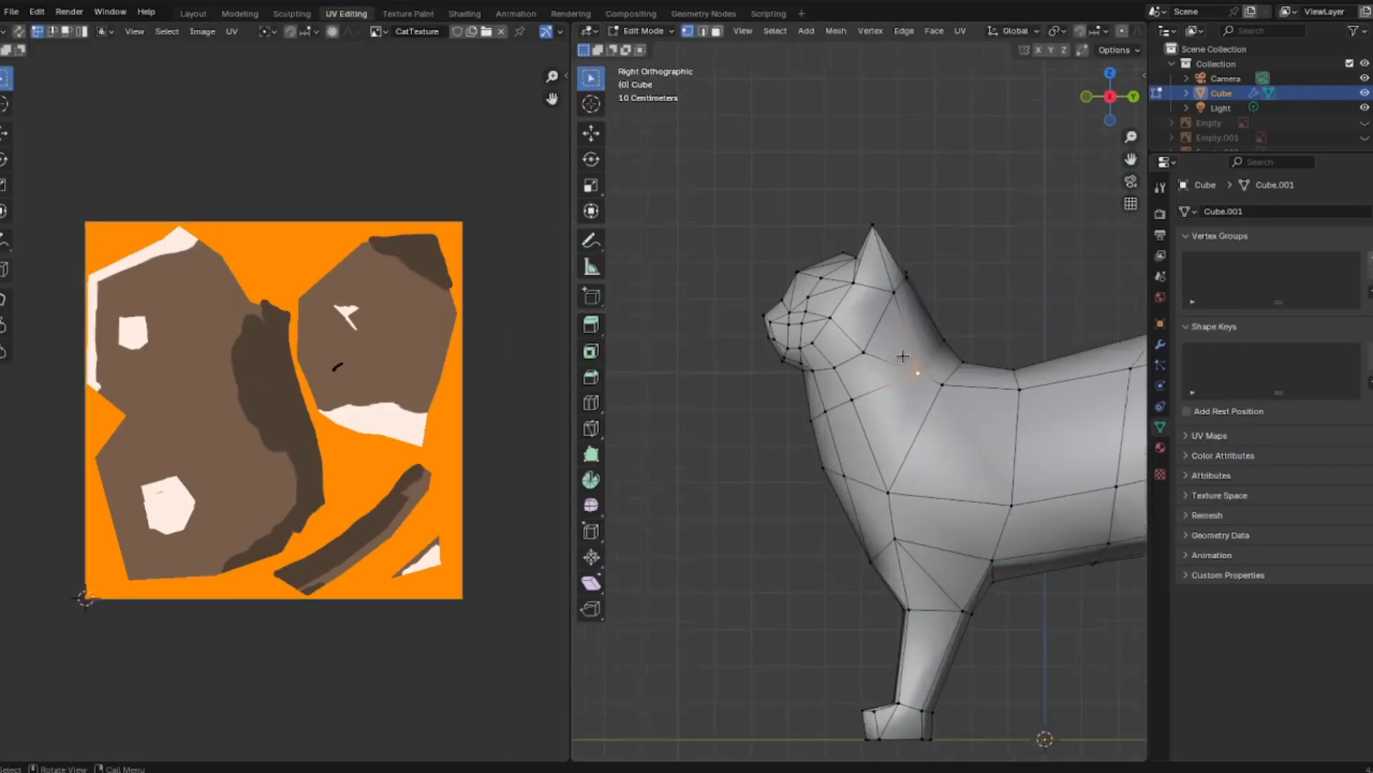
pyautogui.click(817, 285)
pyautogui.scroll(-2, 948, 431)
pyautogui.keyDown('alt'); pyautogui.click(1030, 586); pyautogui.keyUp('alt')
pyautogui.hotkey('ctrl', 'l')
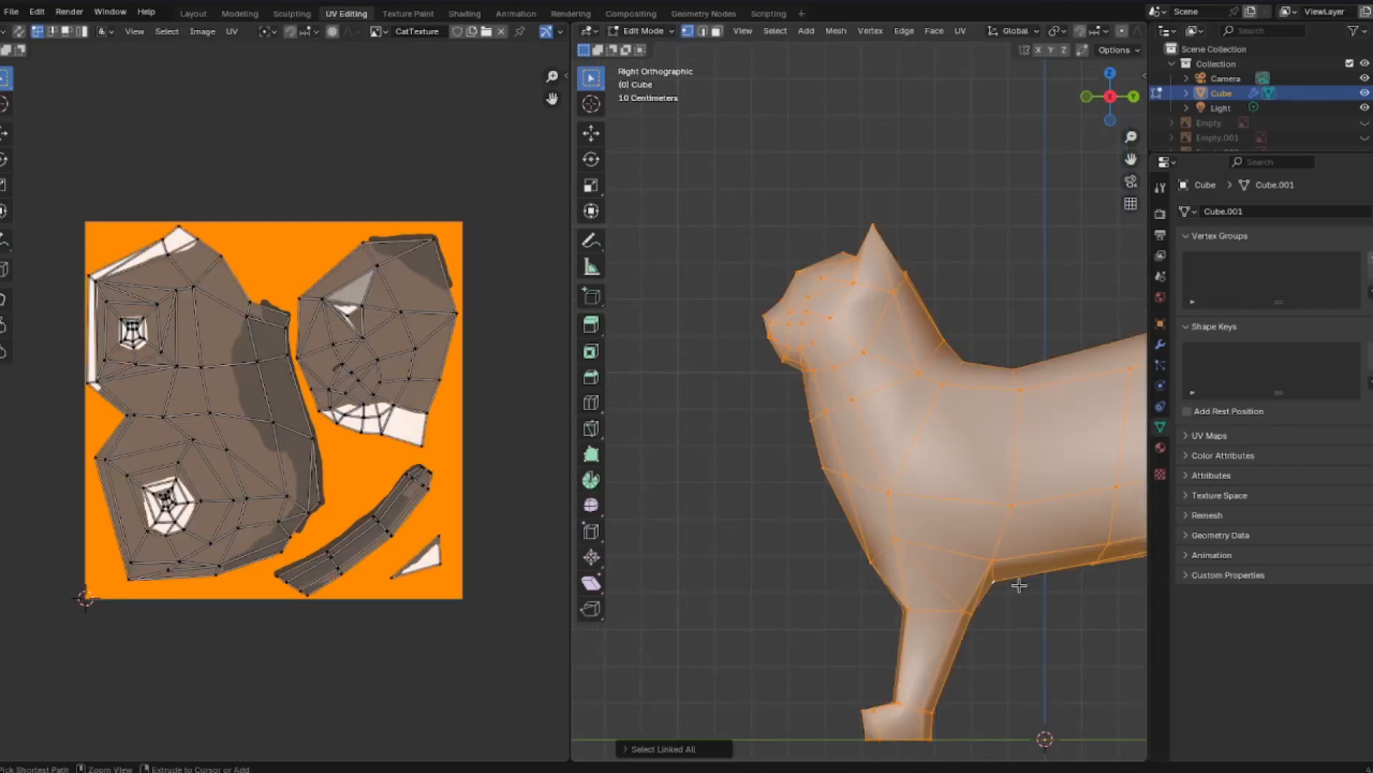
# - Inspect the cat's UV islands, add a second UV map, and make it the active and render map
pyautogui.scroll(4, 234, 441)
pyautogui.keyDown('shift'); pyautogui.moveTo(297, 457); pyautogui.dragTo(497, 417, button='middle'); pyautogui.keyUp('shift')
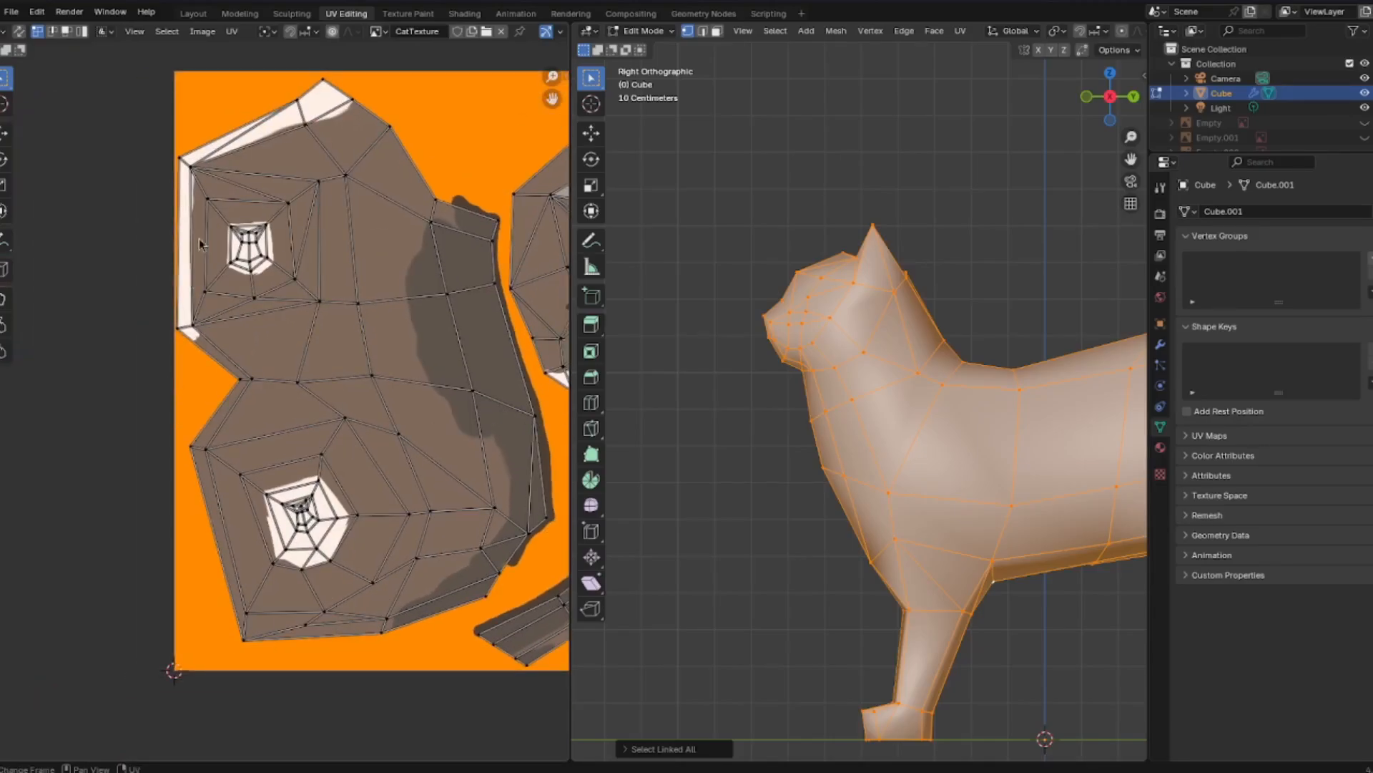
pyautogui.keyDown('shift'); pyautogui.moveTo(486, 321); pyautogui.dragTo(364, 344, button='middle'); pyautogui.keyUp('shift')
pyautogui.scroll(-1, 397, 442)
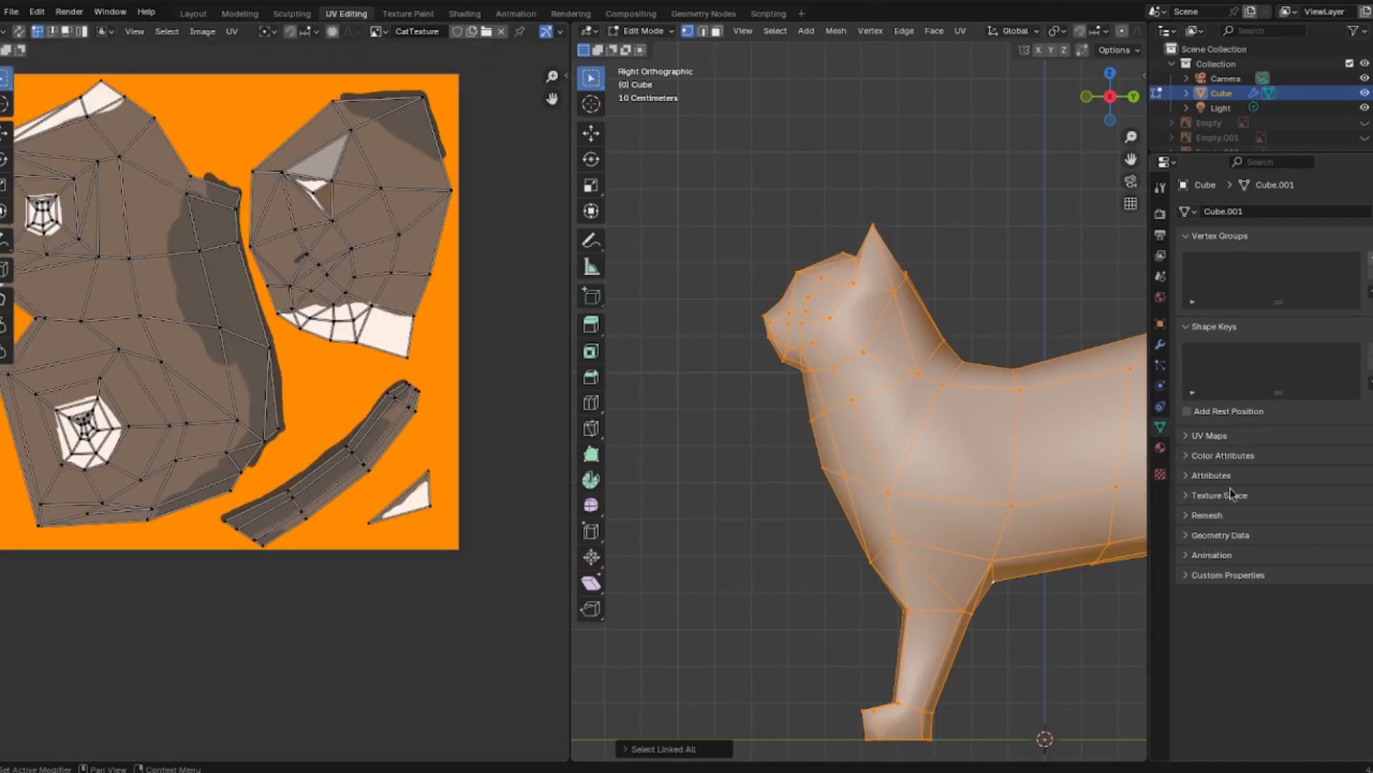
pyautogui.click(1210, 436)
pyautogui.click(1369, 457)
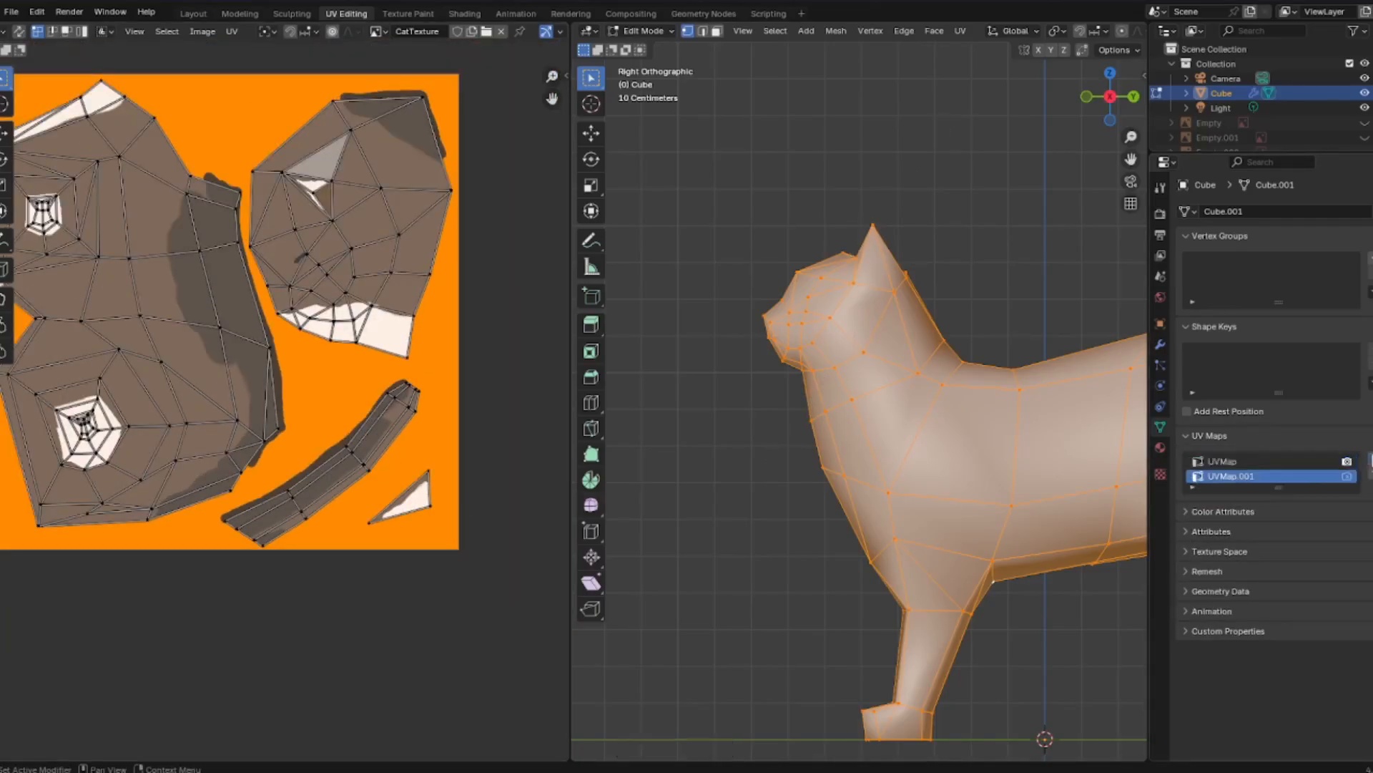
pyautogui.click(1304, 460)
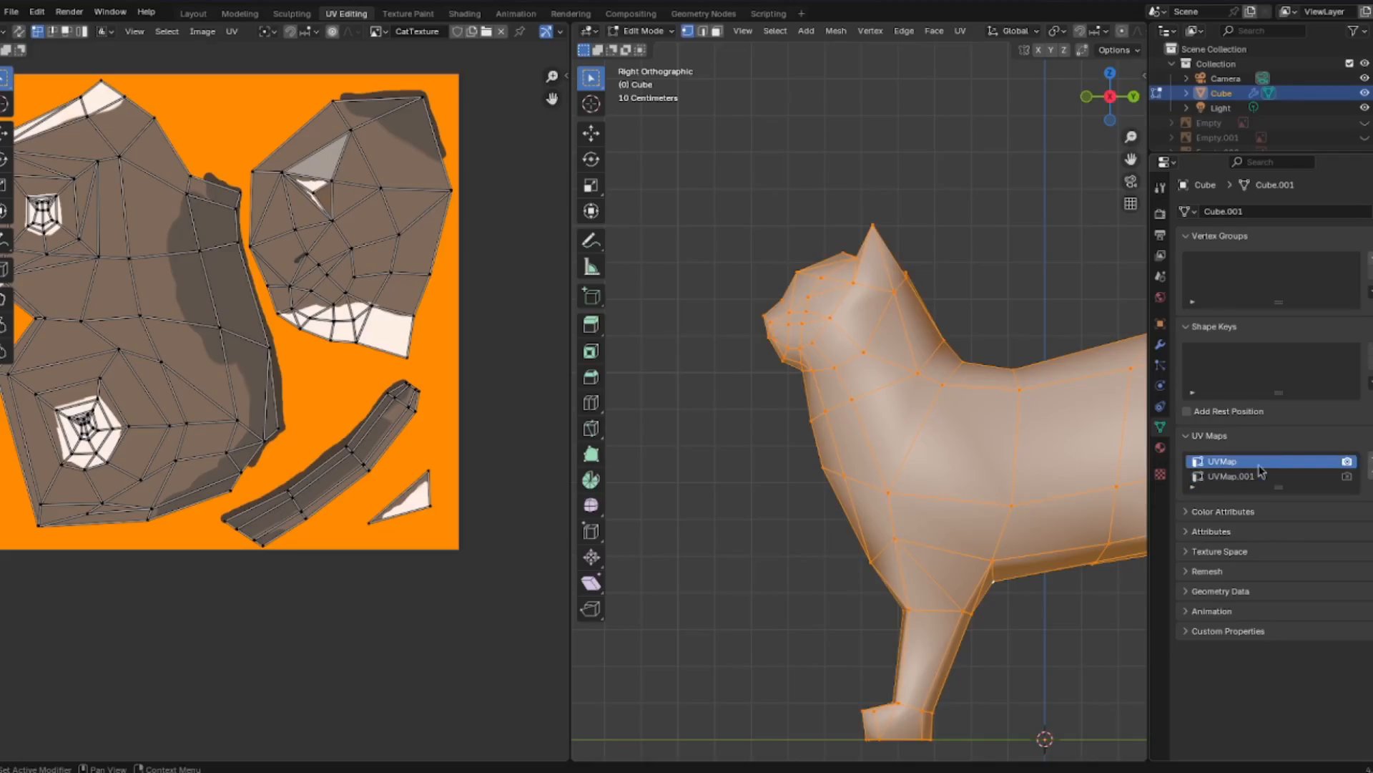
pyautogui.click(1320, 476)
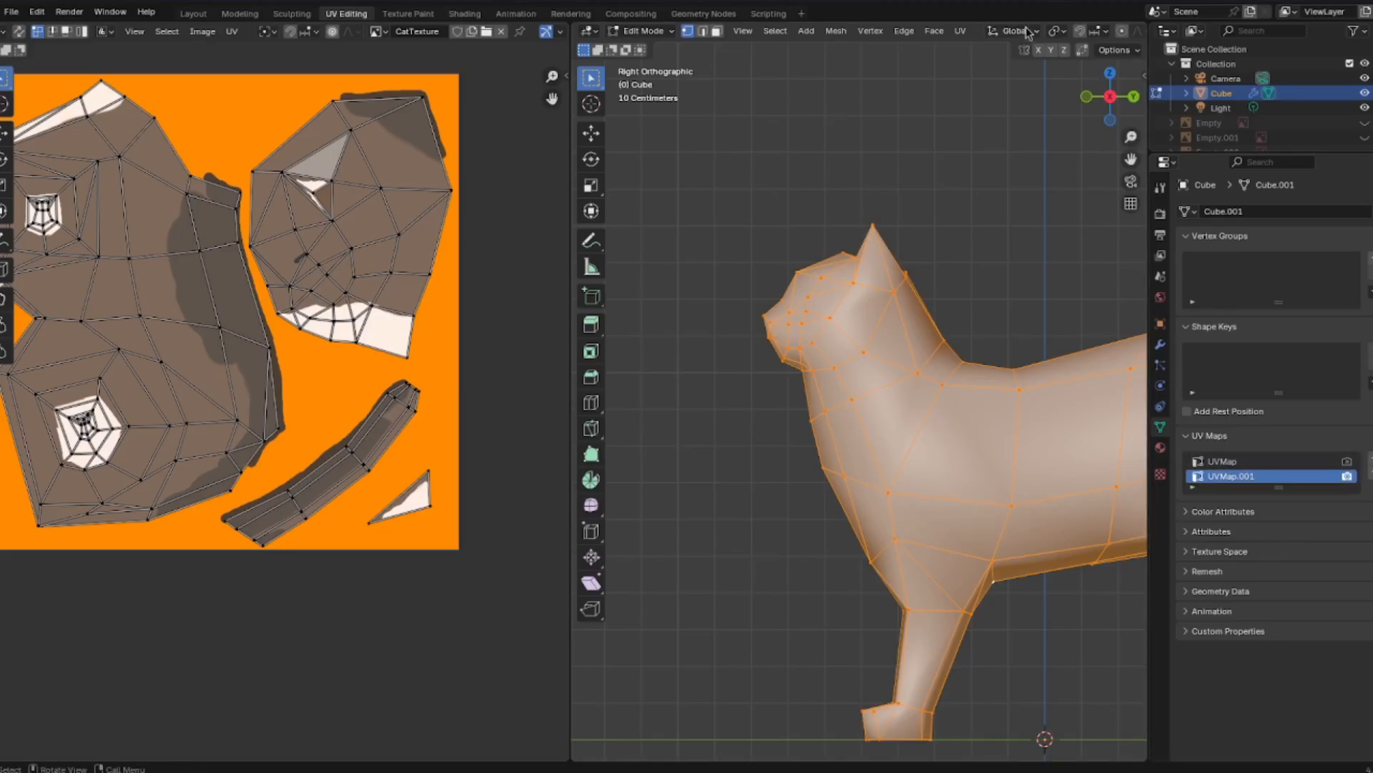
# - In face select mode, select the face at the cat's nose and grow the selection four times over the head and neck
pyautogui.click(855, 284)
pyautogui.scroll(3, 851, 343)
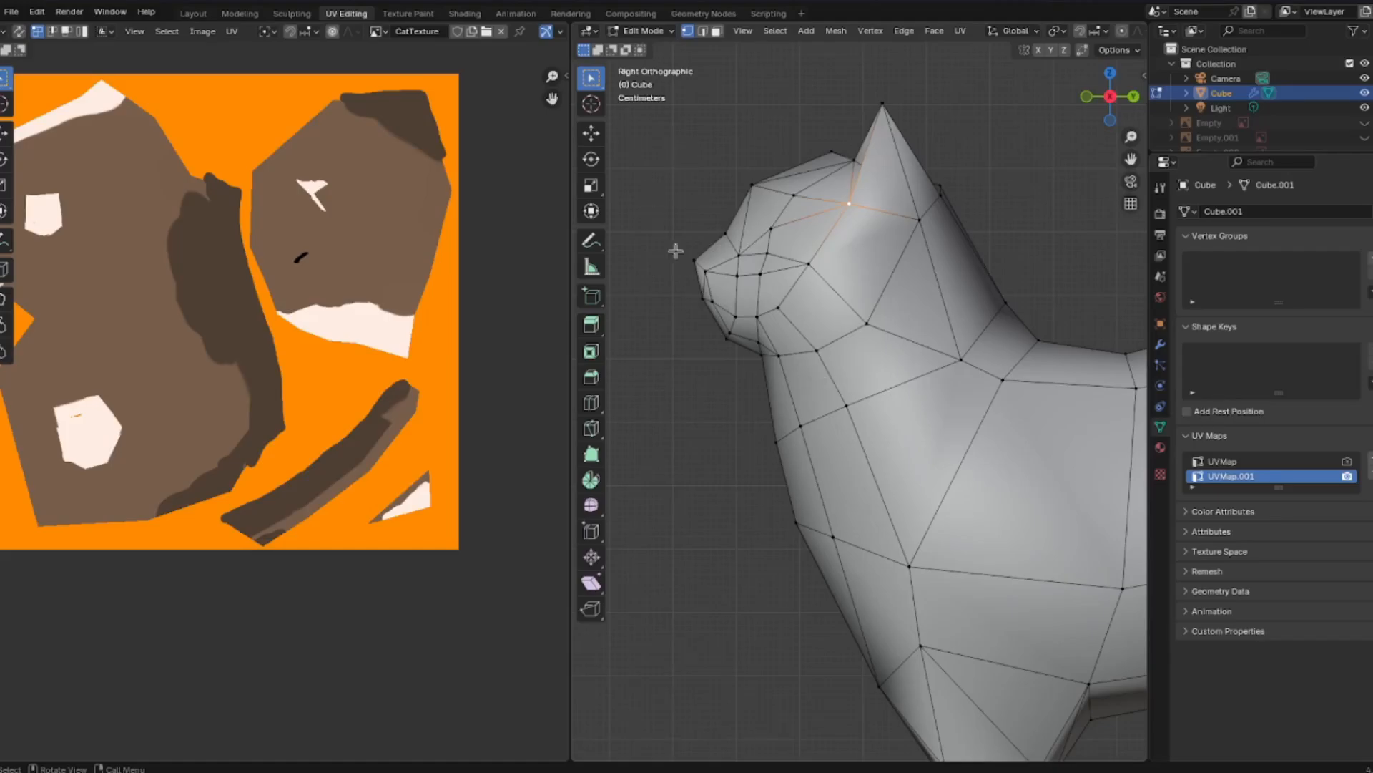
pyautogui.moveTo(675, 250); pyautogui.dragTo(930, 272, button='middle')
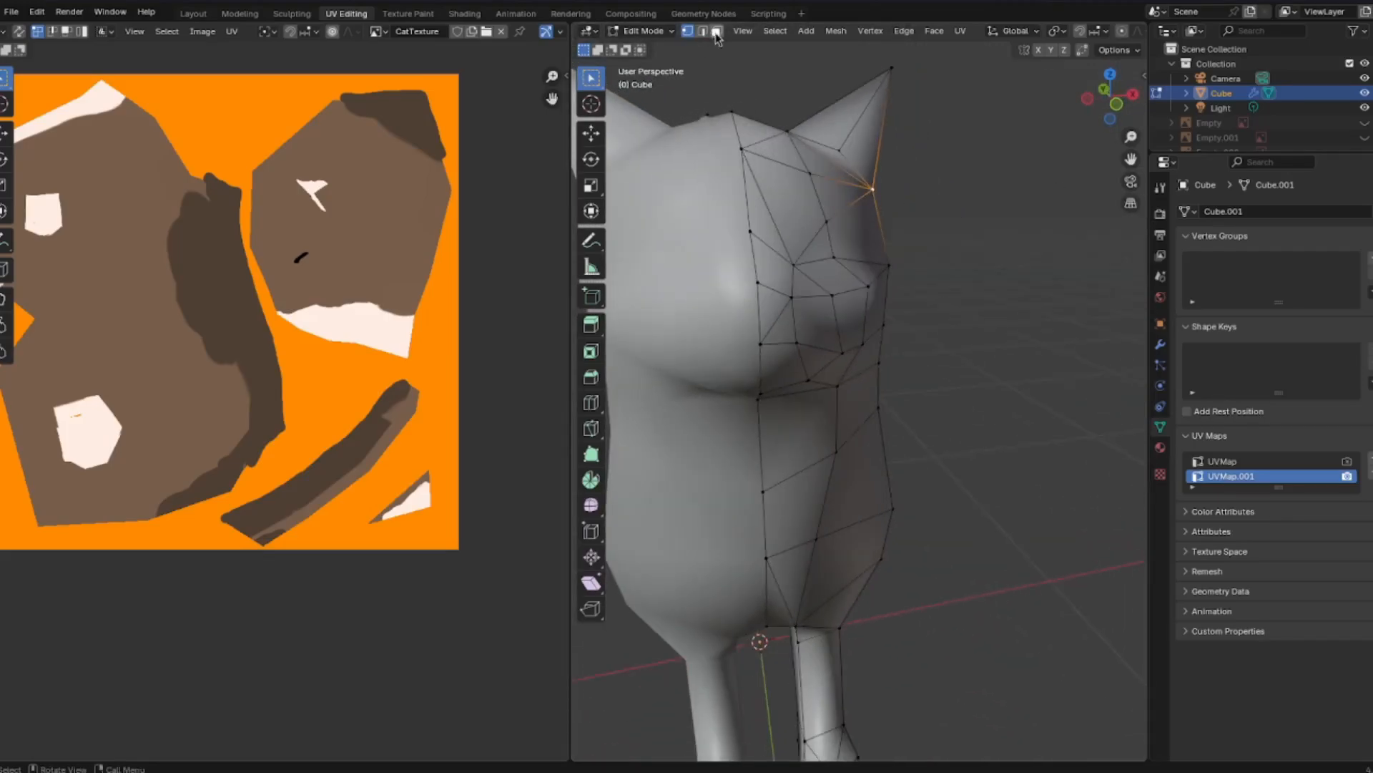
pyautogui.click(716, 31)
pyautogui.keyDown('ctrl'); pyautogui.click(776, 308); pyautogui.keyUp('ctrl')
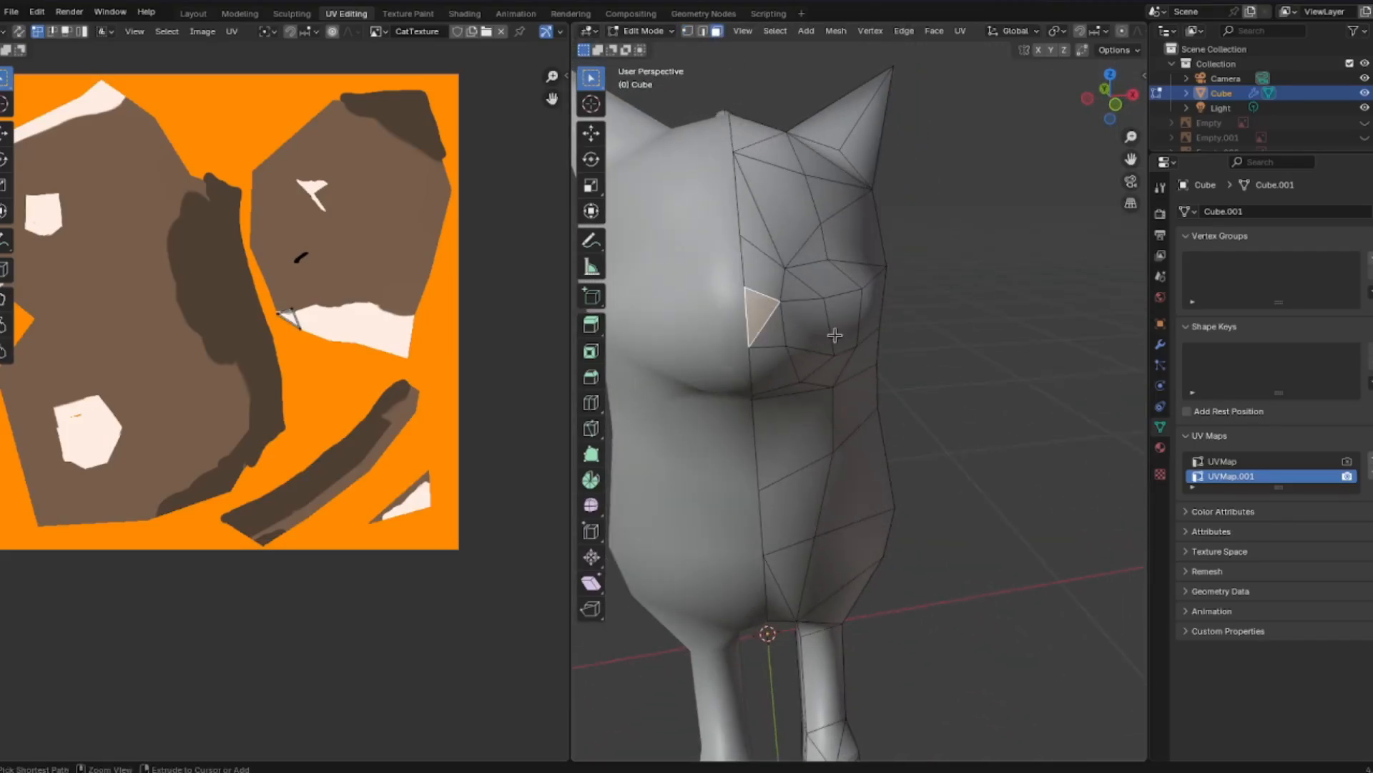
pyautogui.press('ctrl+KP_Add')
pyautogui.press('ctrl+KP_Add')
pyautogui.press('ctrl+KP_Add')
pyautogui.press('ctrl+KP_Add')
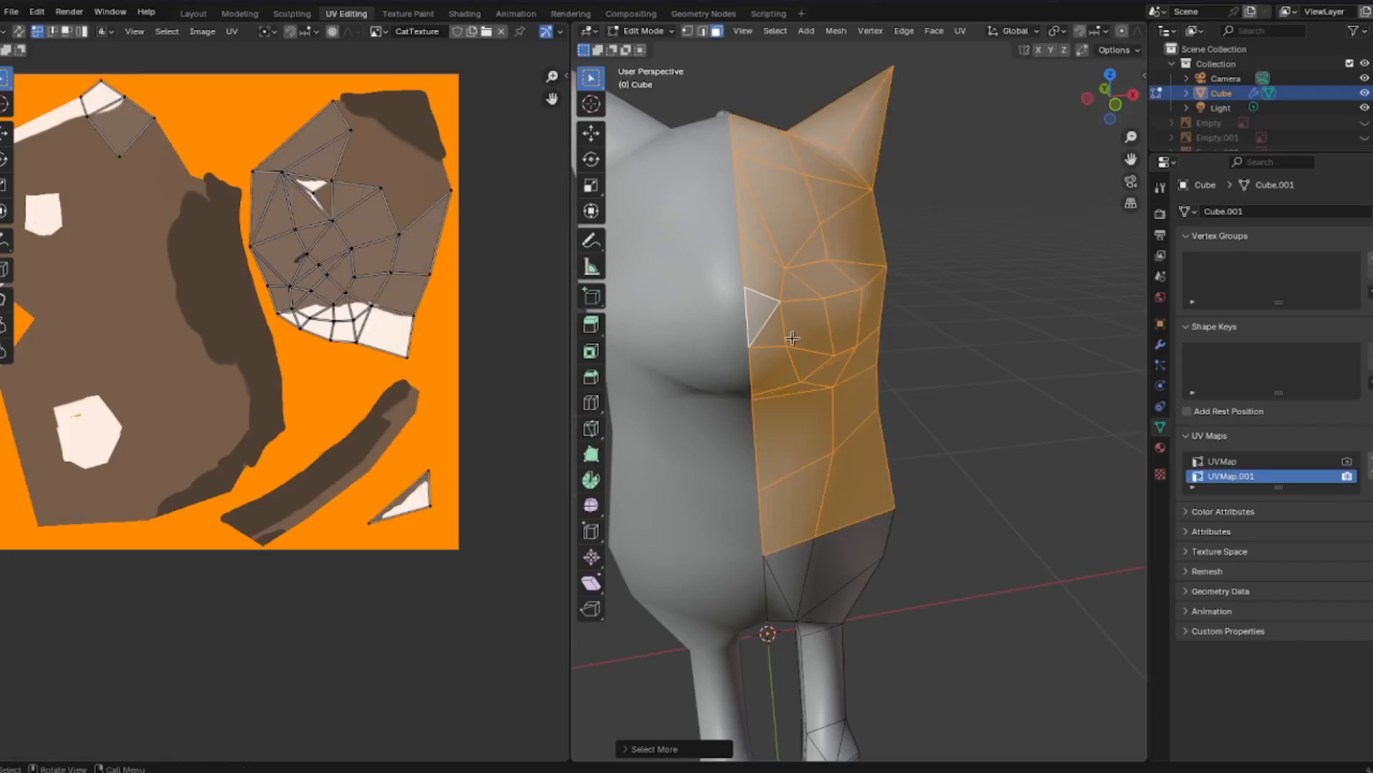
pyautogui.scroll(-3, 792, 339)
pyautogui.moveTo(792, 338); pyautogui.dragTo(808, 286, button='middle')
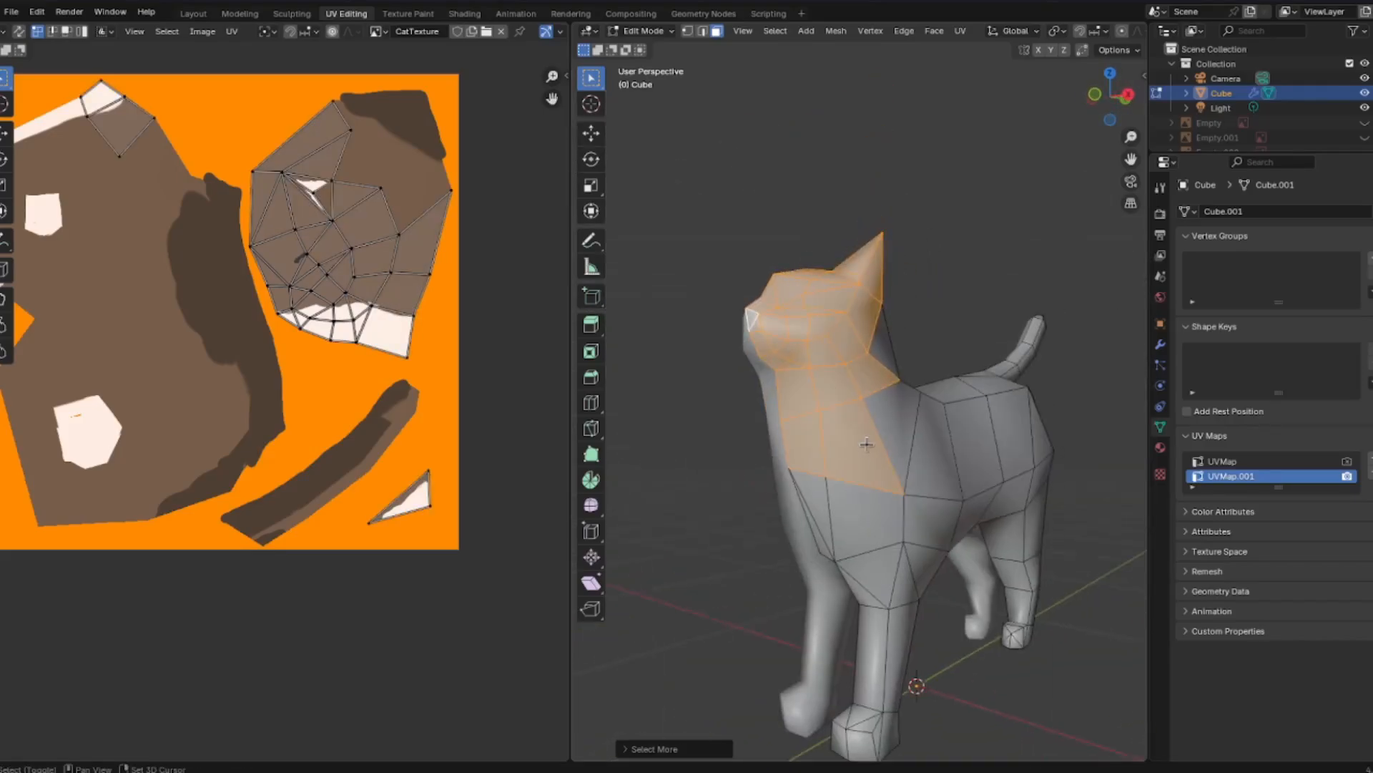
# - Drop the lower neck faces from the selection and add the remaining faces at the side and back of the head
pyautogui.keyDown('shift'); pyautogui.click(836, 447); pyautogui.keyUp('shift')
pyautogui.keyDown('shift'); pyautogui.click(802, 450); pyautogui.keyUp('shift')
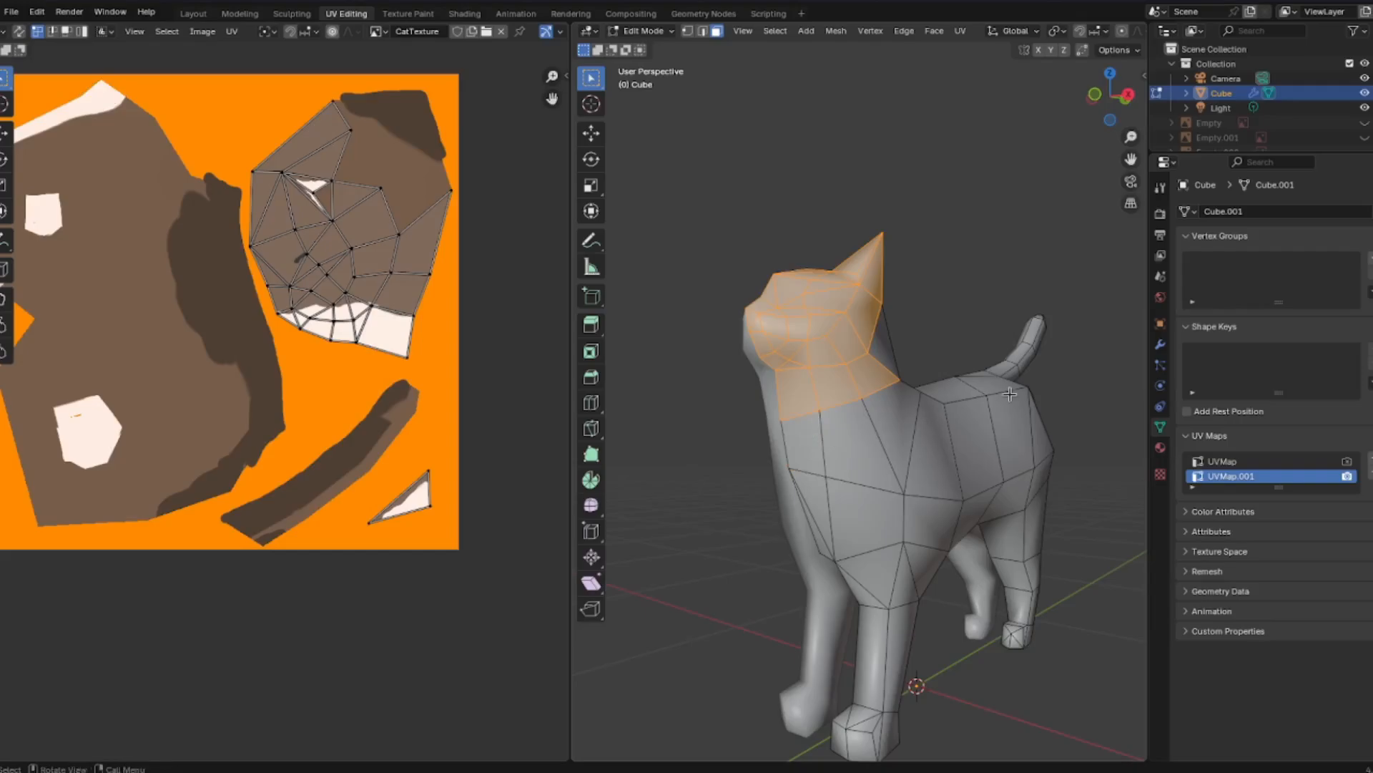
pyautogui.moveTo(801, 450); pyautogui.dragTo(1027, 368, button='middle')
pyautogui.keyDown('shift'); pyautogui.click(865, 350); pyautogui.keyUp('shift')
pyautogui.keyDown('shift'); pyautogui.click(887, 329); pyautogui.keyUp('shift')
pyautogui.keyDown('shift'); pyautogui.click(868, 272); pyautogui.keyUp('shift')
pyautogui.keyDown('shift'); pyautogui.click(929, 302); pyautogui.keyUp('shift')
pyautogui.scroll(2, 377, 181)
pyautogui.moveTo(338, 144); pyautogui.dragTo(197, 425, button='middle')
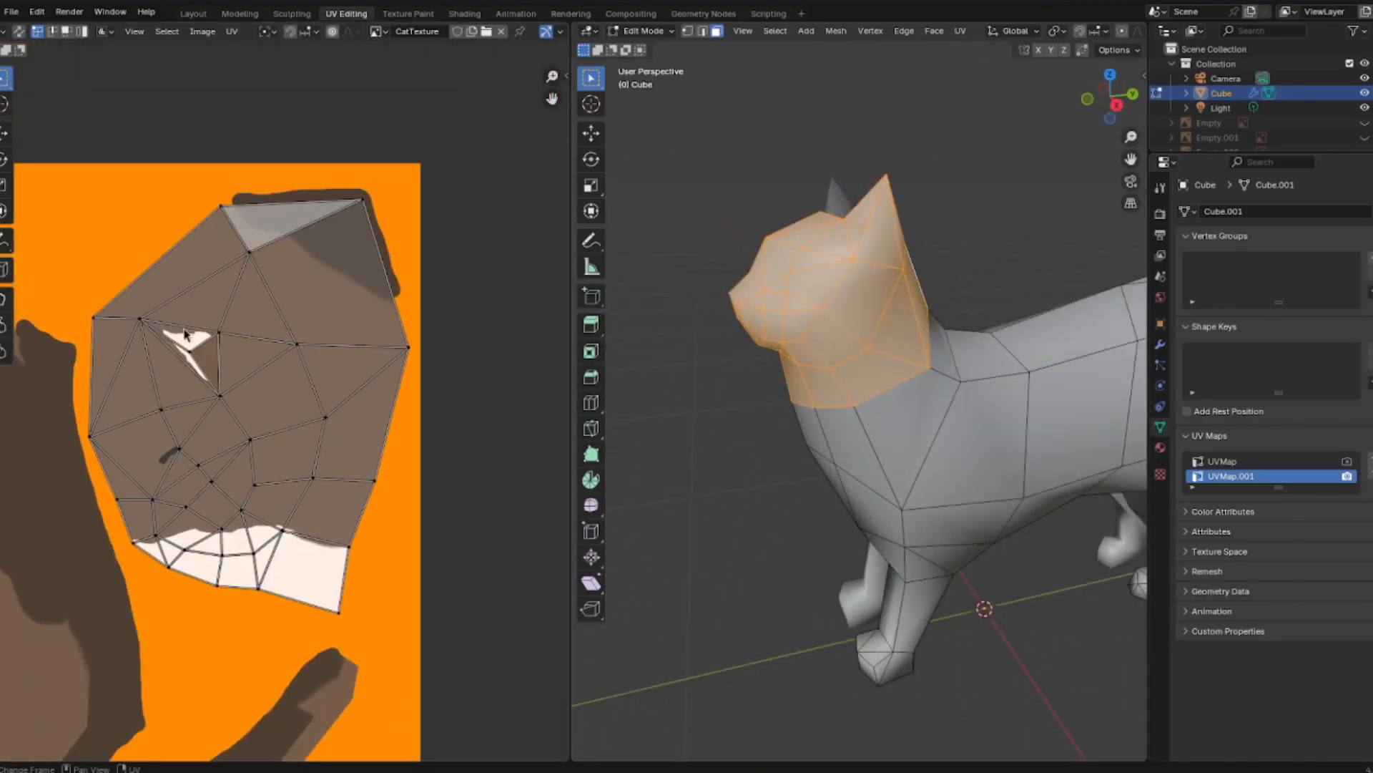
pyautogui.scroll(1, 197, 424)
pyautogui.scroll(-2, 948, 372)
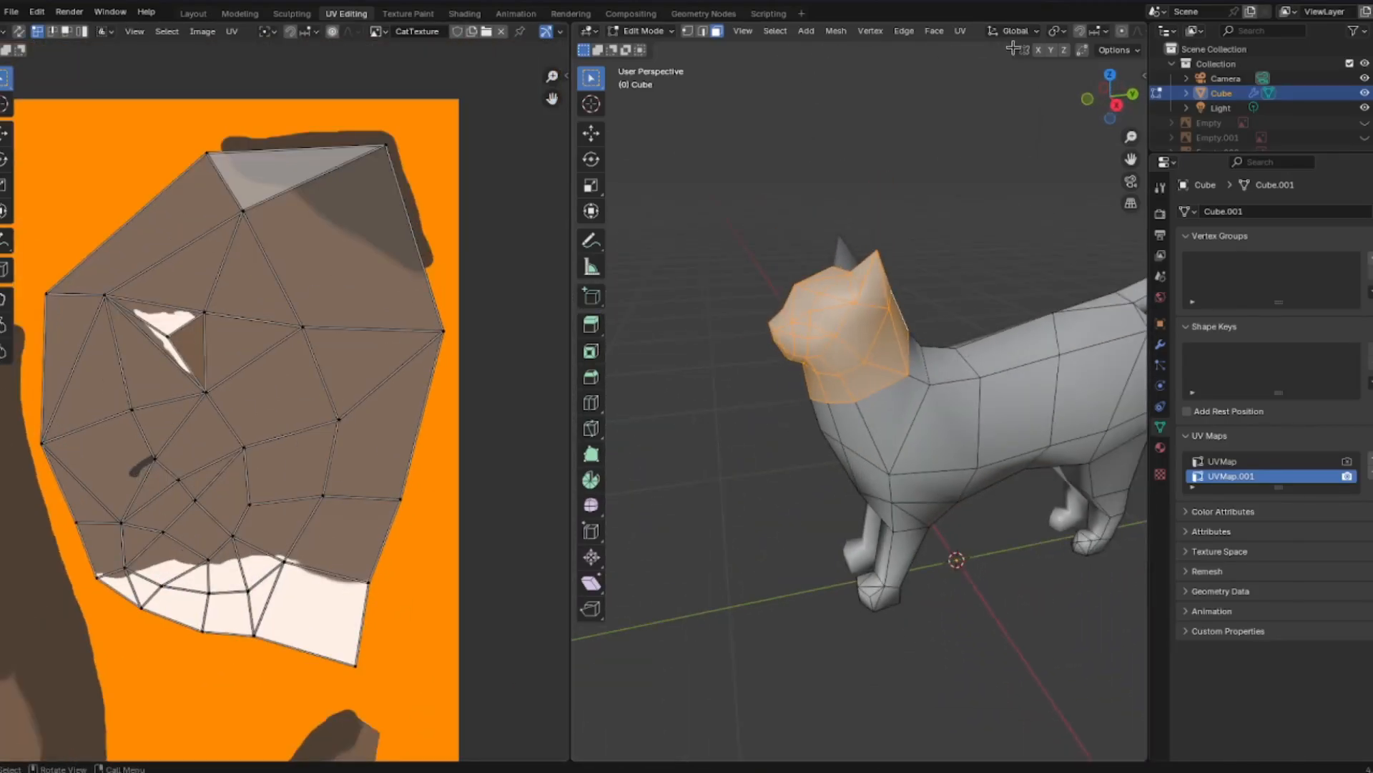
# - Unwrap the selected head faces with the Minimum Stretch method
pyautogui.click(959, 30)
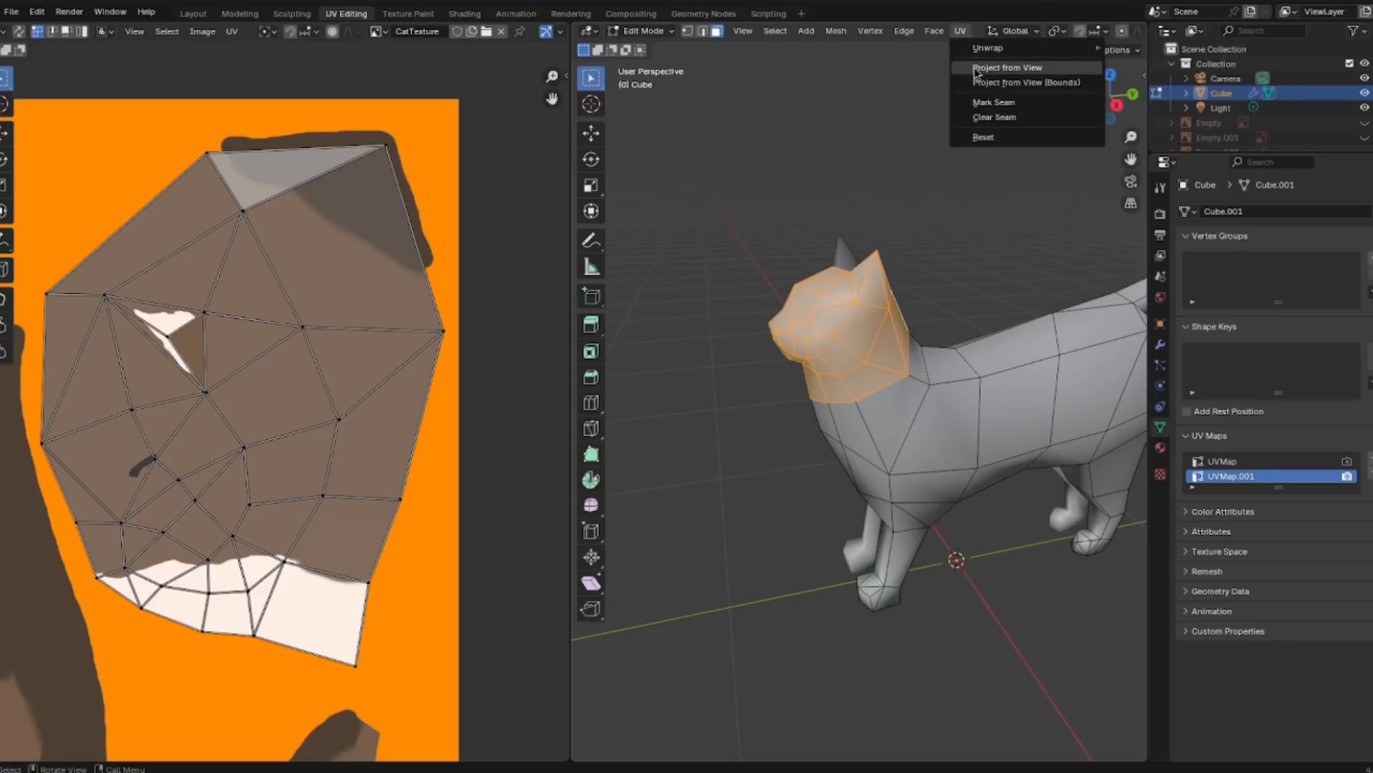
pyautogui.click(1175, 80)
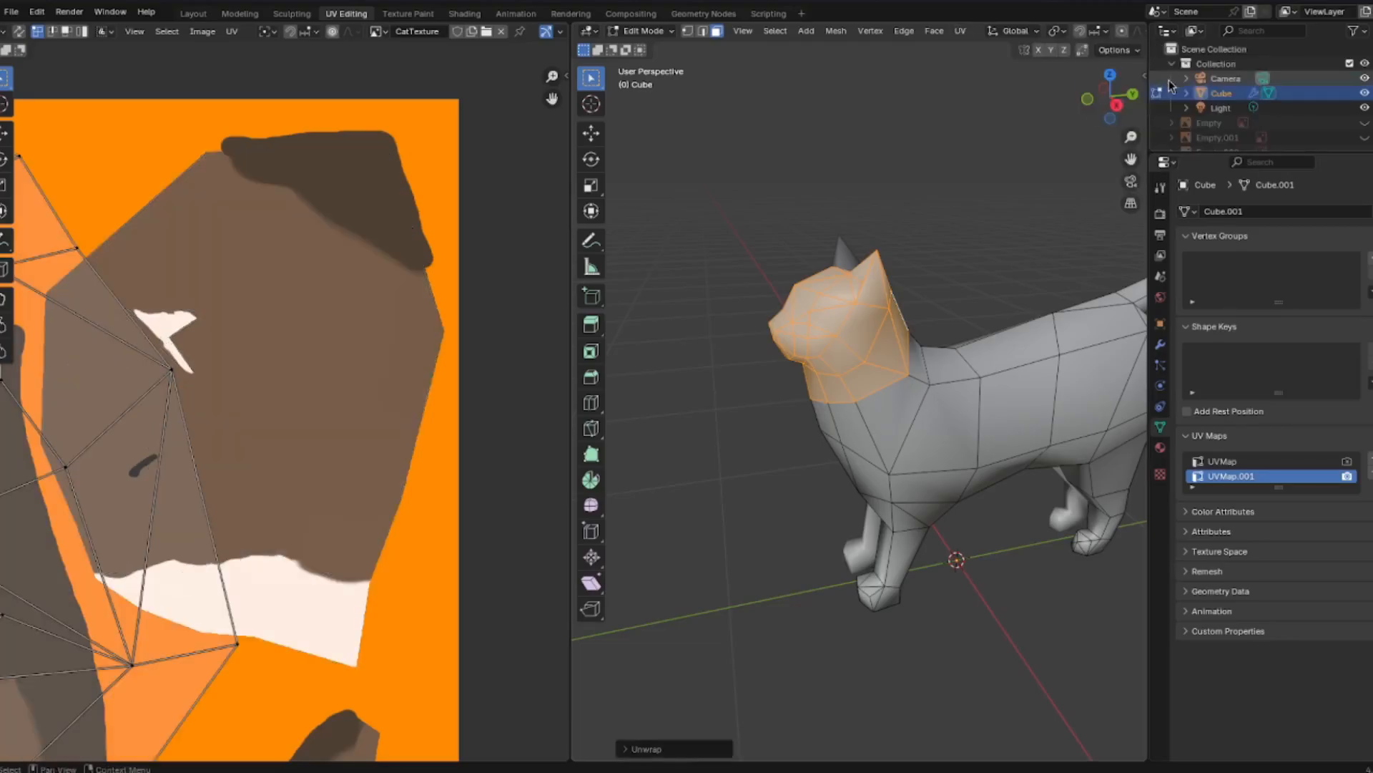
pyautogui.scroll(-5, 311, 352)
pyautogui.moveTo(230, 486); pyautogui.dragTo(296, 469, button='middle')
pyautogui.scroll(4, 296, 468)
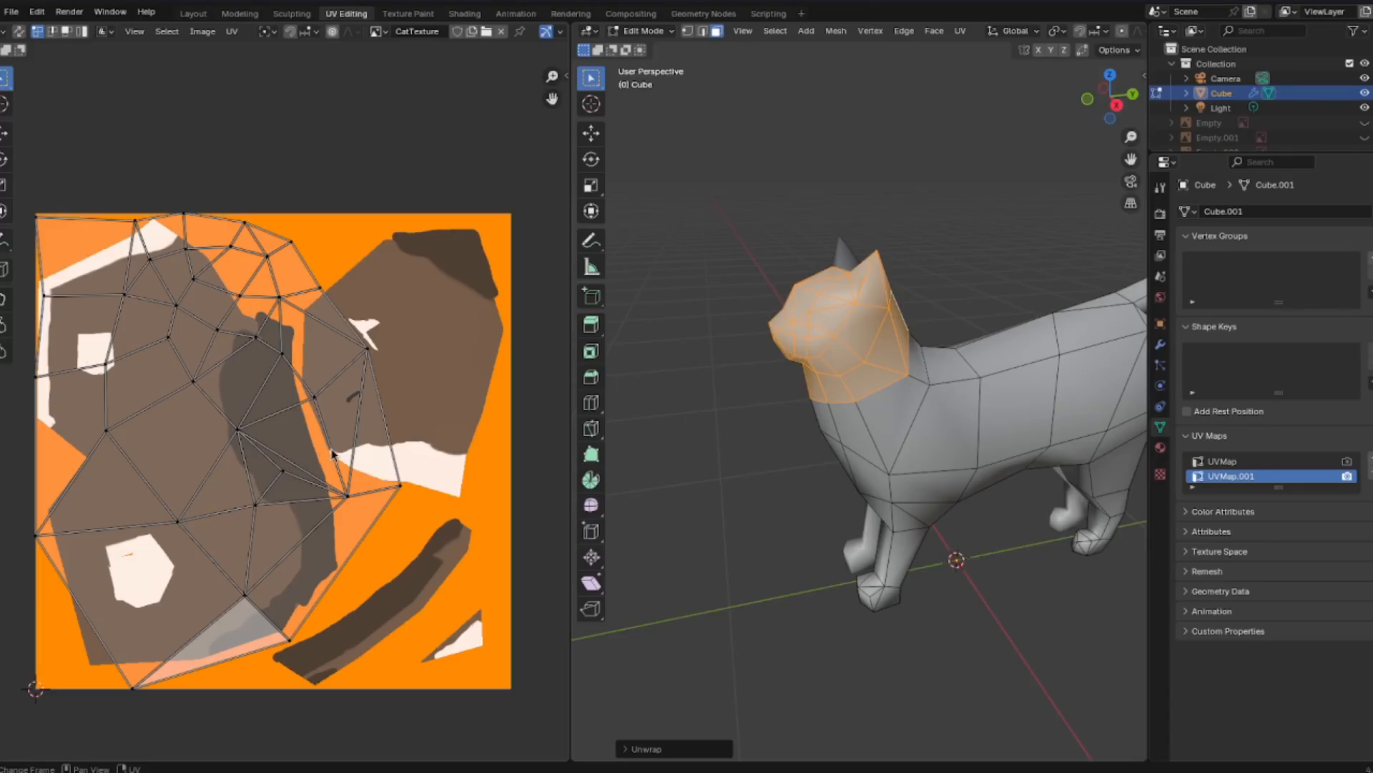
# - Scale, rotate and move the head's whole UV island so it fits over the painted head area of CatTexture
pyautogui.press('a')
pyautogui.press('s')
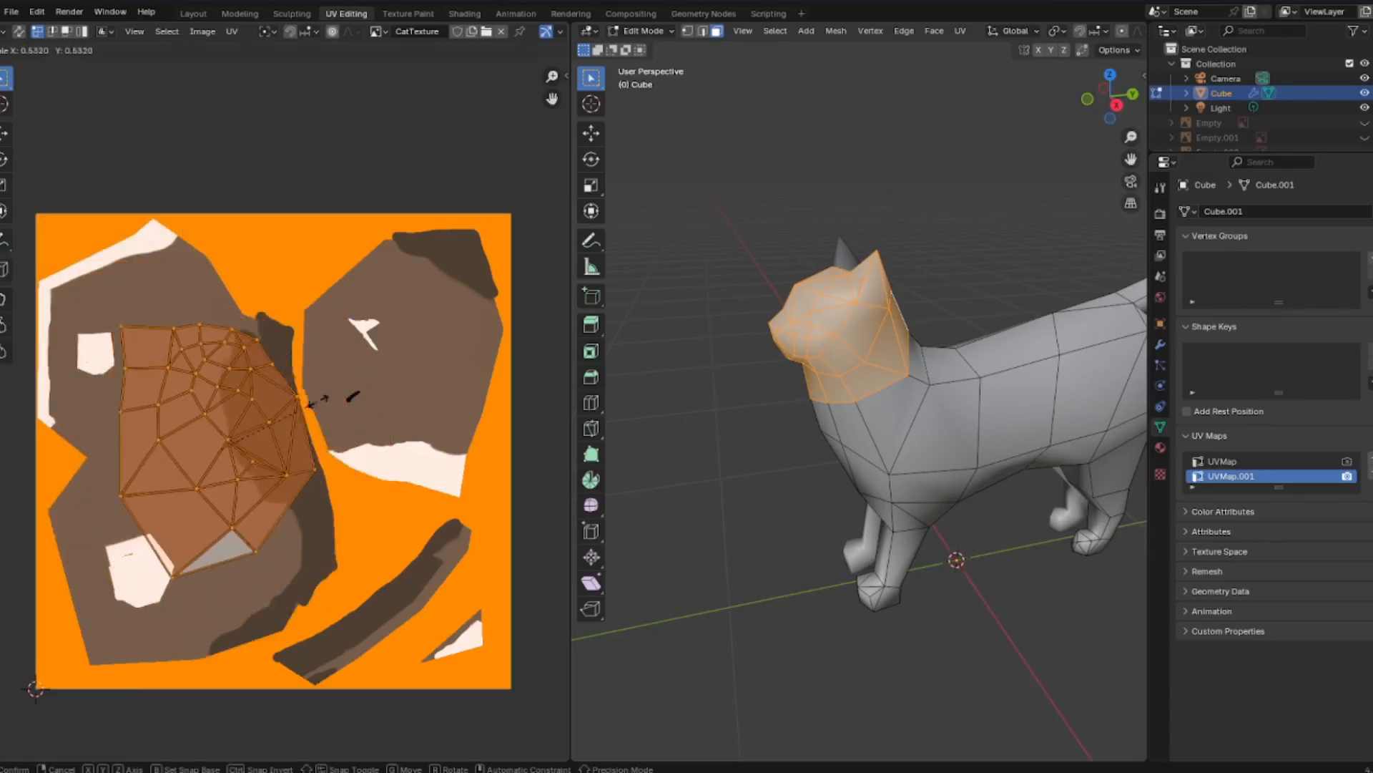
pyautogui.click(280, 422)
pyautogui.press('r')
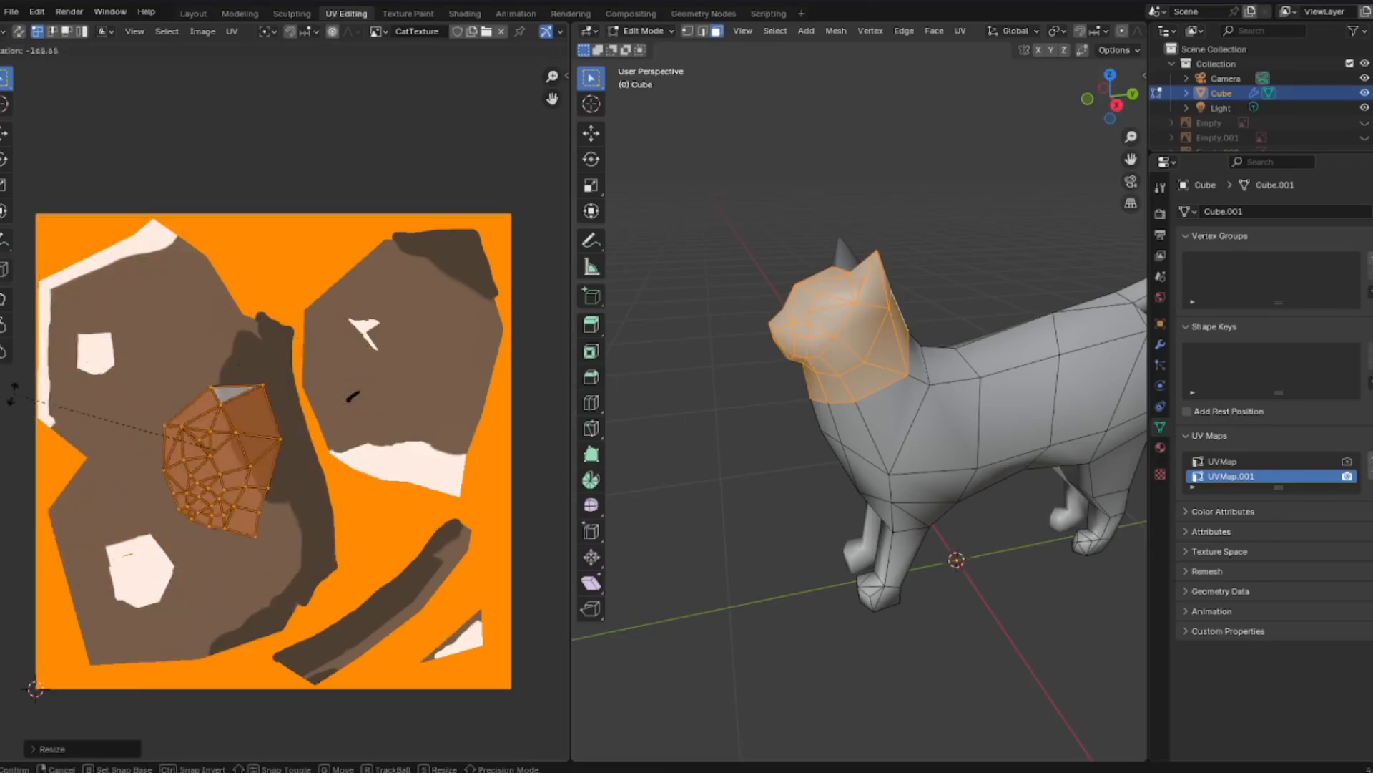
pyautogui.click(63, 420)
pyautogui.press('g')
pyautogui.click(543, 346)
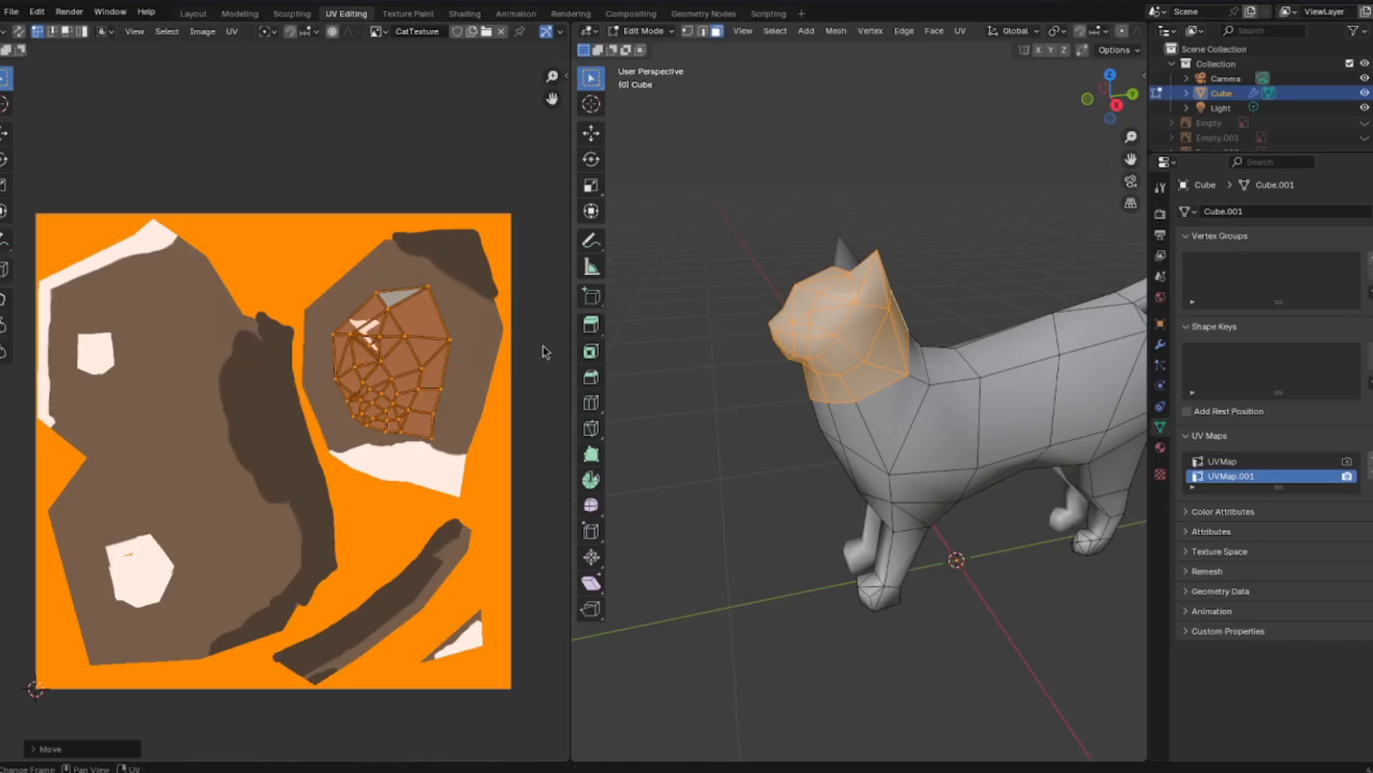
pyautogui.press('s')
pyautogui.click(507, 368)
pyautogui.press('g')
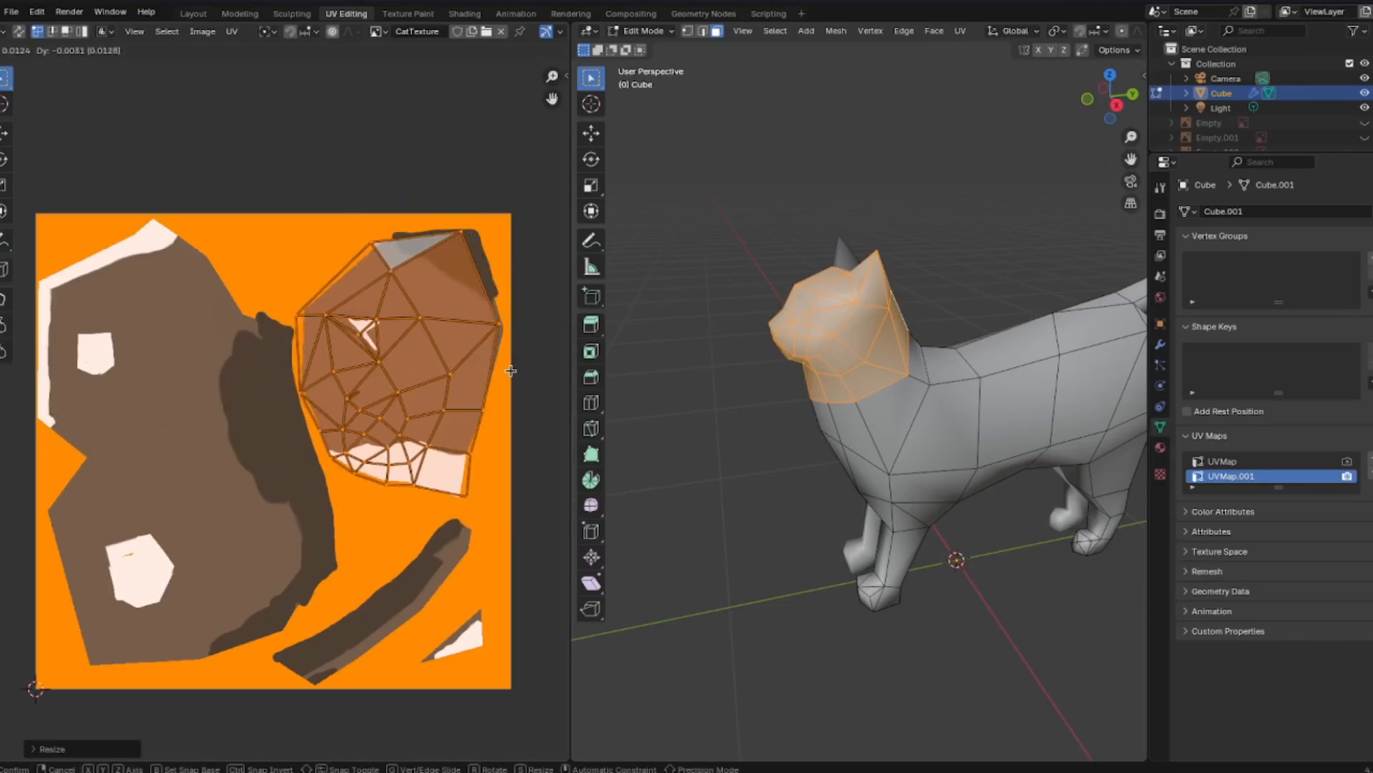
pyautogui.click(516, 370)
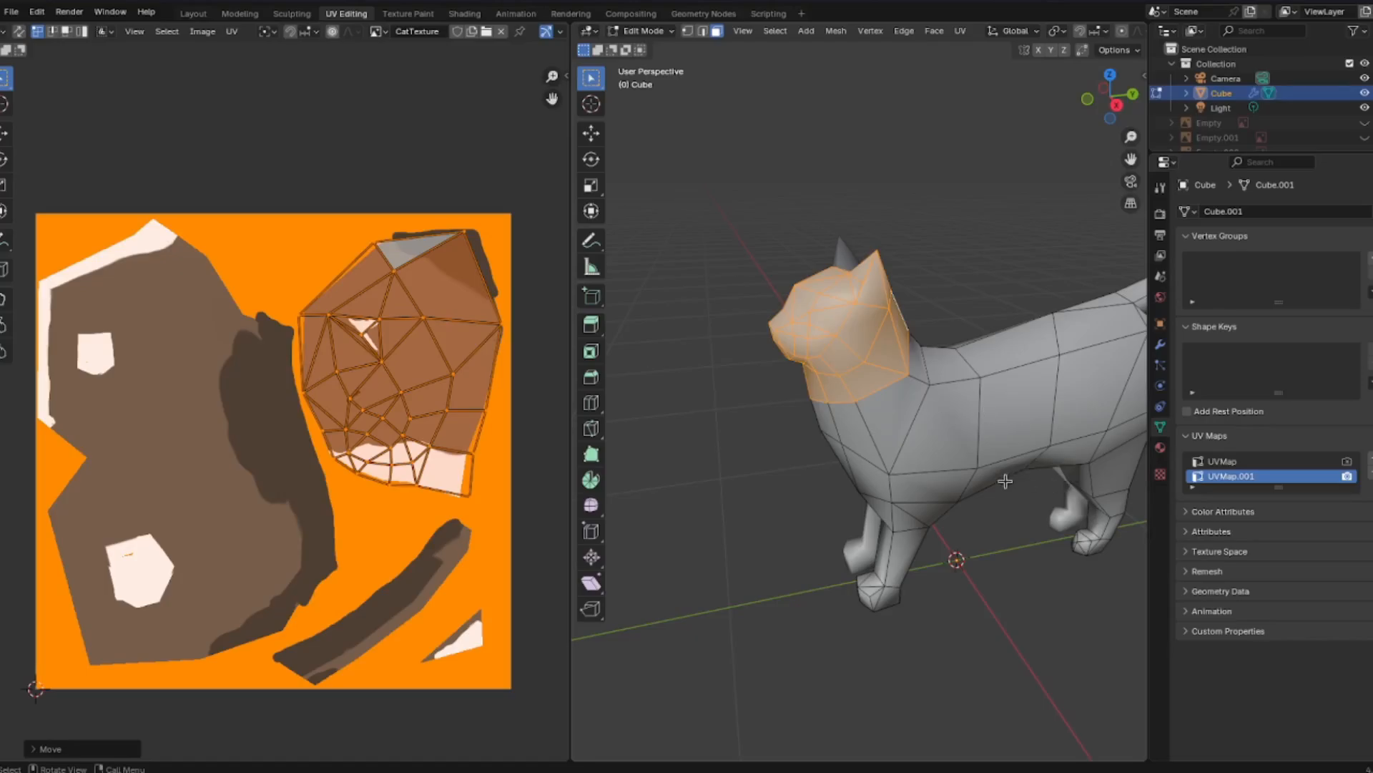
# - Clear the selection, select the face at the tail's tip and grow the selection six times over the whole tail
pyautogui.moveTo(1005, 478); pyautogui.dragTo(927, 443, button='middle')
pyautogui.hotkey('alt', 'a')
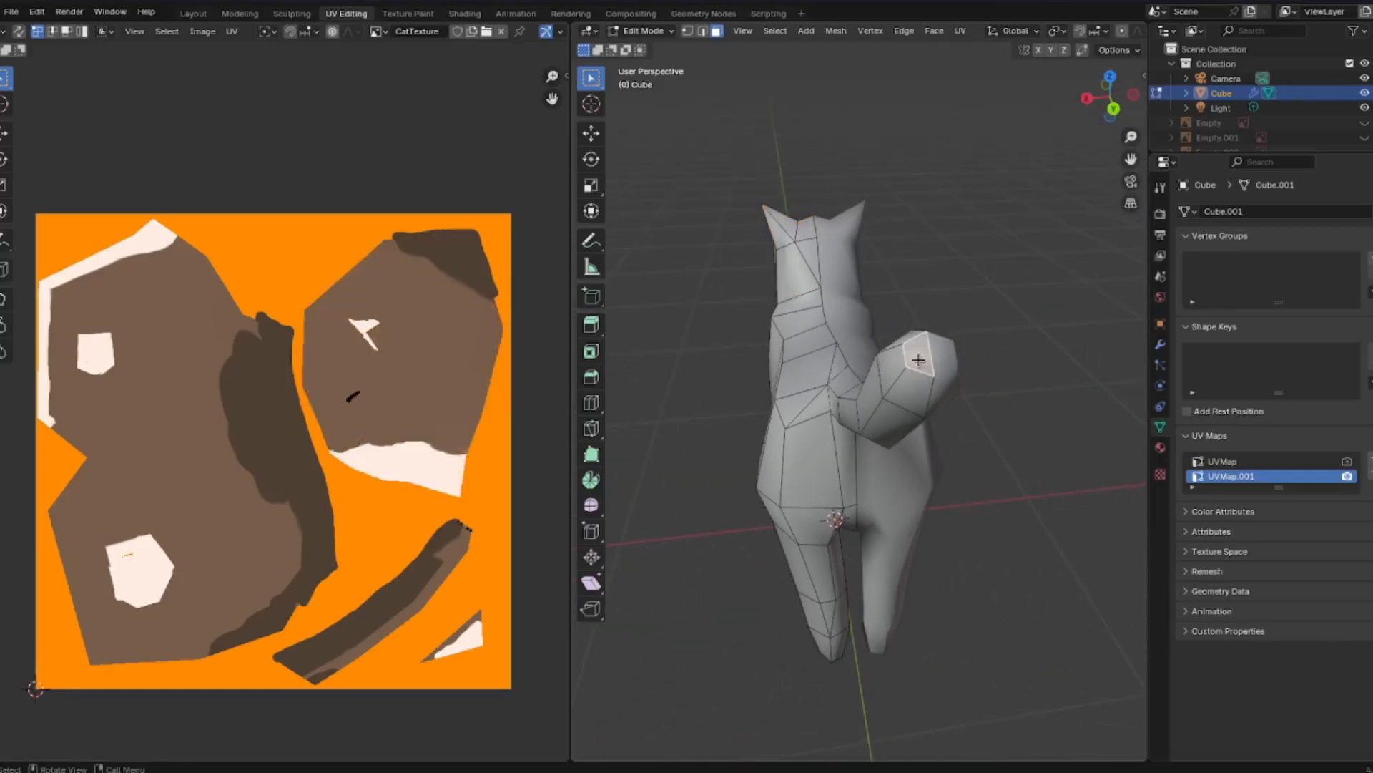
pyautogui.moveTo(925, 387); pyautogui.dragTo(987, 407, button='middle')
pyautogui.press('ctrl+KP_Add')
pyautogui.press('ctrl+KP_Add')
pyautogui.press('ctrl+KP_Add')
pyautogui.press('ctrl+KP_Add')
pyautogui.press('ctrl+KP_Add')
pyautogui.press('ctrl+KP_Add')
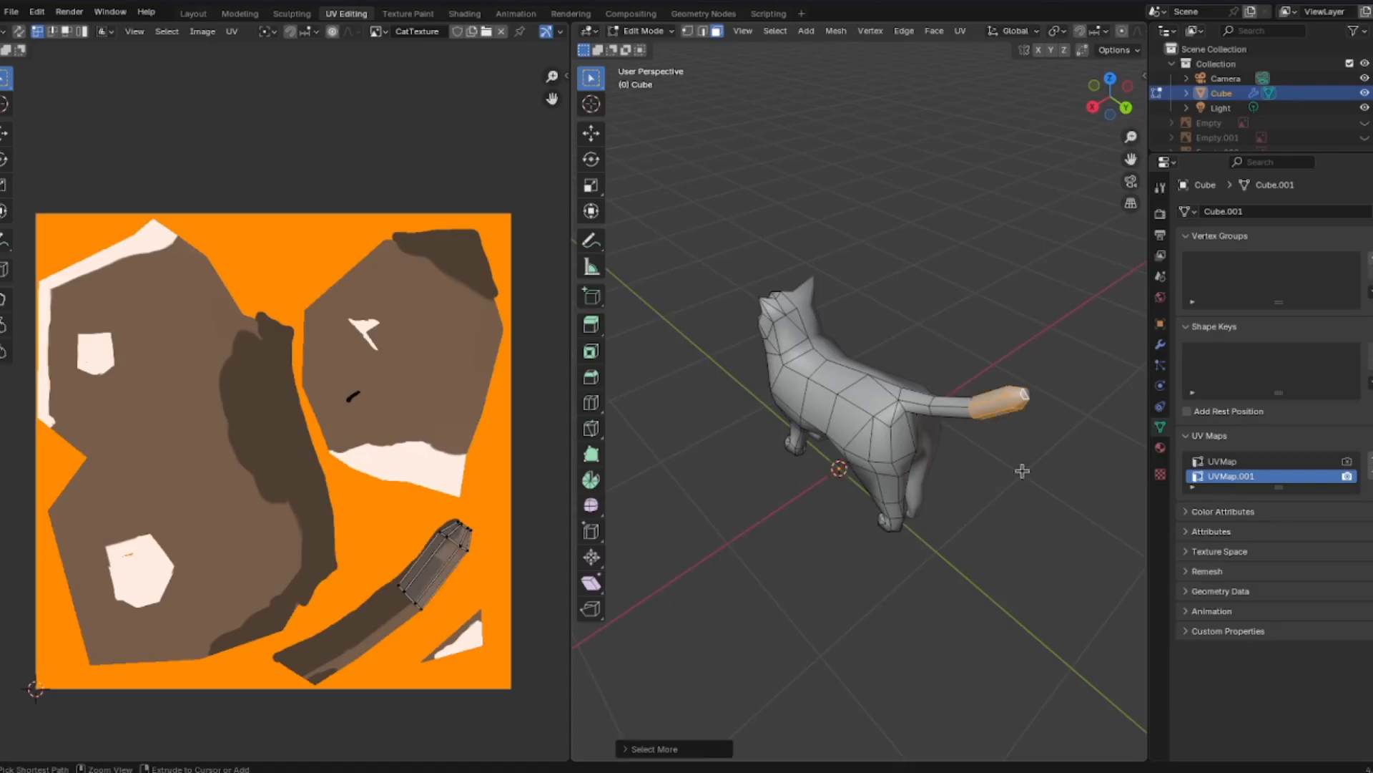
# - Examine the tail's UV island over the texture and view the tail in right orthographic view
pyautogui.scroll(2, 445, 584)
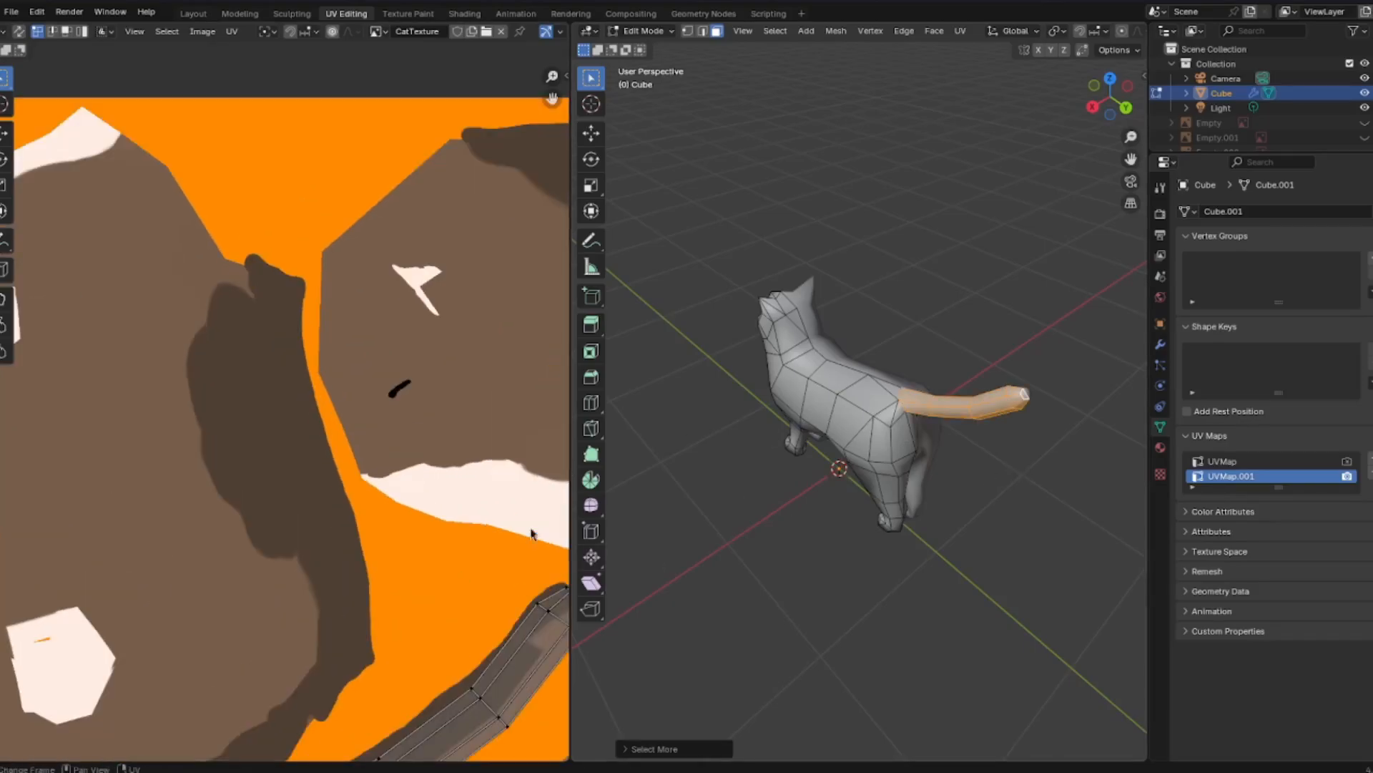
pyautogui.moveTo(420, 546); pyautogui.dragTo(334, 297, button='middle')
pyautogui.scroll(3, 980, 354)
pyautogui.moveTo(980, 354); pyautogui.dragTo(1034, 316, button='middle')
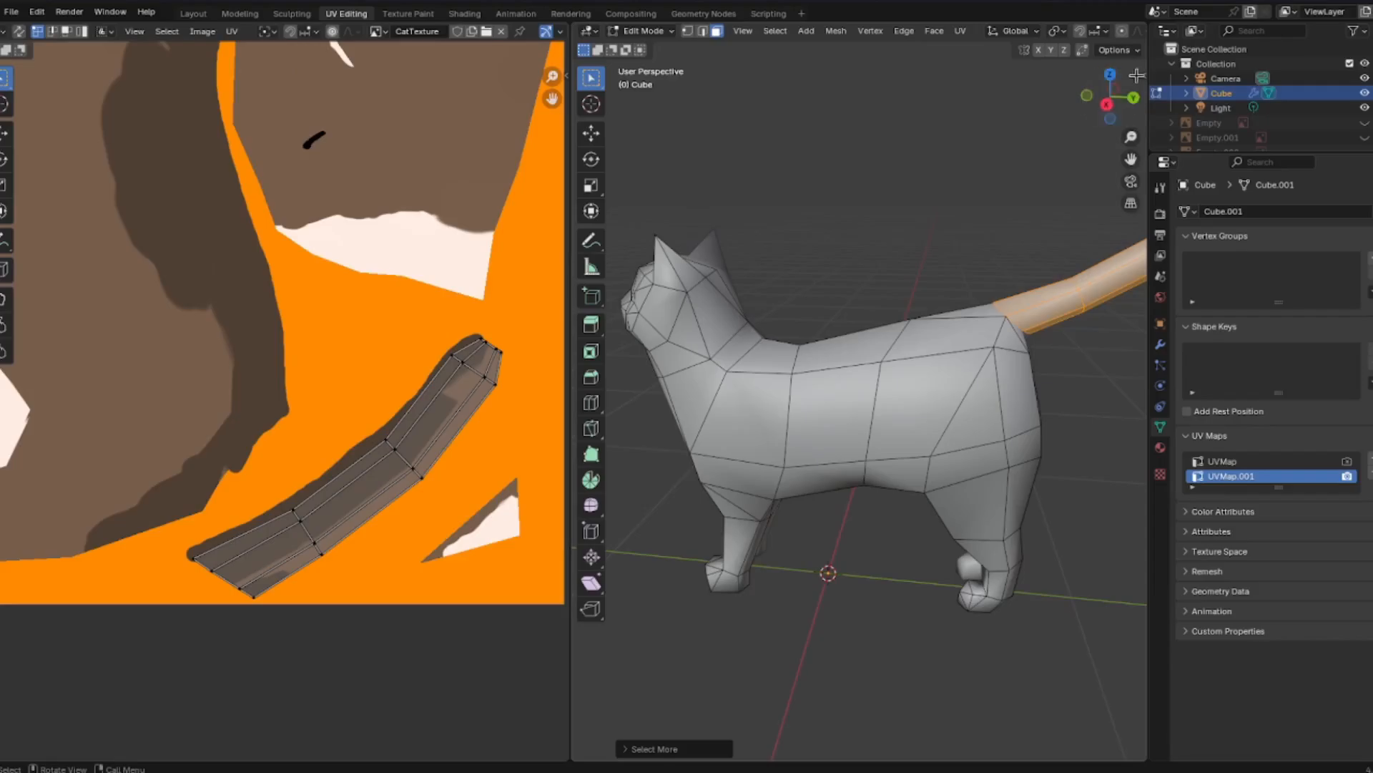
pyautogui.click(1105, 104)
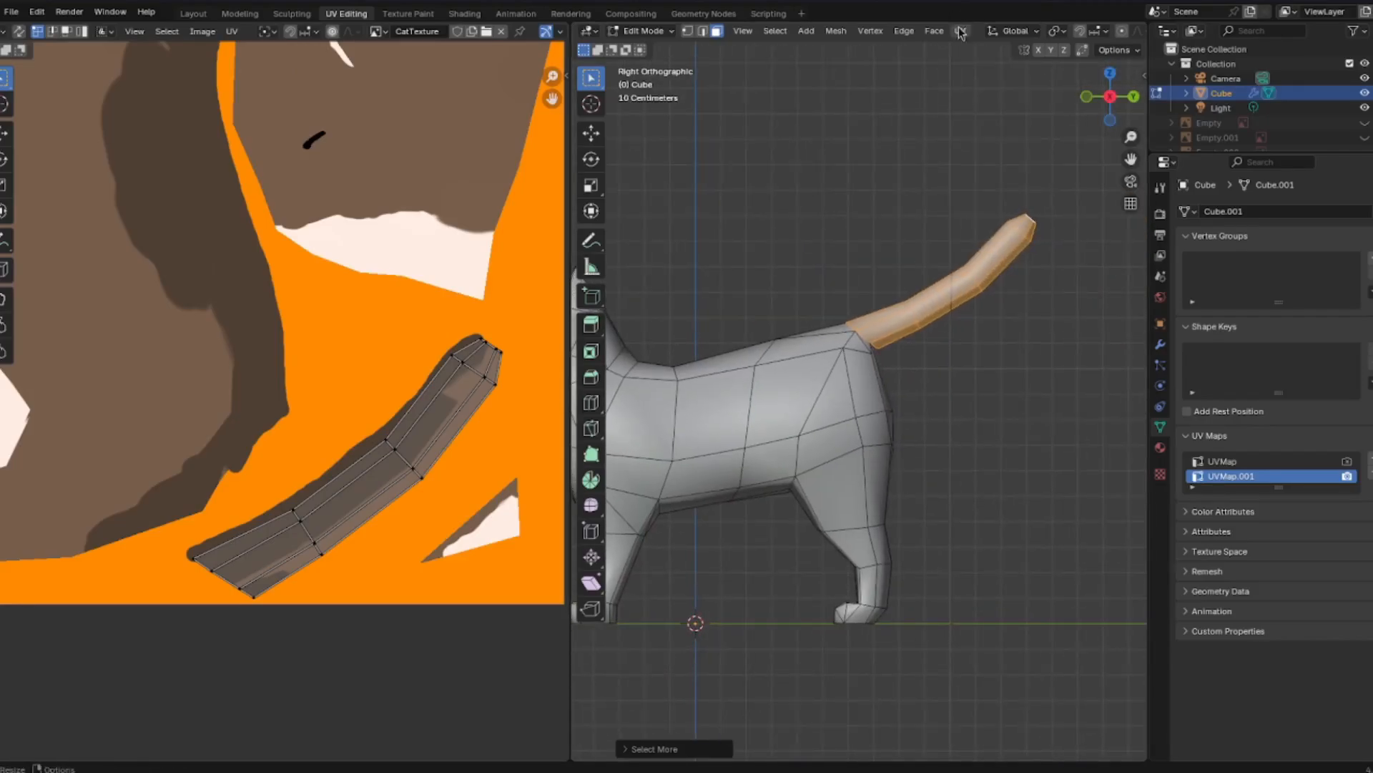
pyautogui.click(960, 31)
# - Select the underside faces of the hind and front paws and grow the selection five times over the legs and body side
pyautogui.moveTo(890, 543); pyautogui.dragTo(929, 402, button='middle')
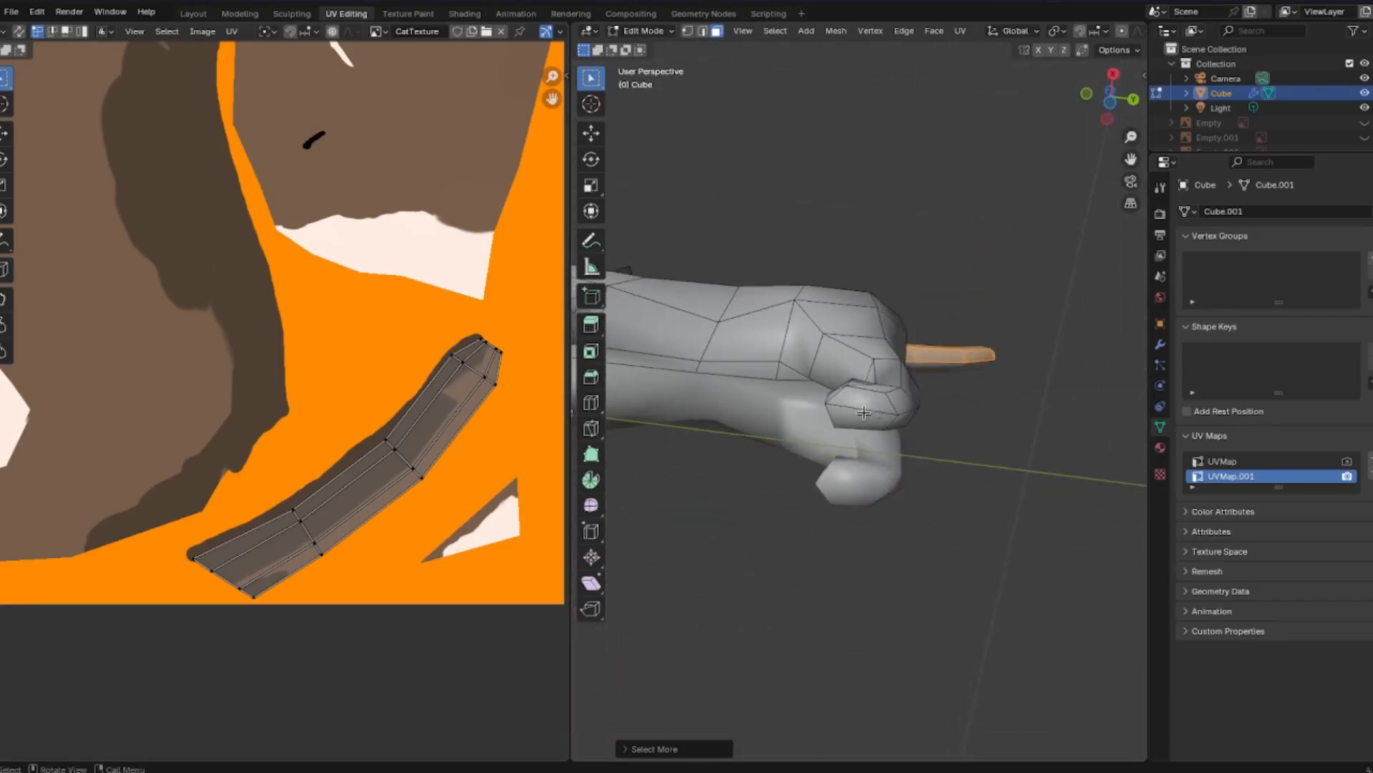
pyautogui.click(852, 398)
pyautogui.keyDown('shift'); pyautogui.moveTo(659, 477); pyautogui.dragTo(1000, 482, button='middle'); pyautogui.keyUp('shift')
pyautogui.keyDown('shift'); pyautogui.click(865, 365); pyautogui.keyUp('shift')
pyautogui.moveTo(865, 366); pyautogui.dragTo(811, 467, button='middle')
pyautogui.press('ctrl+KP_Add')
pyautogui.press('ctrl+KP_Add')
pyautogui.press('ctrl+KP_Add')
pyautogui.press('ctrl+KP_Add')
pyautogui.press('ctrl+KP_Add')
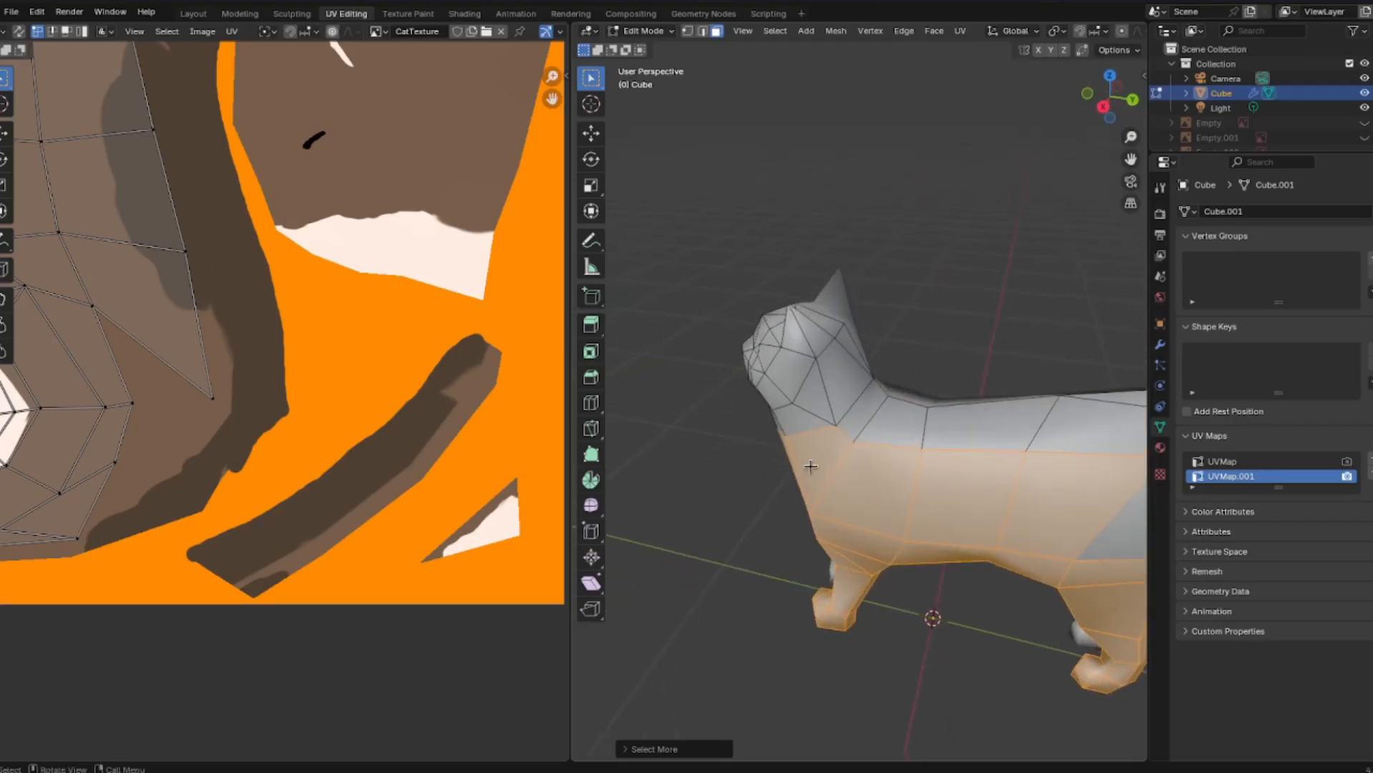
# - Add the remaining back and rump faces to the selection so it covers the body half between neck and tail
pyautogui.moveTo(889, 434); pyautogui.dragTo(825, 470, button='middle')
pyautogui.keyDown('shift'); pyautogui.moveTo(825, 470); pyautogui.dragTo(870, 427); pyautogui.keyUp('shift')
pyautogui.keyDown('shift'); pyautogui.click(959, 591); pyautogui.keyUp('shift')
pyautogui.keyDown('shift'); pyautogui.click(1036, 575); pyautogui.keyUp('shift')
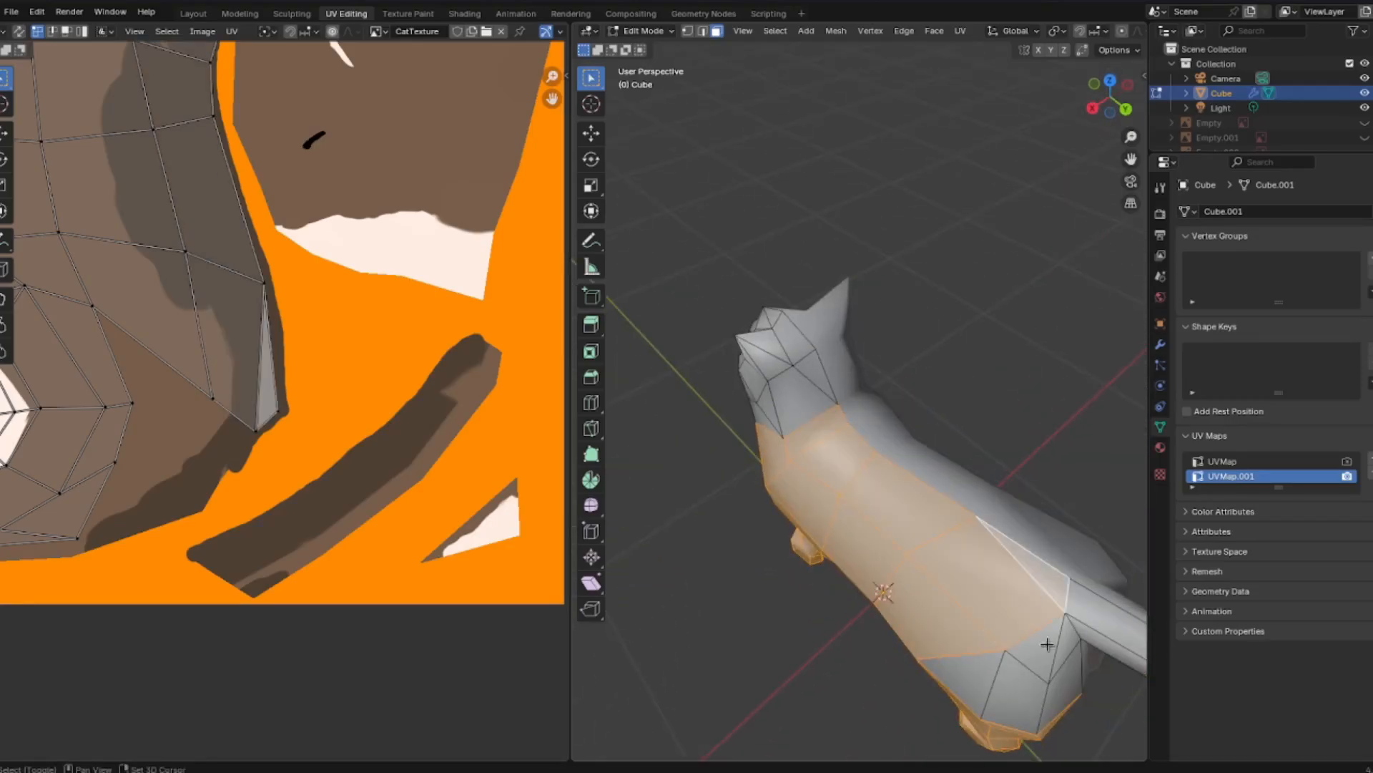
pyautogui.keyDown('shift'); pyautogui.click(1048, 647); pyautogui.keyUp('shift')
pyautogui.keyDown('shift'); pyautogui.click(1061, 644); pyautogui.keyUp('shift')
pyautogui.keyDown('shift'); pyautogui.moveTo(1064, 646); pyautogui.dragTo(978, 668); pyautogui.keyUp('shift')
pyautogui.moveTo(977, 668); pyautogui.dragTo(931, 425, button='middle')
# - Unwrap the selected body and leg faces with the Minimum Stretch method
pyautogui.scroll(-3, 276, 409)
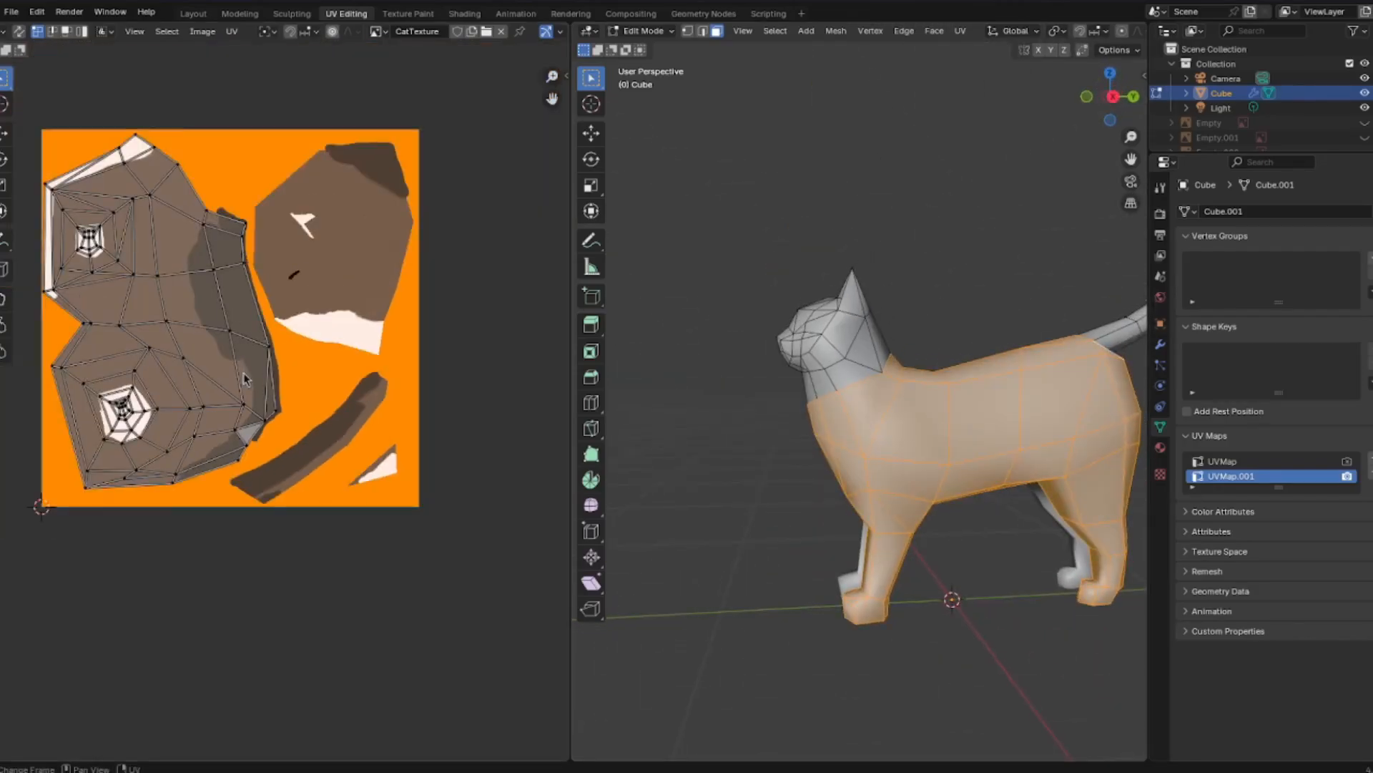
pyautogui.moveTo(276, 409); pyautogui.dragTo(299, 426, button='middle')
pyautogui.click(960, 31)
pyautogui.moveTo(1009, 48)
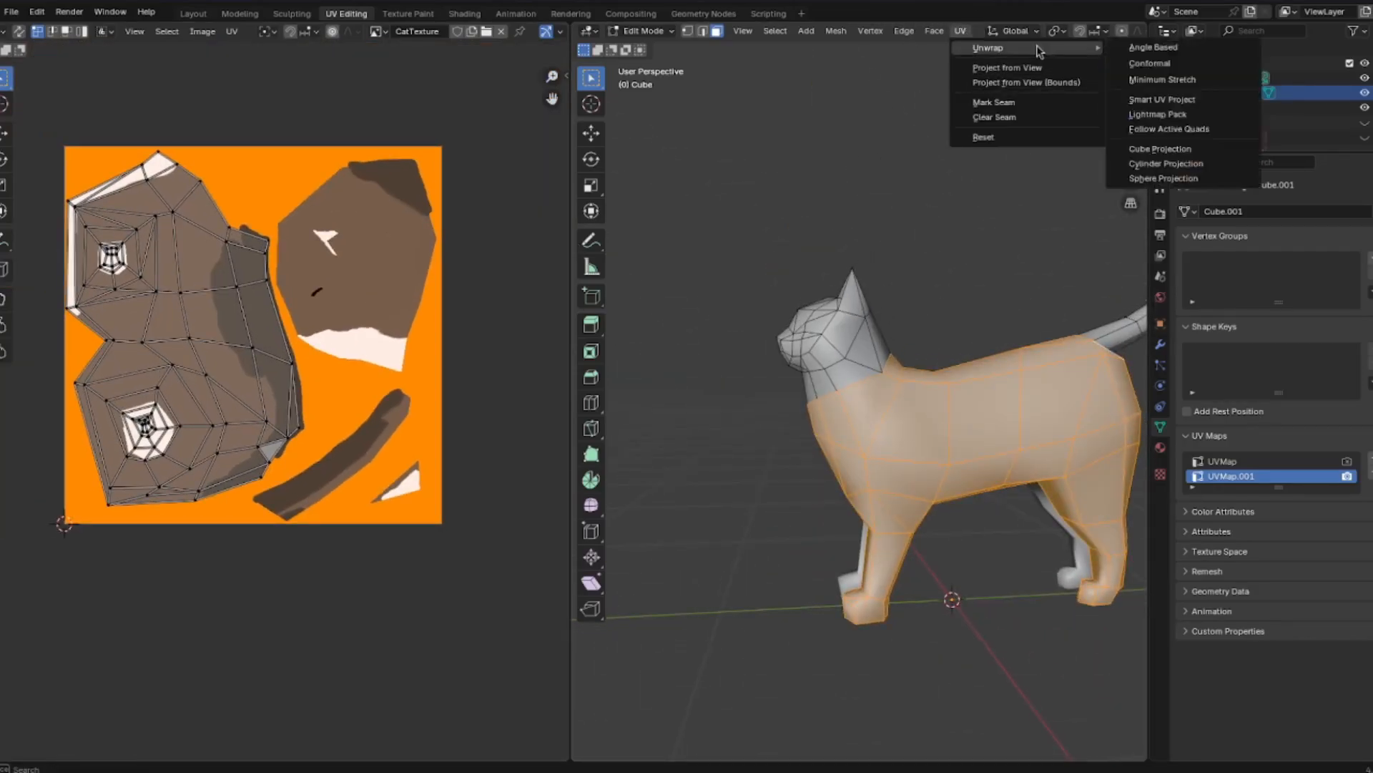
pyautogui.click(1166, 77)
pyautogui.scroll(4, 386, 279)
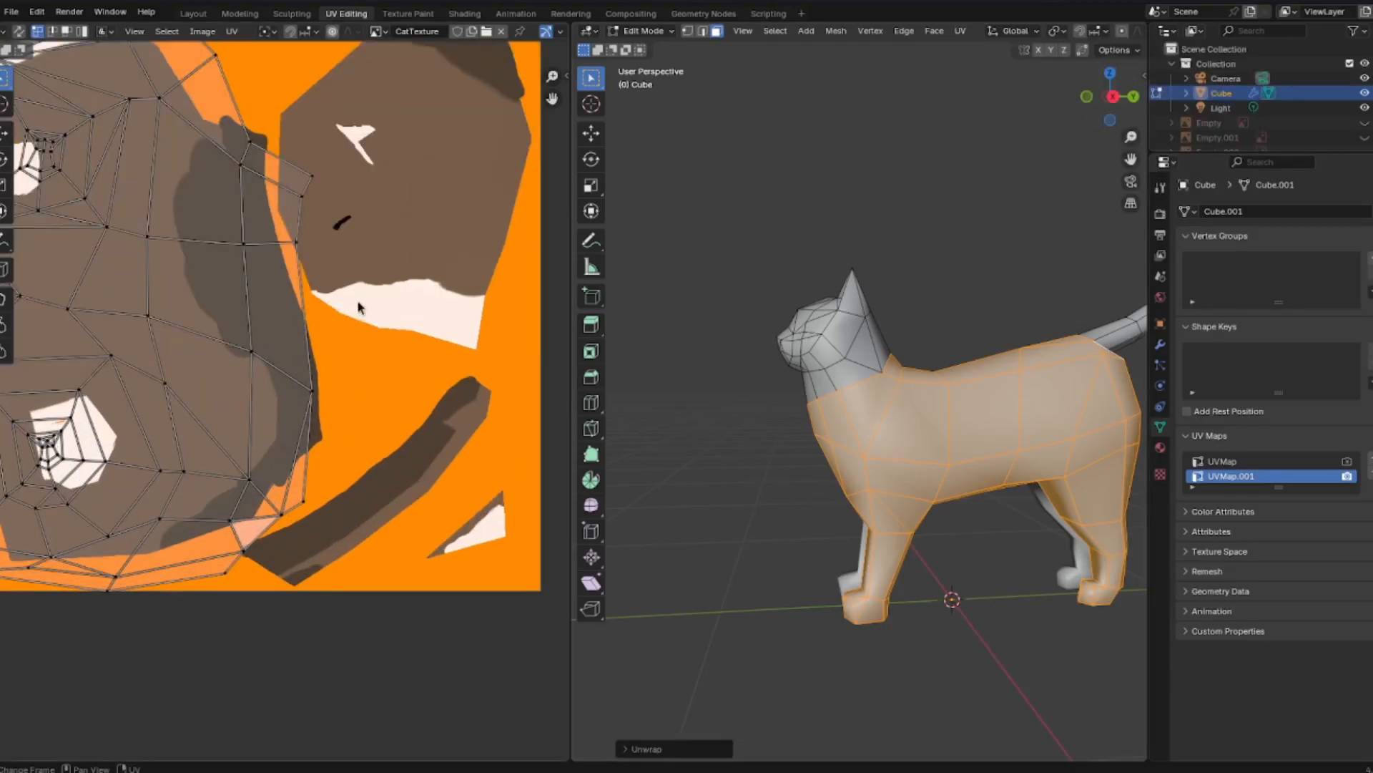
pyautogui.scroll(-2, 387, 279)
# - Rotate, scale and move the body's UV island over the painted body area, and open the cat's material properties
pyautogui.press('a')
pyautogui.press('r')
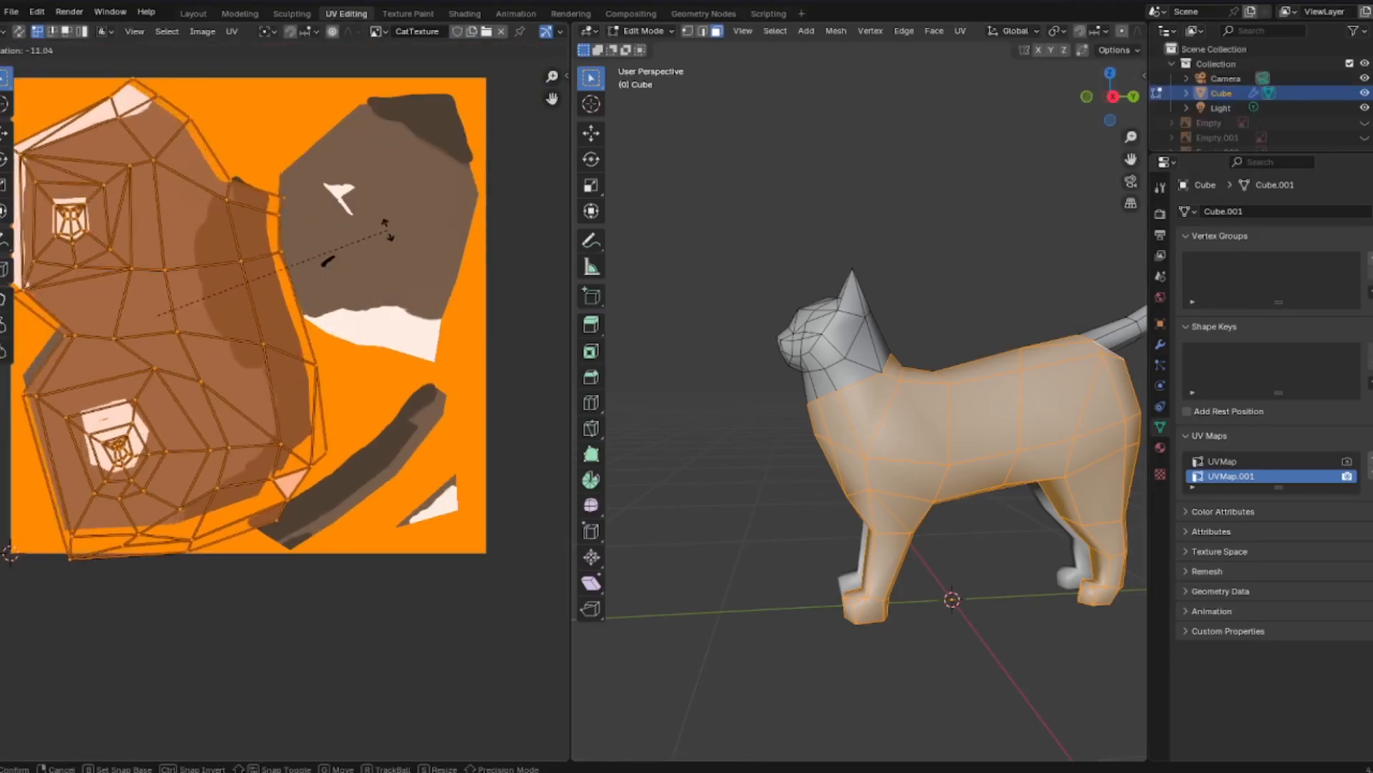
pyautogui.click(387, 232)
pyautogui.press('s')
pyautogui.click(358, 247)
pyautogui.press('g')
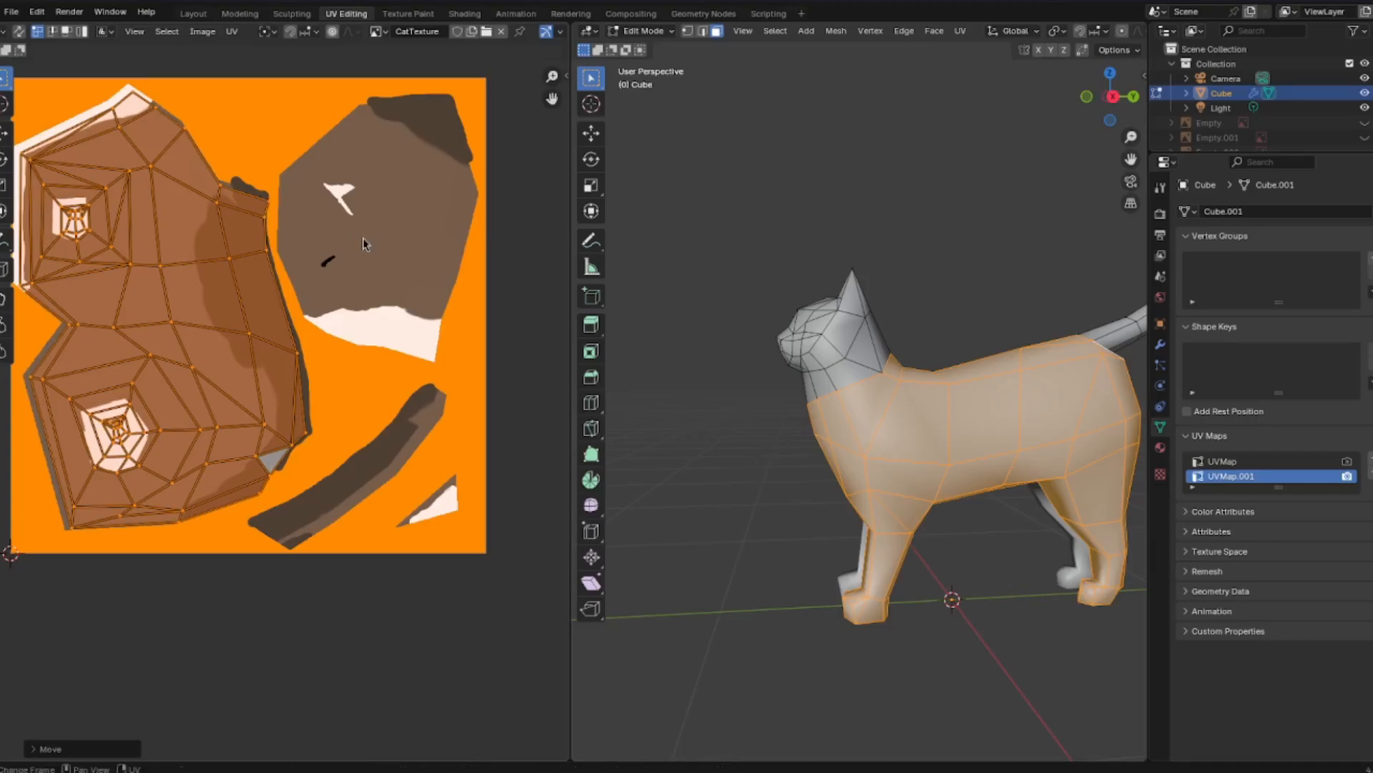
pyautogui.click(363, 238)
pyautogui.click(1160, 449)
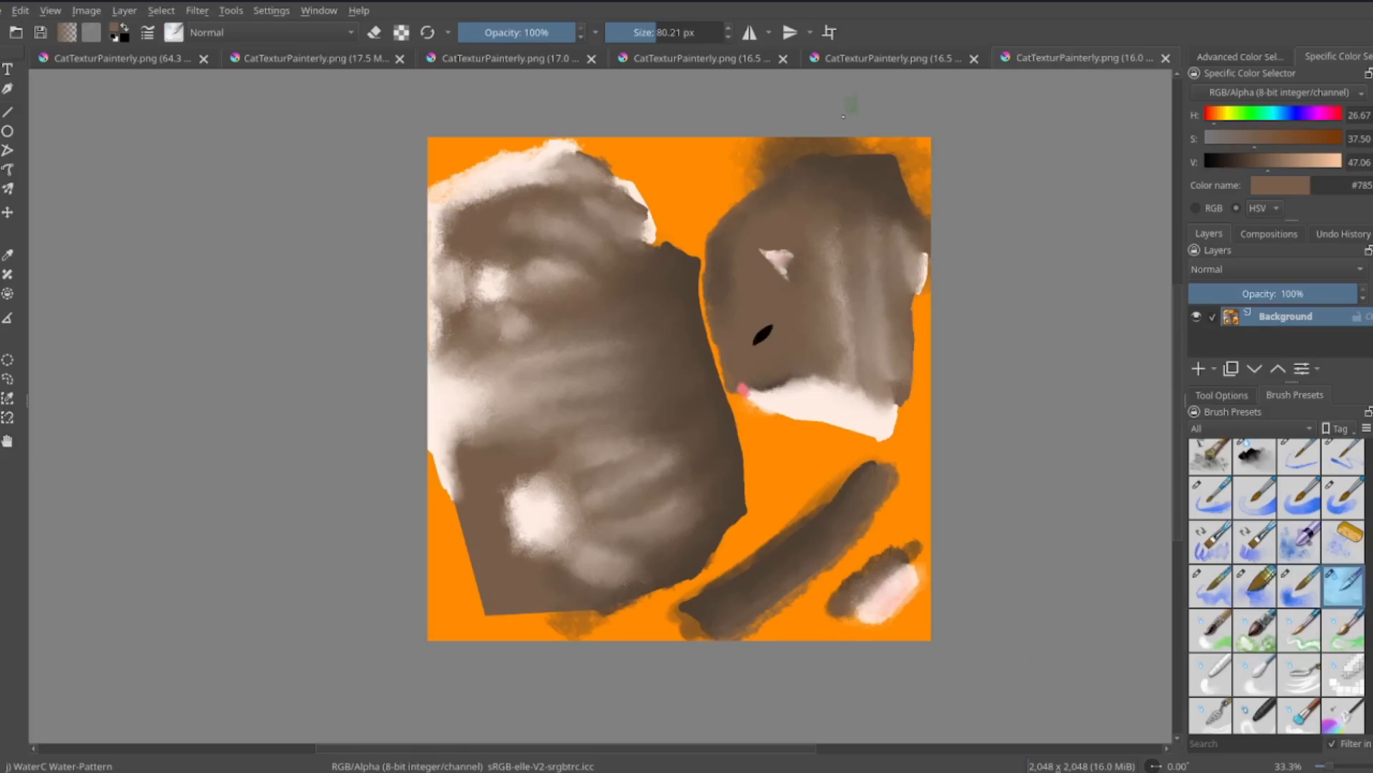
# - Switch to Krita, bring up the first CatTexturPainterly.png document and make Paint Layer 1 visible
pyautogui.click(190, 63)
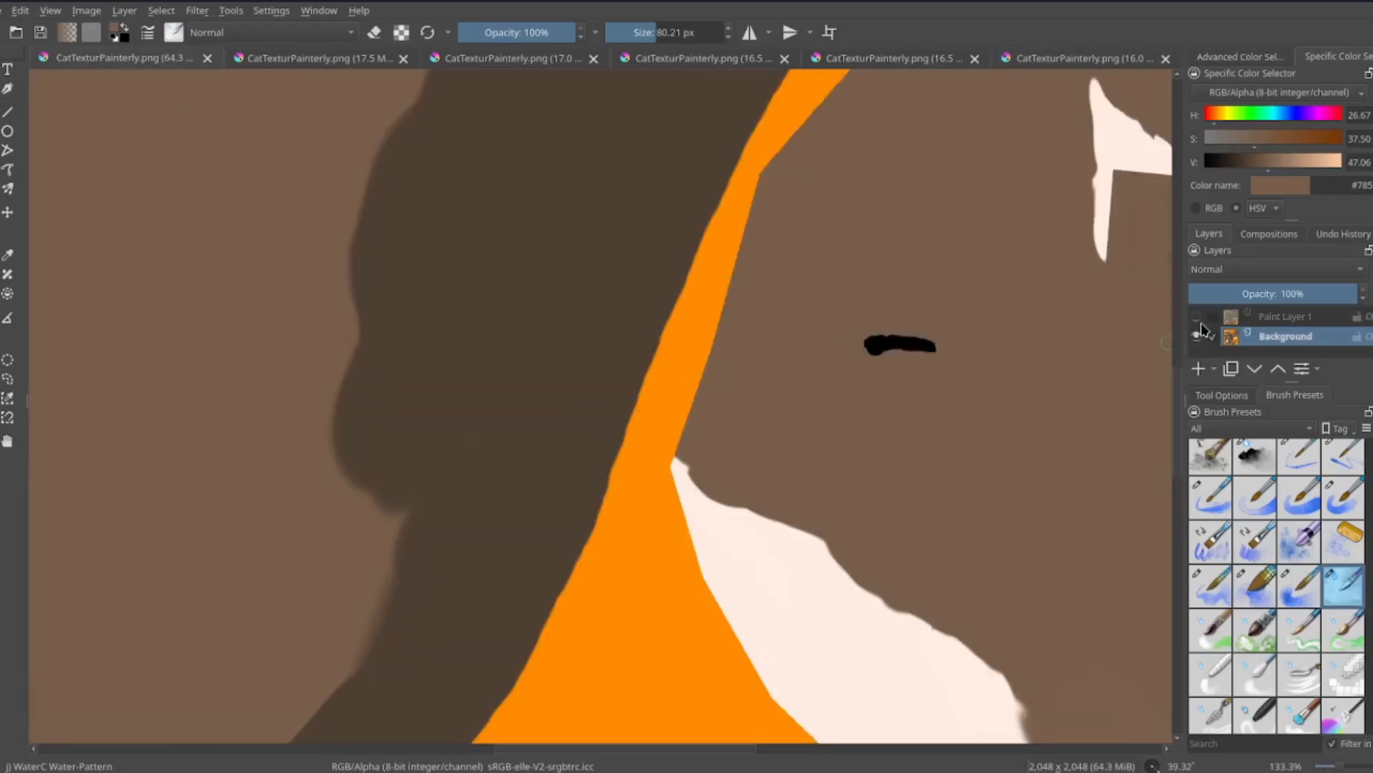
pyautogui.scroll(-1, 519, 443)
pyautogui.scroll(-1, 619, 337)
pyautogui.scroll(2, 726, 383)
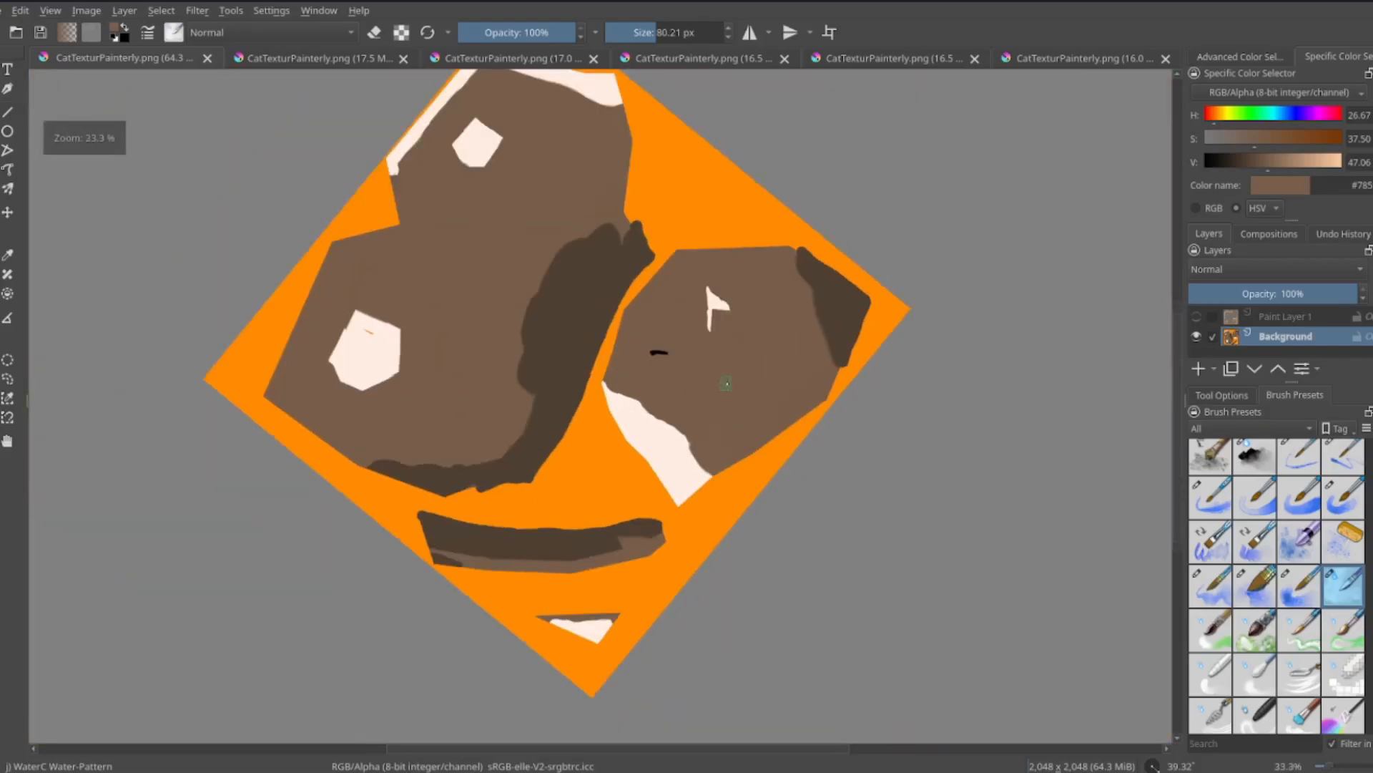
pyautogui.click(1197, 316)
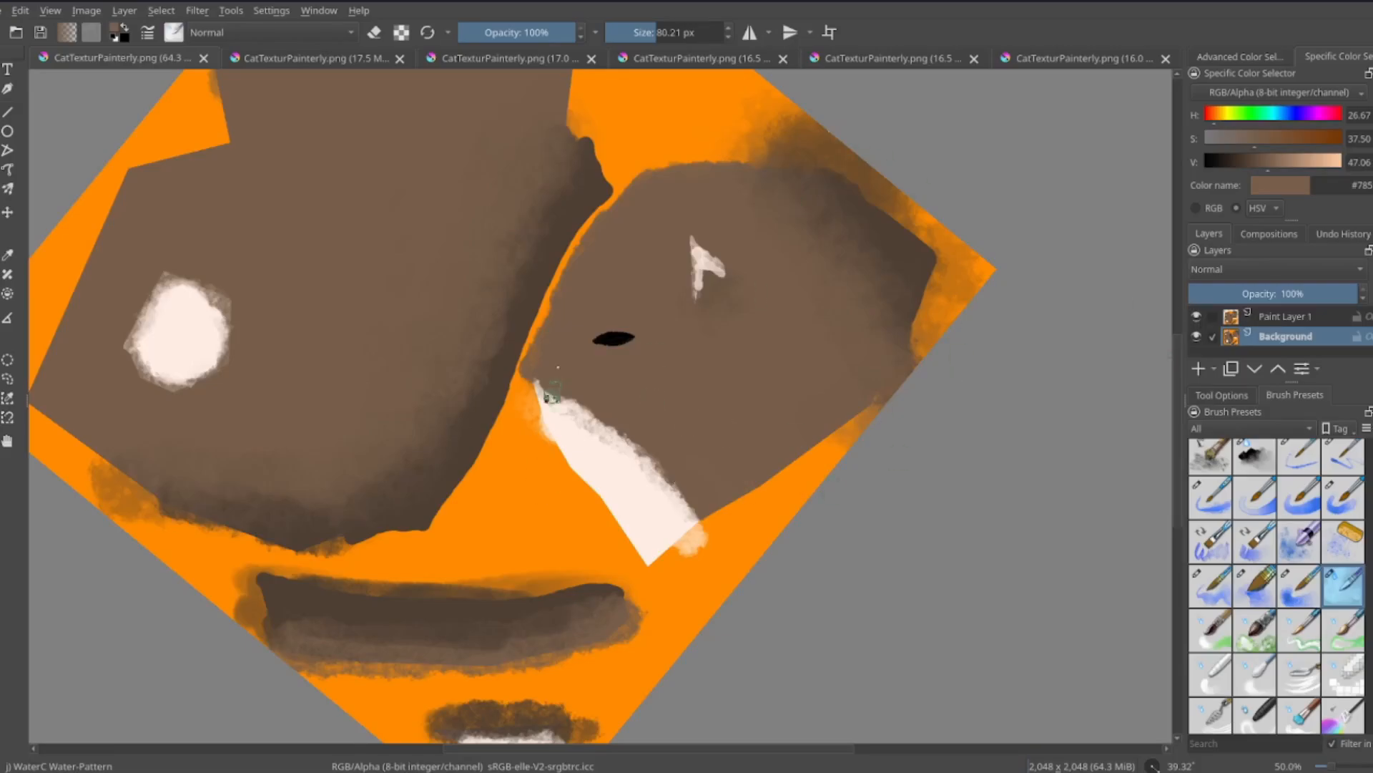
# - Browse the brush presets, filter them by the Water Color tag and choose the WaterC Flat Decay Tilt brush
pyautogui.scroll(-10, 1345, 616)
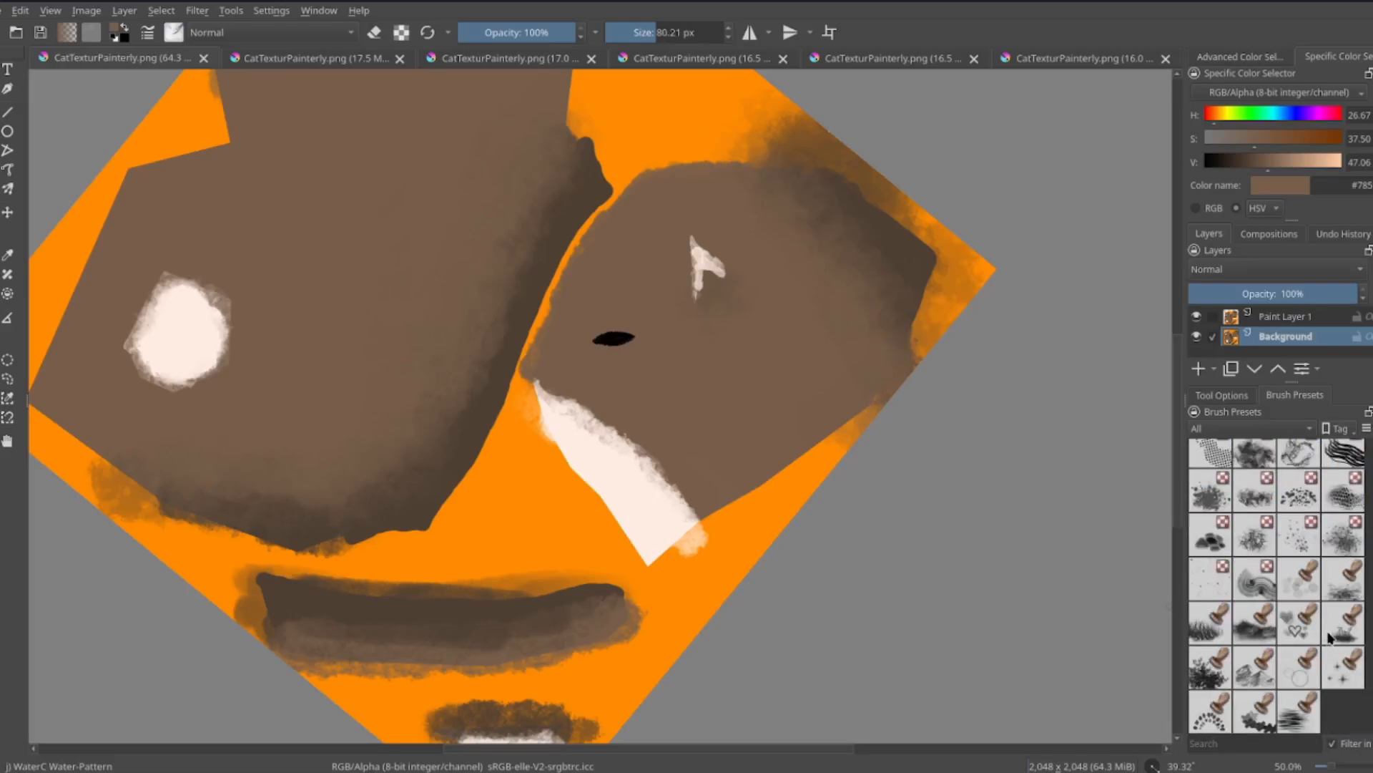
pyautogui.scroll(10, 1329, 637)
pyautogui.scroll(5, 1343, 667)
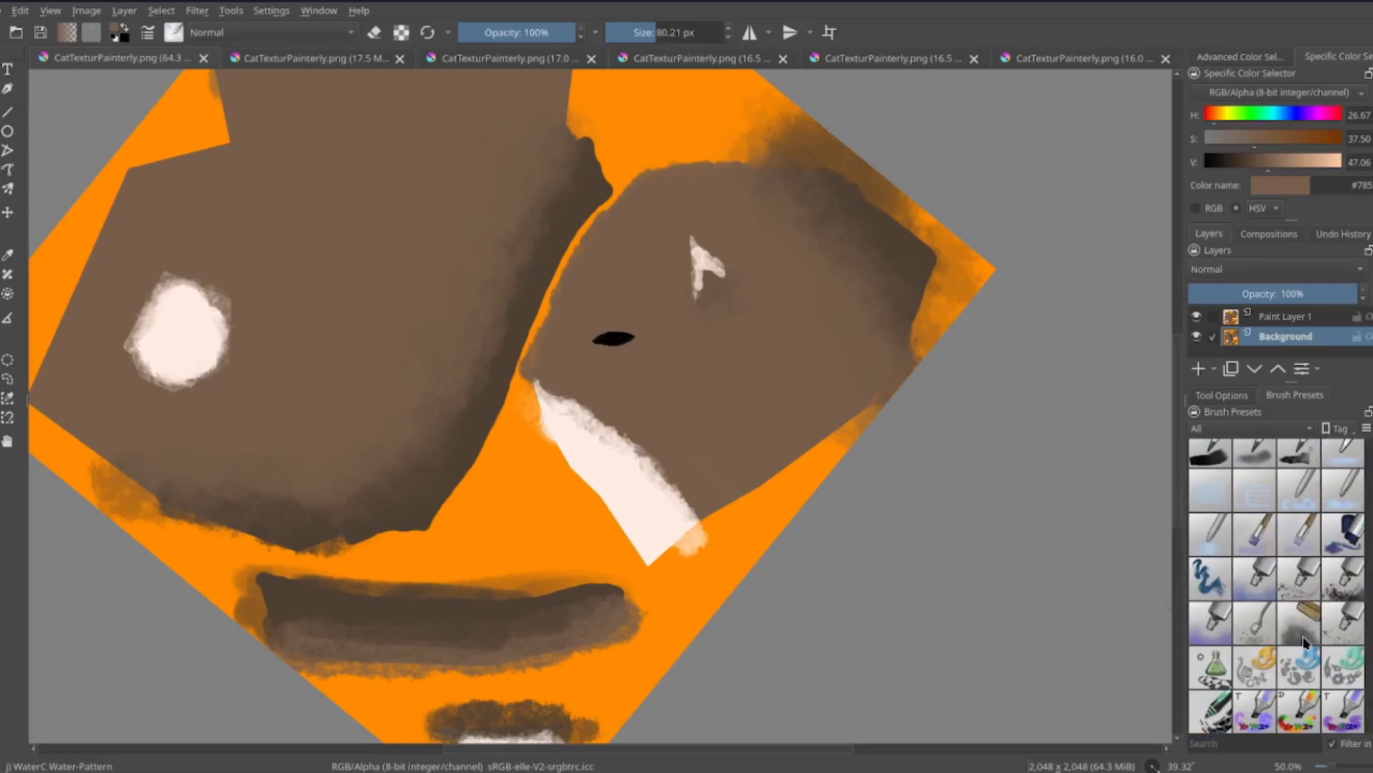
pyautogui.scroll(5, 1304, 635)
pyautogui.scroll(-5, 1304, 636)
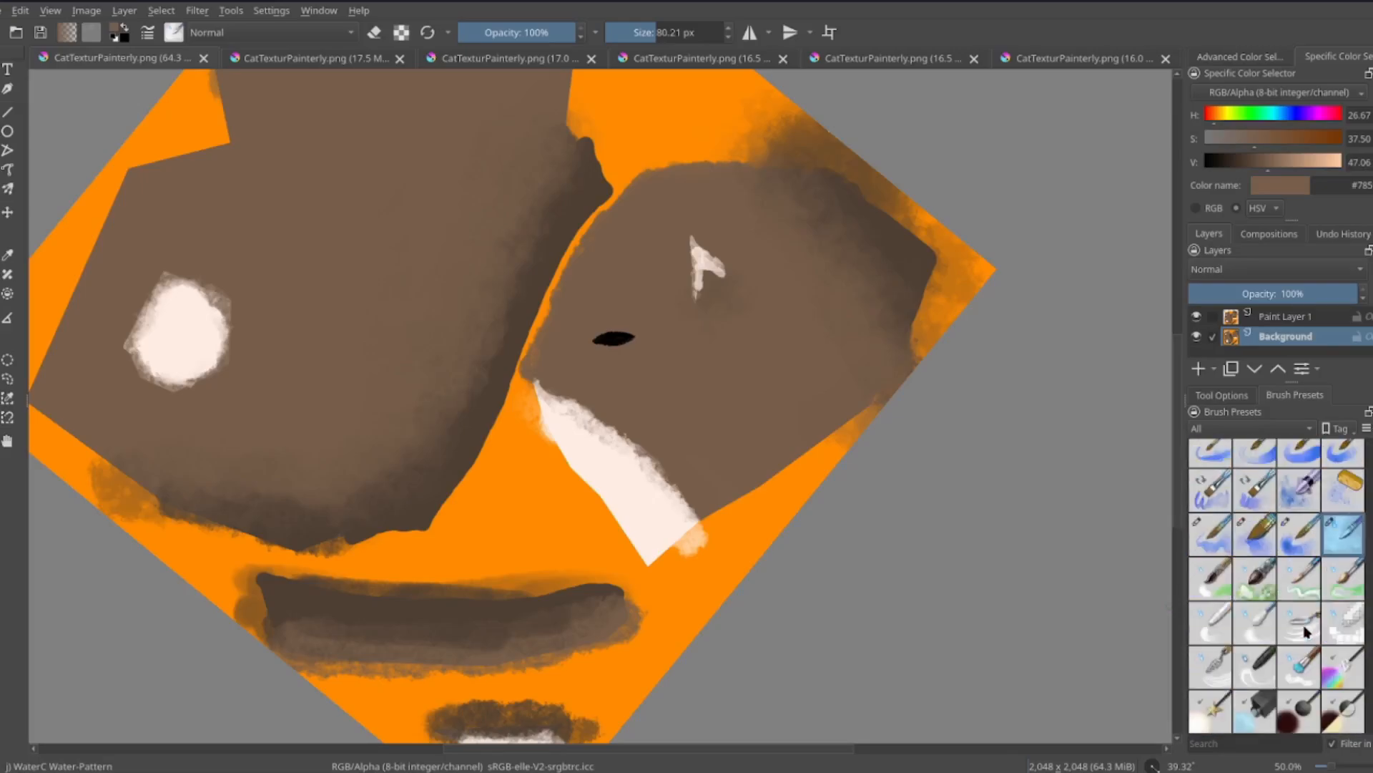
pyautogui.scroll(3, 1316, 611)
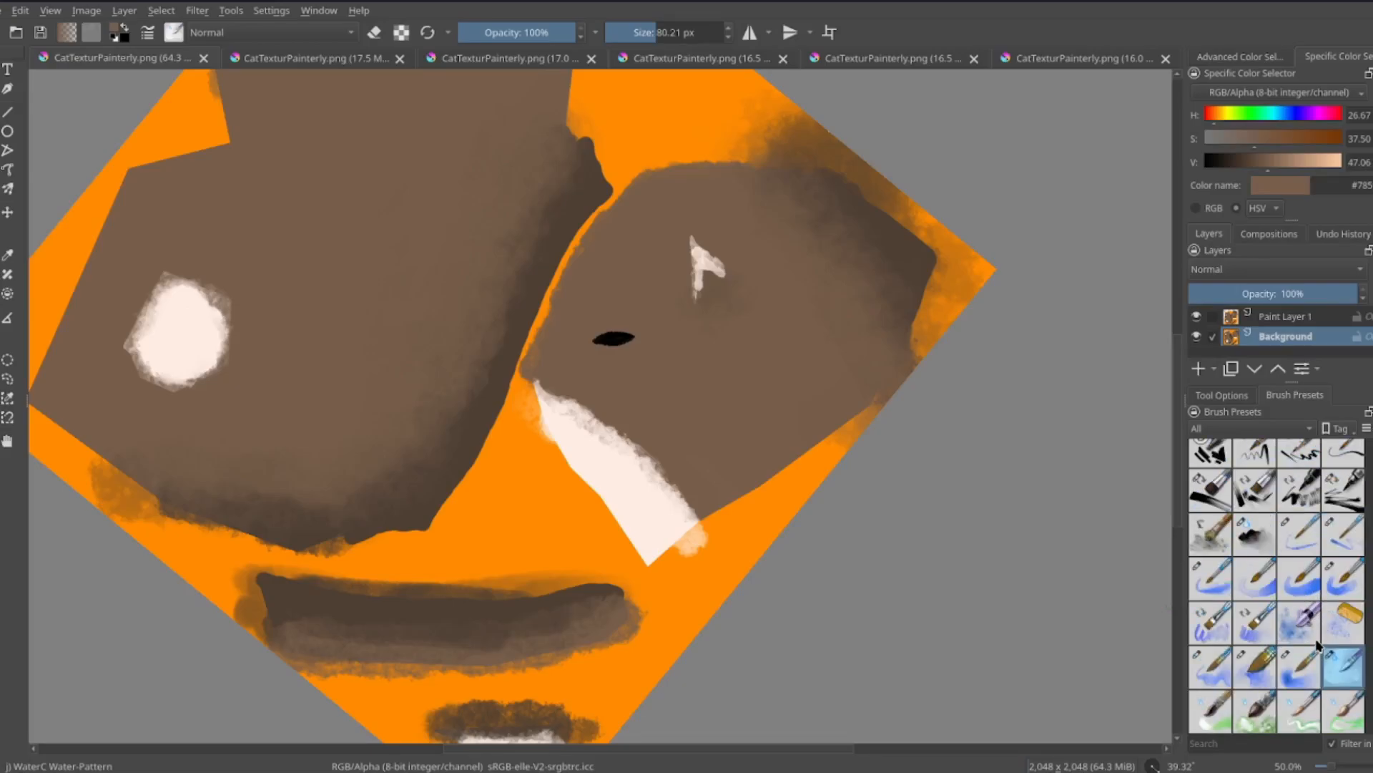
pyautogui.click(1264, 429)
pyautogui.click(1207, 673)
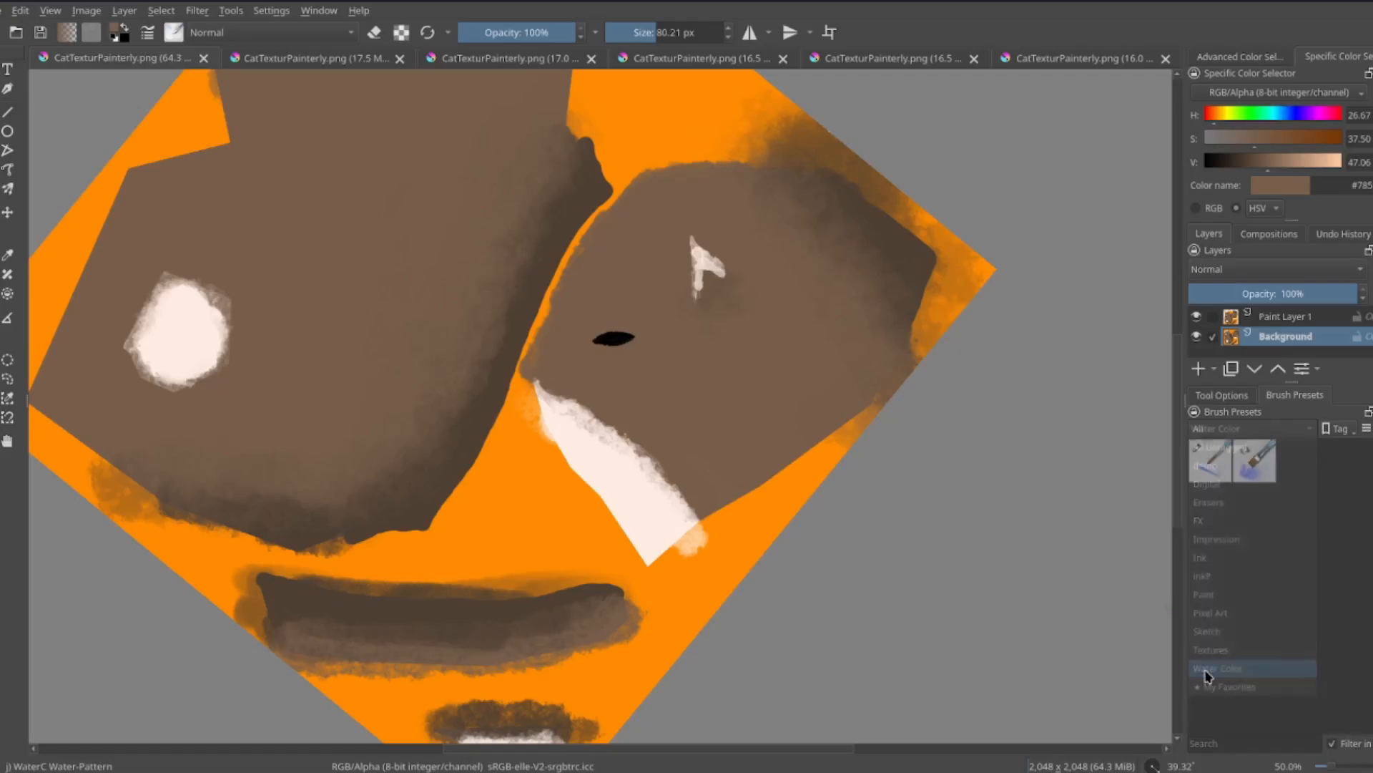
pyautogui.click(1255, 461)
pyautogui.scroll(2, 772, 425)
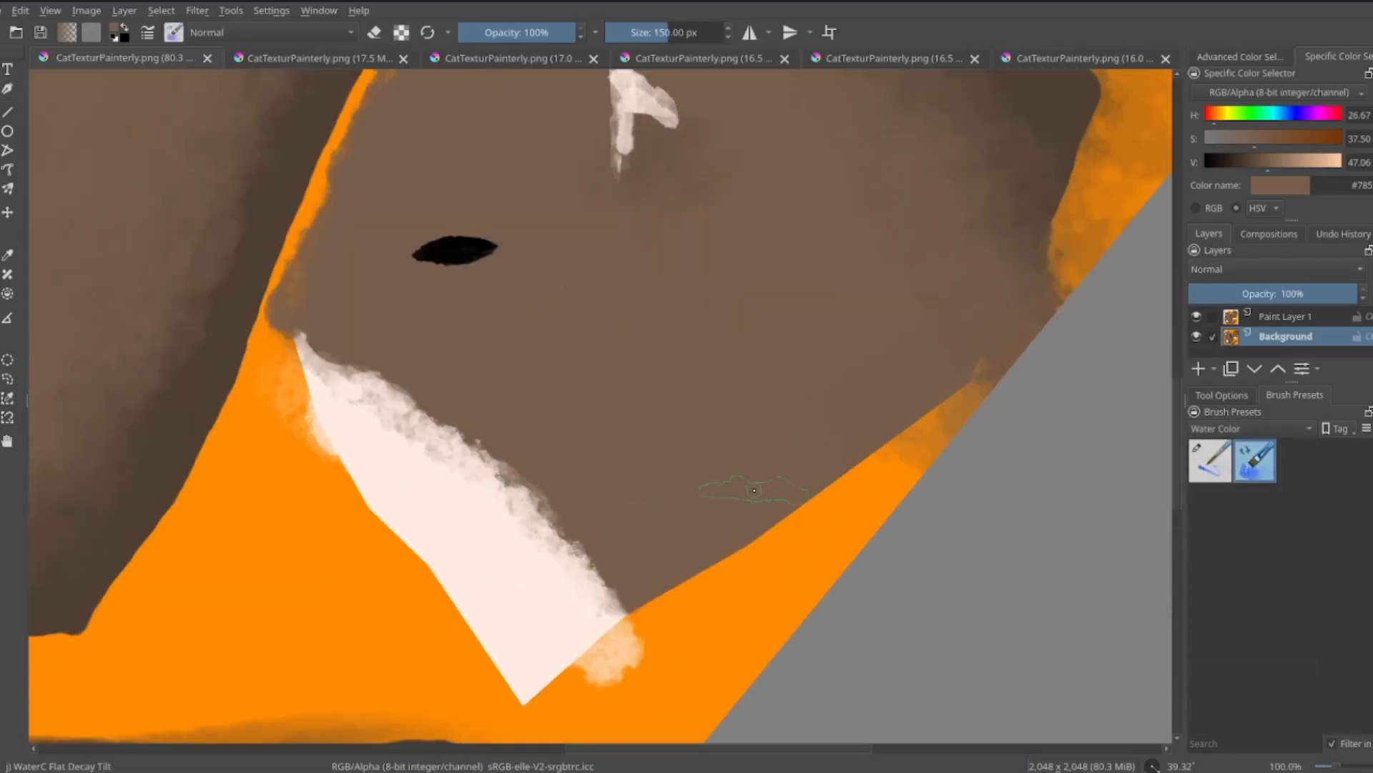
# - Compare the texture with Paint Layer 1 hidden and shown, and make Paint Layer 1 the active layer
pyautogui.click(1198, 317)
pyautogui.click(1198, 317)
pyautogui.click(1303, 317)
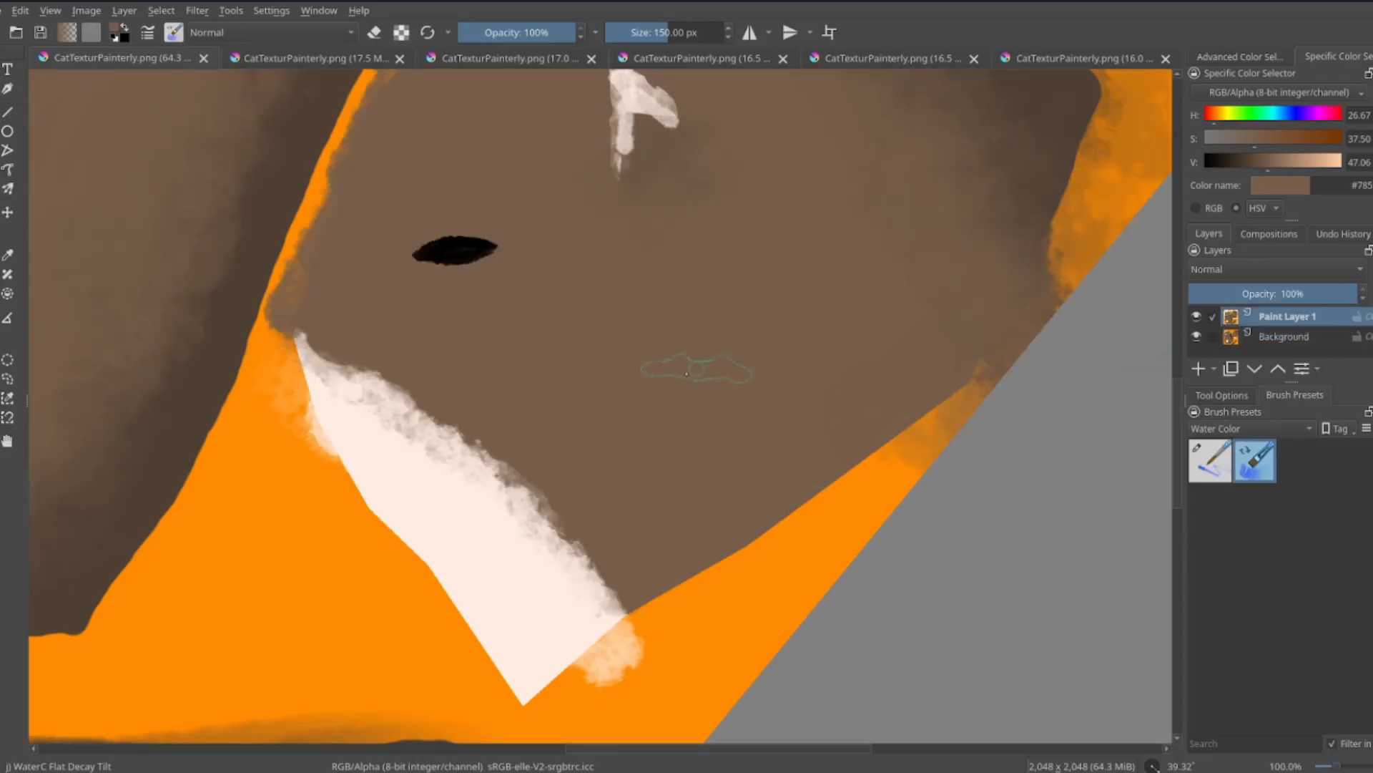
# - Try a brown stroke across the white muzzle band, undo it, and choose the WaterC Basic Lines-Wet brush
pyautogui.moveTo(501, 476)
pyautogui.mouseDown()
pyautogui.moveTo(515, 493)
pyautogui.moveTo(357, 573)
pyautogui.moveTo(474, 542)
pyautogui.mouseUp()
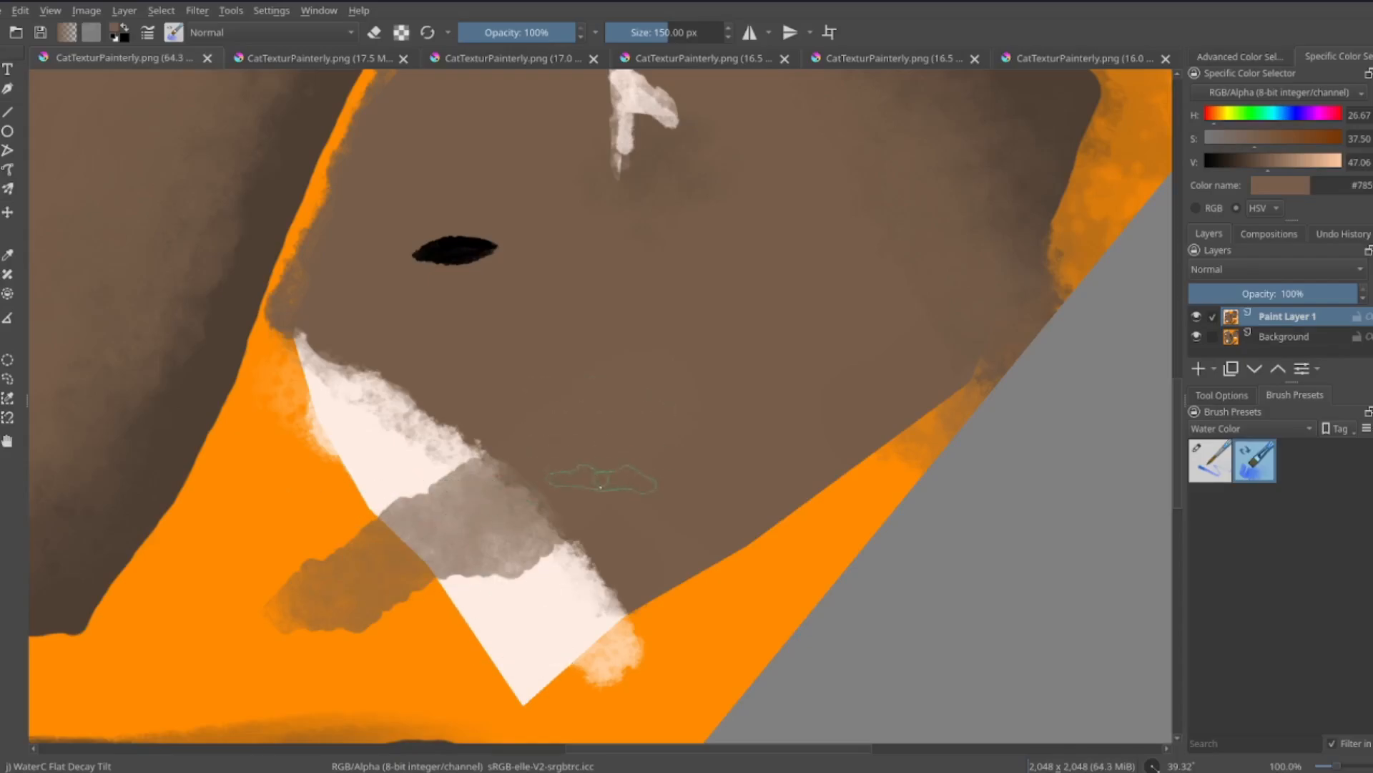
pyautogui.hotkey('ctrl', 'z')
pyautogui.click(1211, 464)
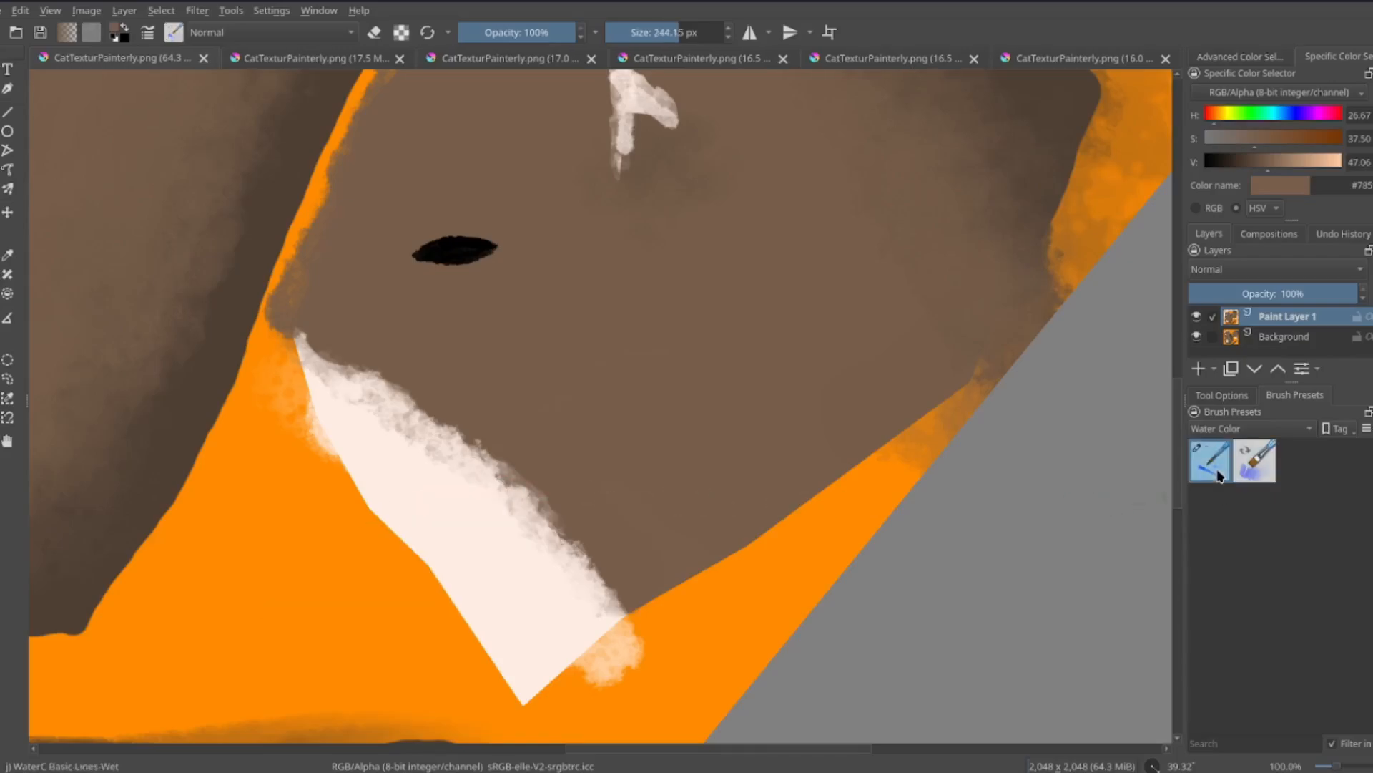
# - Try brown watercolour strokes along the inner edge of the white muzzle band and check the edge up close
pyautogui.moveTo(562, 555)
pyautogui.mouseDown()
pyautogui.moveTo(460, 521)
pyautogui.moveTo(510, 527)
pyautogui.mouseUp()
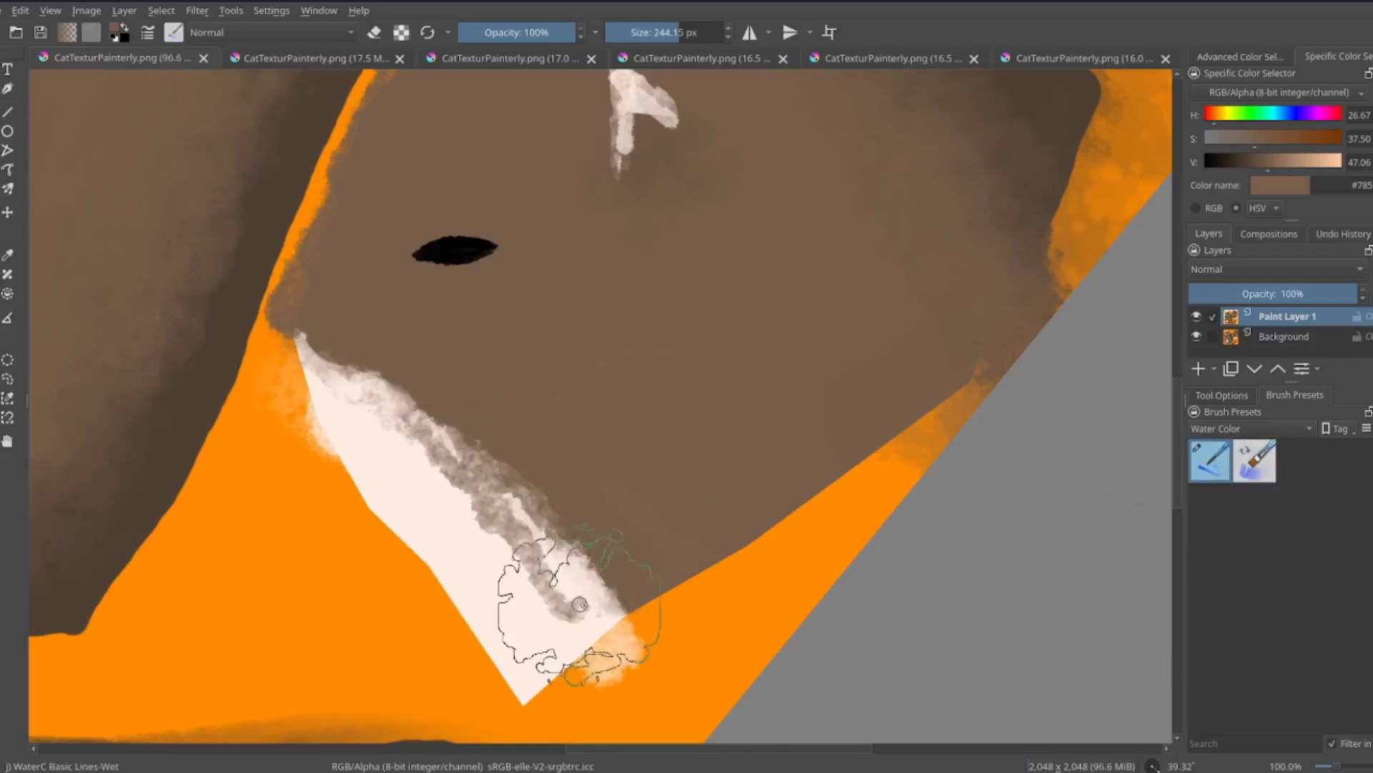
pyautogui.scroll(3, 475, 644)
pyautogui.scroll(-6, 610, 561)
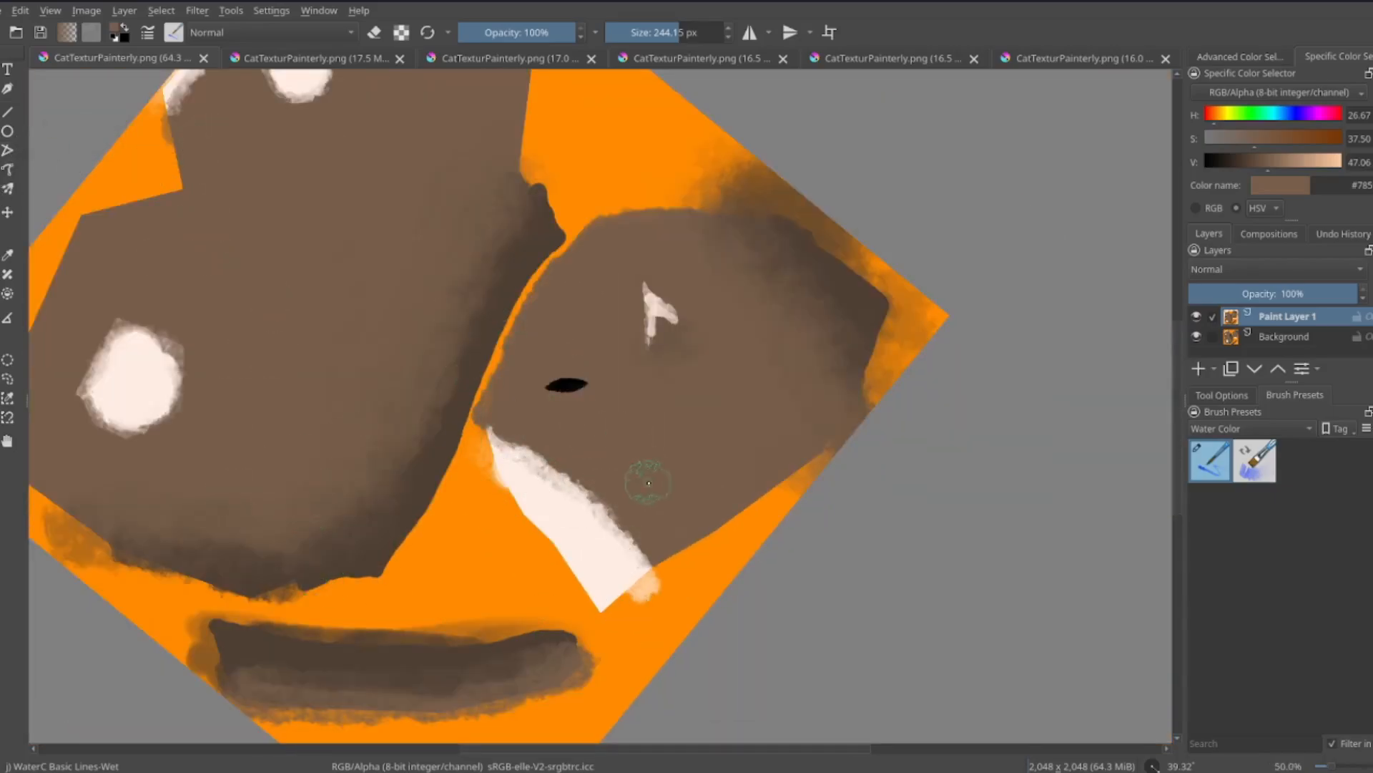
pyautogui.scroll(4, 644, 488)
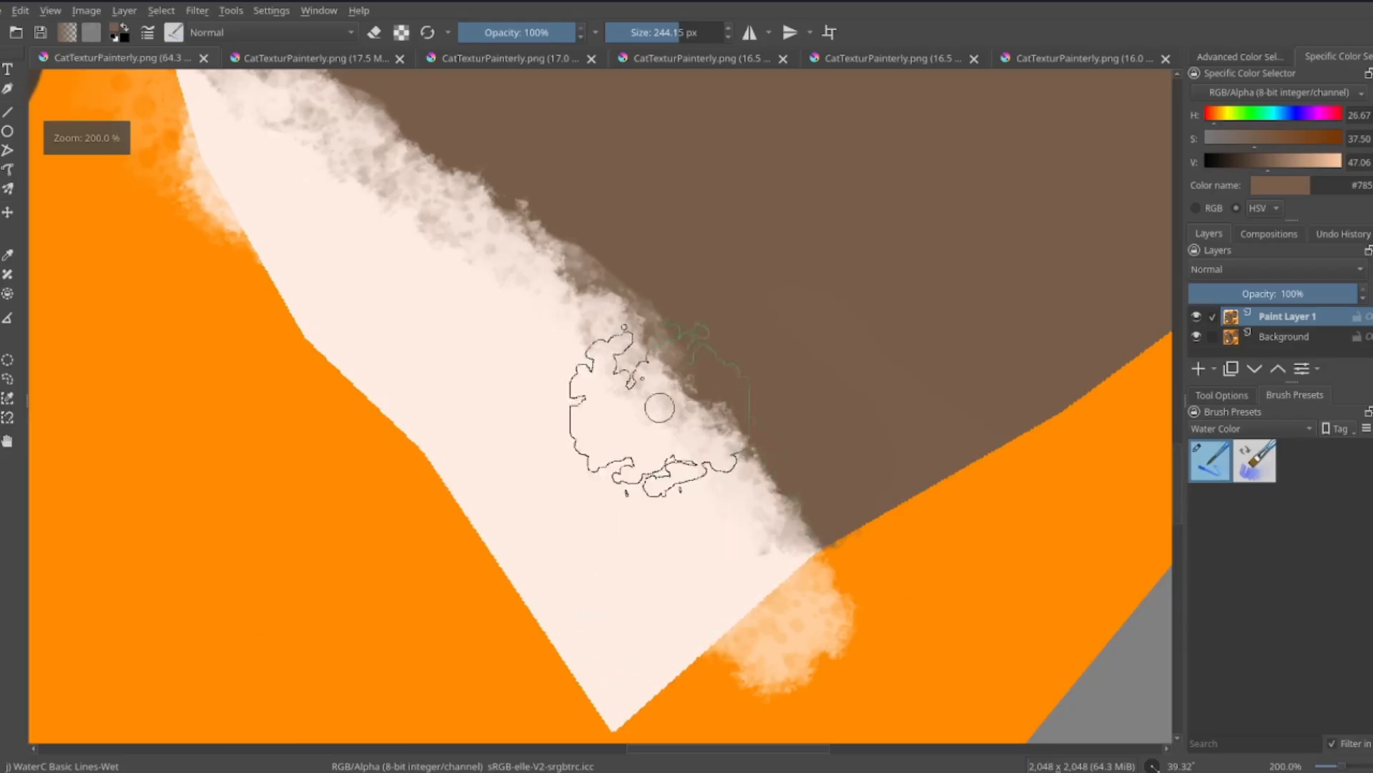
pyautogui.scroll(-2, 689, 483)
pyautogui.scroll(-2, 689, 484)
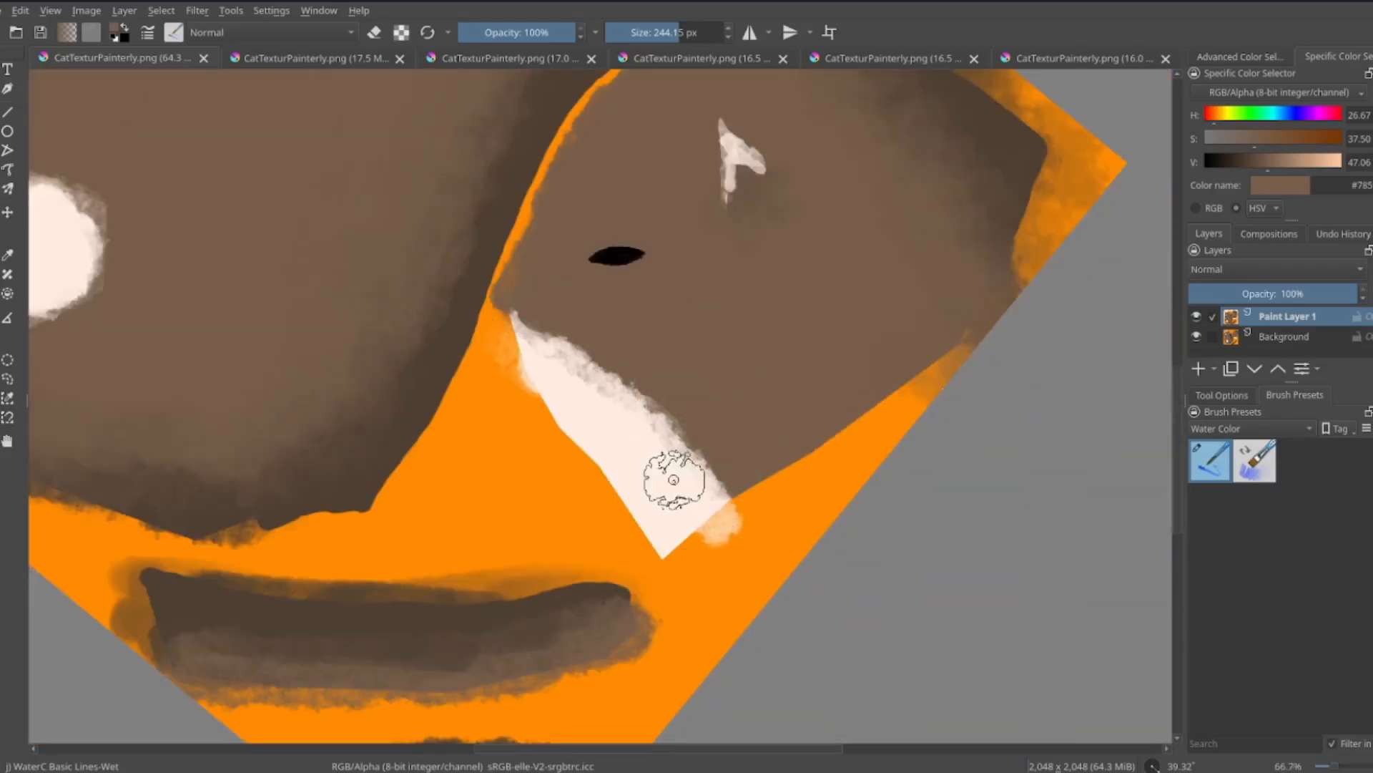
pyautogui.scroll(-2, 629, 490)
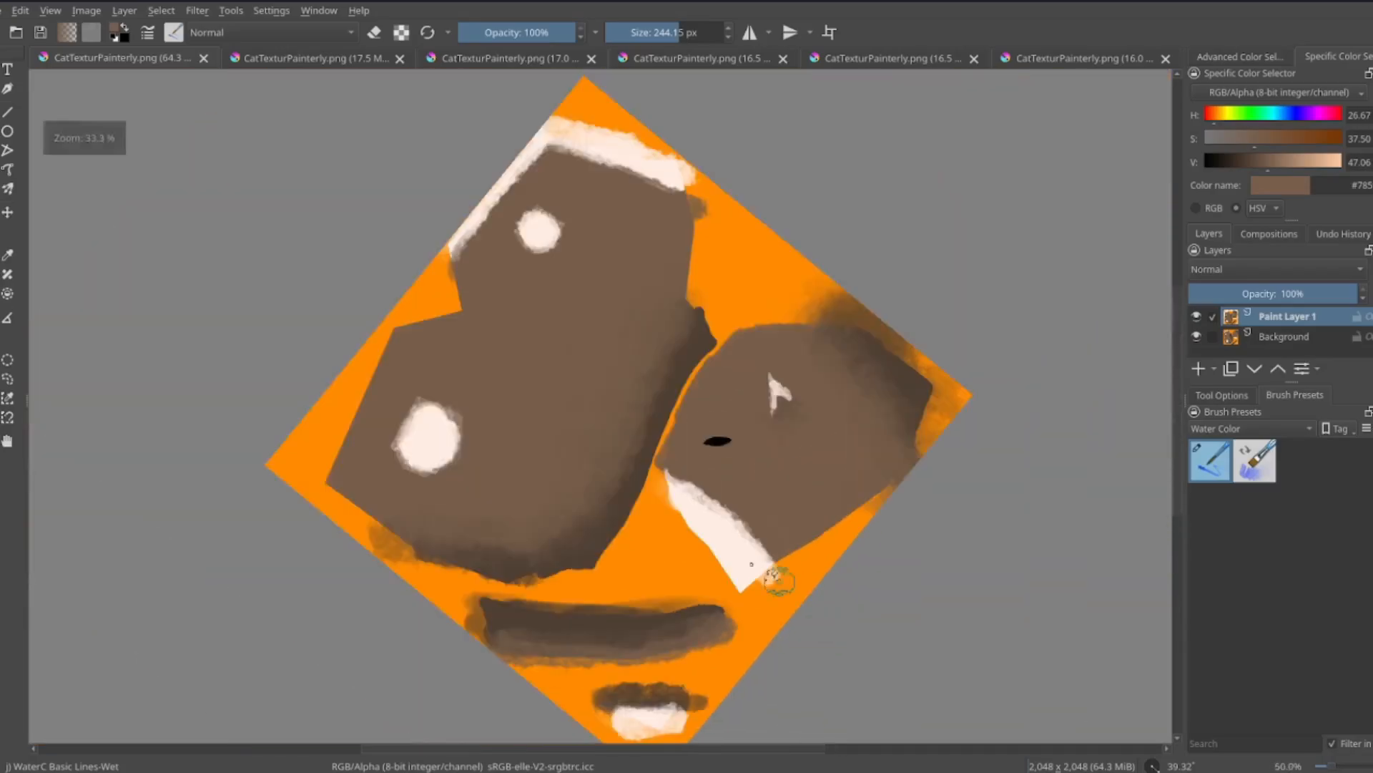
# - Paint brown watercolour strokes around the rims of the two white paw spots on the body to refine their edges
pyautogui.scroll(4, 344, 399)
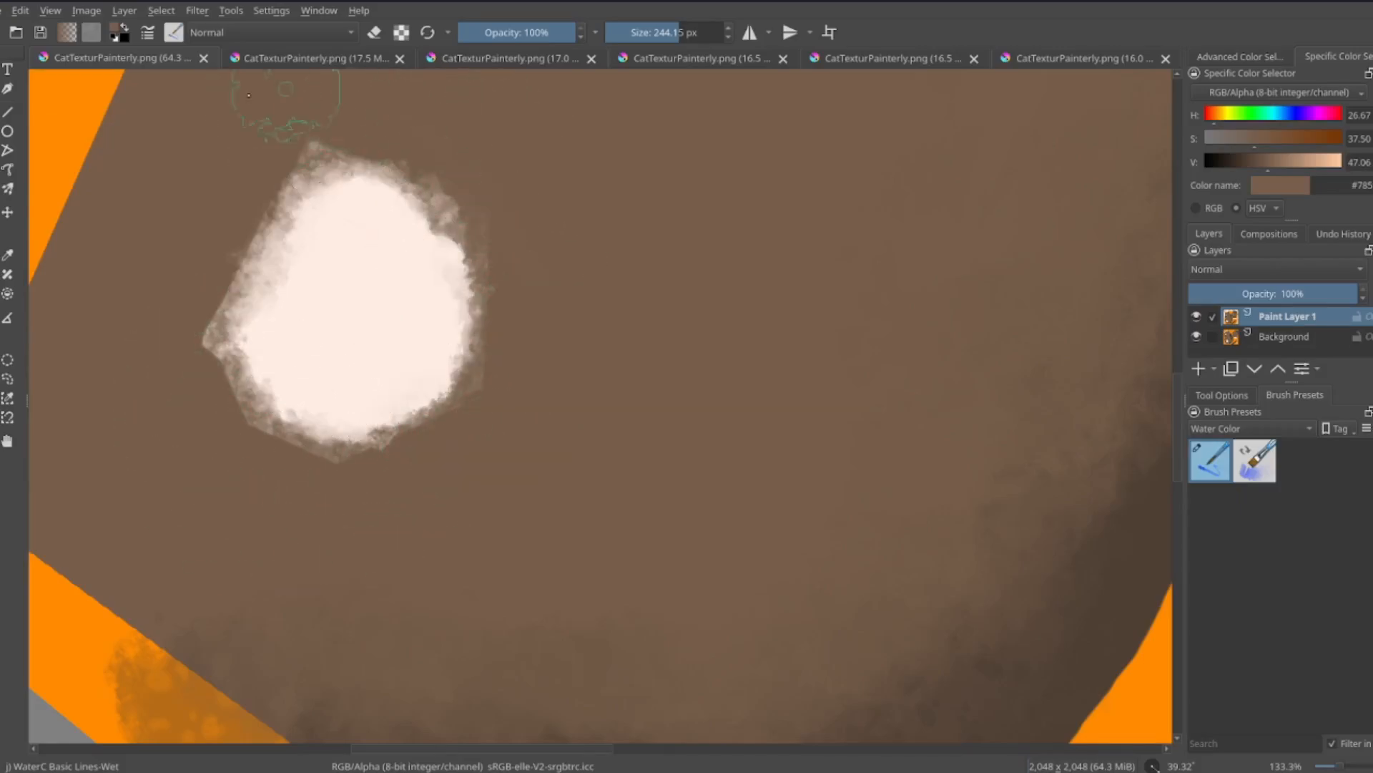
pyautogui.moveTo(301, 89)
pyautogui.mouseDown()
pyautogui.moveTo(327, 138)
pyautogui.moveTo(286, 169)
pyautogui.mouseUp()
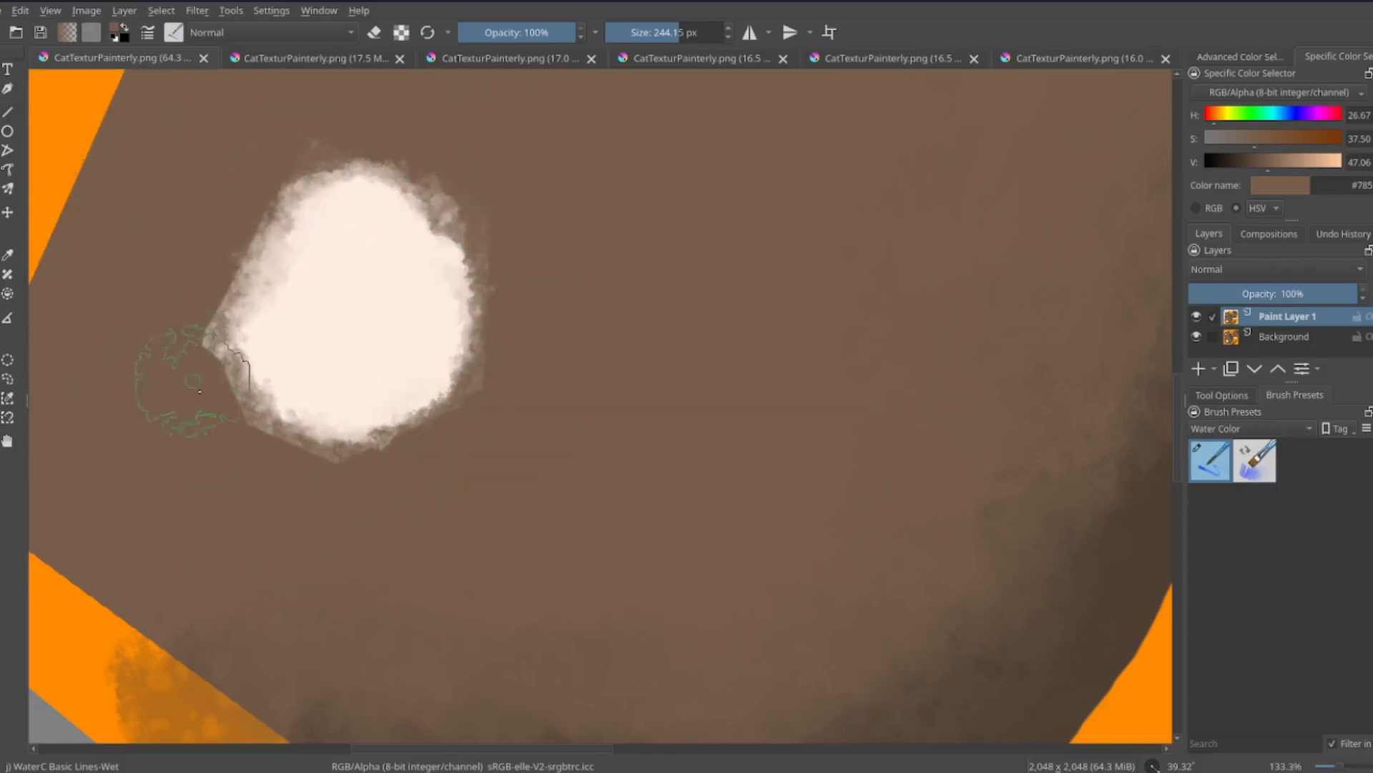
pyautogui.moveTo(200, 392)
pyautogui.mouseDown()
pyautogui.moveTo(205, 346)
pyautogui.moveTo(235, 409)
pyautogui.mouseUp()
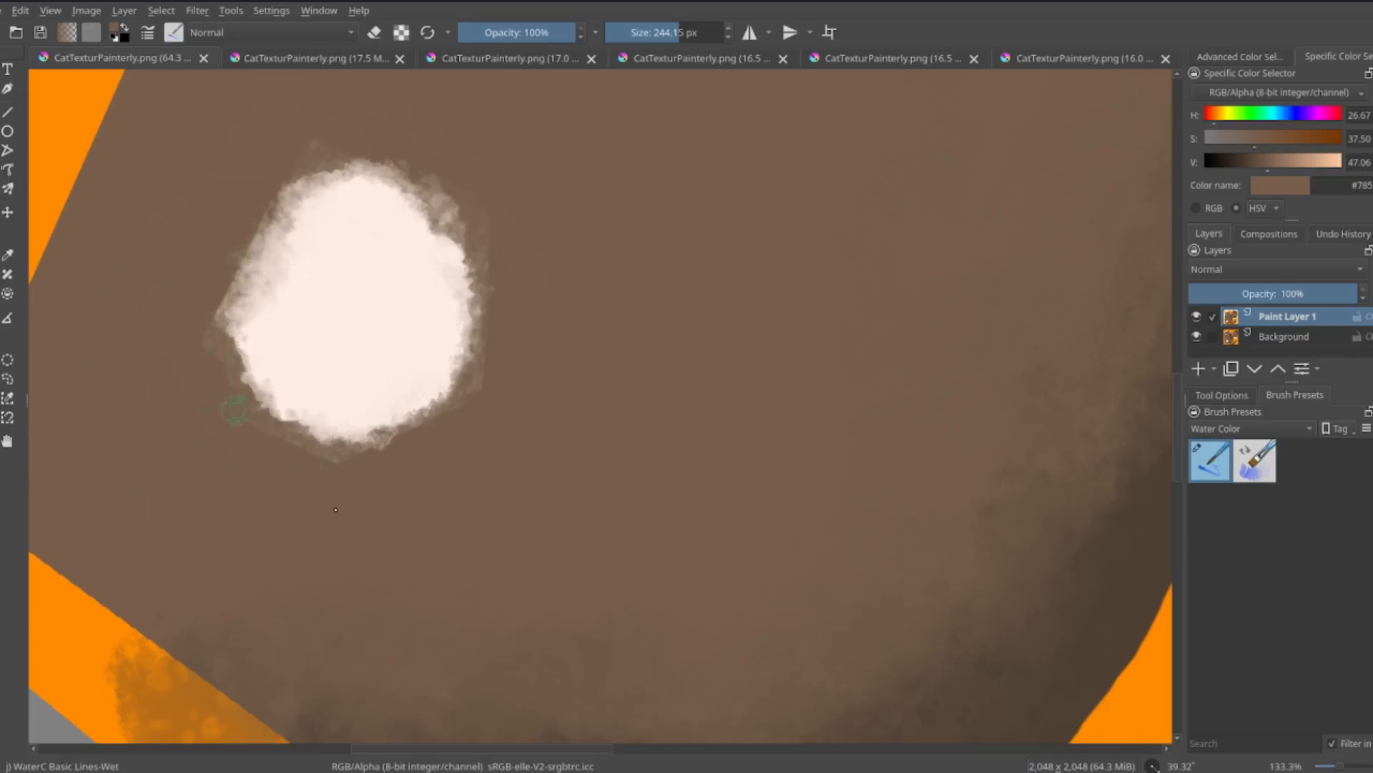
pyautogui.scroll(-4, 560, 563)
pyautogui.scroll(3, 579, 322)
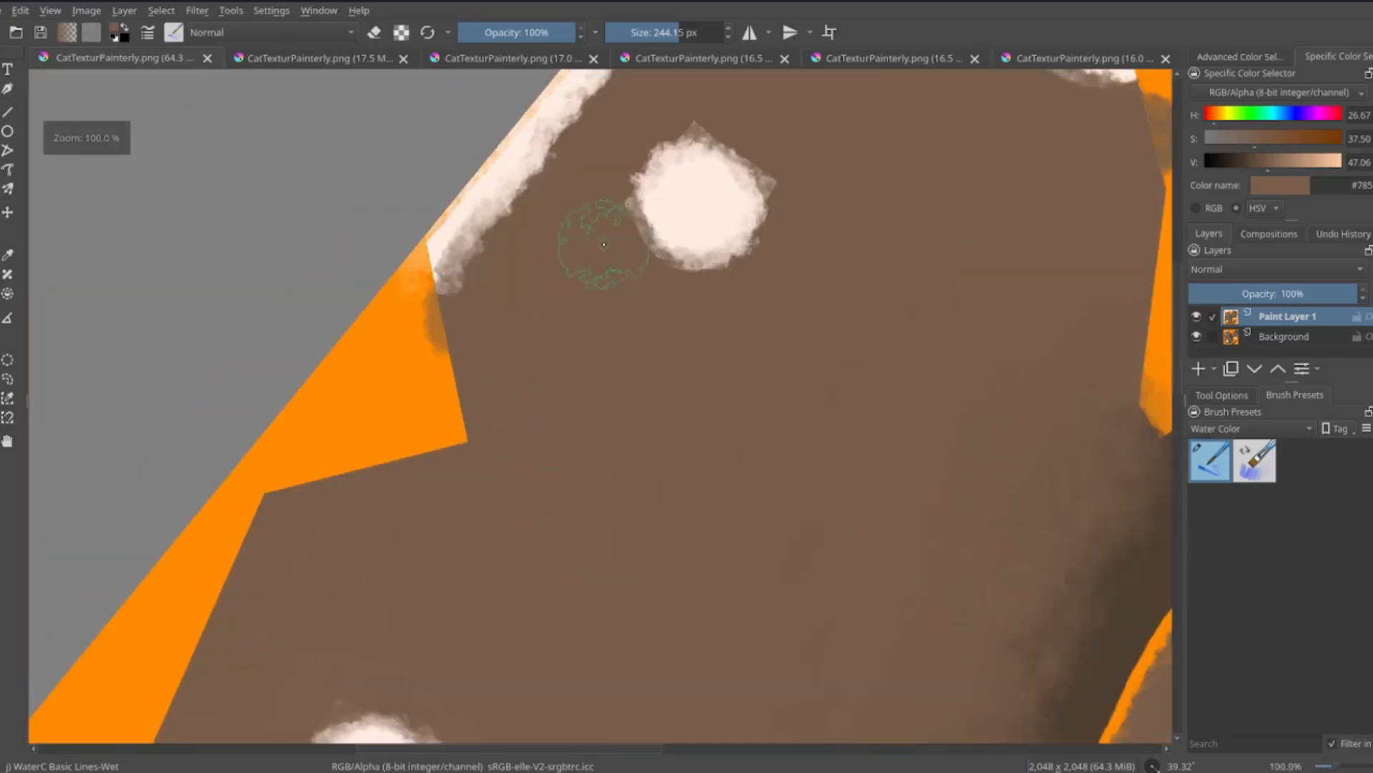
pyautogui.scroll(3, 616, 205)
pyautogui.moveTo(622, 194)
pyautogui.mouseDown()
pyautogui.moveTo(619, 218)
pyautogui.moveTo(601, 226)
pyautogui.mouseUp()
pyautogui.scroll(-3, 601, 485)
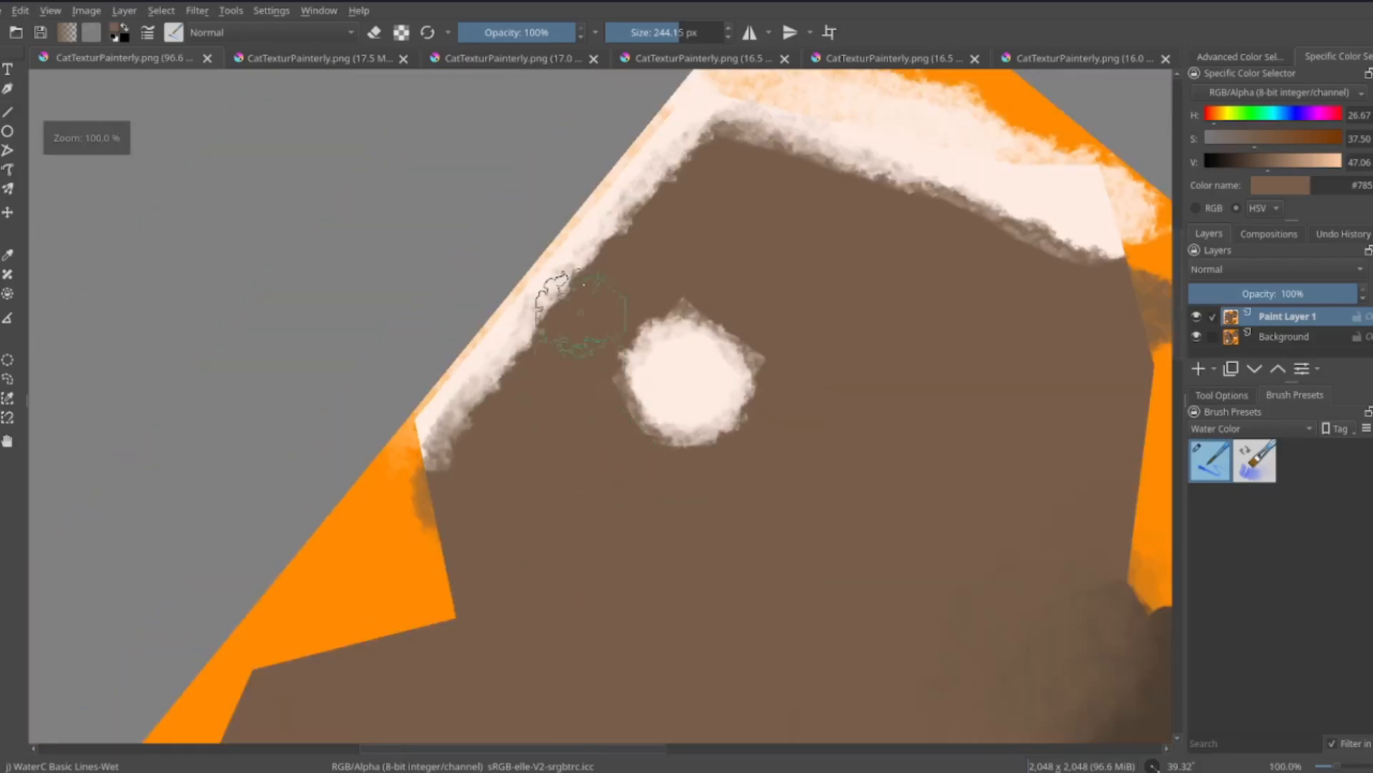
# - Bring up the last CatTexturPainterly.png document, list all brush presets and choose the WaterC Water-Pattern brush
pyautogui.click(1026, 56)
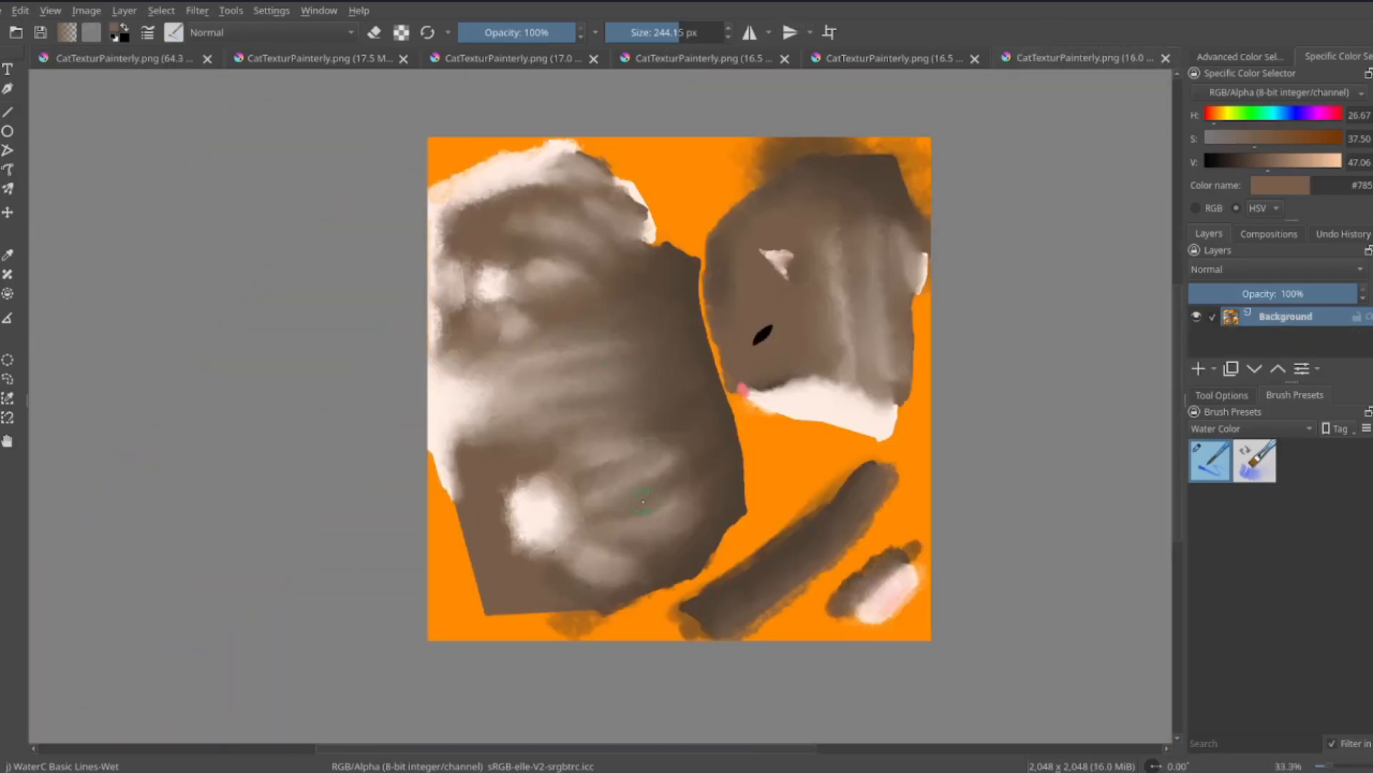
pyautogui.click(1298, 432)
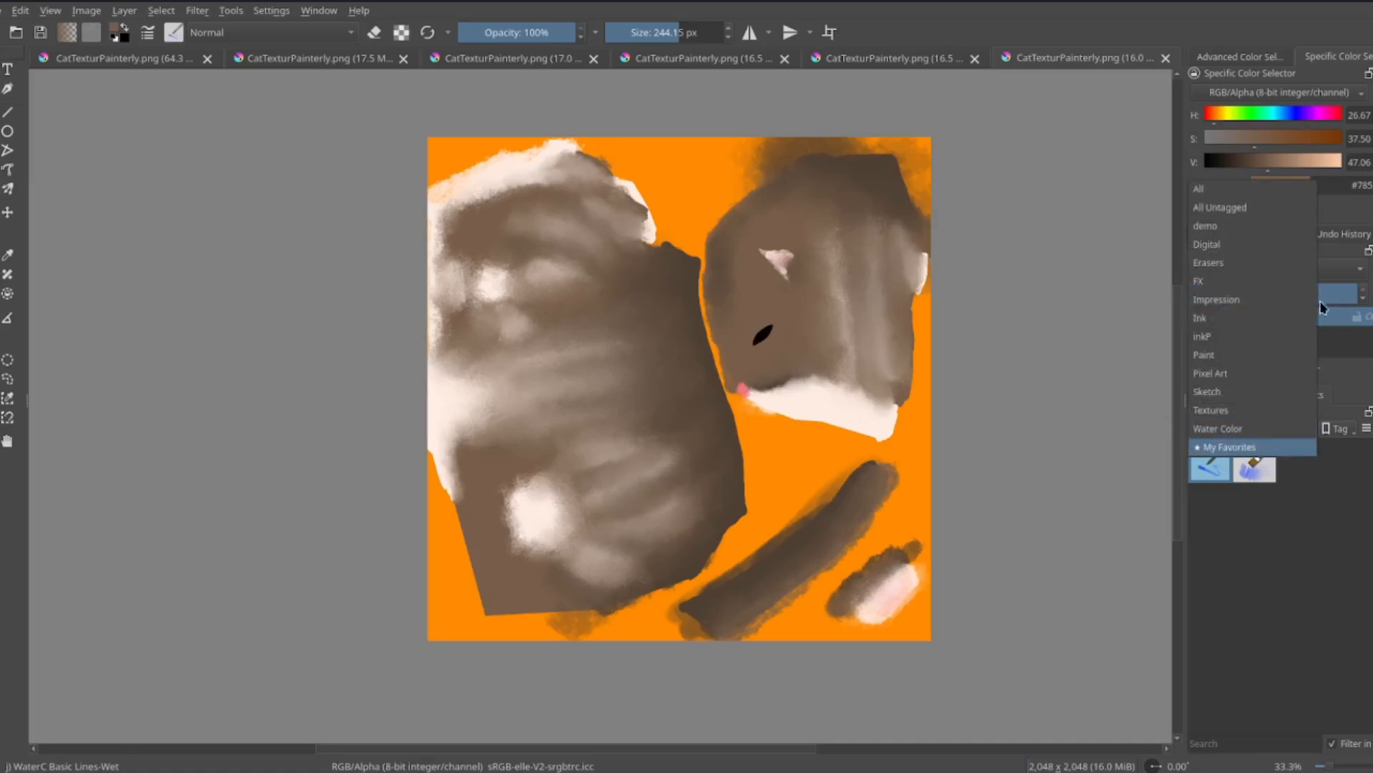
pyautogui.click(1238, 183)
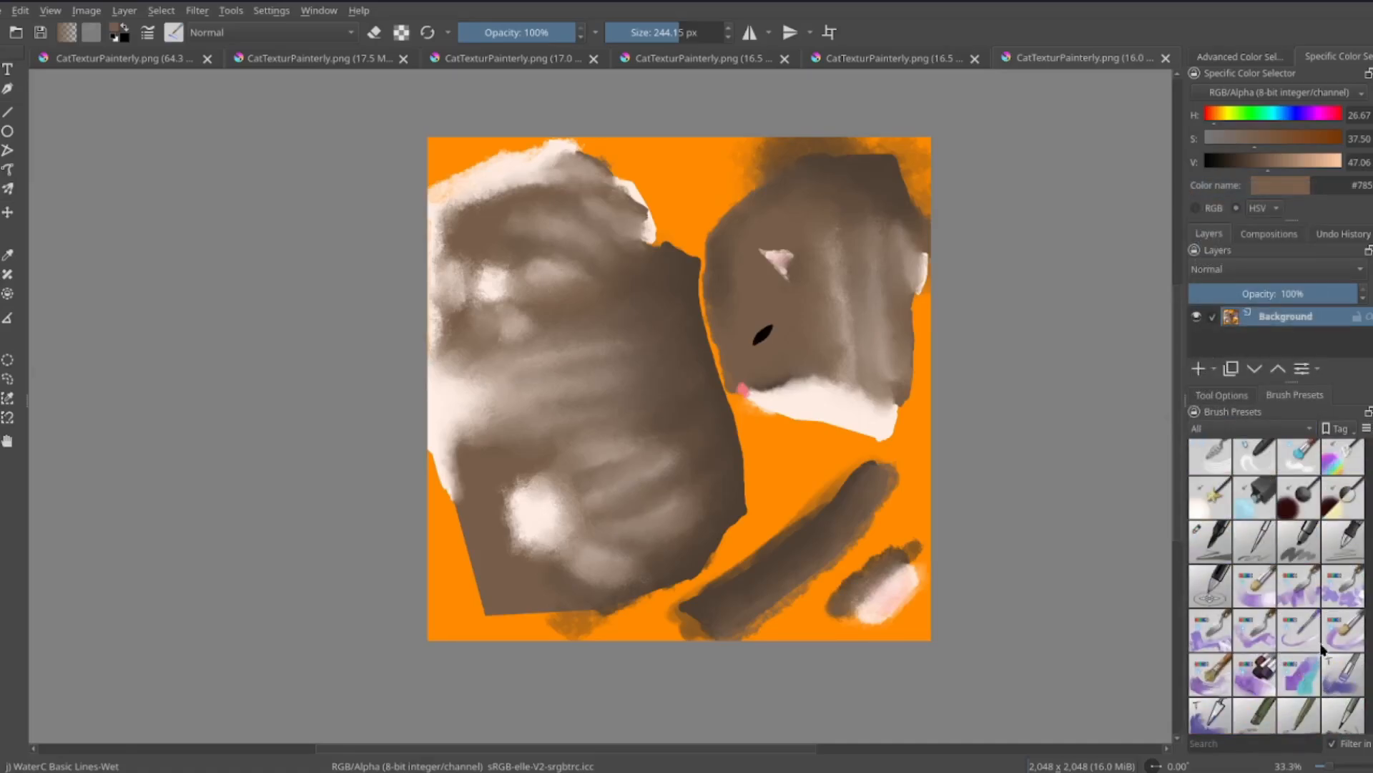
pyautogui.scroll(-5, 1322, 647)
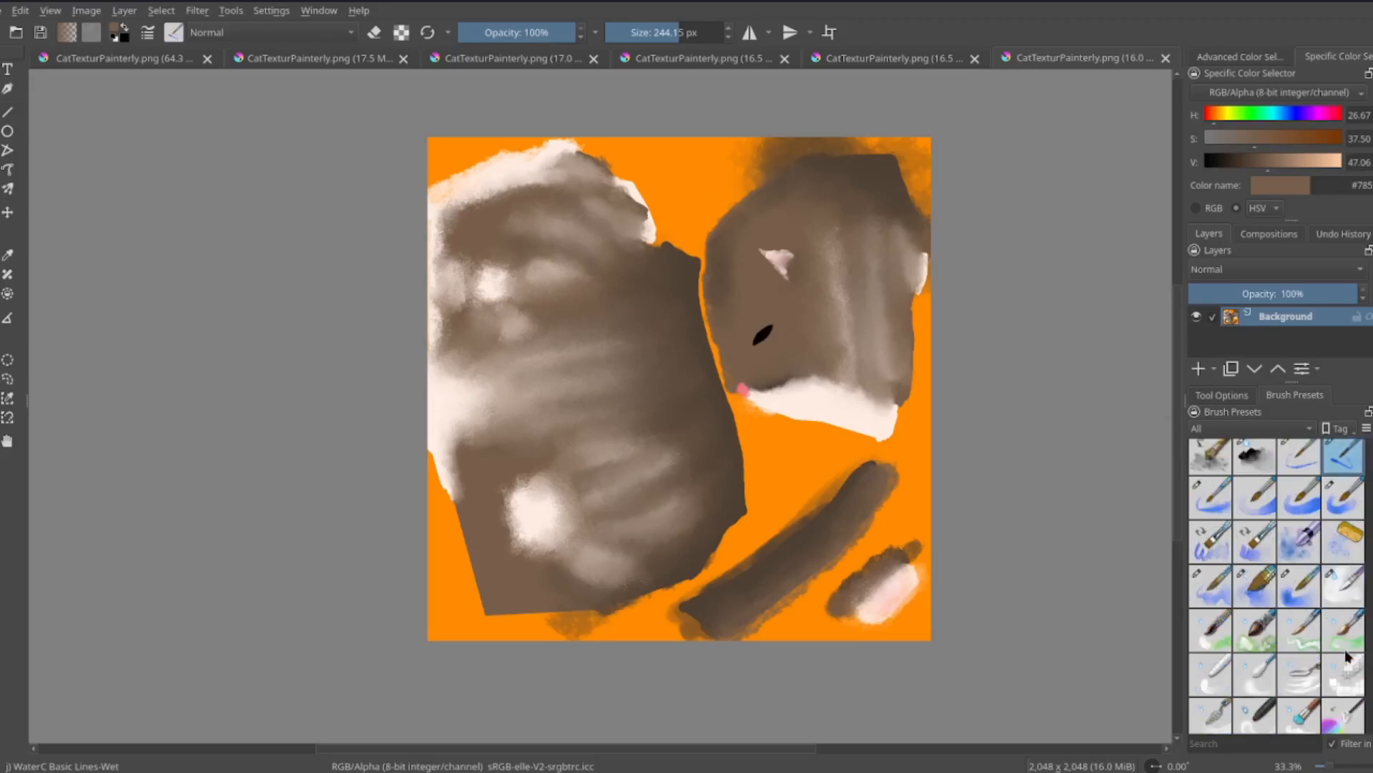
pyautogui.click(1342, 588)
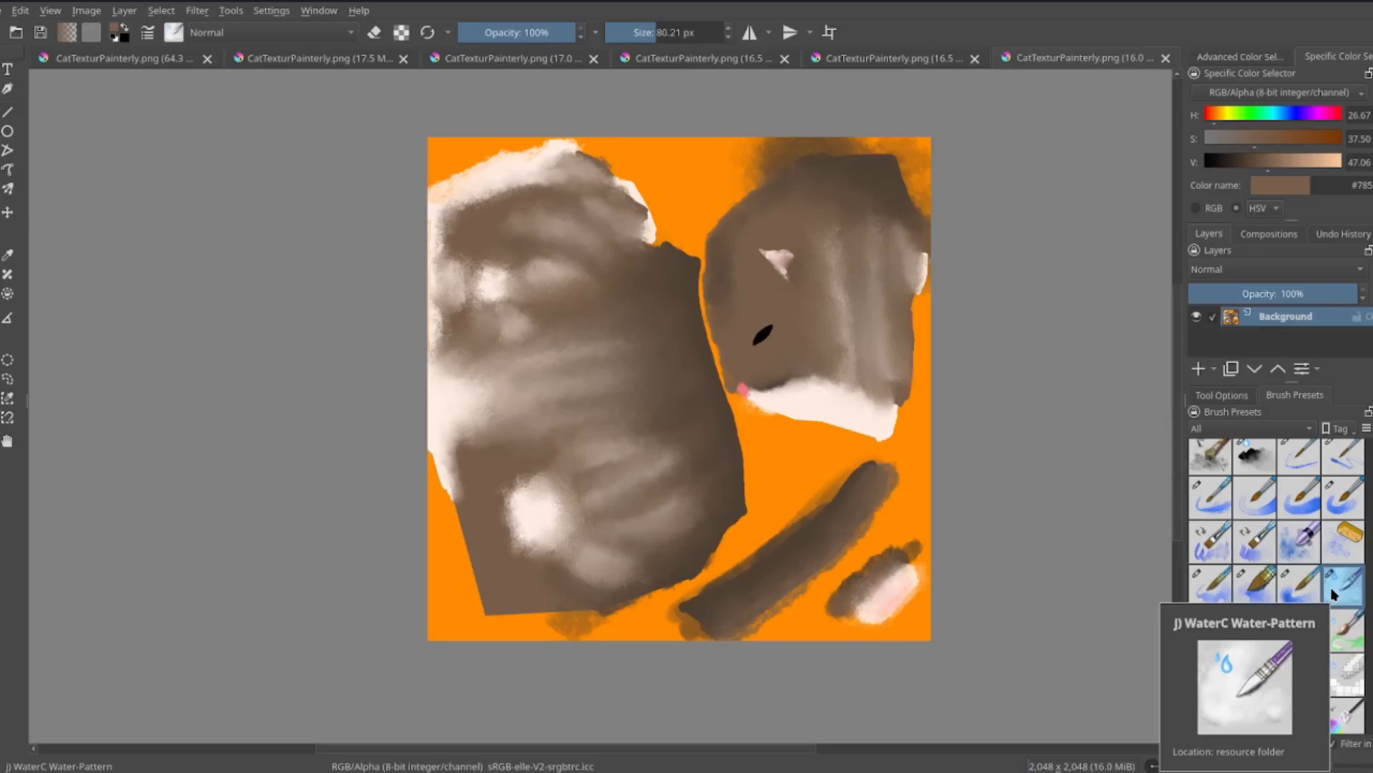
# - Examine the blended body, head, ear and tail painting in the last and third CatTexturPainterly.png documents
pyautogui.press('+')
pyautogui.press('+')
pyautogui.press('+')
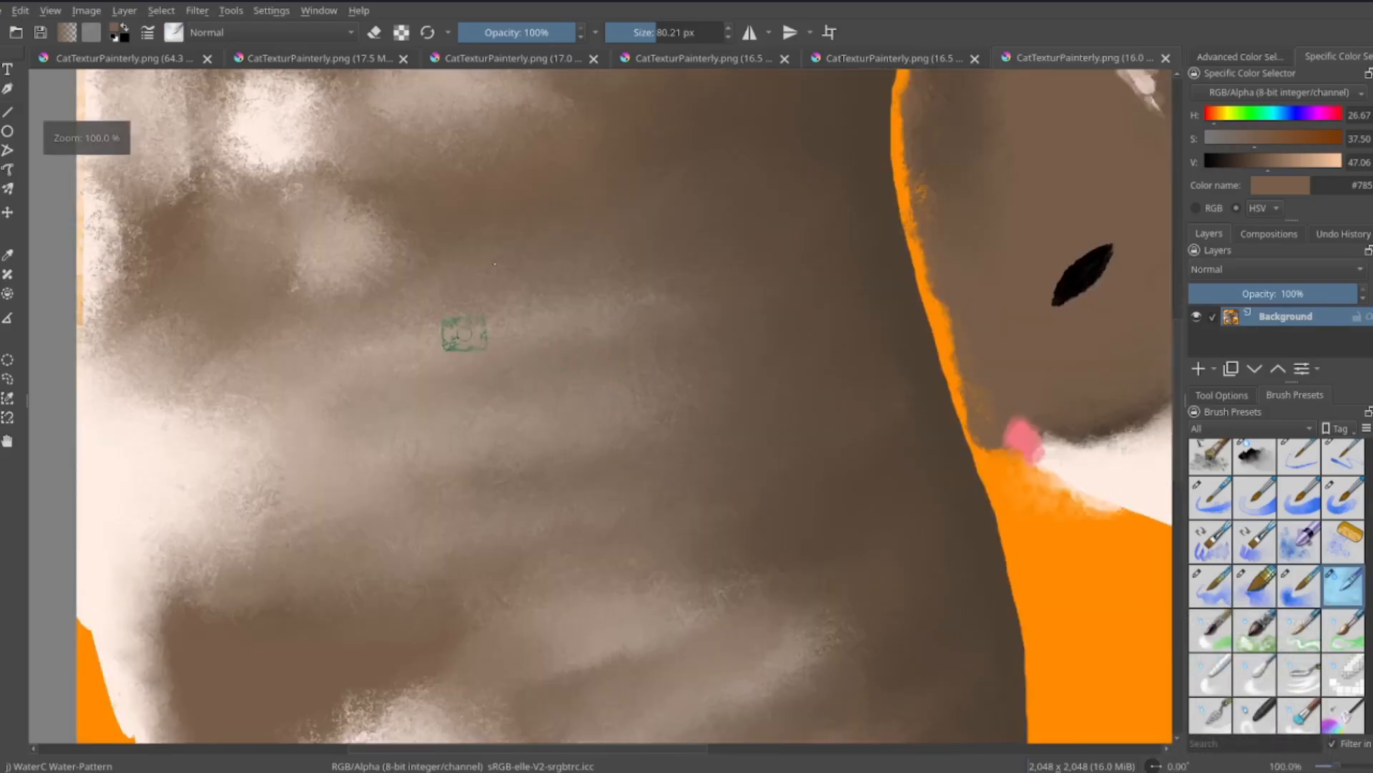
pyautogui.scroll(-2, 655, 501)
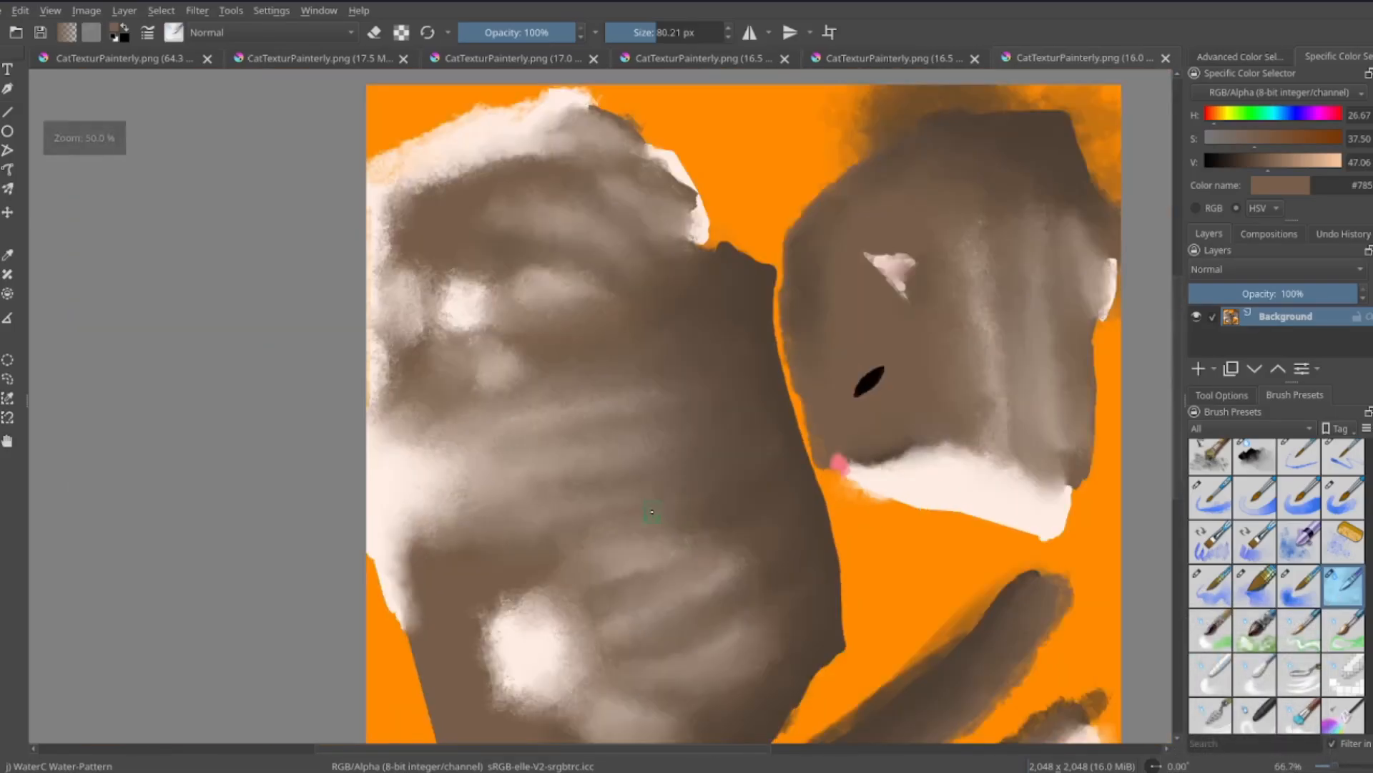
pyautogui.scroll(4, 923, 490)
pyautogui.scroll(-5, 653, 370)
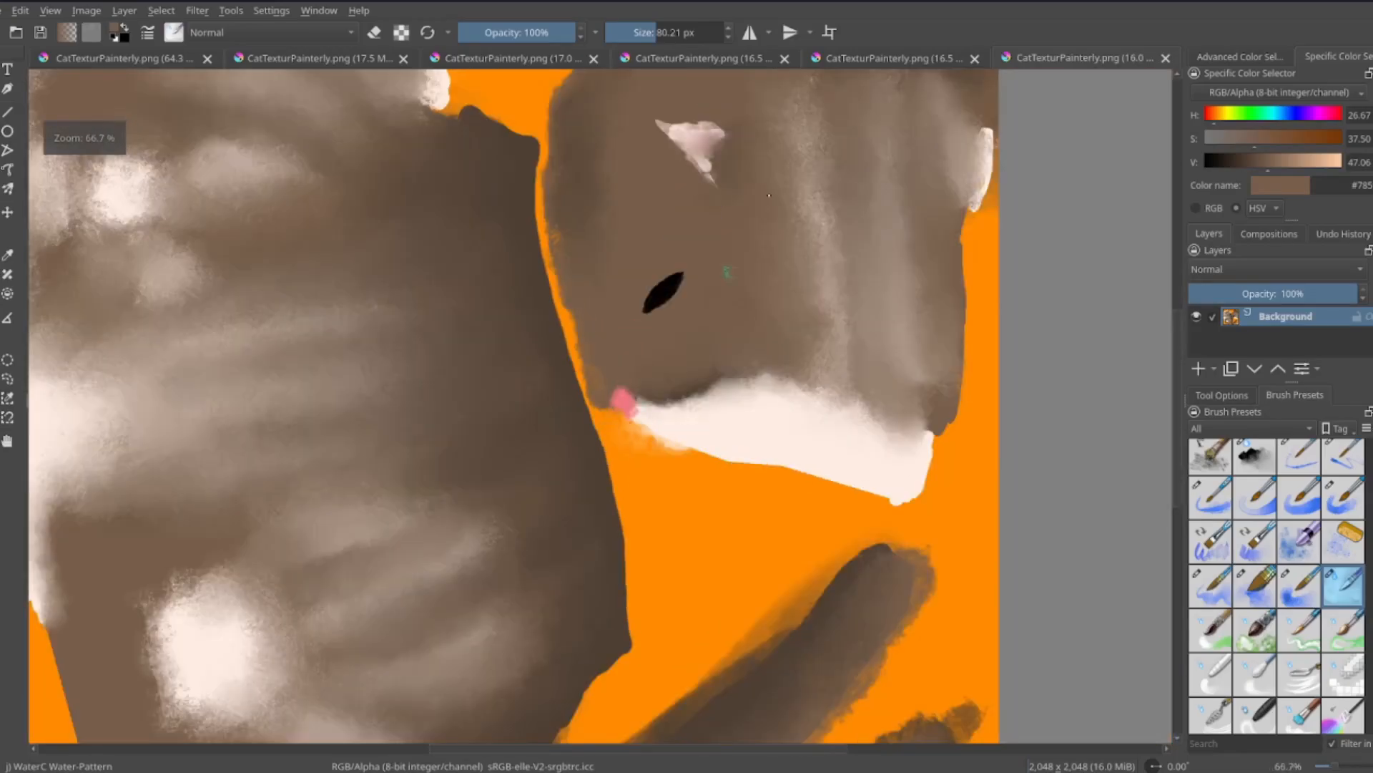
pyautogui.scroll(6, 543, 481)
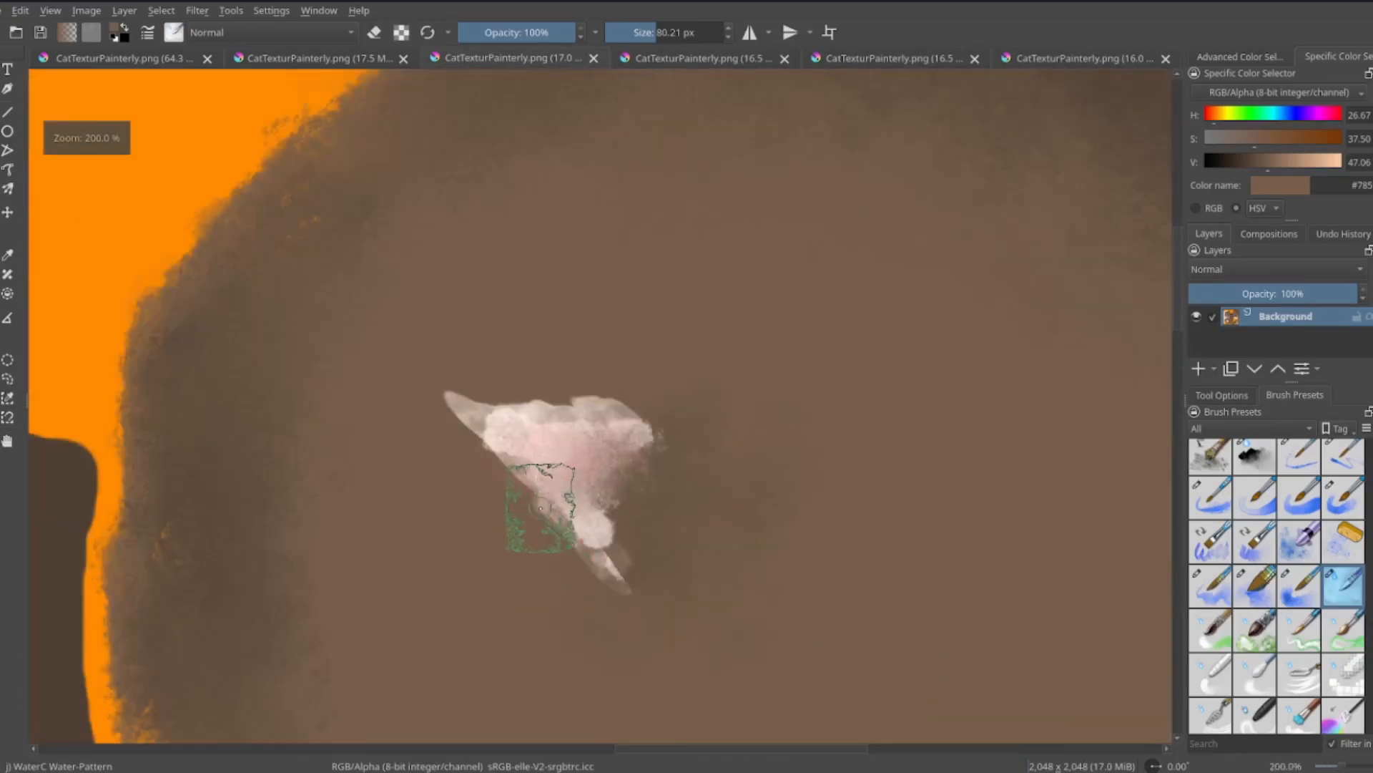
pyautogui.scroll(-5, 540, 499)
pyautogui.scroll(5, 722, 636)
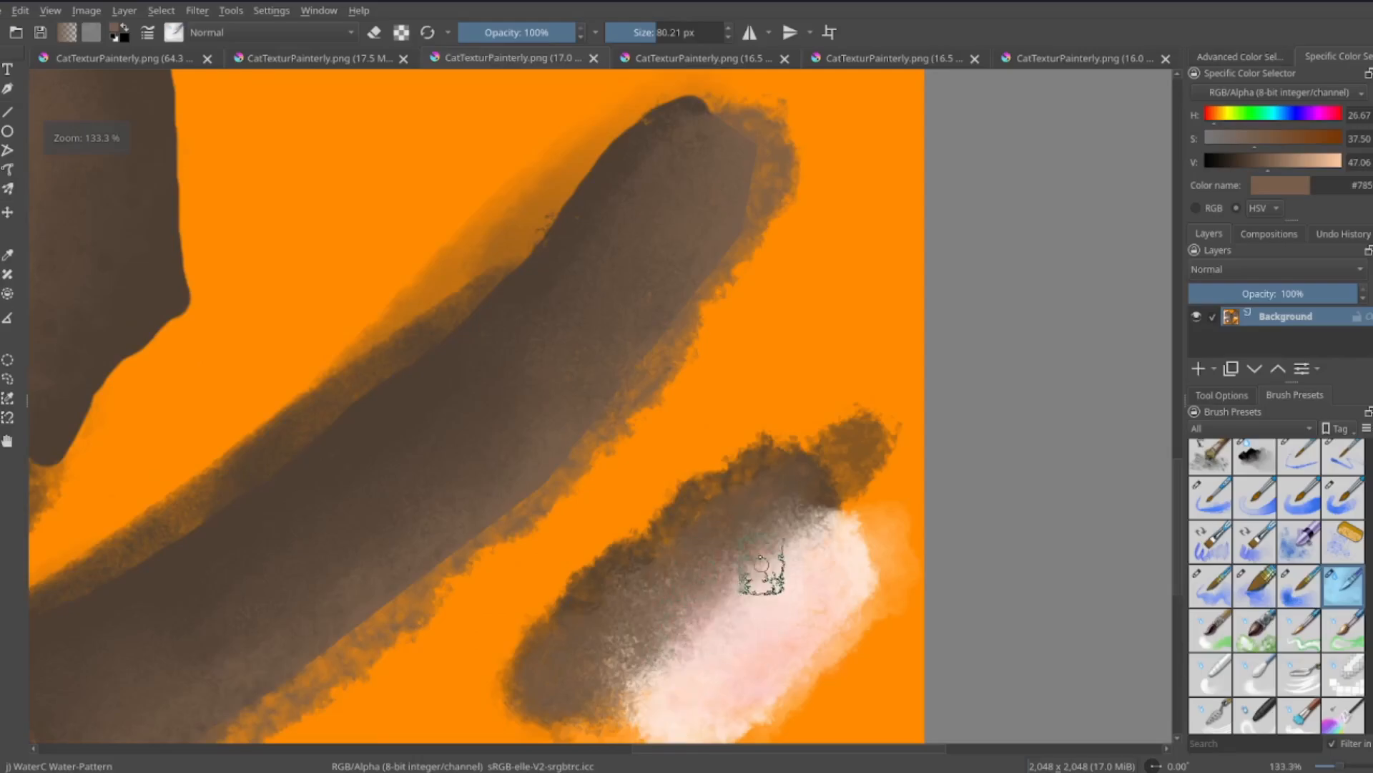
pyautogui.scroll(-6, 792, 489)
pyautogui.scroll(3, 631, 307)
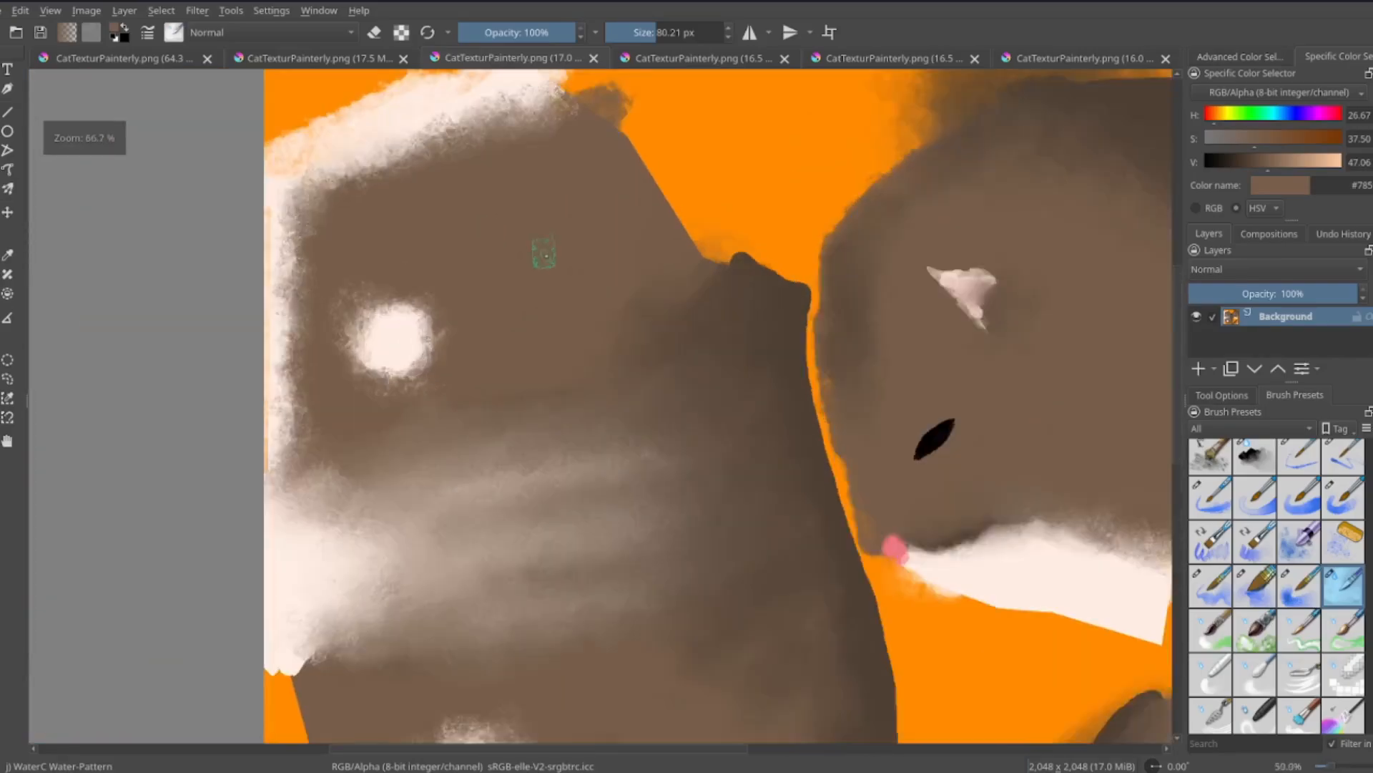
pyautogui.scroll(-2, 825, 415)
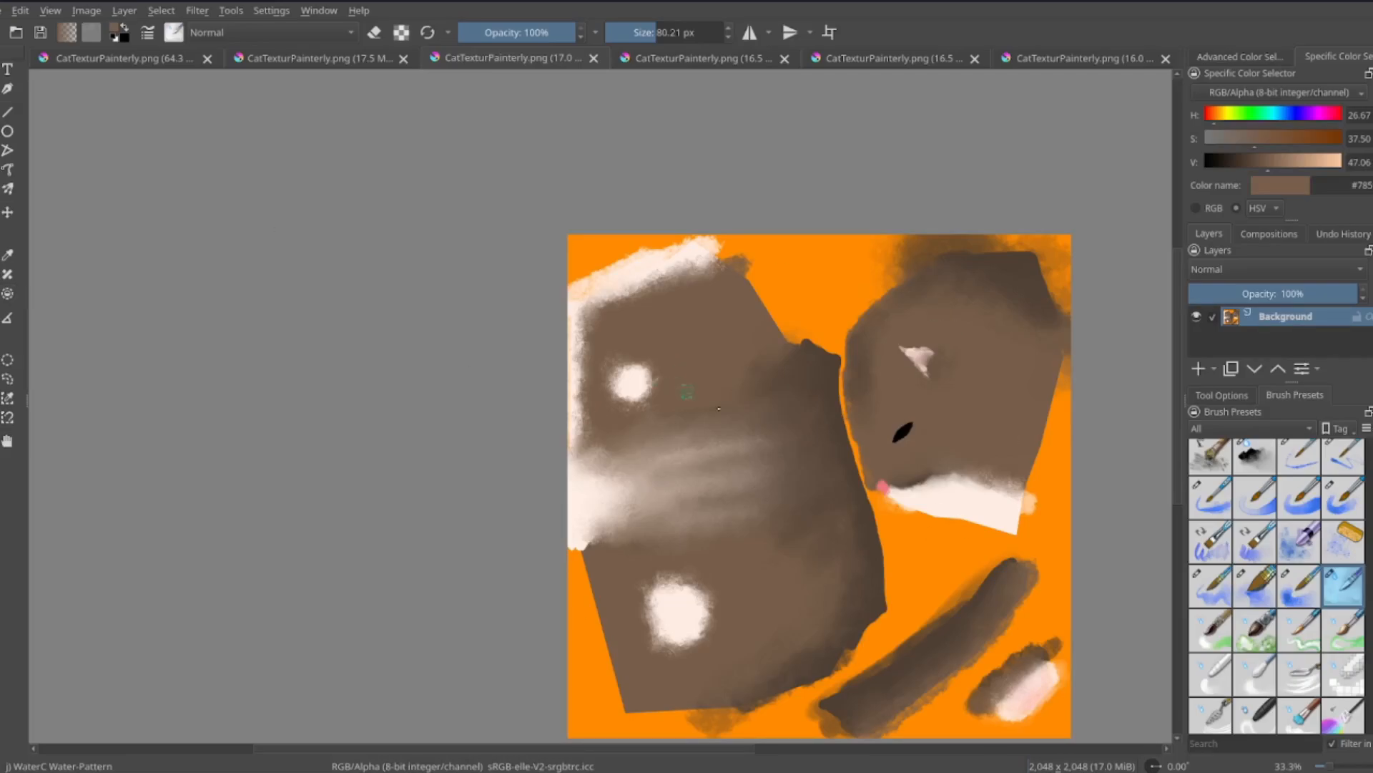
pyautogui.scroll(2, 1166, 586)
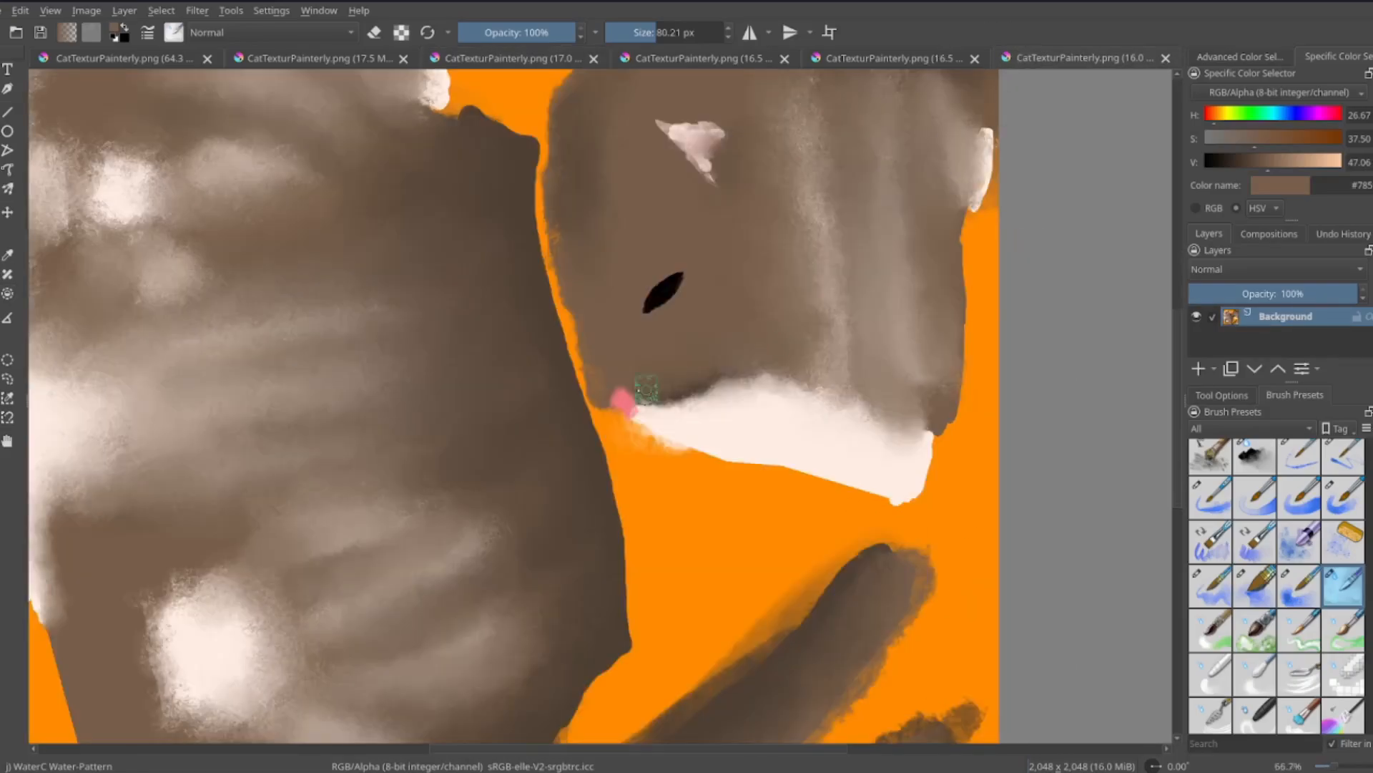
pyautogui.scroll(-4, 647, 398)
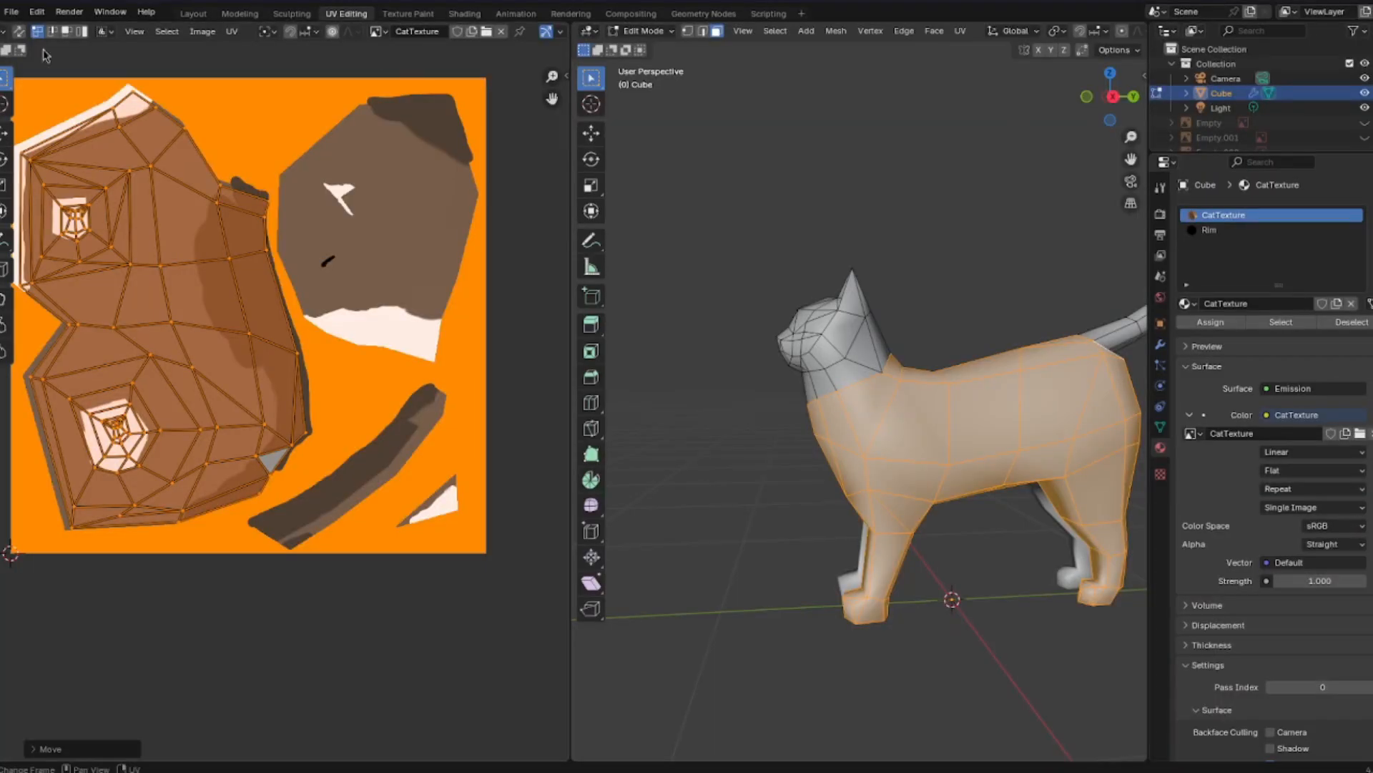
# - Switch to Blender and inspect the painterly texture on the outlined cat from the front and side
pyautogui.moveTo(133, 2)
pyautogui.mouseDown()
pyautogui.moveTo(0, 178)
pyautogui.moveTo(0, 128)
pyautogui.mouseUp()
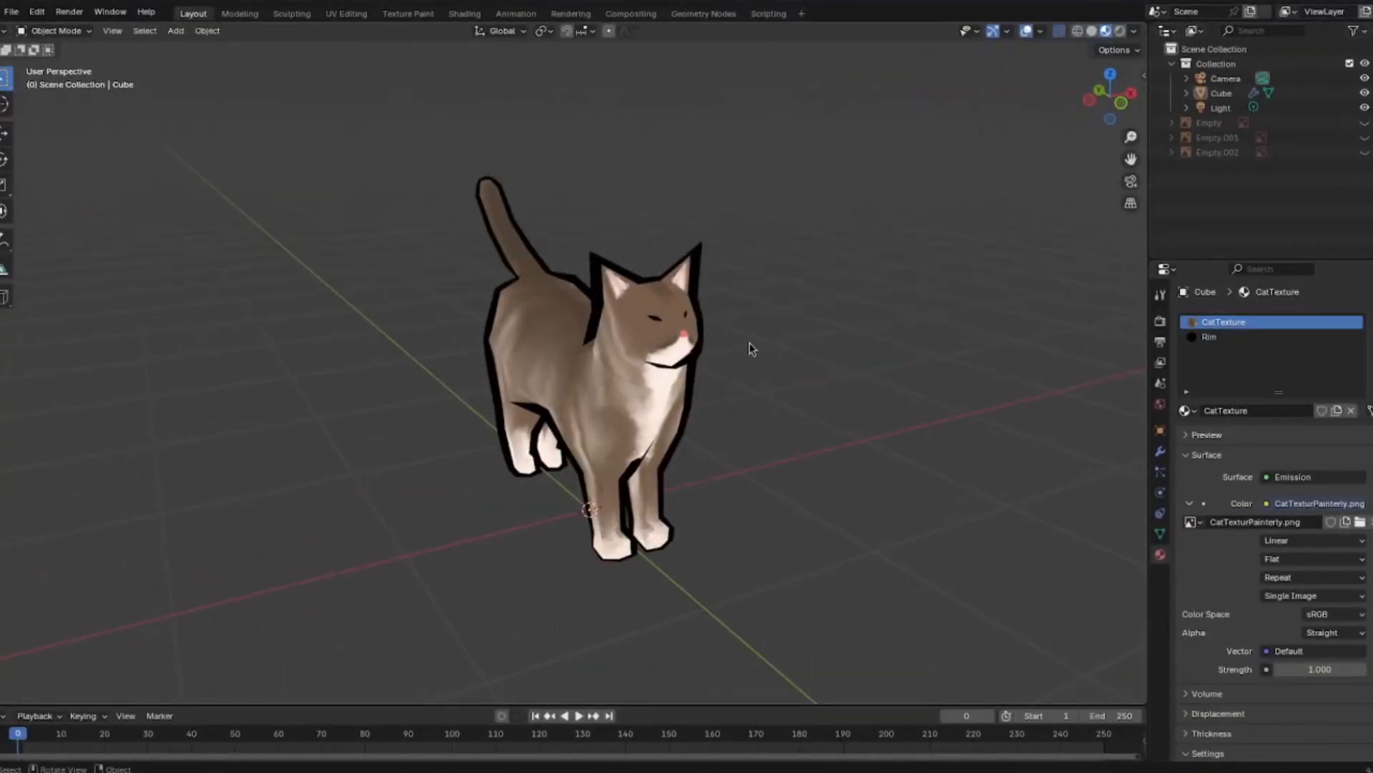
pyautogui.moveTo(751, 349); pyautogui.dragTo(813, 395, button='middle')
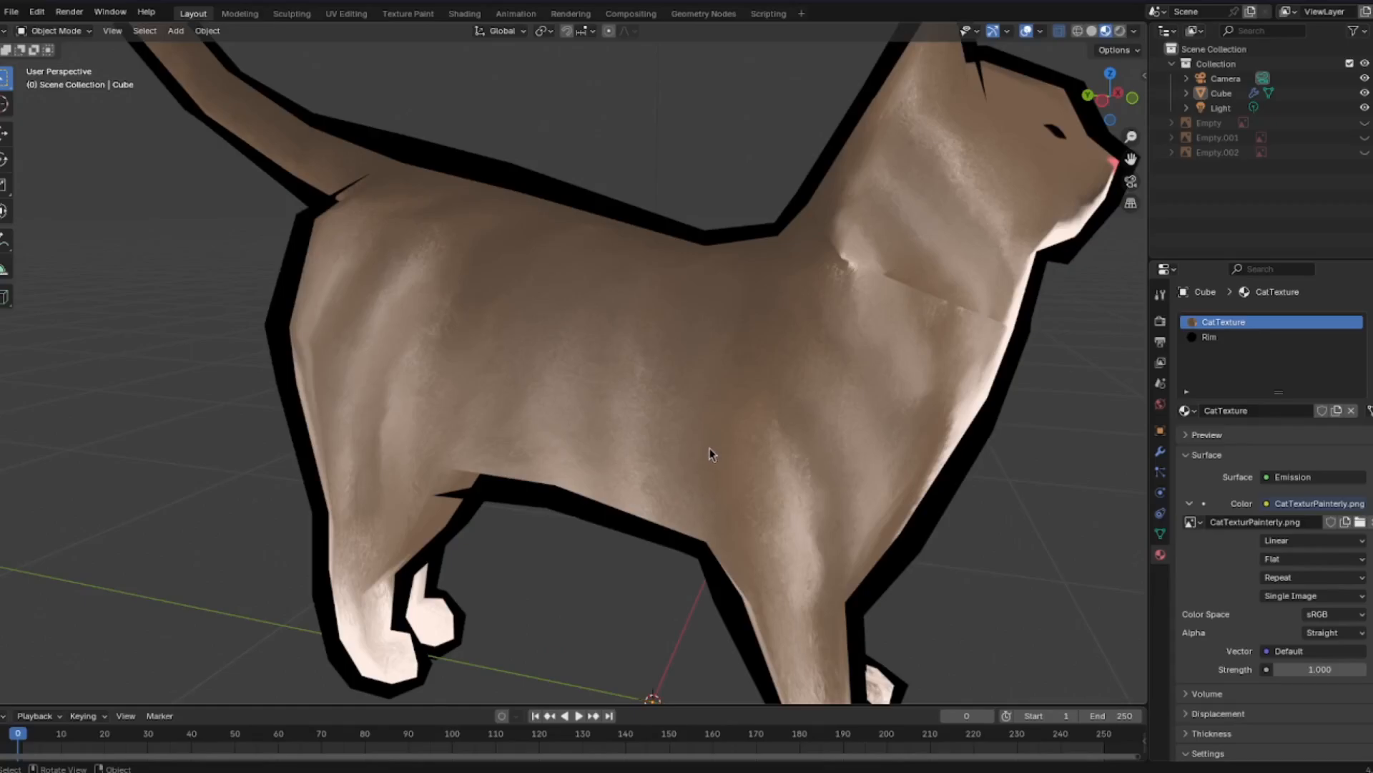
pyautogui.scroll(-2, 724, 342)
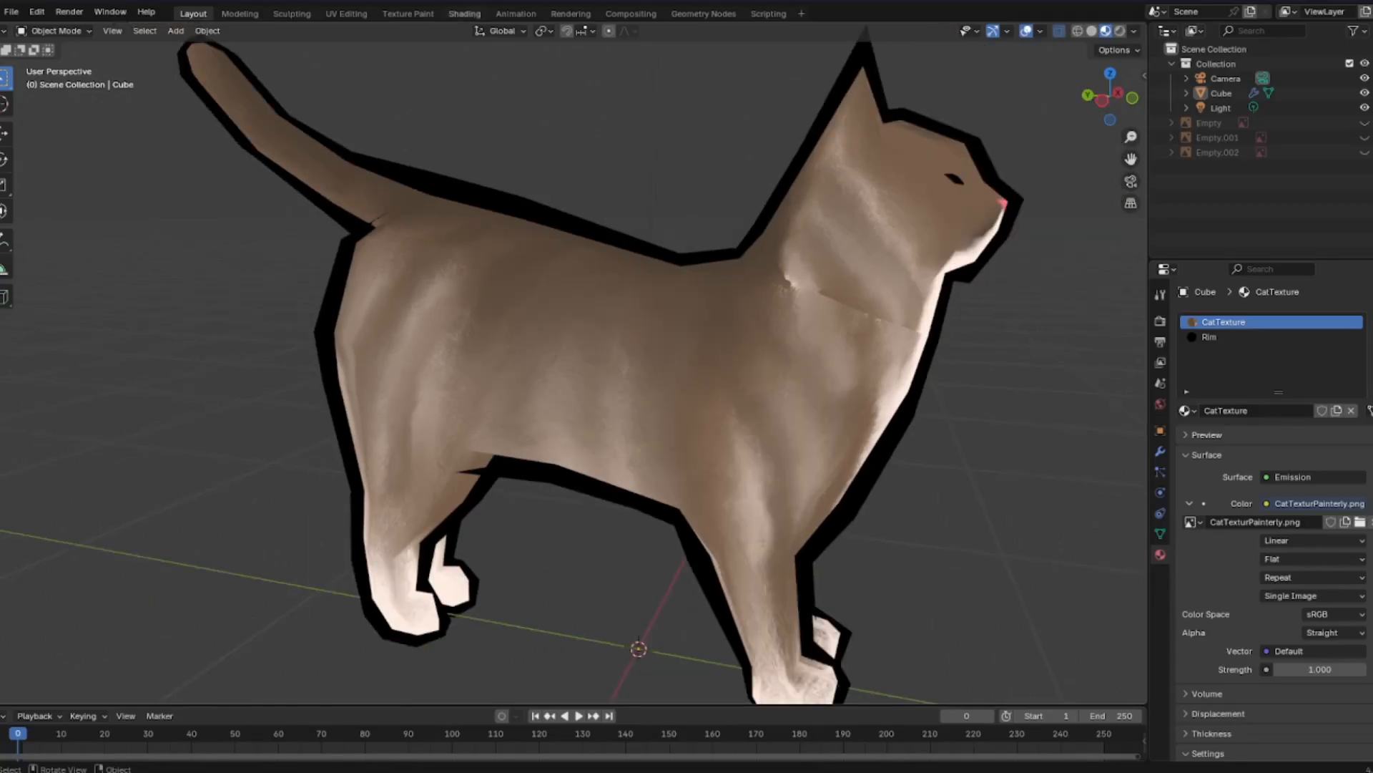
# - Open the cat for UV editing, select its entire mesh and unwrap it with the Minimum Stretch method
pyautogui.click(346, 14)
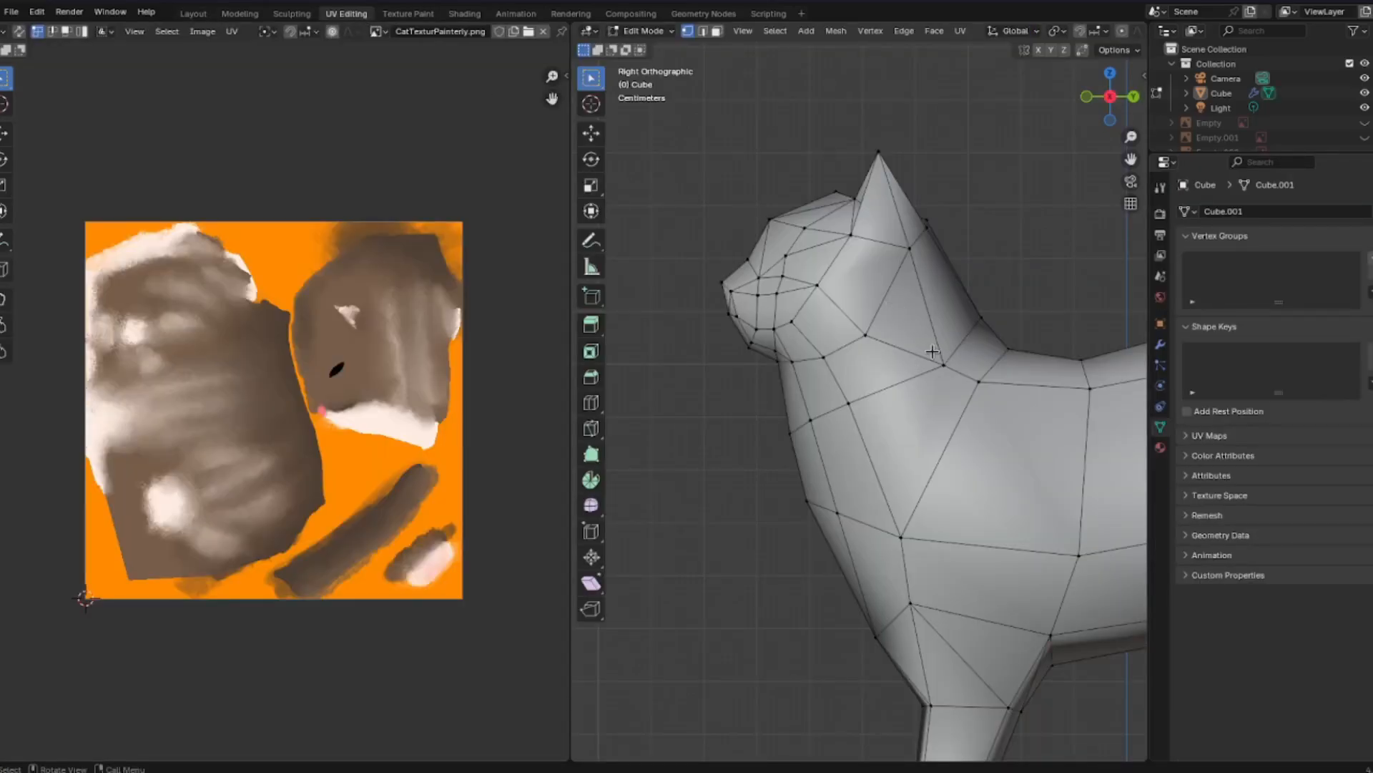
pyautogui.press('a')
pyautogui.click(961, 30)
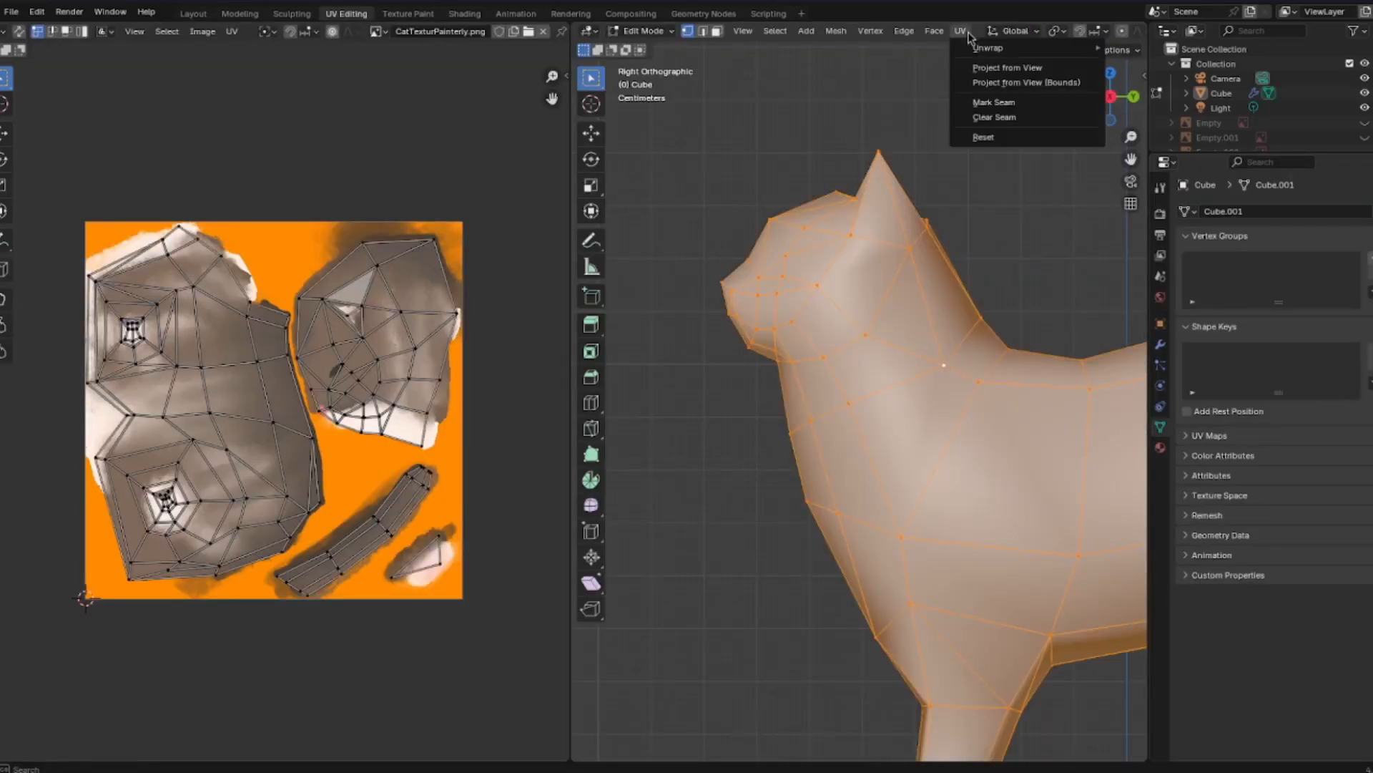
pyautogui.moveTo(1077, 49)
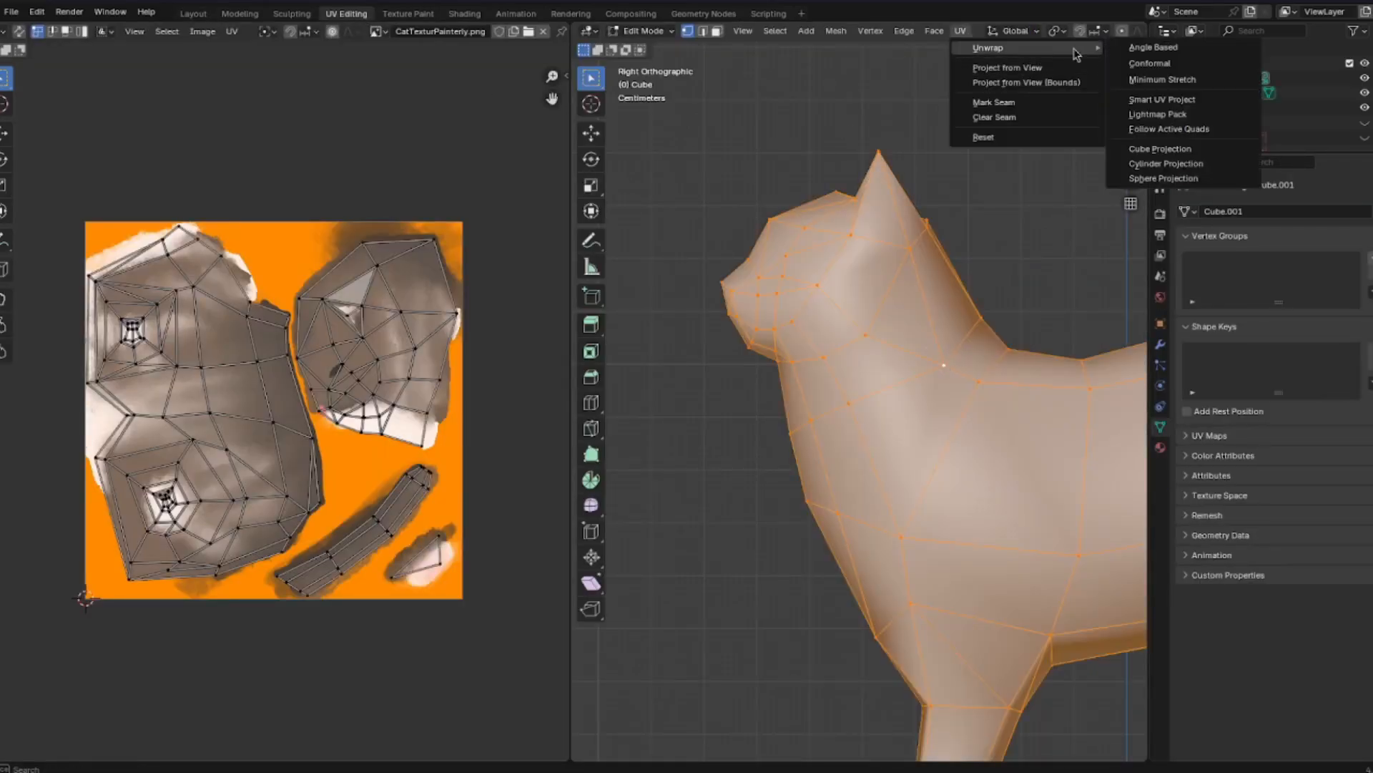
pyautogui.click(1170, 79)
pyautogui.scroll(1, 243, 455)
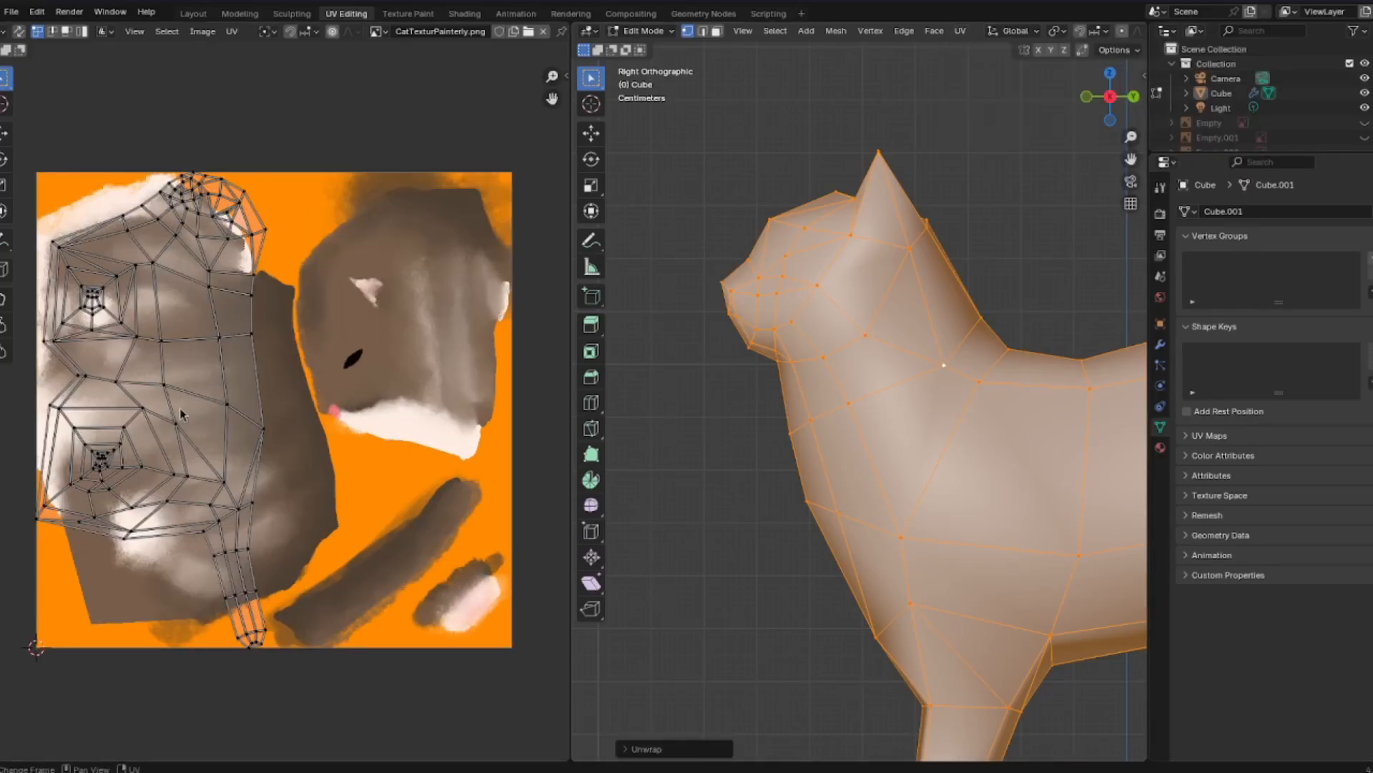
# - Rotate the entire unwrapped UV layout by about -87 degrees and move it inside the texture area
pyautogui.press('a')
pyautogui.press('r')
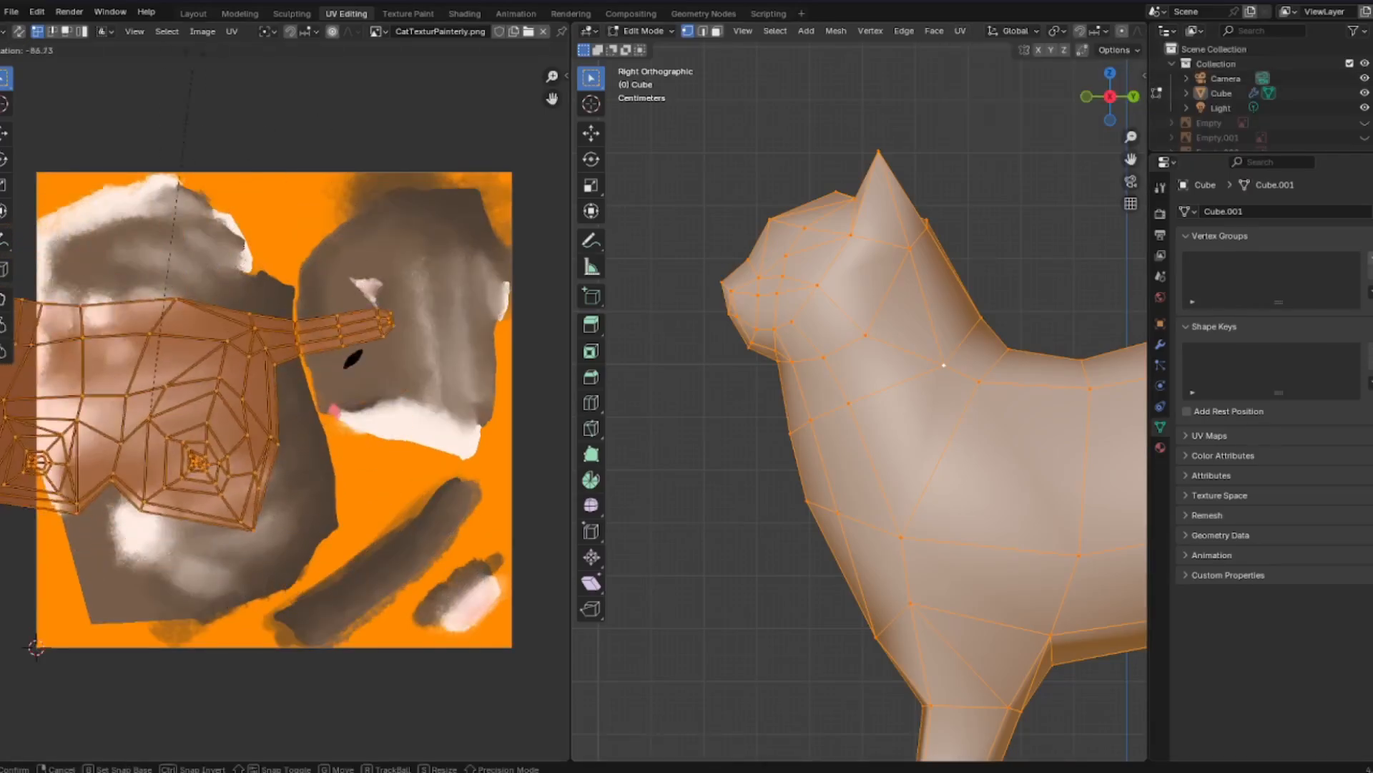
pyautogui.press('Return')
pyautogui.press('g')
pyautogui.click(442, 471)
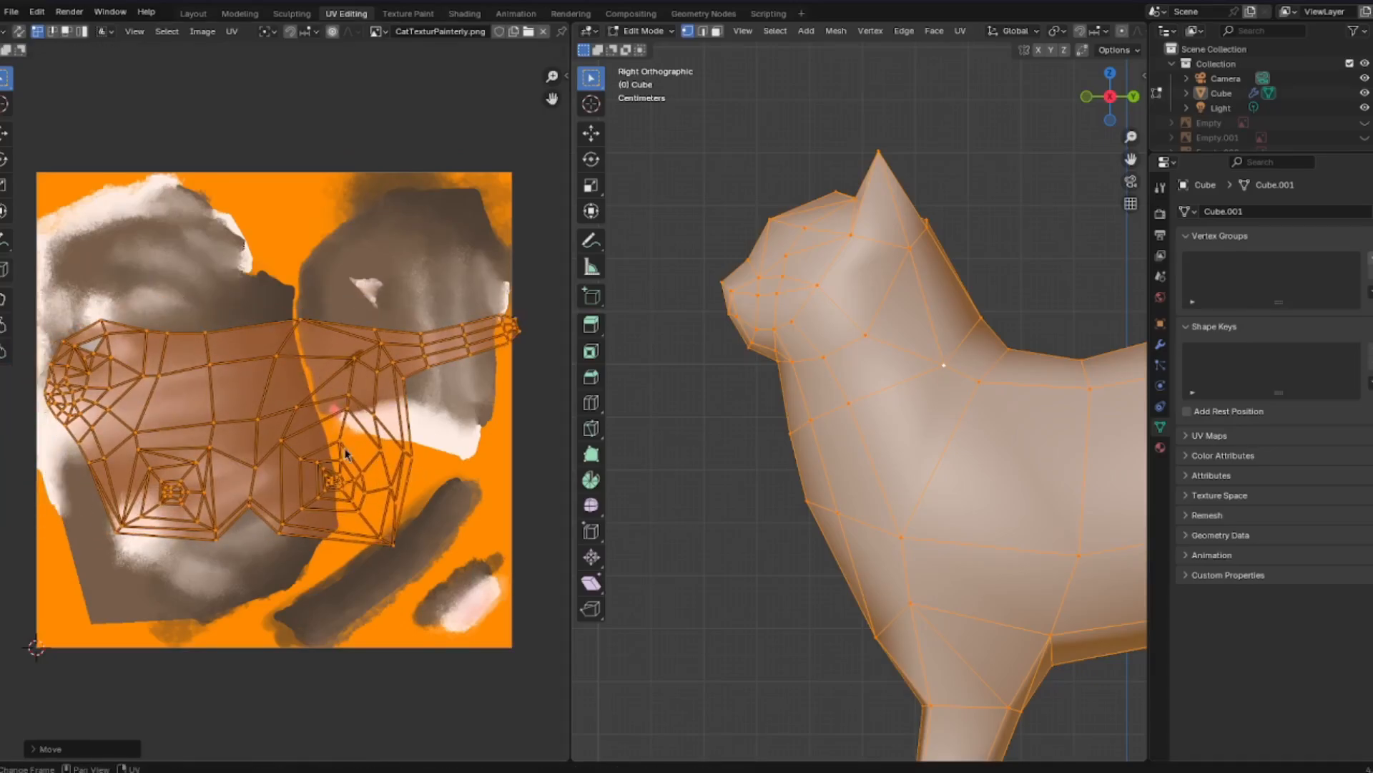
# - Rotate the entire UV layout clockwise to a diagonal angle and scale it down over the painted body area
pyautogui.press('r')
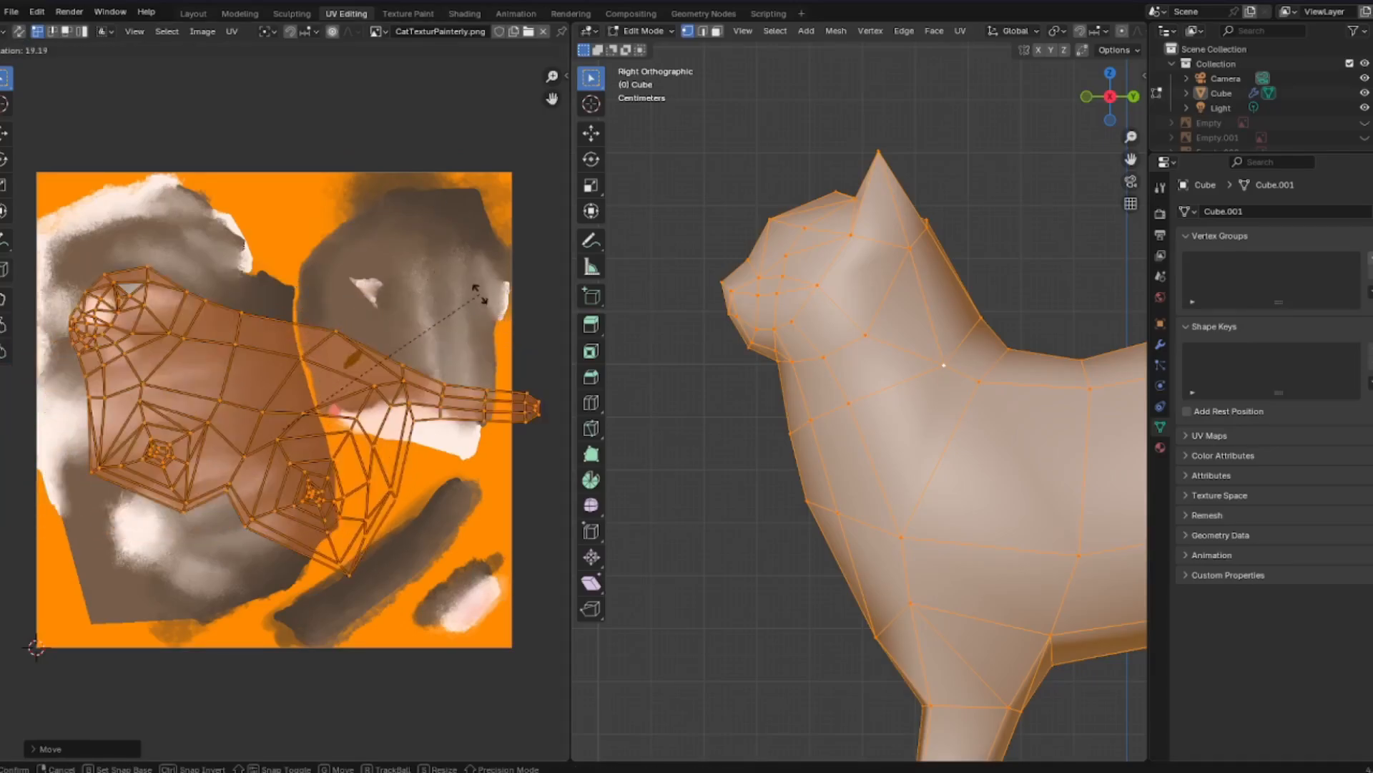
pyautogui.press('Return')
pyautogui.press('s')
pyautogui.click(386, 368)
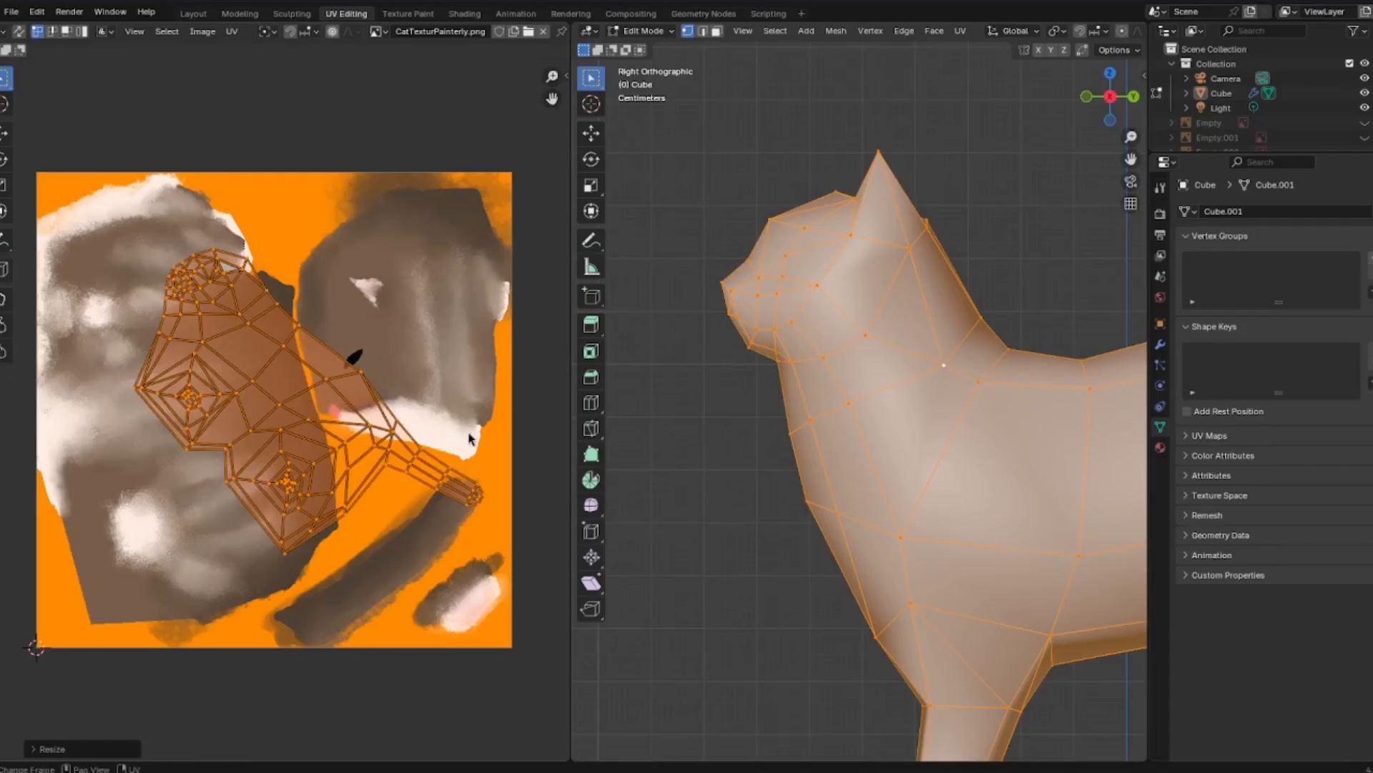
# - Unwrap the whole cat mesh with Smart UV Project
pyautogui.scroll(-3, 806, 478)
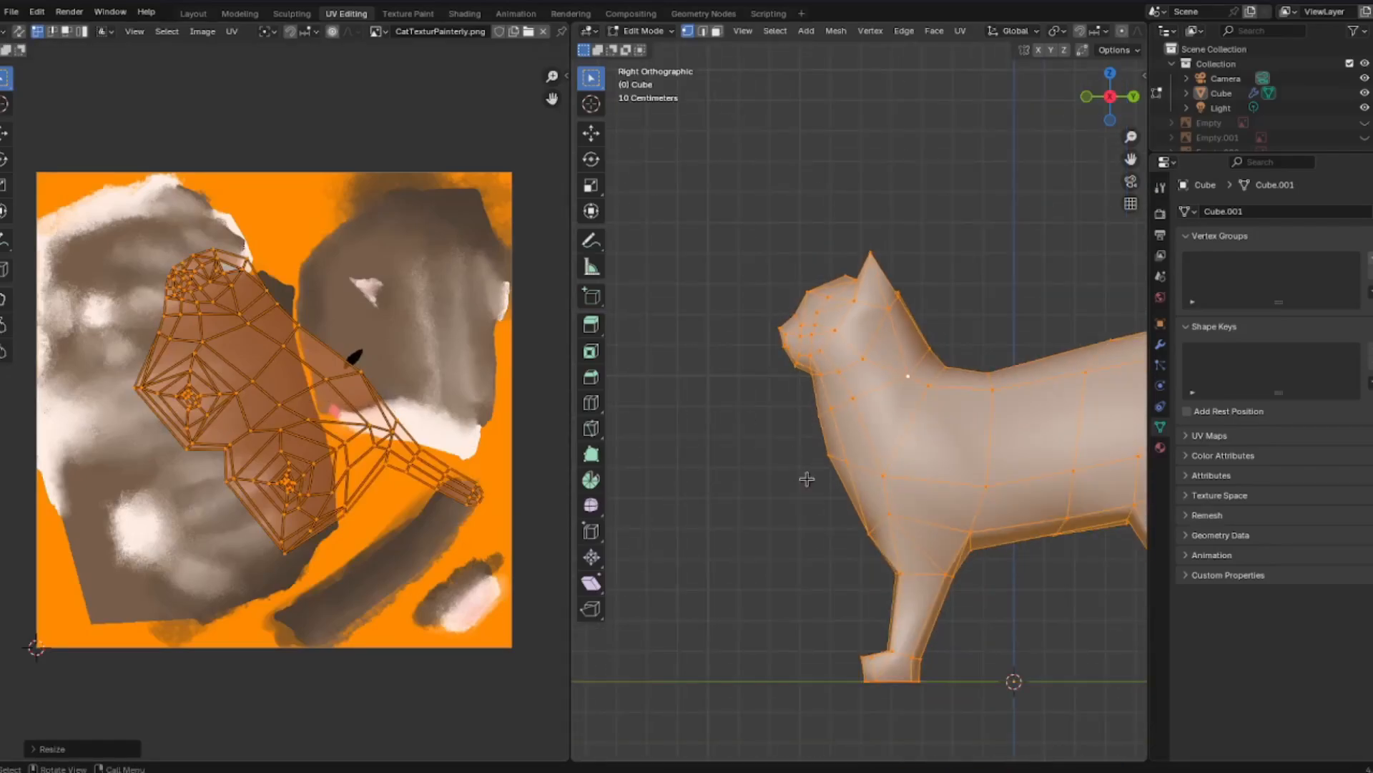
pyautogui.click(959, 31)
pyautogui.moveTo(1044, 54)
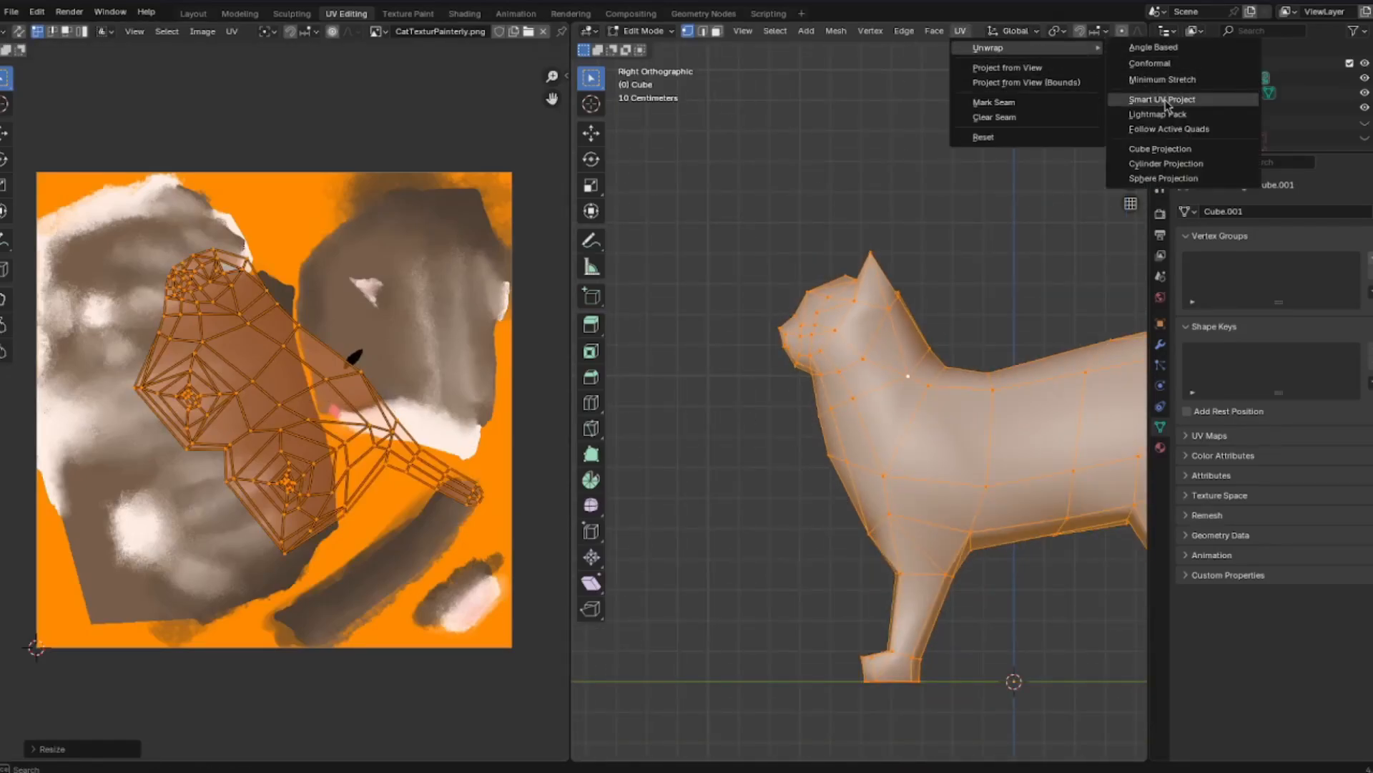
pyautogui.click(1163, 101)
pyautogui.click(1133, 238)
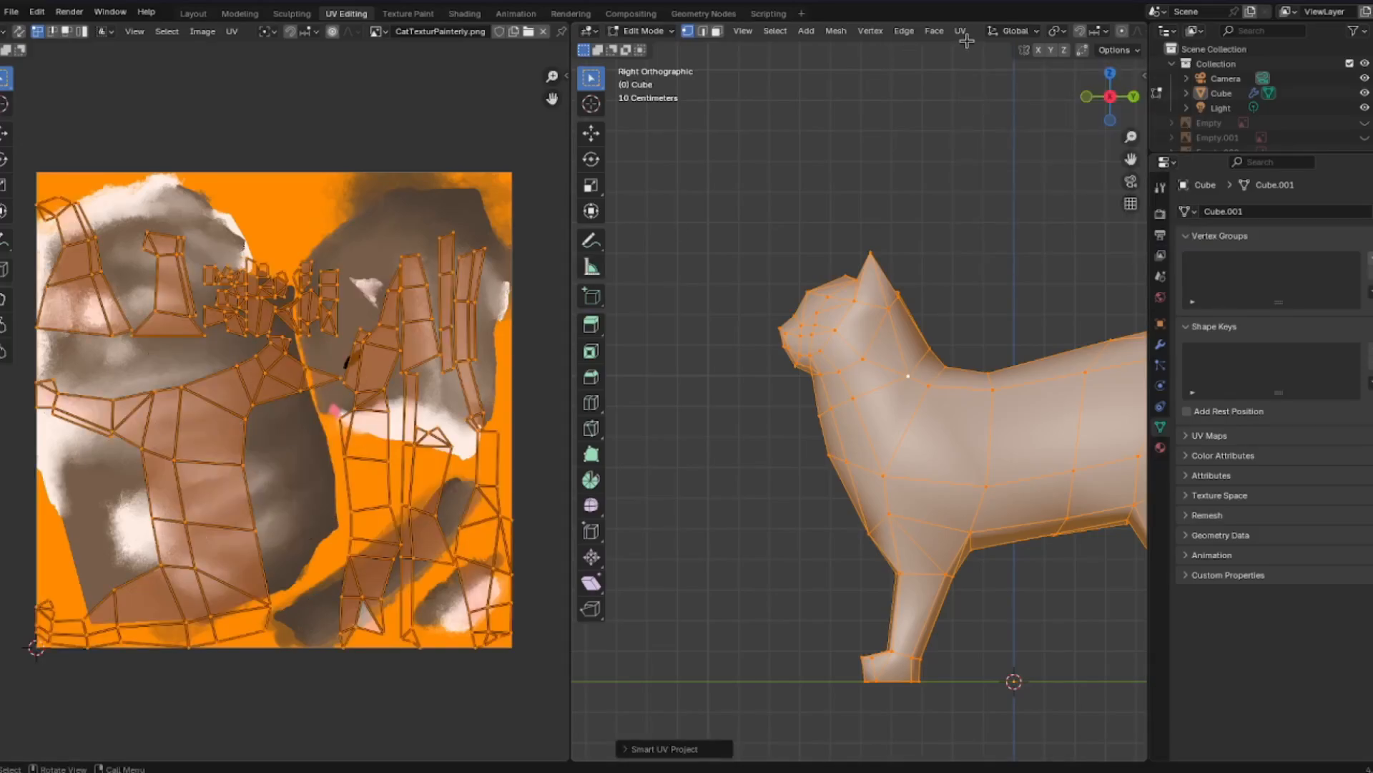
# - Undo the Smart UV Project, the layout transforms and the Minimum Stretch unwrap to restore the original UV islands
pyautogui.hotkey('alt', 'a')
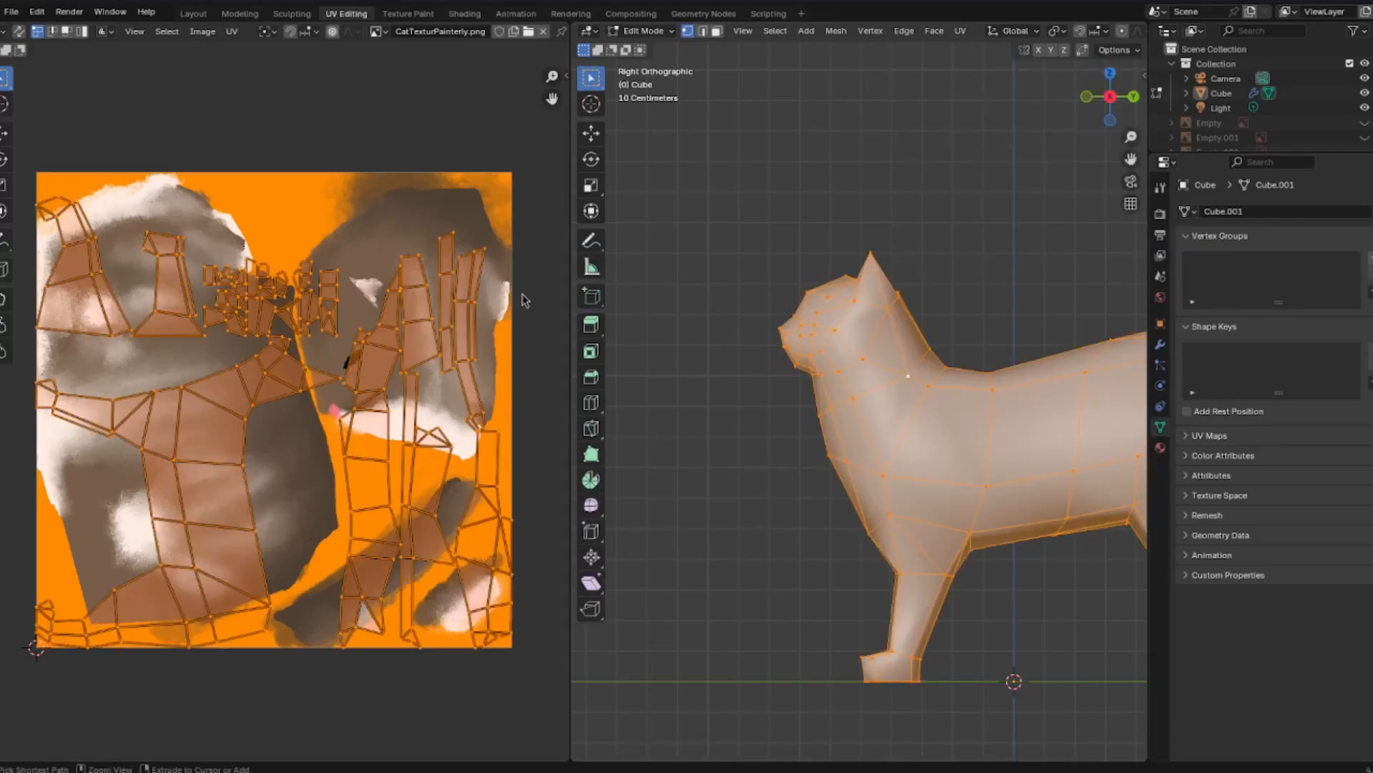
pyautogui.hotkey('ctrl', 'z')
pyautogui.hotkey('ctrl', 'z')
pyautogui.hotkey('ctrl', 'z')
pyautogui.hotkey('ctrl', 'z')
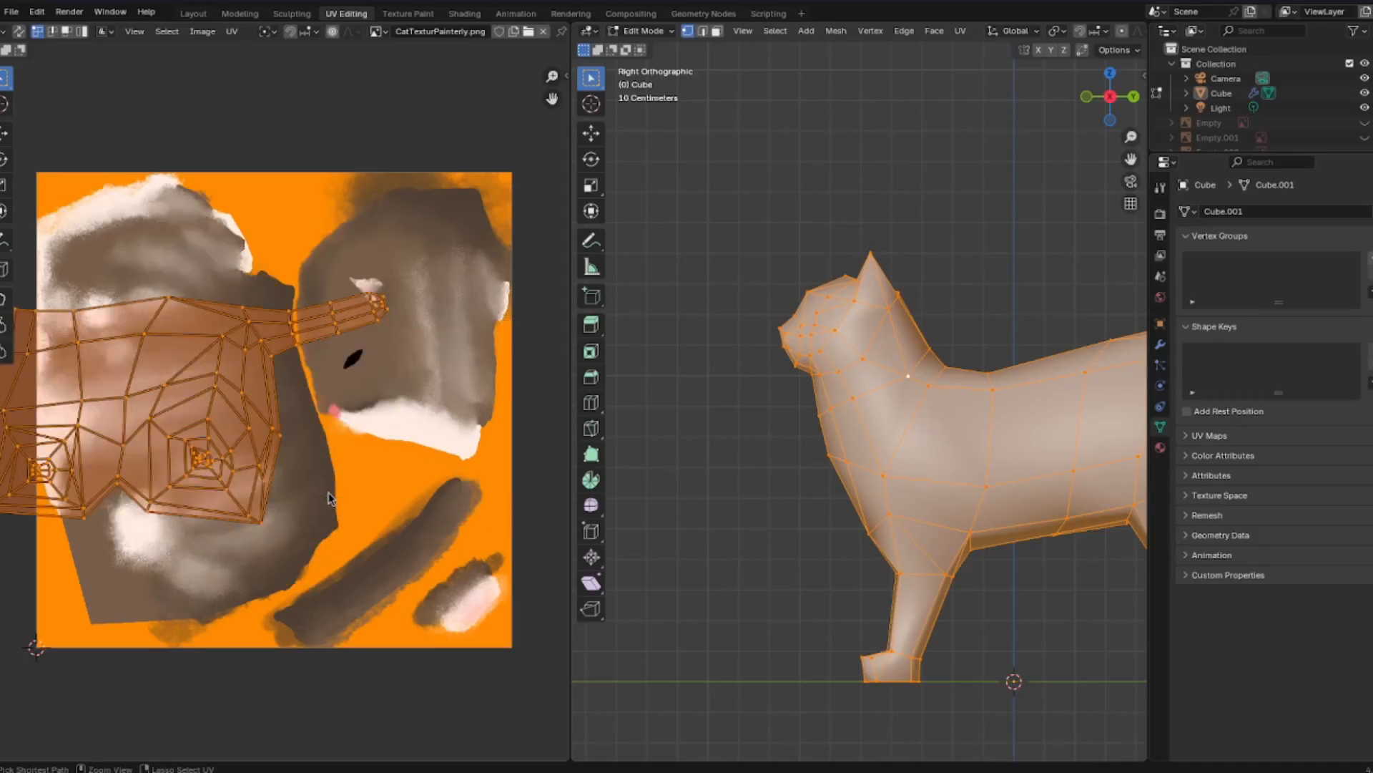
pyautogui.hotkey('ctrl', 'z')
pyautogui.hotkey('ctrl', 'z')
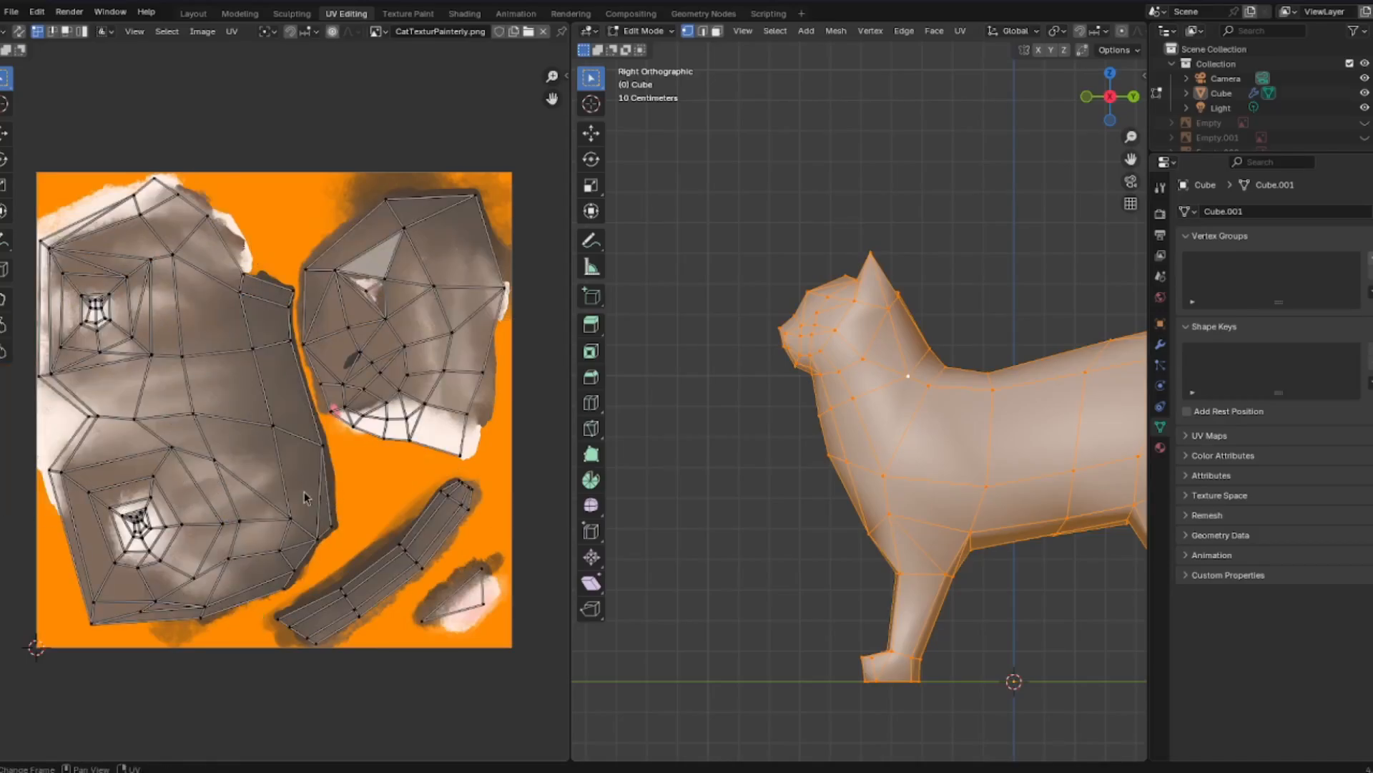
# - Show the cat in Material Preview shading and clear the whole-mesh selection
pyautogui.scroll(4, 179, 385)
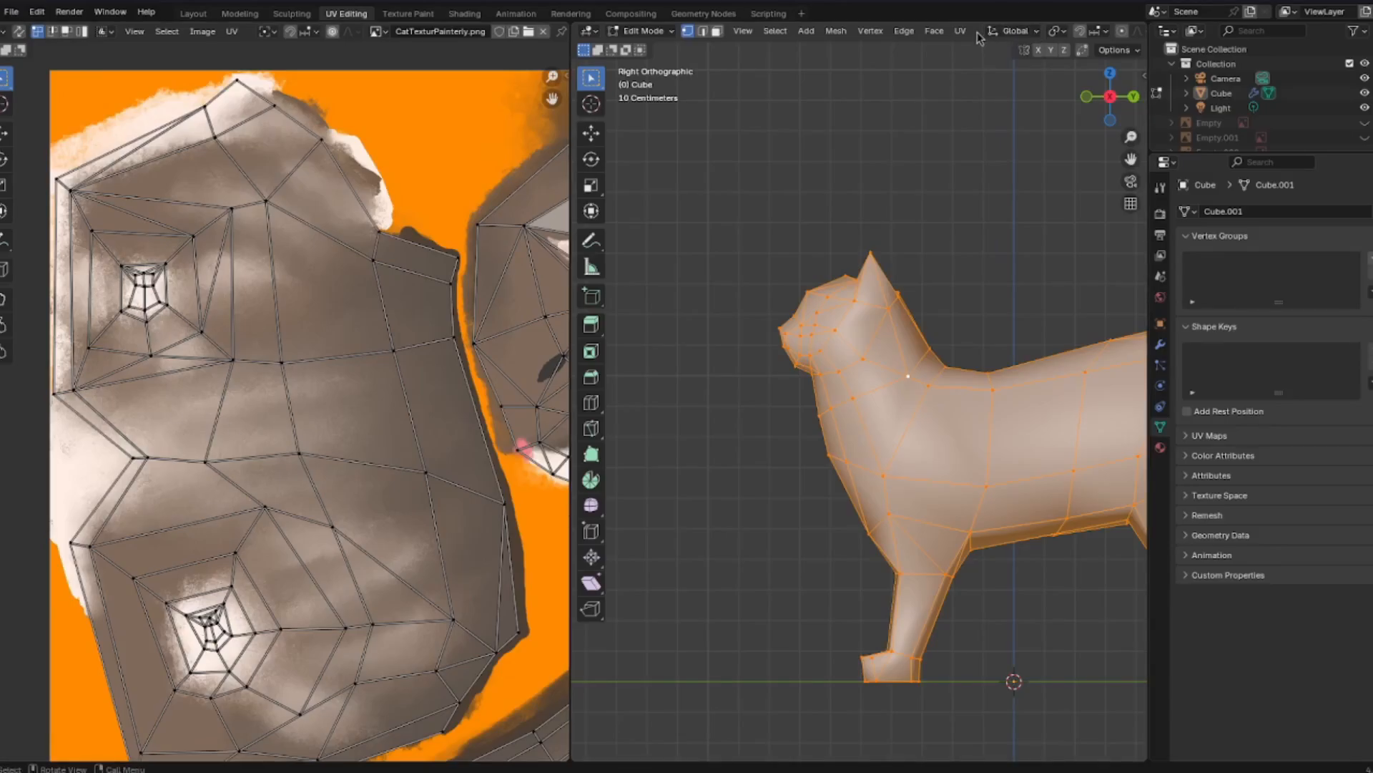
pyautogui.scroll(-5, 985, 37)
pyautogui.click(1106, 31)
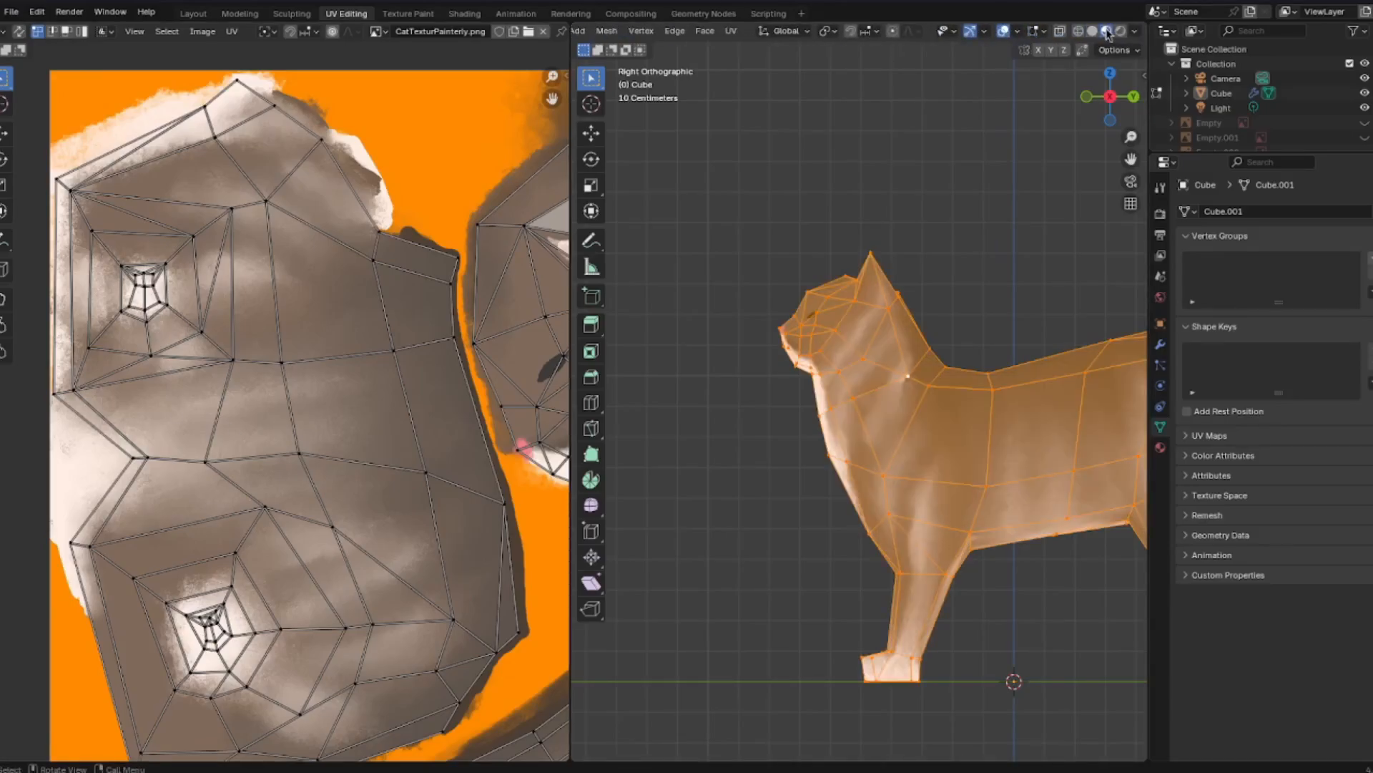
pyautogui.keyDown('shift'); pyautogui.moveTo(922, 510); pyautogui.dragTo(866, 342, button='middle'); pyautogui.keyUp('shift')
pyautogui.click(873, 483)
# - Examine the painted texture on the cat's legs, underside, rear, tail and face against the texture image
pyautogui.moveTo(873, 484); pyautogui.dragTo(857, 508, button='middle')
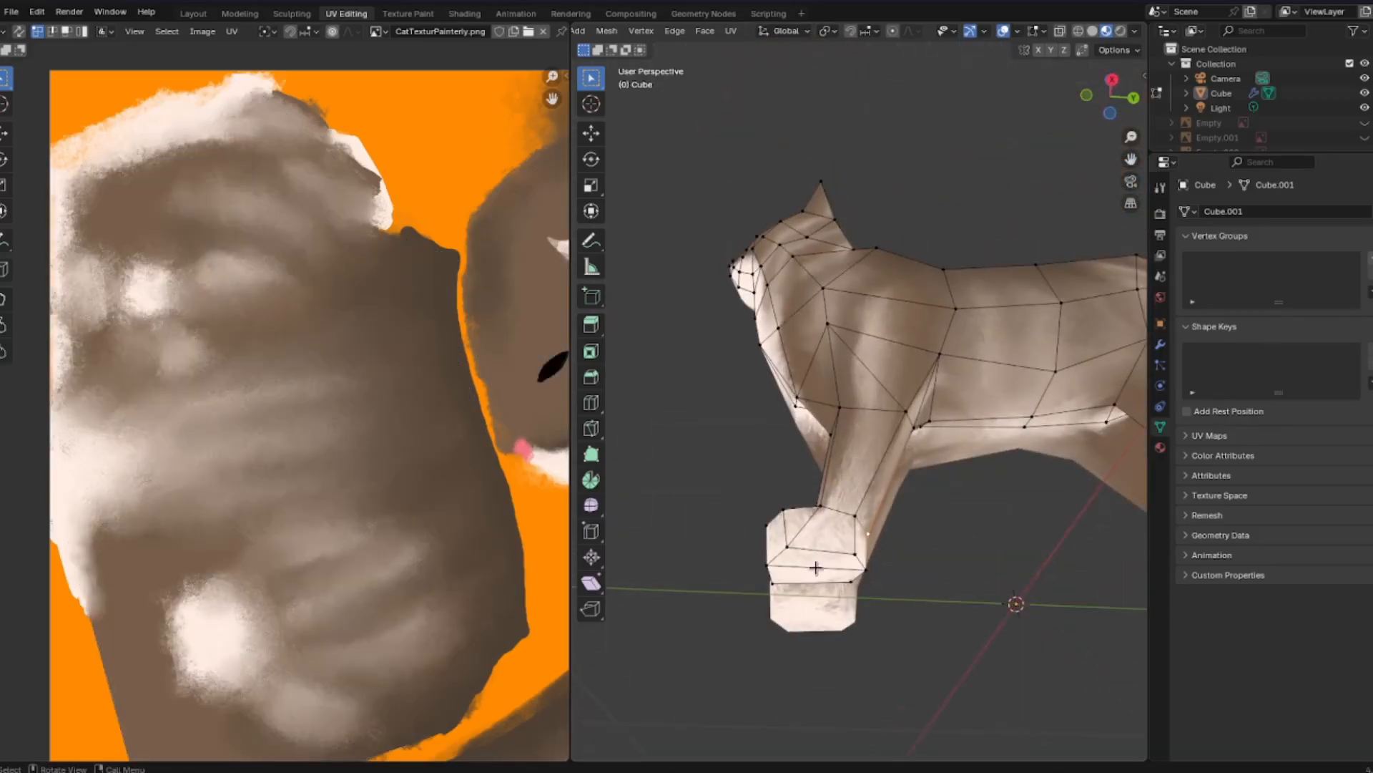
pyautogui.moveTo(866, 575); pyautogui.dragTo(952, 524, button='middle')
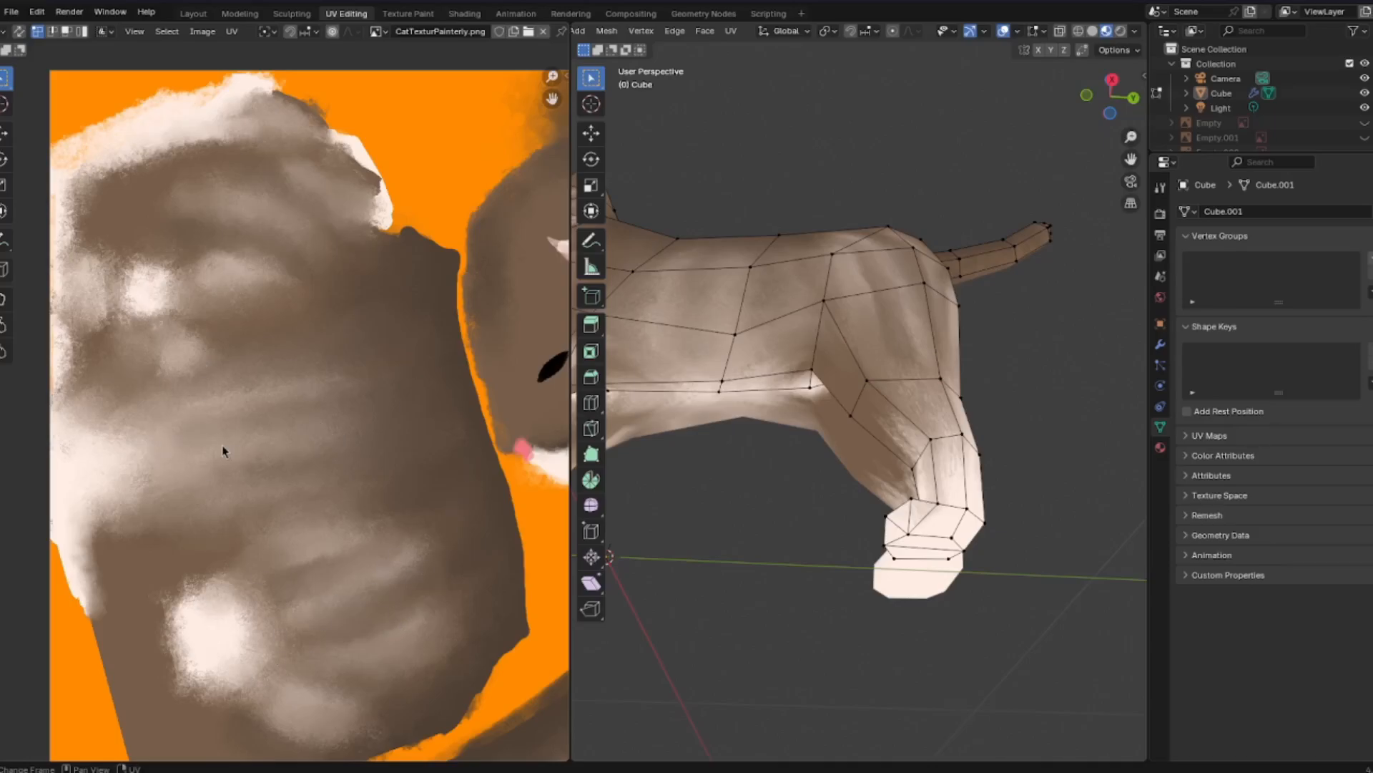
pyautogui.keyDown('shift'); pyautogui.moveTo(746, 354); pyautogui.dragTo(792, 431, button='middle'); pyautogui.keyUp('shift')
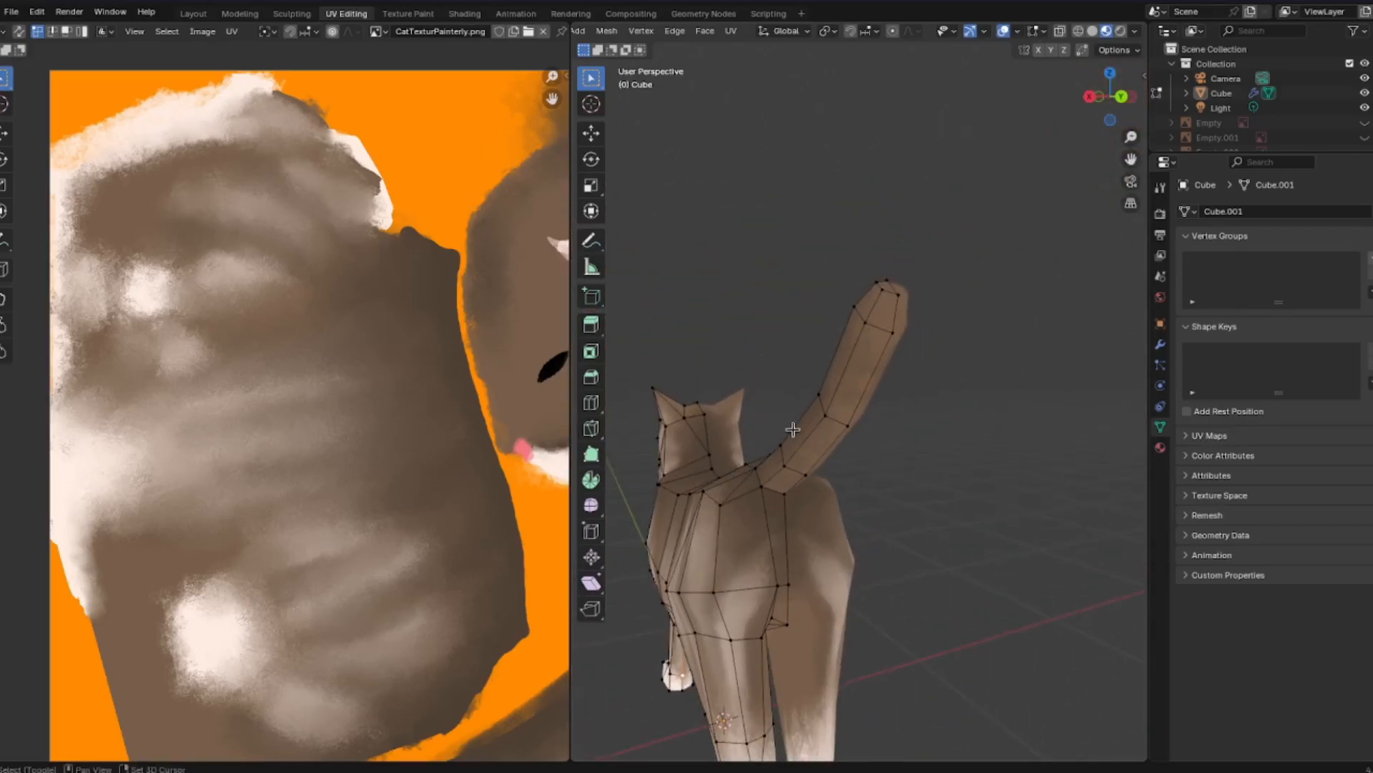
pyautogui.scroll(-3, 386, 463)
pyautogui.scroll(3, 430, 487)
pyautogui.moveTo(473, 509); pyautogui.dragTo(265, 489, button='middle')
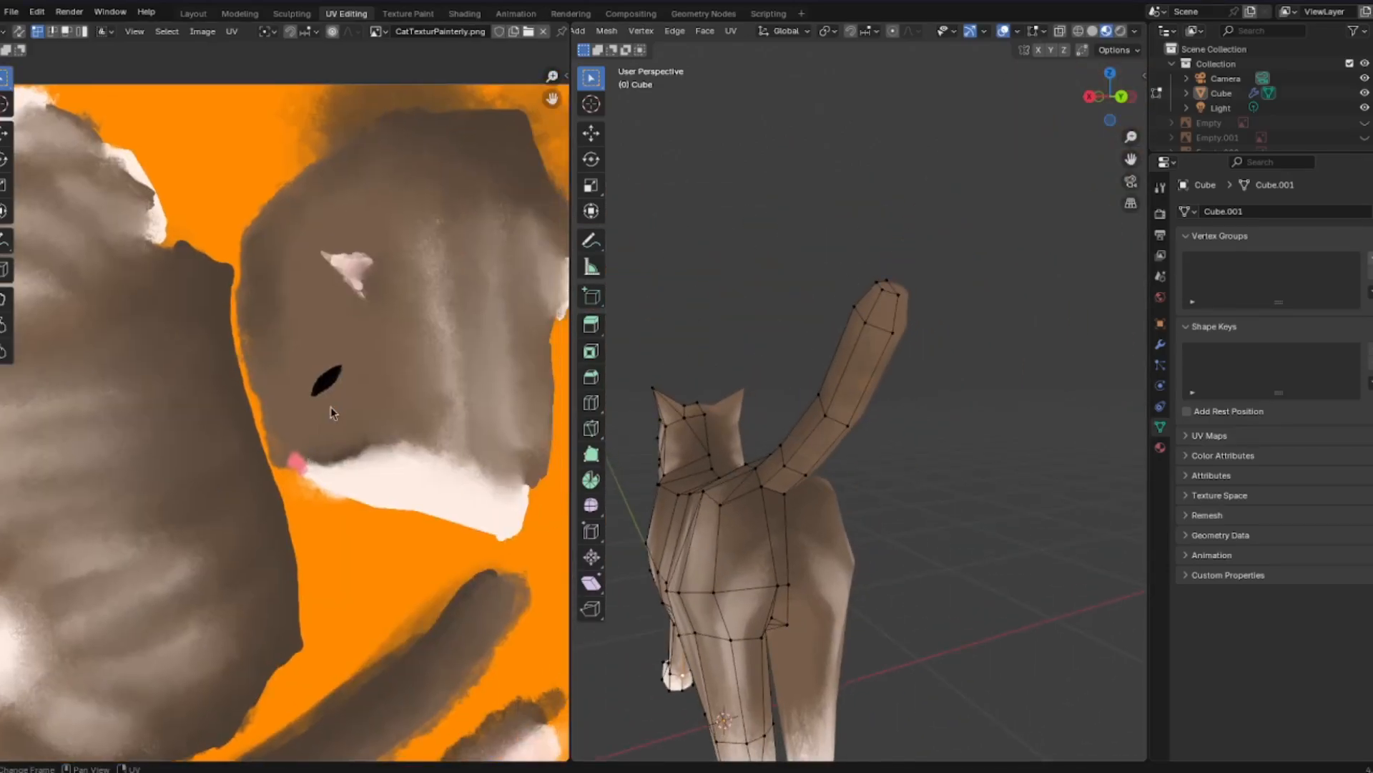
pyautogui.moveTo(753, 486); pyautogui.dragTo(811, 503, button='middle')
pyautogui.scroll(3, 896, 495)
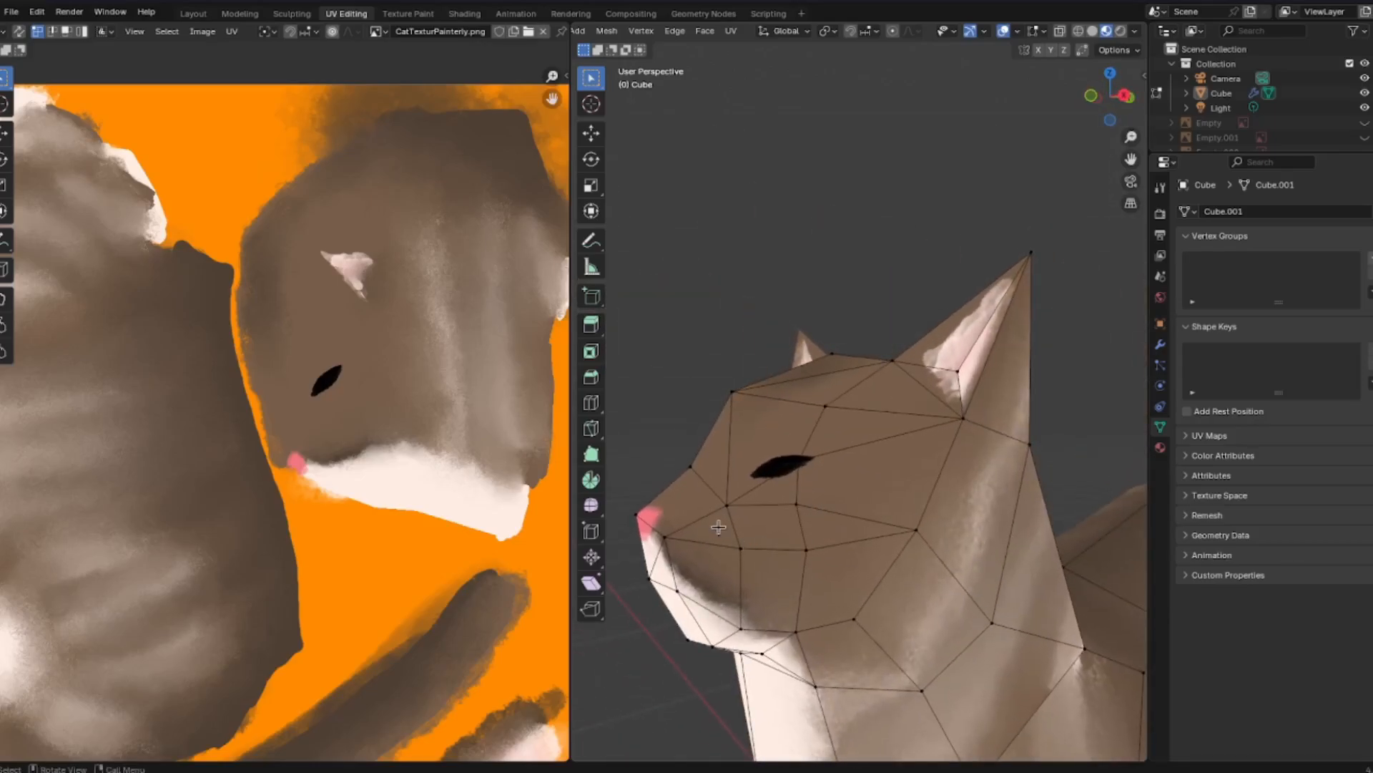
pyautogui.moveTo(678, 510); pyautogui.dragTo(780, 511, button='middle')
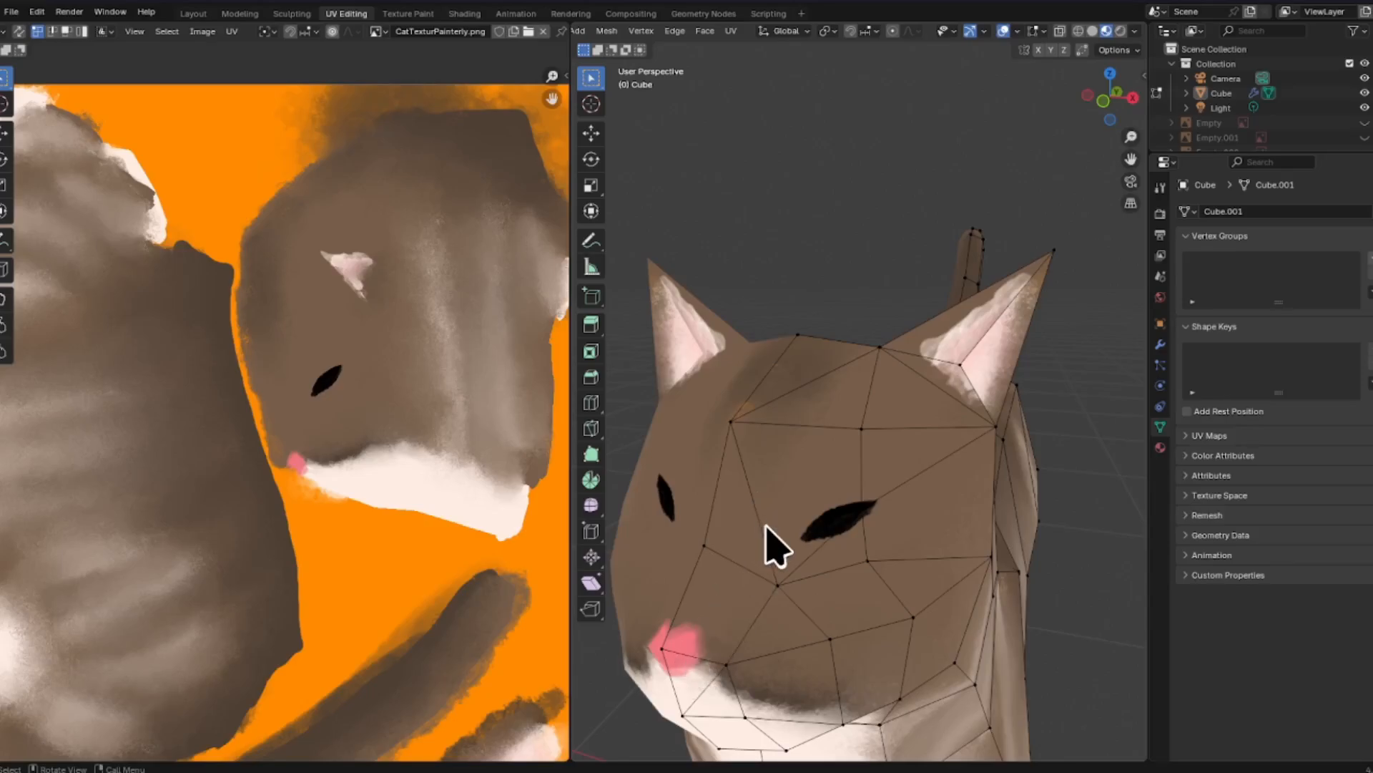
pyautogui.scroll(-6, 711, 620)
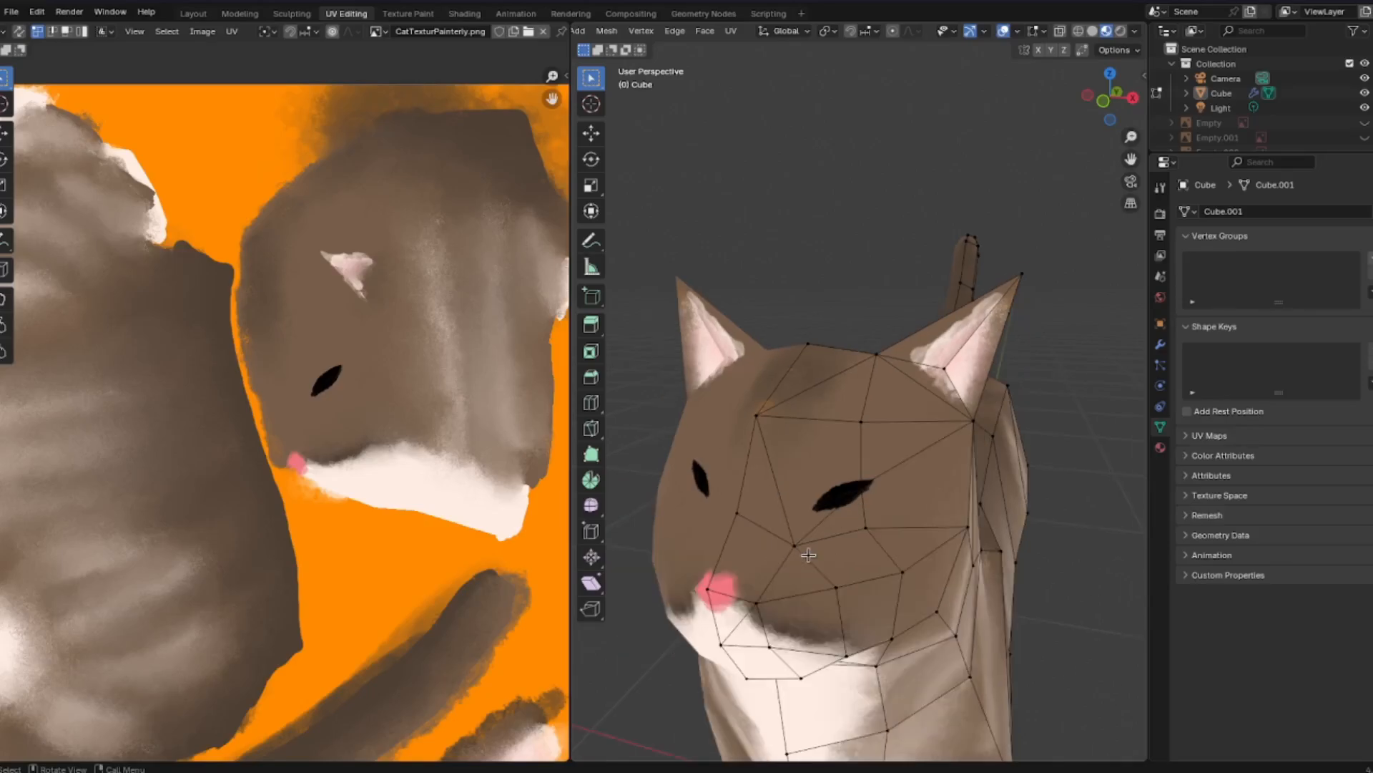
pyautogui.moveTo(1056, 490); pyautogui.dragTo(1008, 298, button='middle')
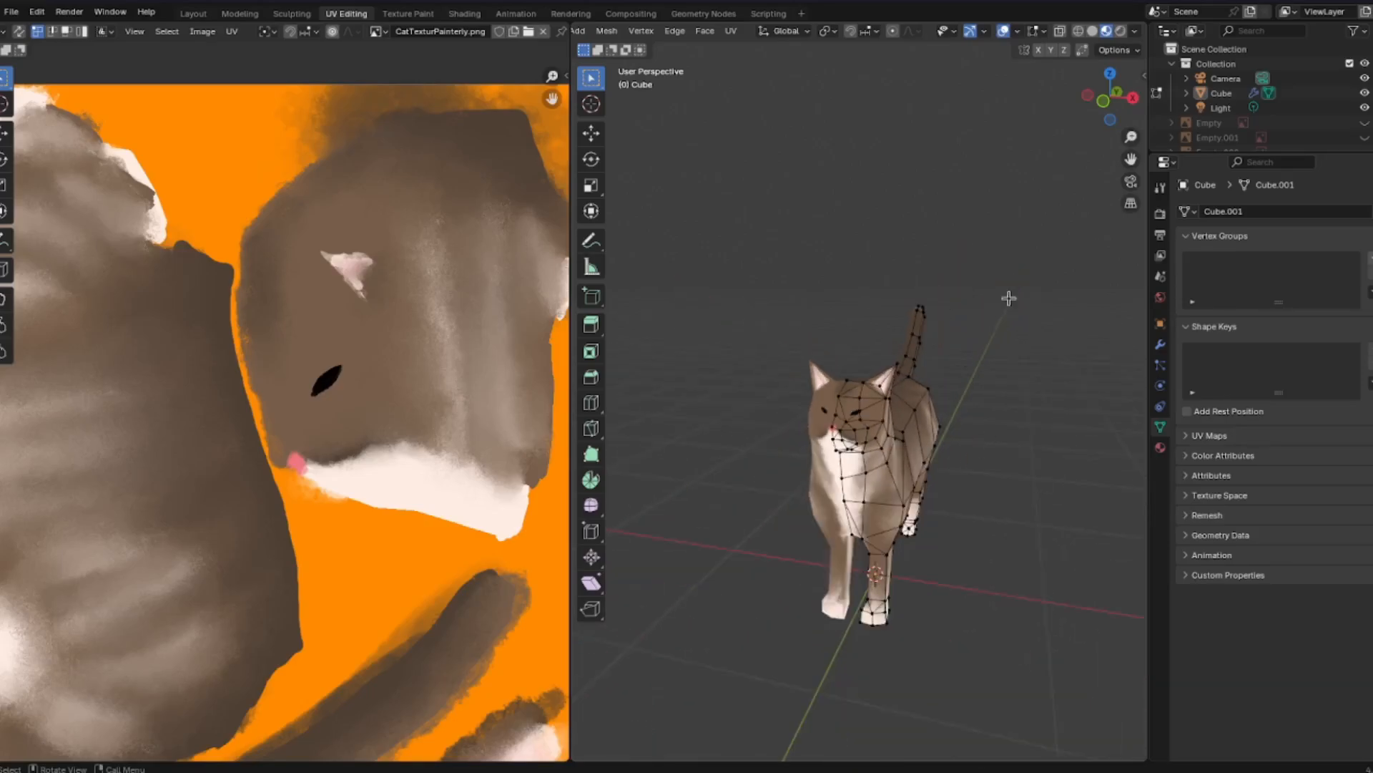
# - Switch to the browser's Okami texture search results, view the Baked Oranges texture page and return to the results
pyautogui.click(193, 13)
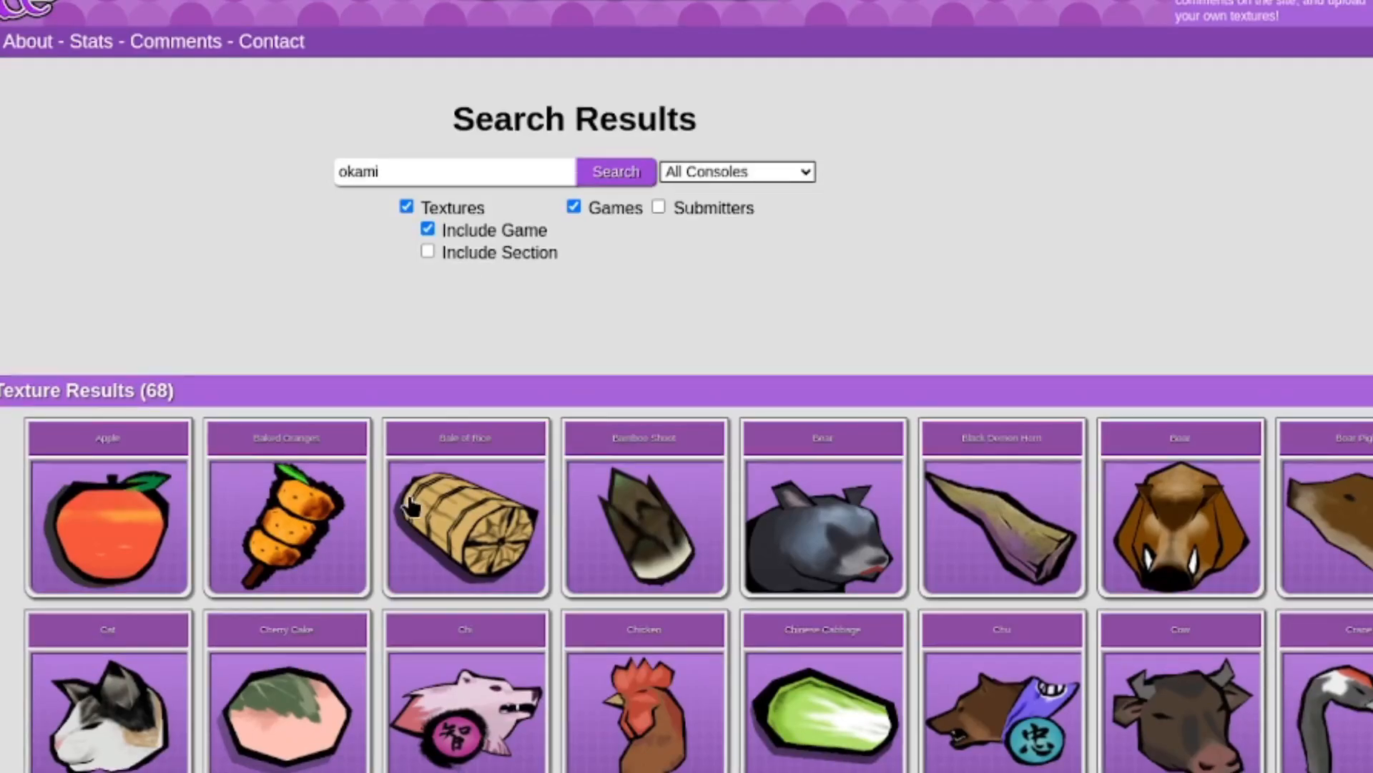
pyautogui.scroll(-2, 304, 415)
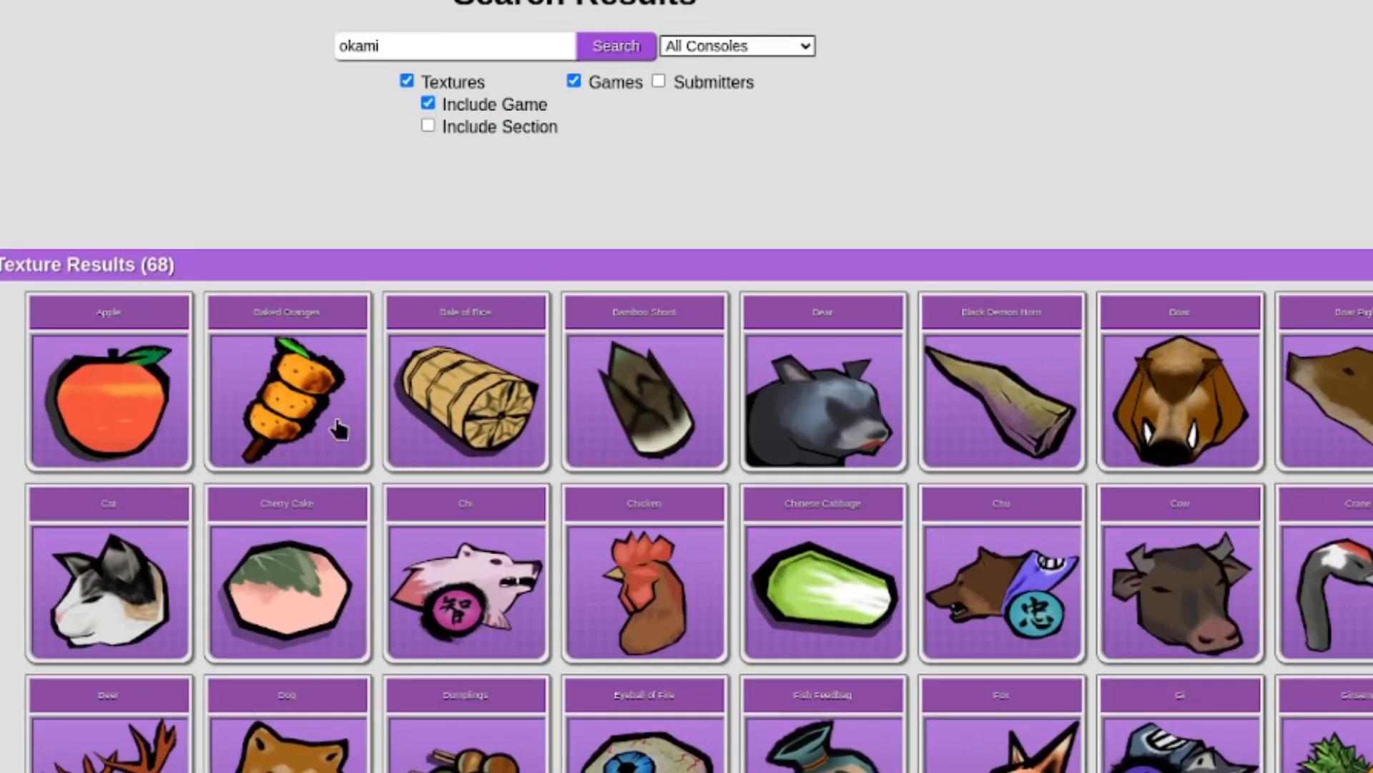
pyautogui.click(306, 411)
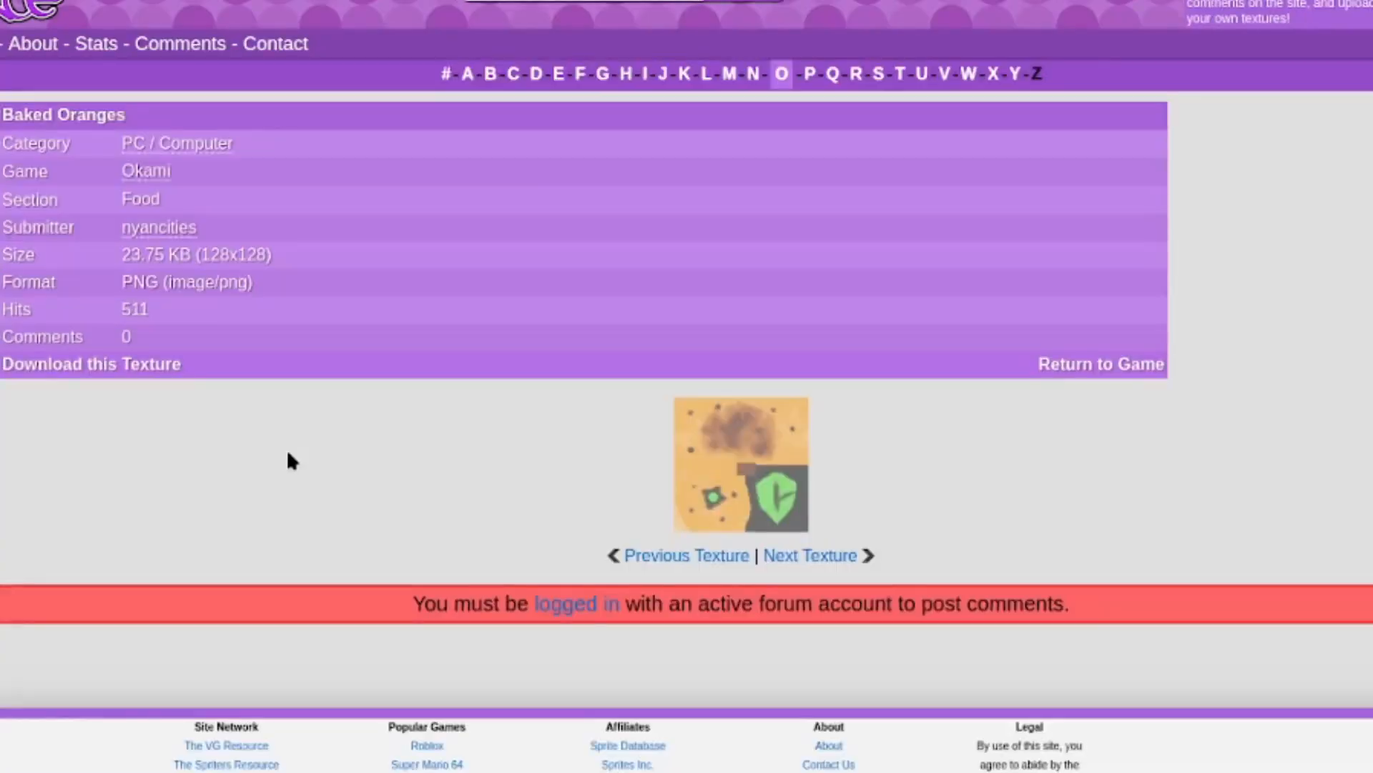
pyautogui.hotkey('alt', 'Left')
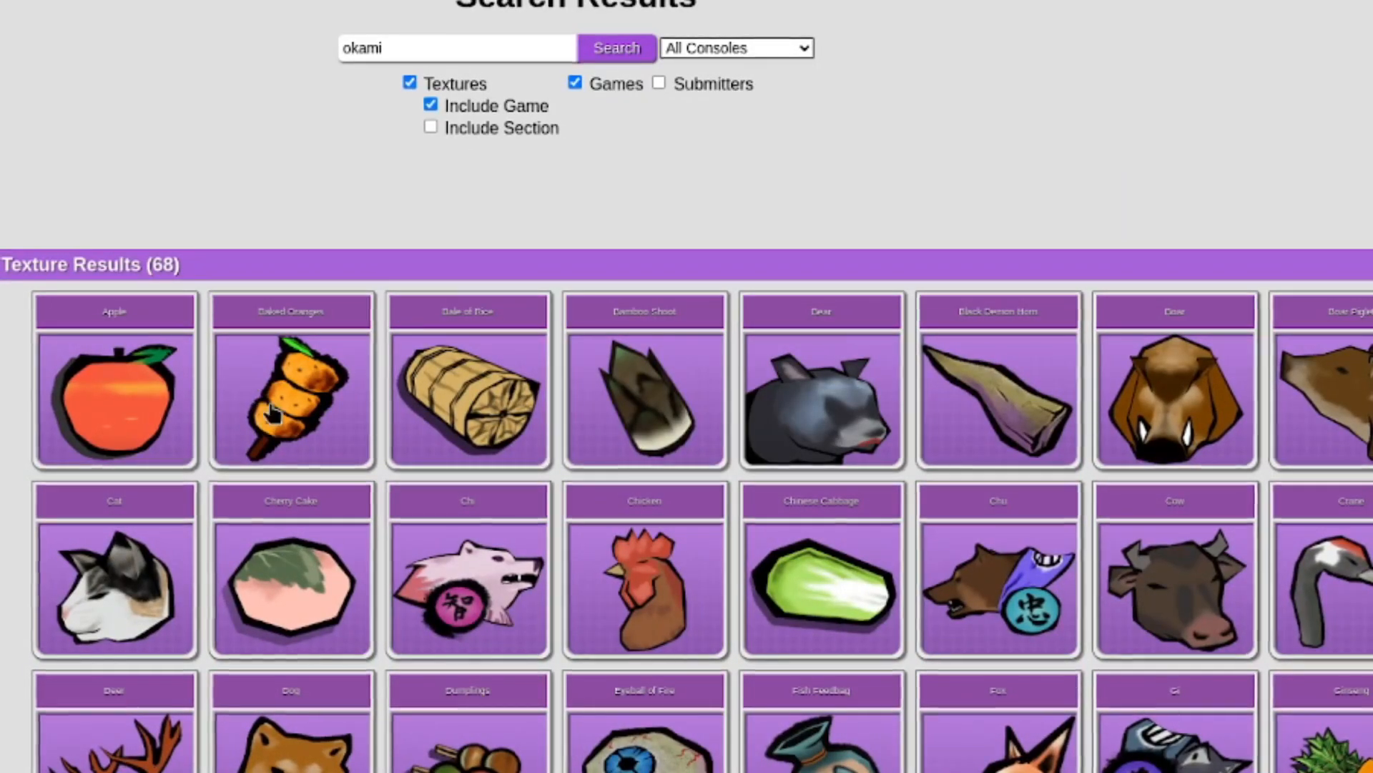
# - Open the Baked Oranges preview image in a new tab and enlarge it
pyautogui.rightClick(301, 291)
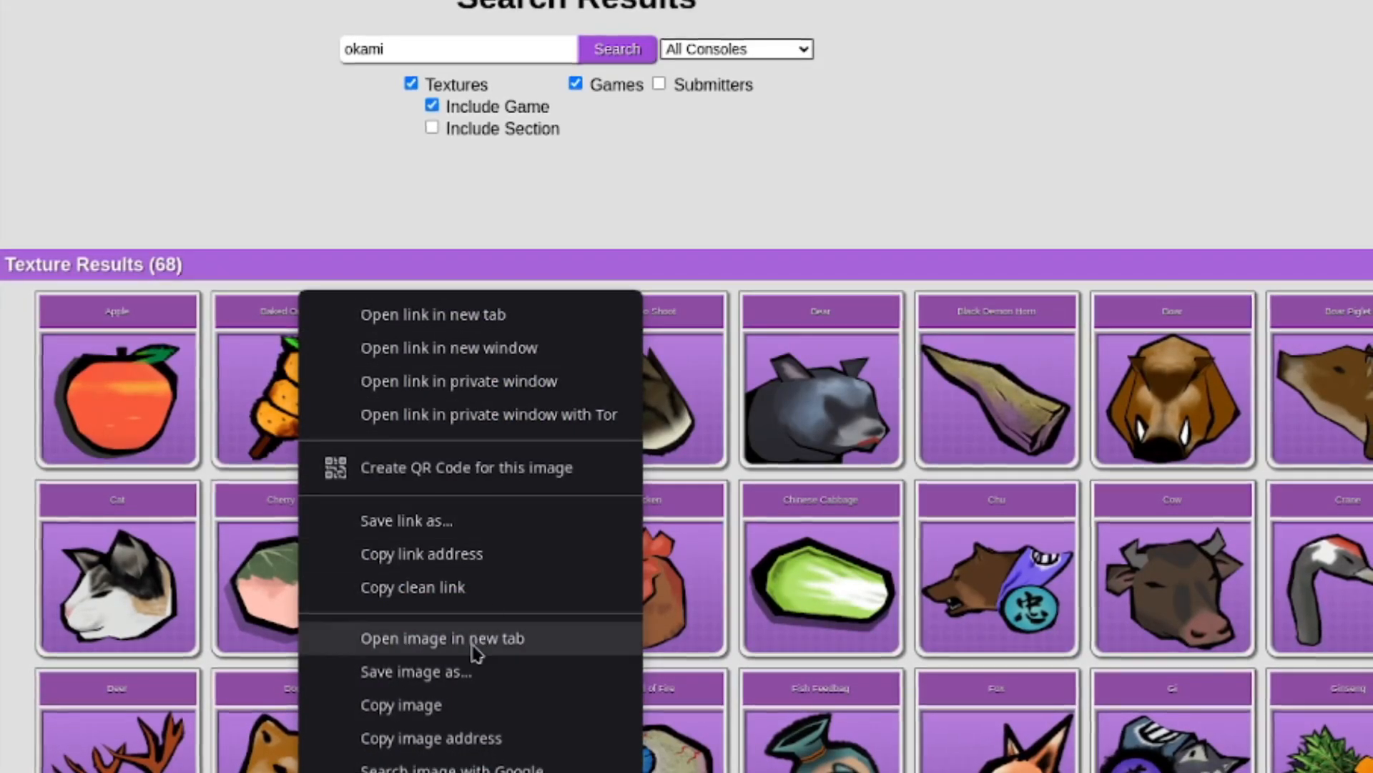
pyautogui.click(444, 637)
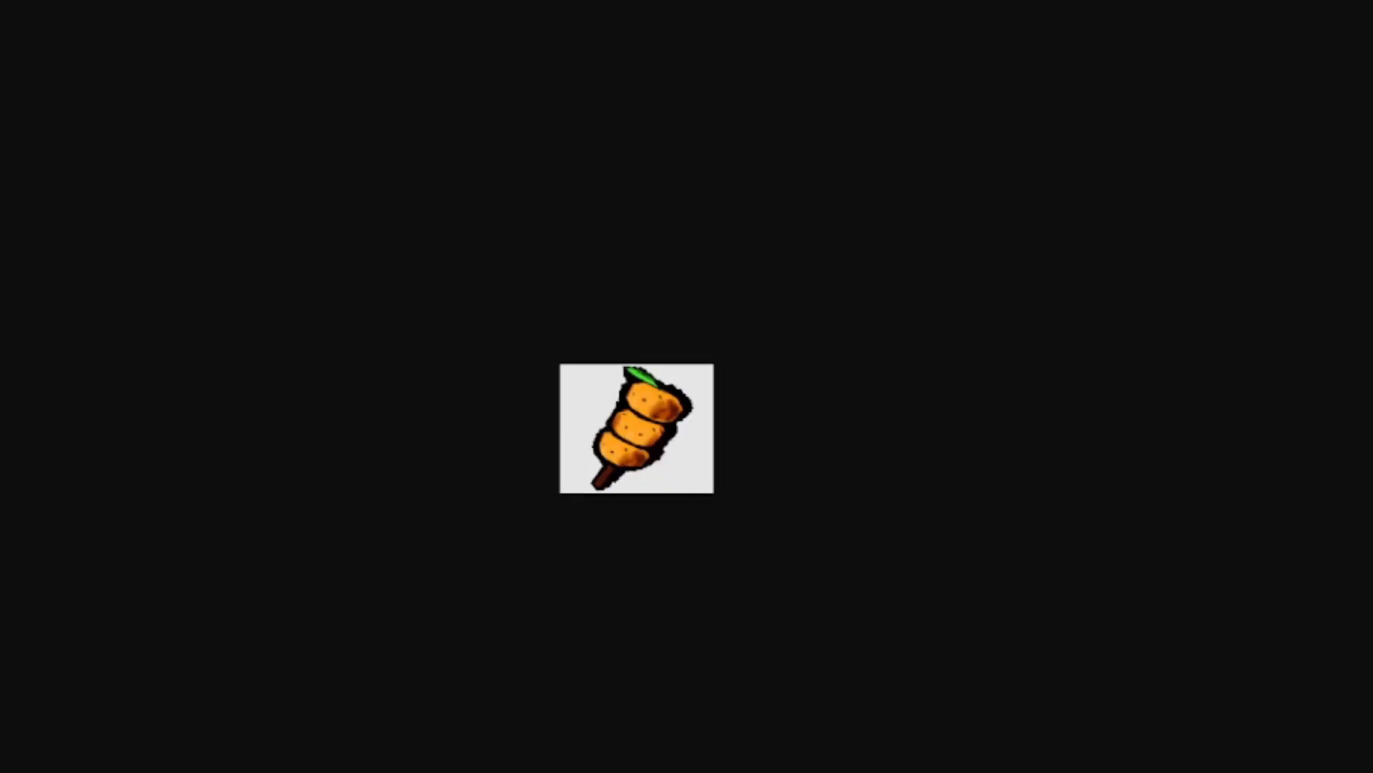
pyautogui.keyDown('ctrl'); pyautogui.scroll(9, 648, 457); pyautogui.keyUp('ctrl')
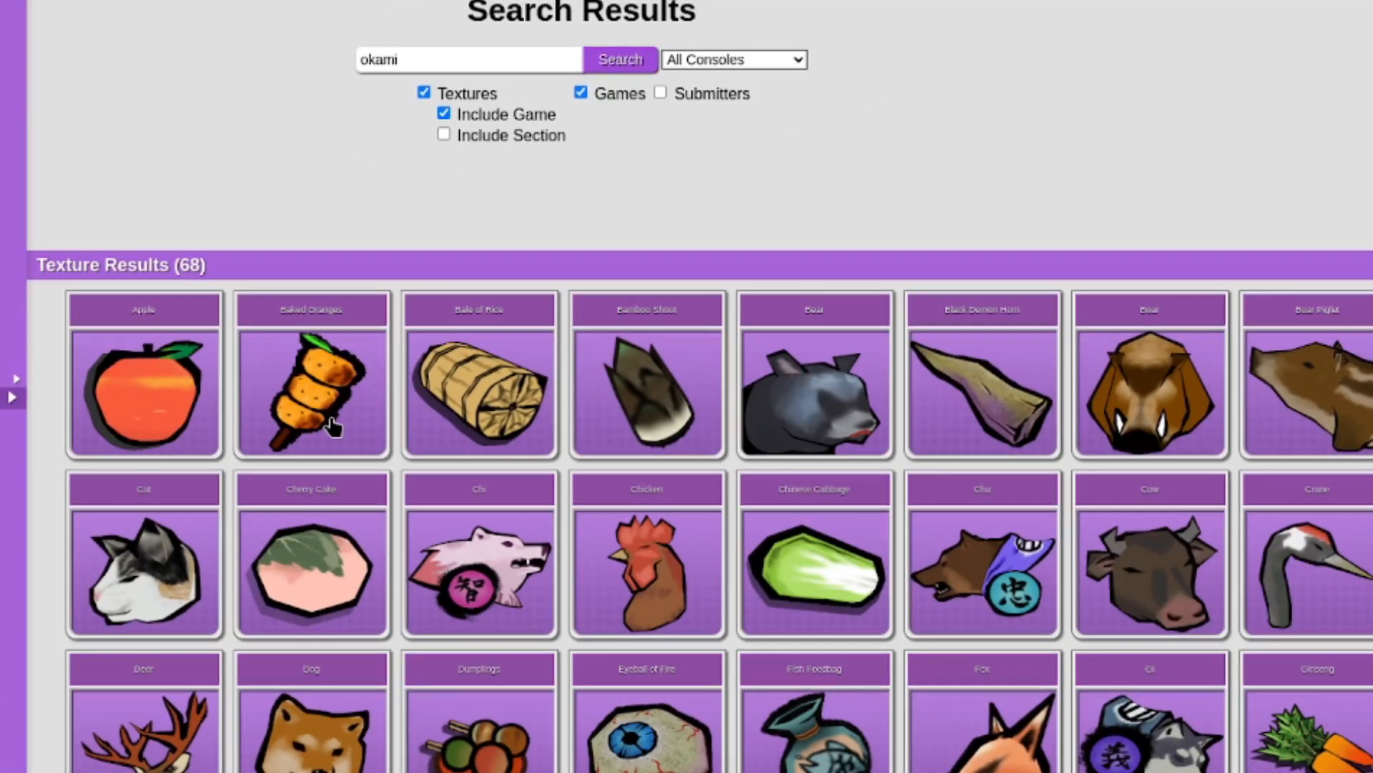
# - Examine the outlines and painterly shading of the animal, food and item icons throughout the Okami texture results
pyautogui.scroll(-8, 624, 585)
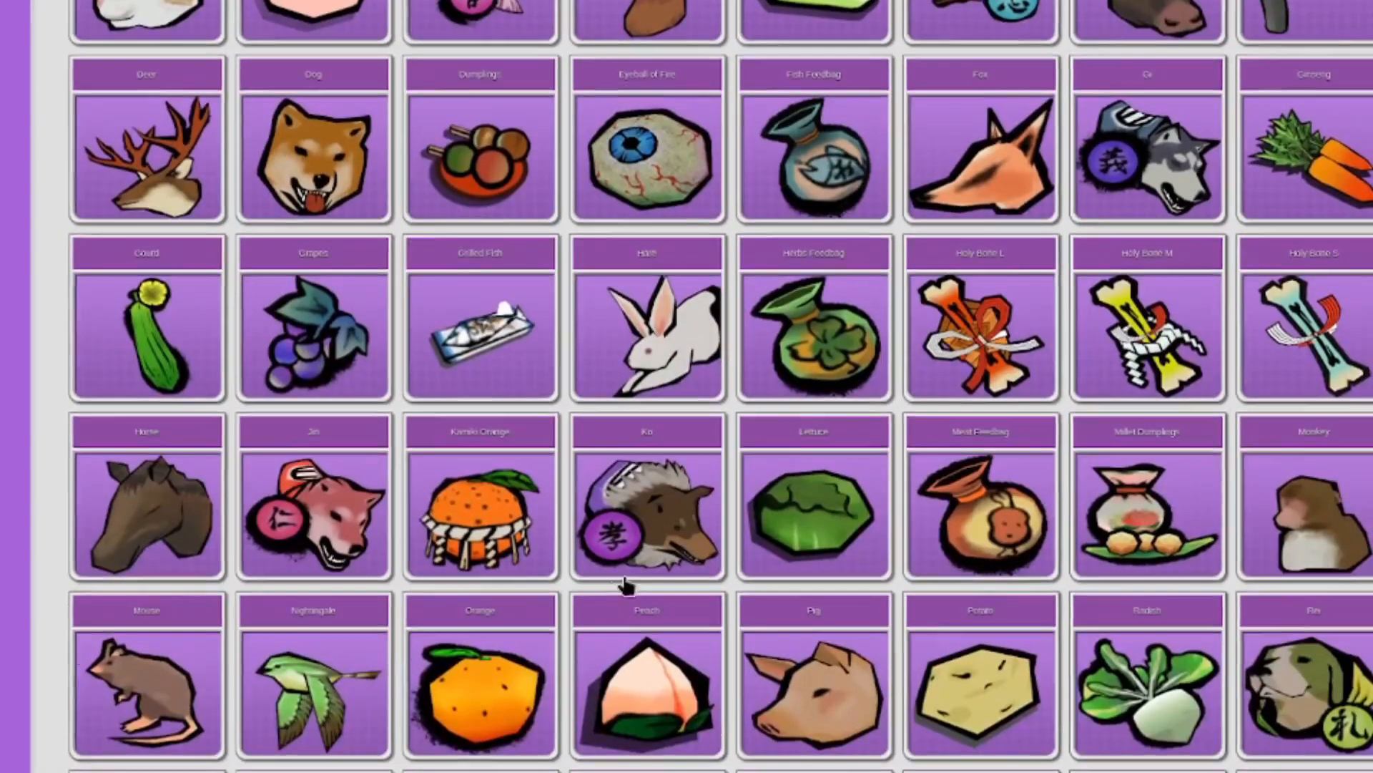
pyautogui.scroll(7, 490, 543)
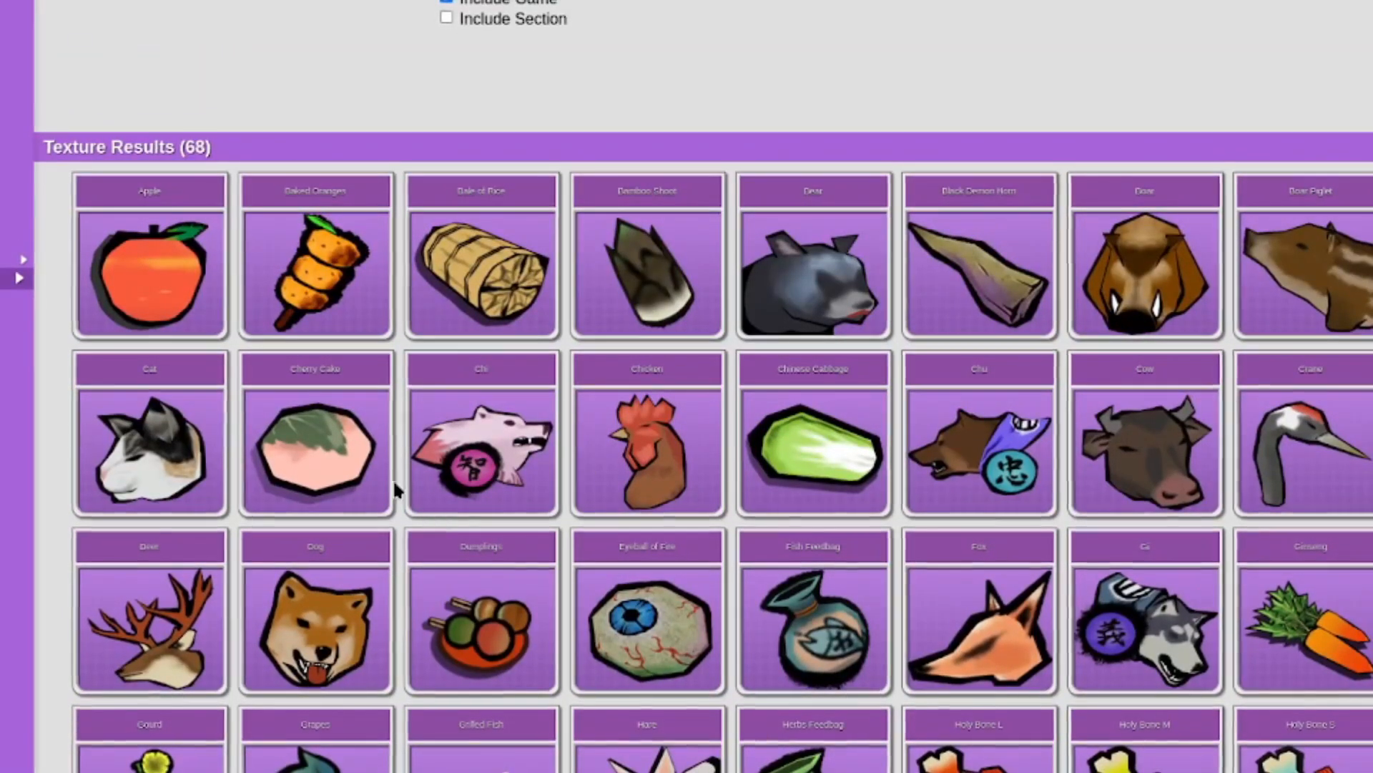
pyautogui.scroll(2, 393, 479)
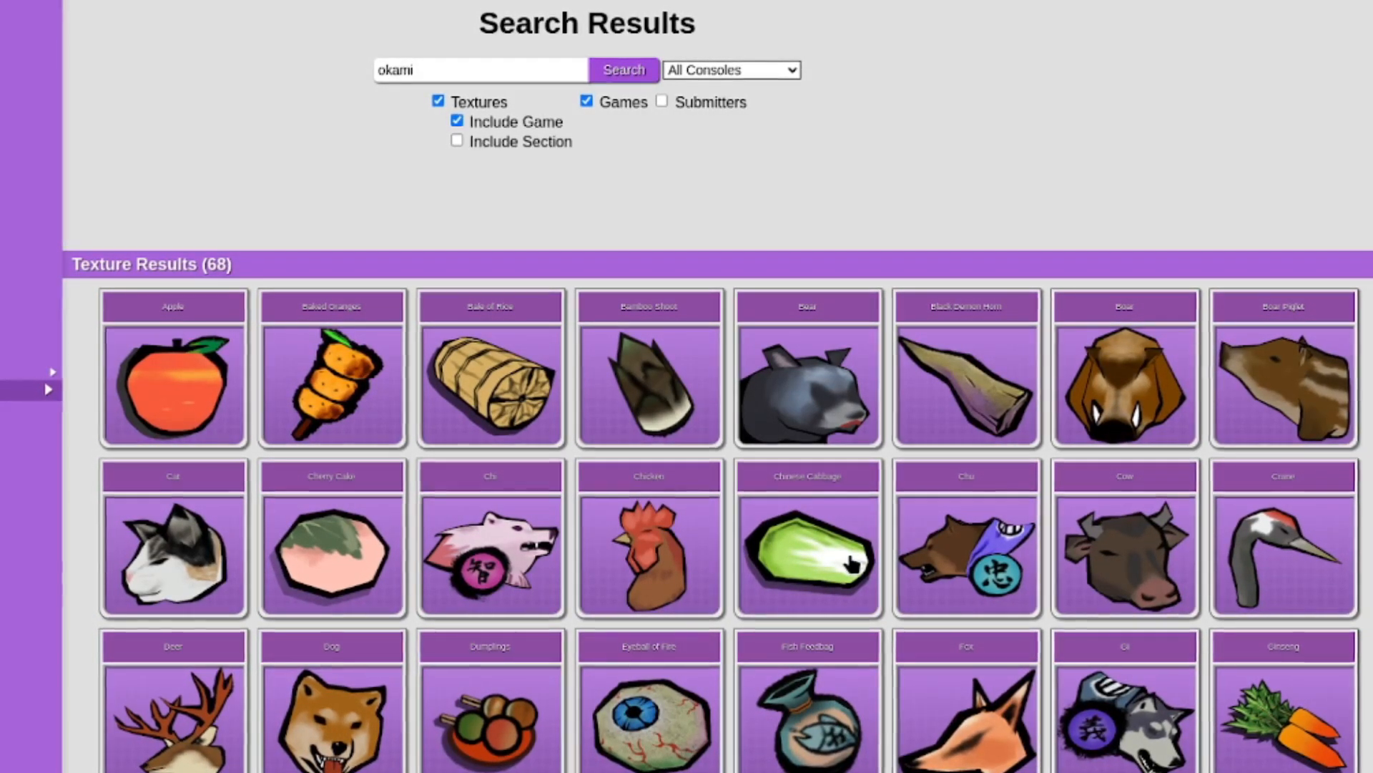
pyautogui.scroll(-4, 208, 700)
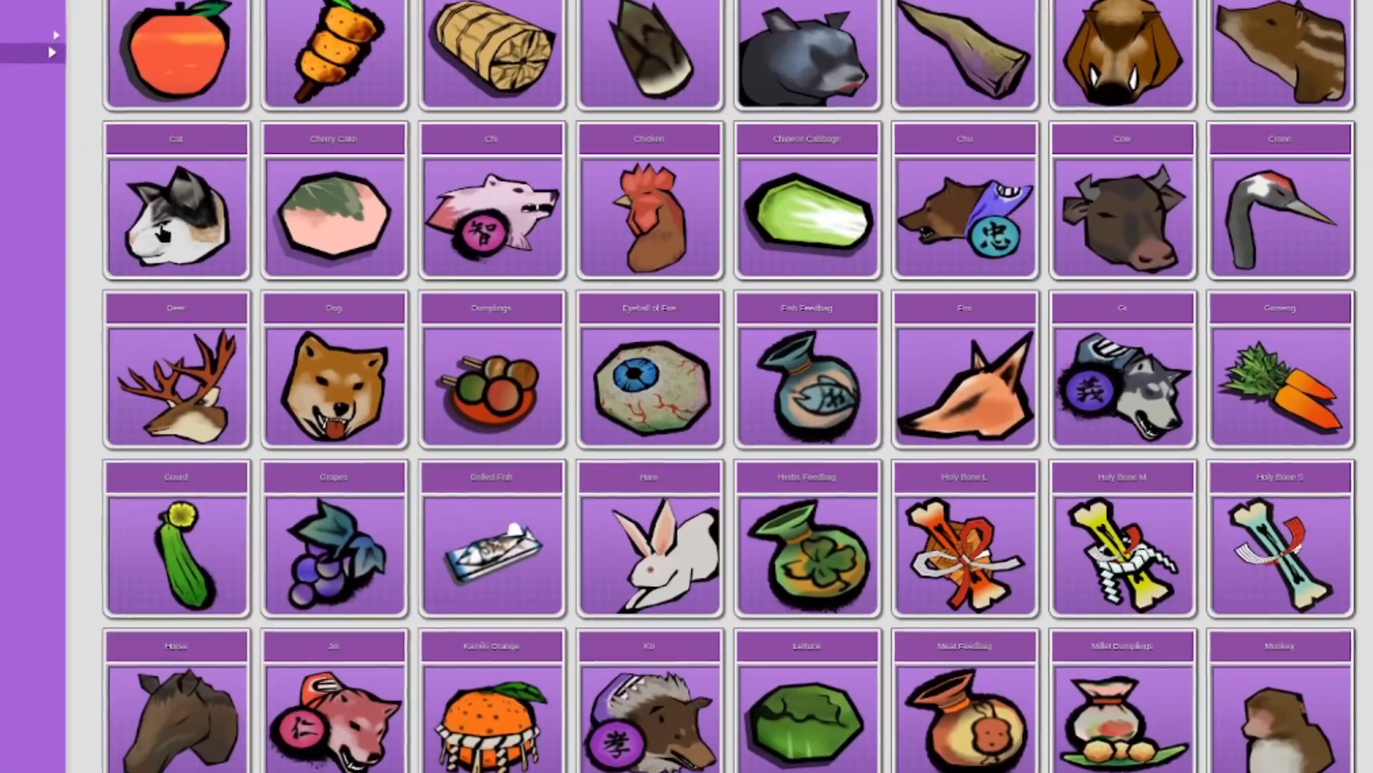
pyautogui.click(177, 230)
pyautogui.scroll(-2, 851, 622)
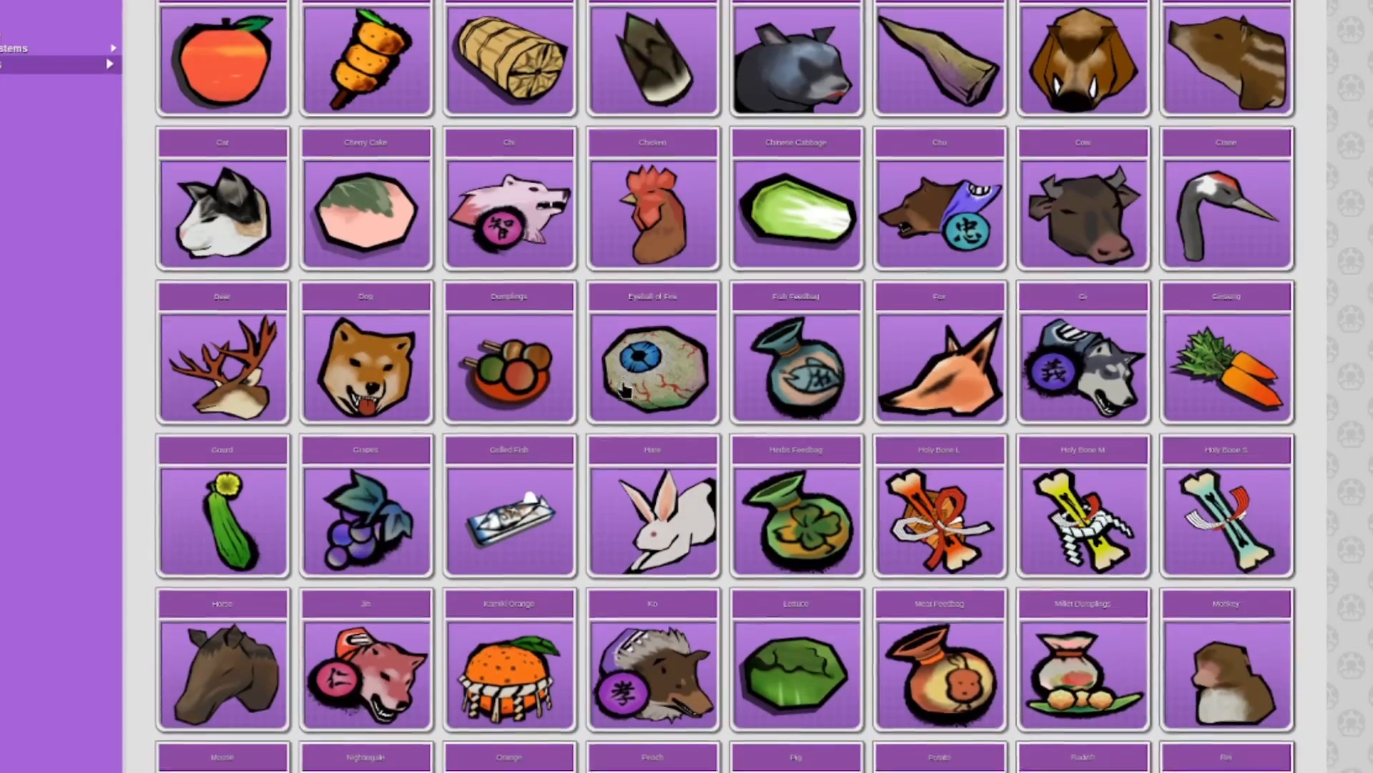
pyautogui.scroll(-4, 682, 392)
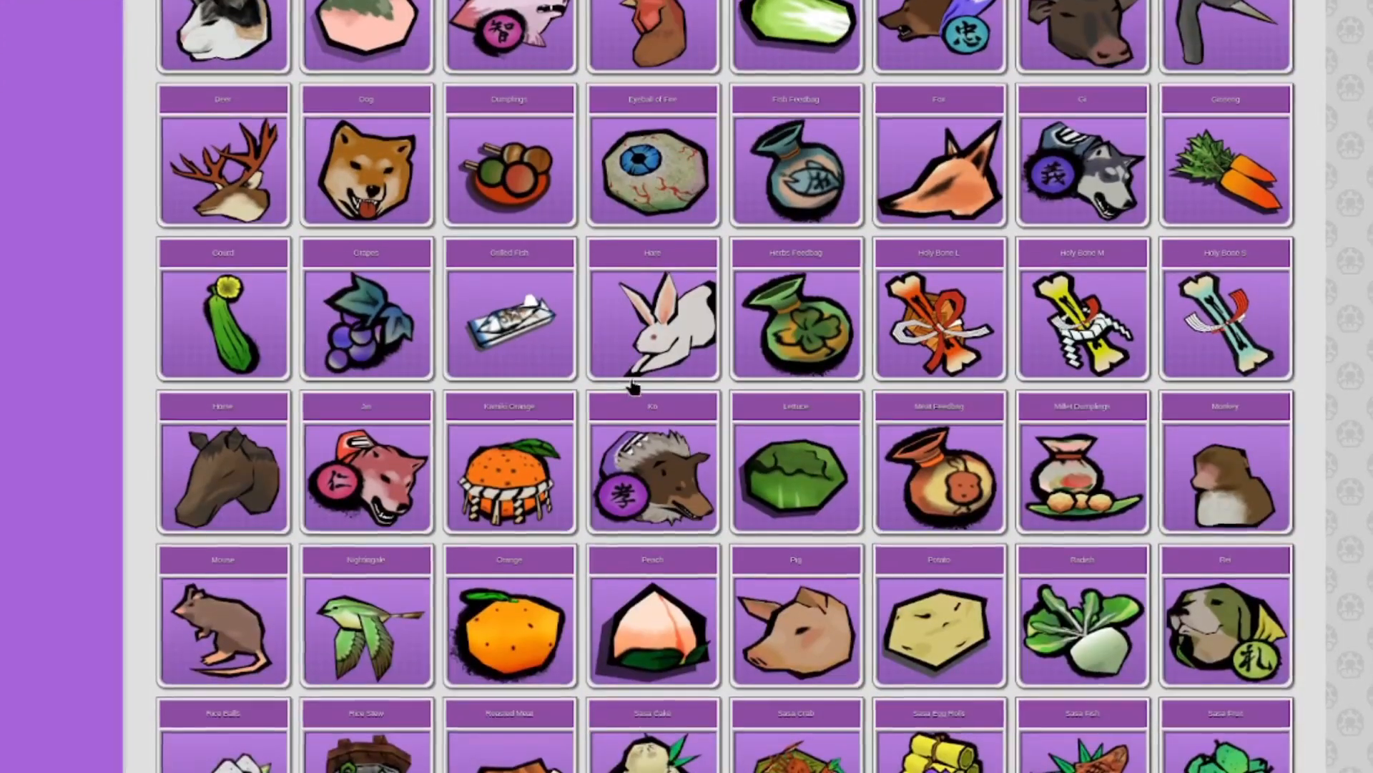
pyautogui.scroll(-3, 758, 329)
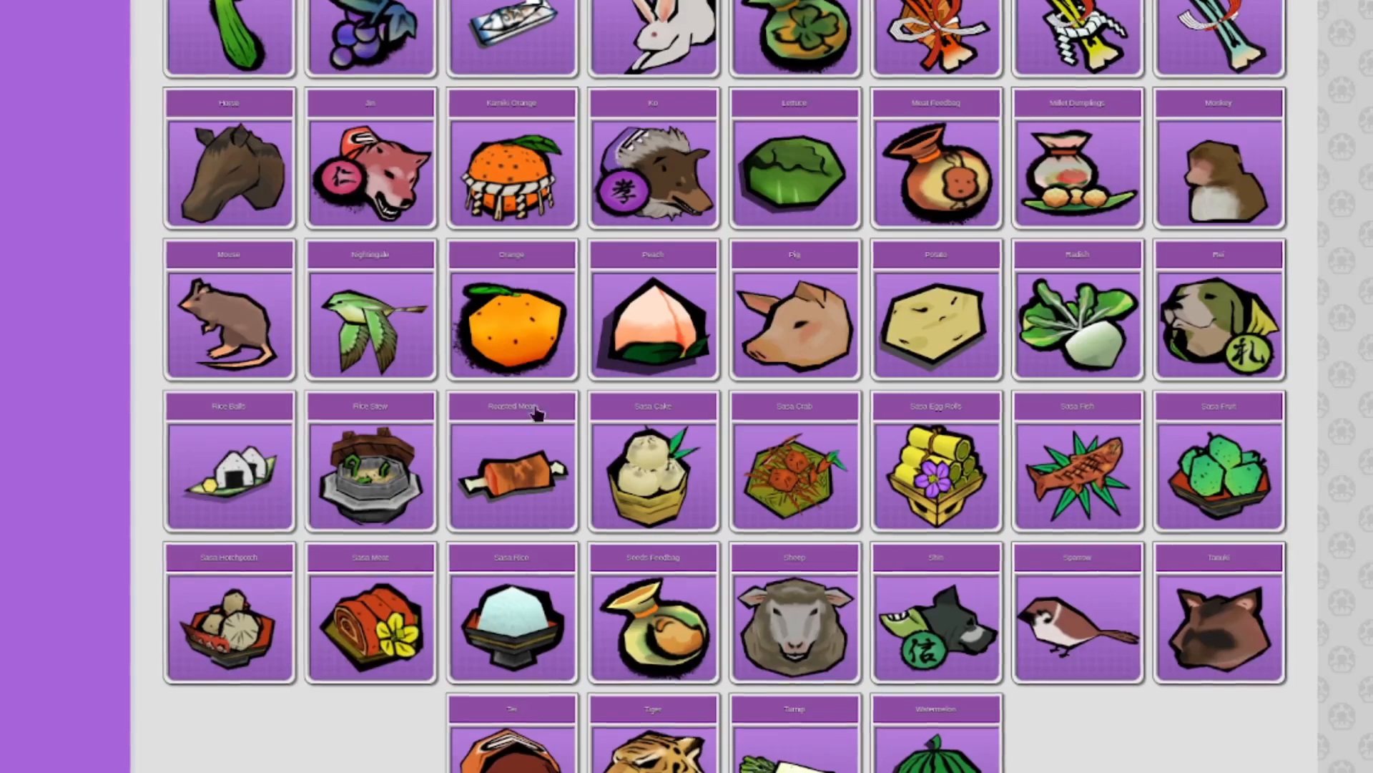
pyautogui.scroll(-4, 529, 386)
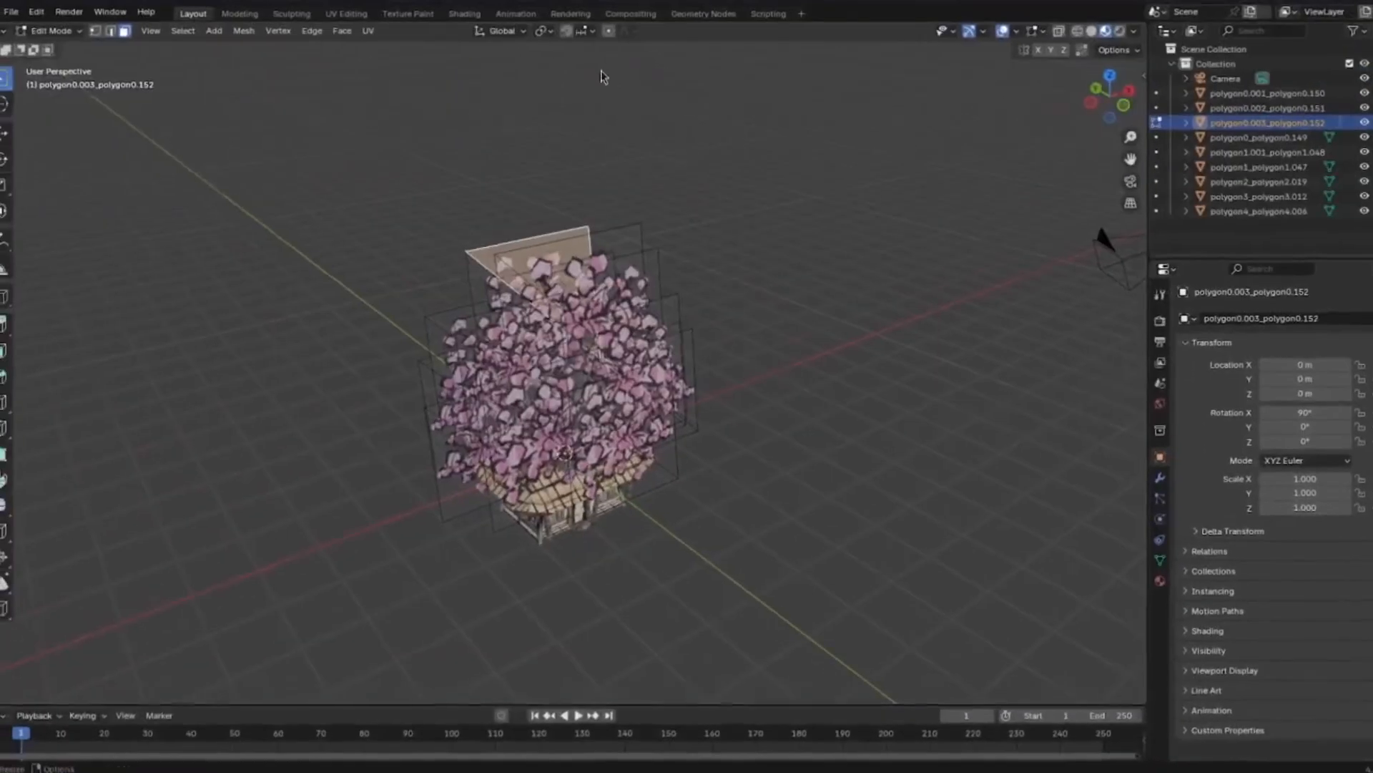
# - Switch to Blender and inspect the outlined blossom tree and tiled-roof house model from several angles
pyautogui.scroll(3, 540, 552)
pyautogui.moveTo(540, 552); pyautogui.dragTo(508, 444, button='middle')
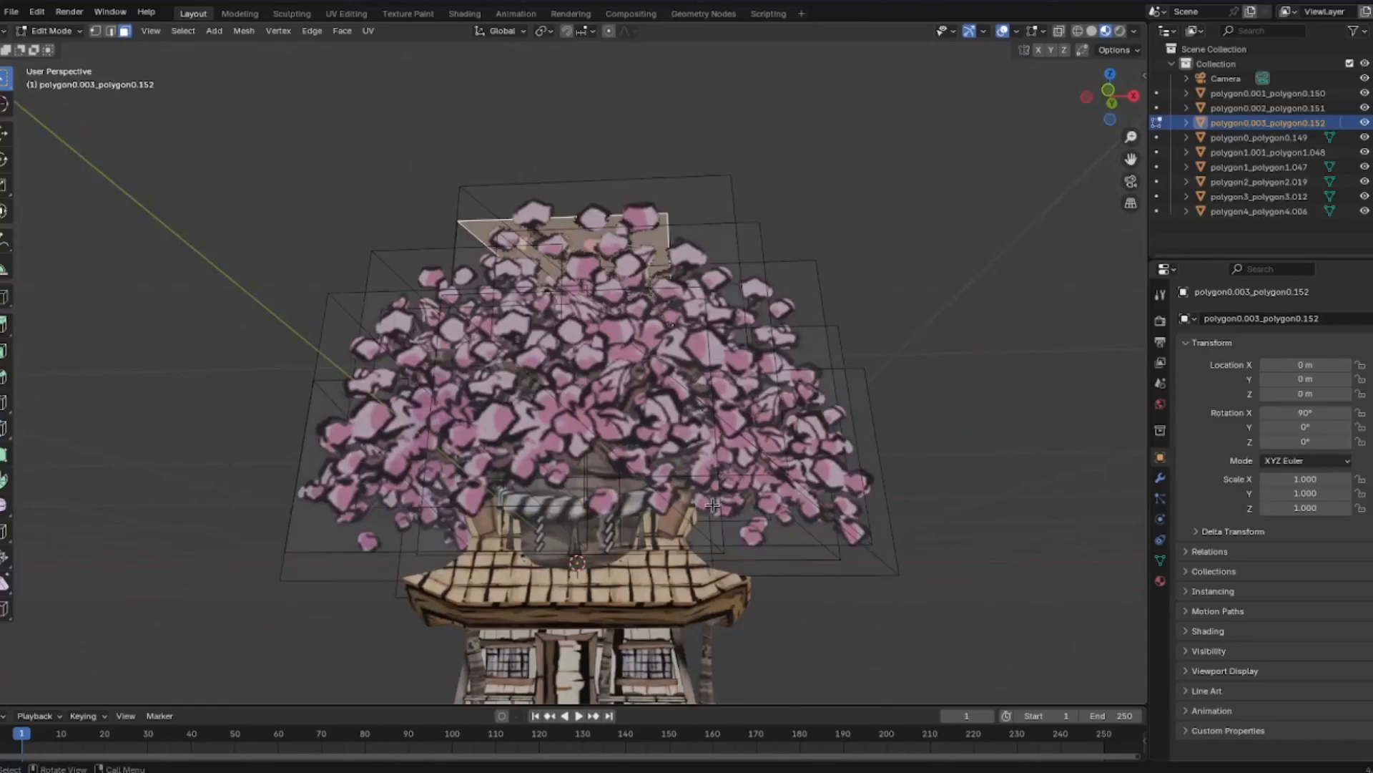
pyautogui.moveTo(713, 505); pyautogui.dragTo(636, 565, button='middle')
pyautogui.scroll(5, 636, 565)
pyautogui.scroll(-6, 821, 487)
pyautogui.click(830, 245)
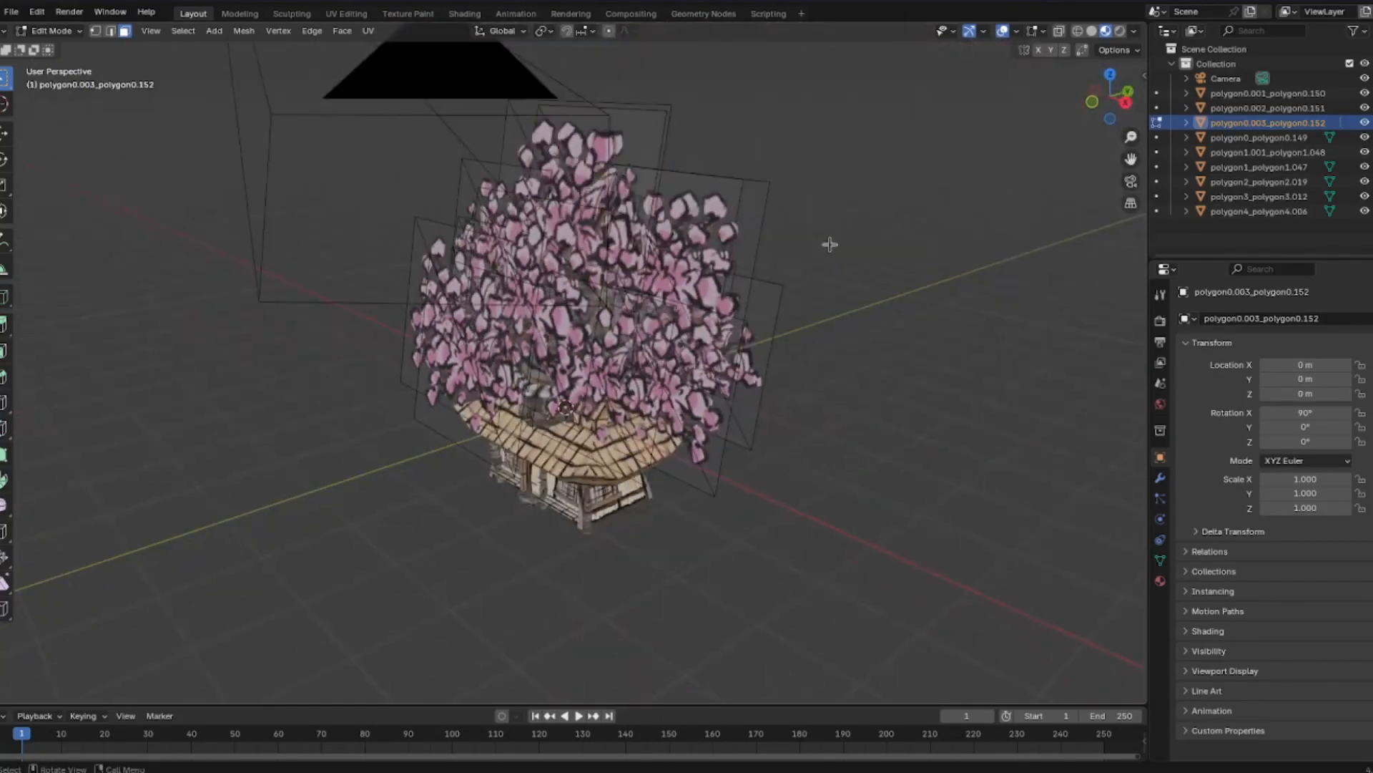
# - Try to rotate one linked blossom plane of the tree about the global Z axis
pyautogui.moveTo(684, 208); pyautogui.dragTo(691, 445, button='middle')
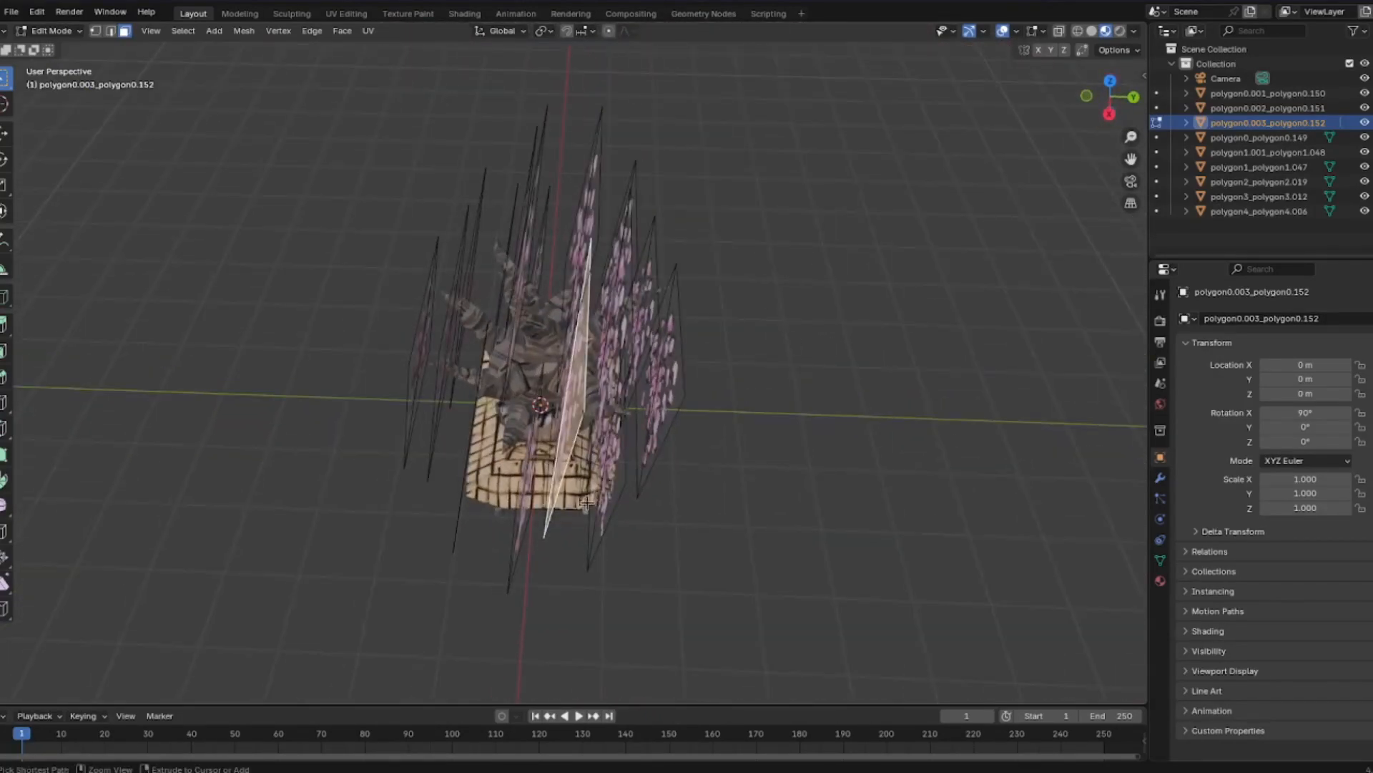
pyautogui.hotkey('ctrl', 'l')
pyautogui.moveTo(535, 532); pyautogui.dragTo(683, 391, button='middle')
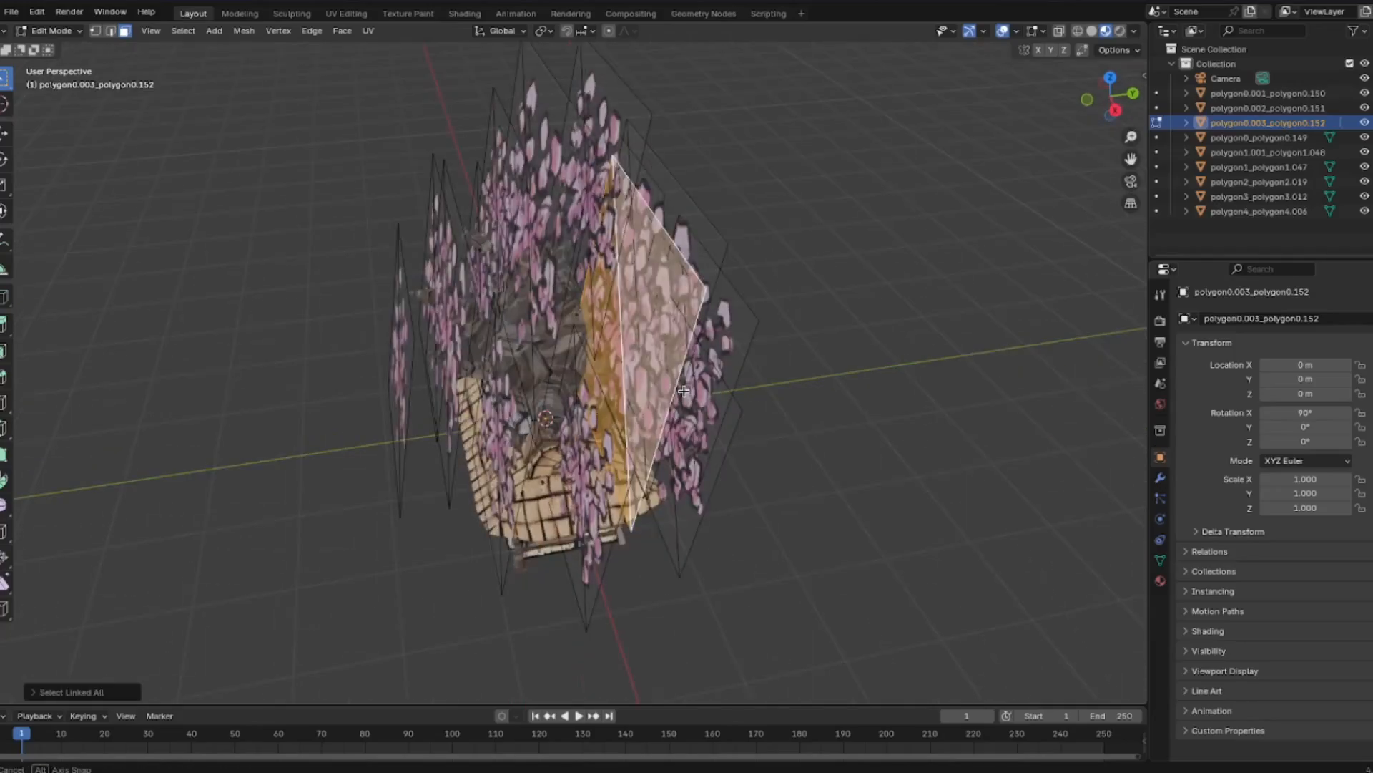
pyautogui.press('r')
pyautogui.press('z')
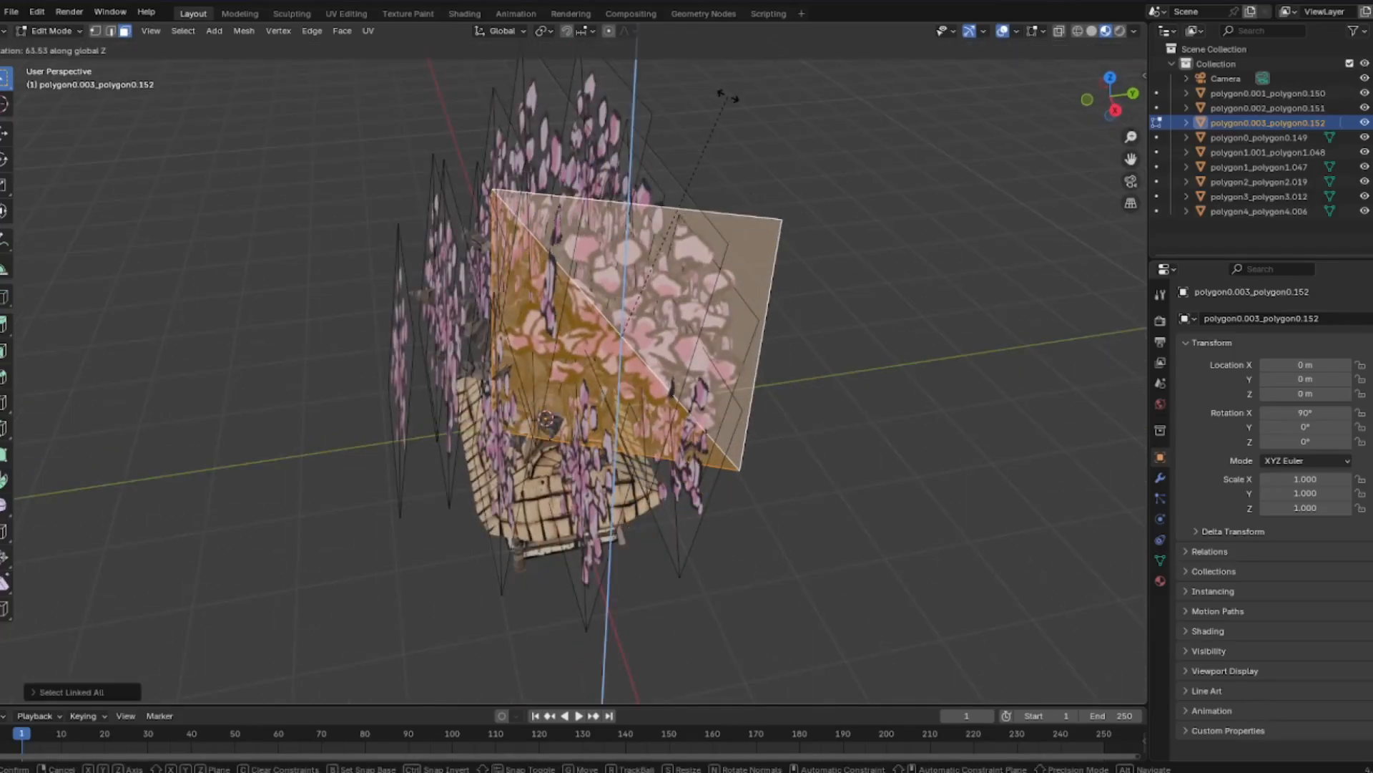
pyautogui.click(701, 97)
# - Inspect the house front up close, including its tiled roof, windows, door and posts
pyautogui.moveTo(701, 96); pyautogui.dragTo(757, 446, button='middle')
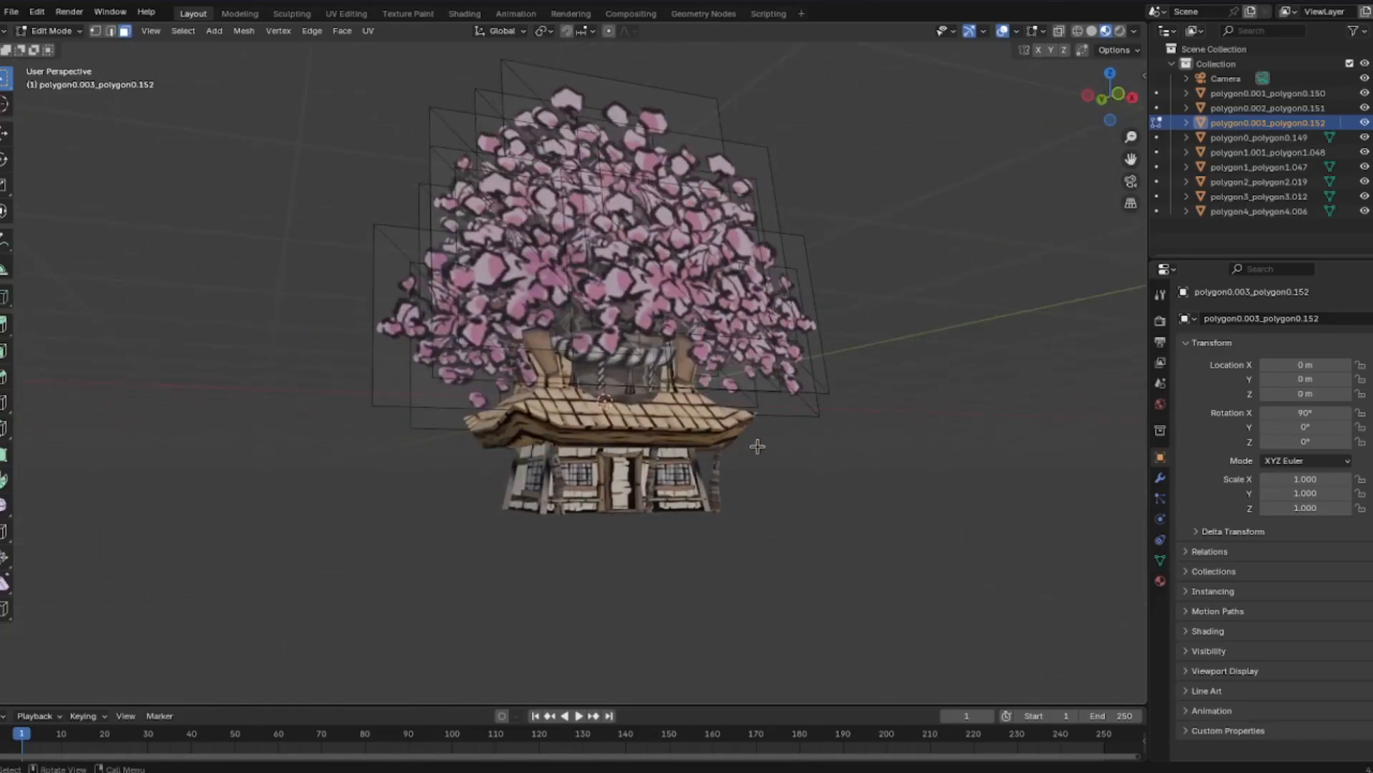
pyautogui.scroll(6, 758, 447)
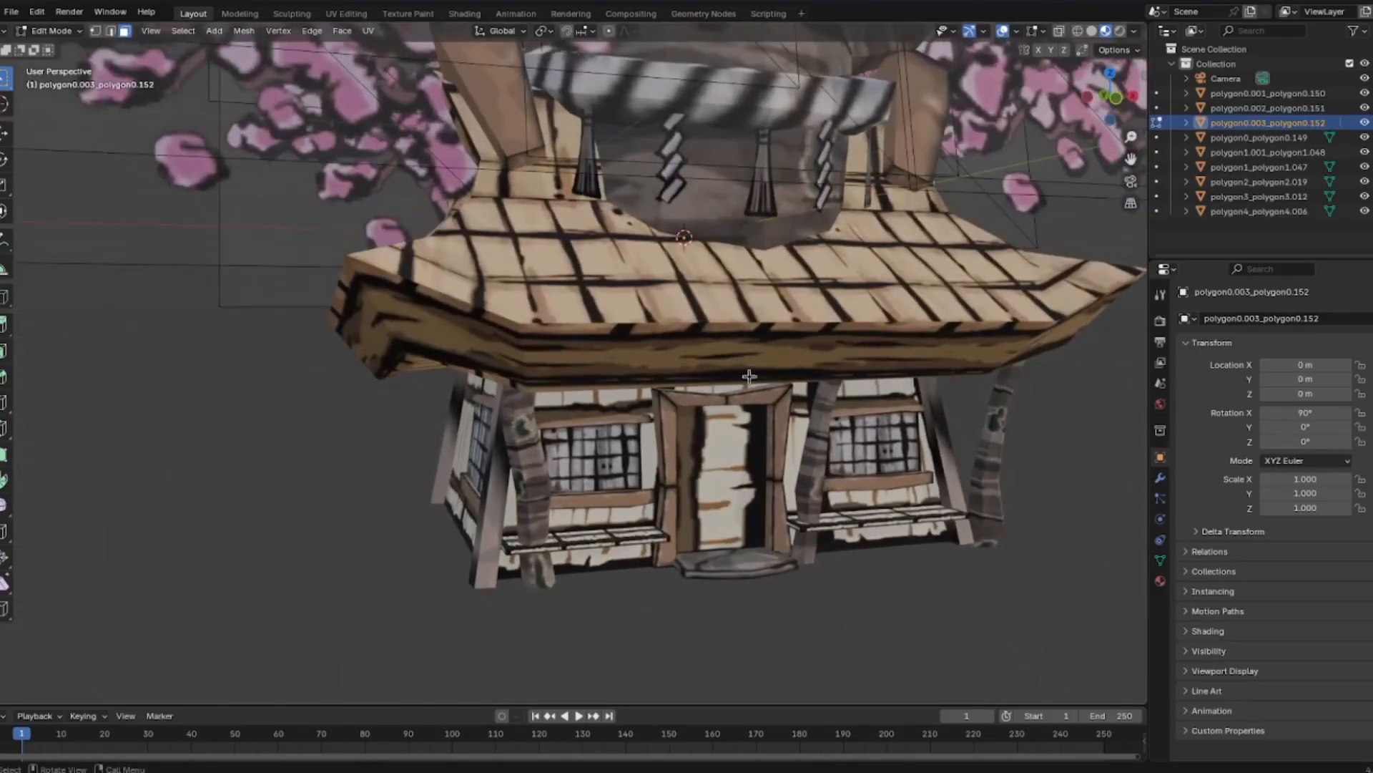
pyautogui.moveTo(749, 376); pyautogui.dragTo(723, 387, button='middle')
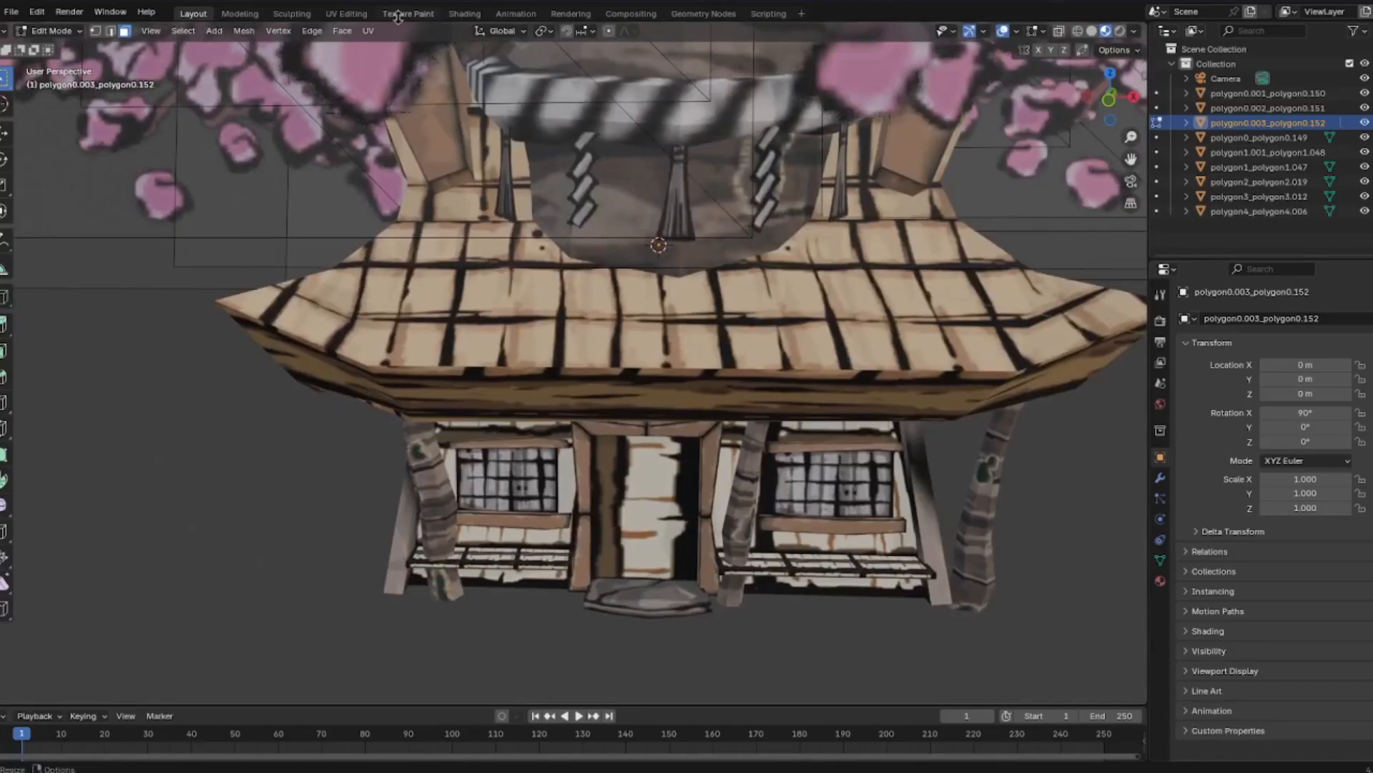
# - Inspect the blossom planes' texture vtb1_05.png, their vtb1_050 material and full UV layout in the UV Editing workspace, and leave everything deselected
pyautogui.click(353, 16)
pyautogui.press('Home')
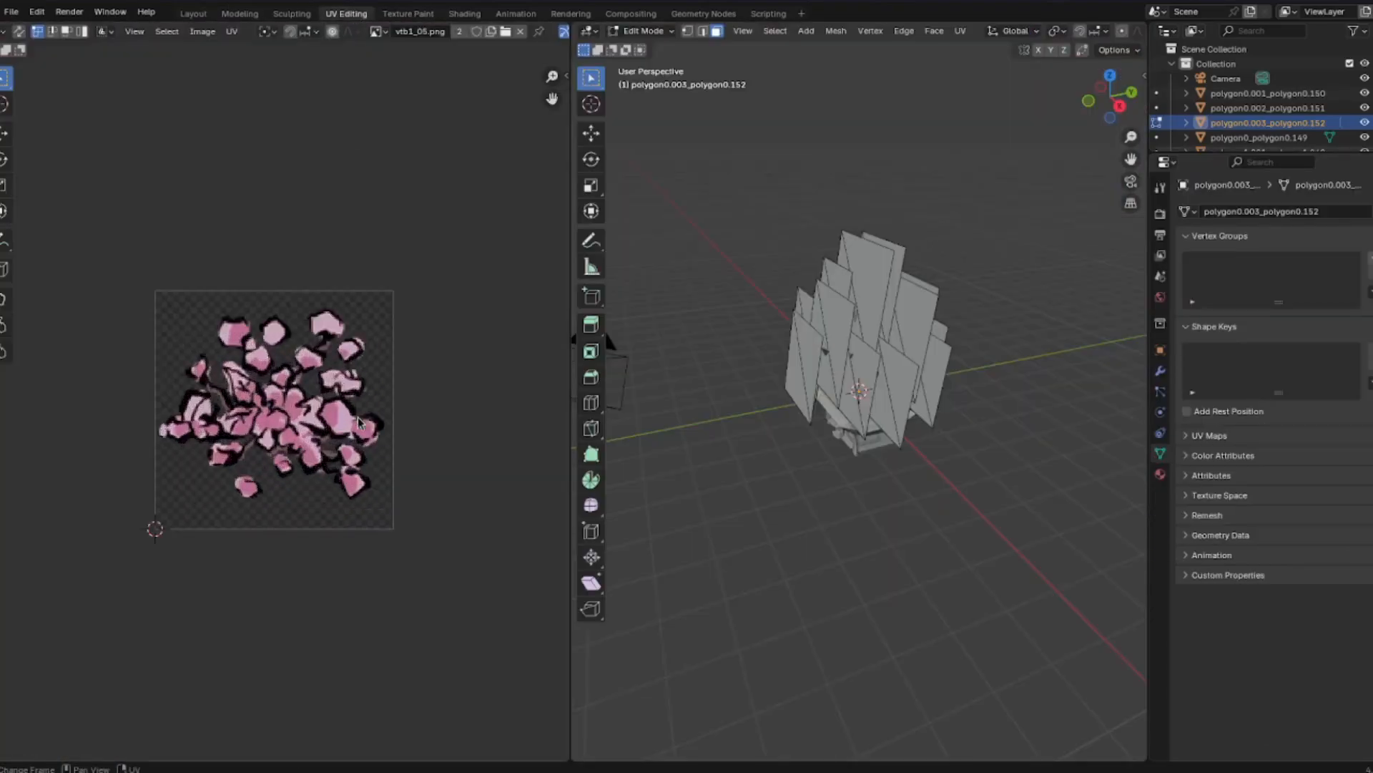
pyautogui.scroll(1, 887, 487)
pyautogui.click(1160, 473)
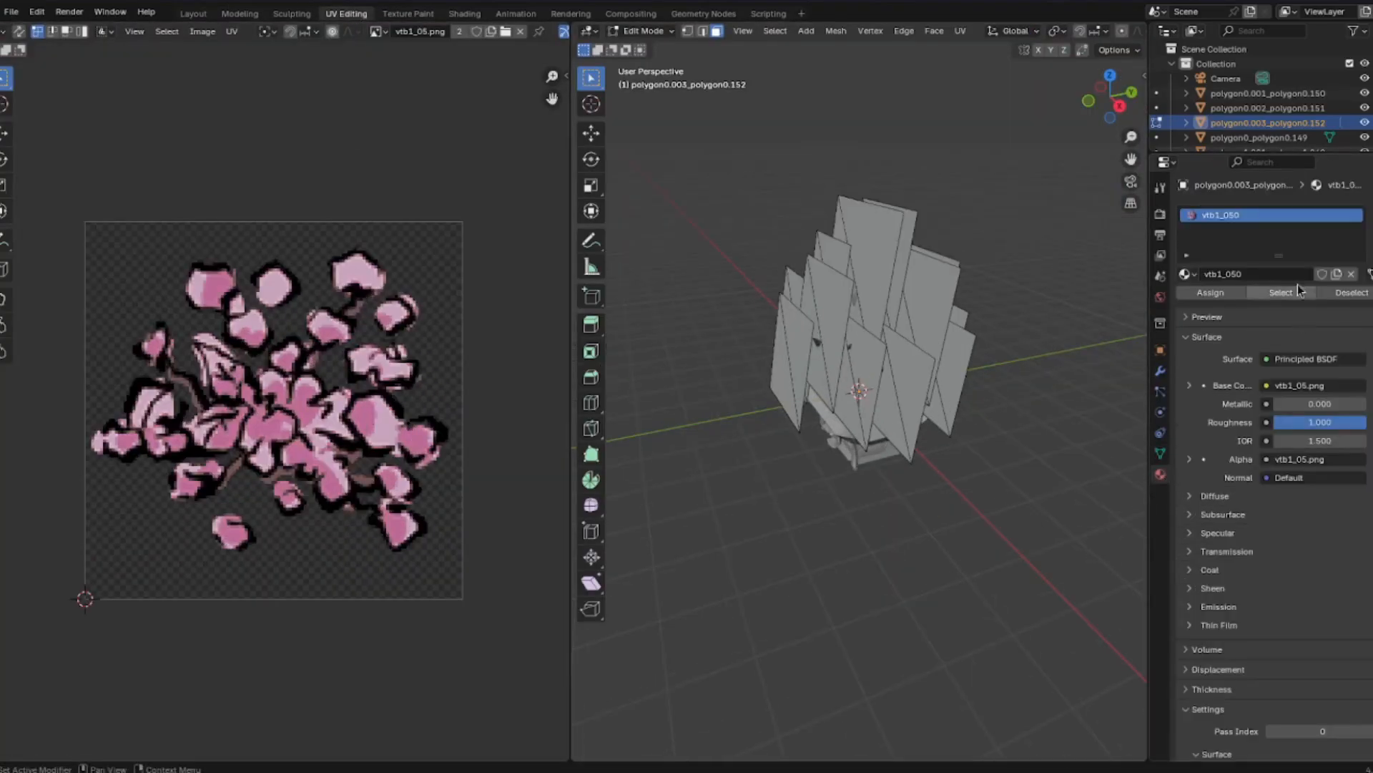
pyautogui.scroll(2, 858, 458)
pyautogui.moveTo(751, 509); pyautogui.dragTo(880, 457, button='middle')
pyautogui.press('a')
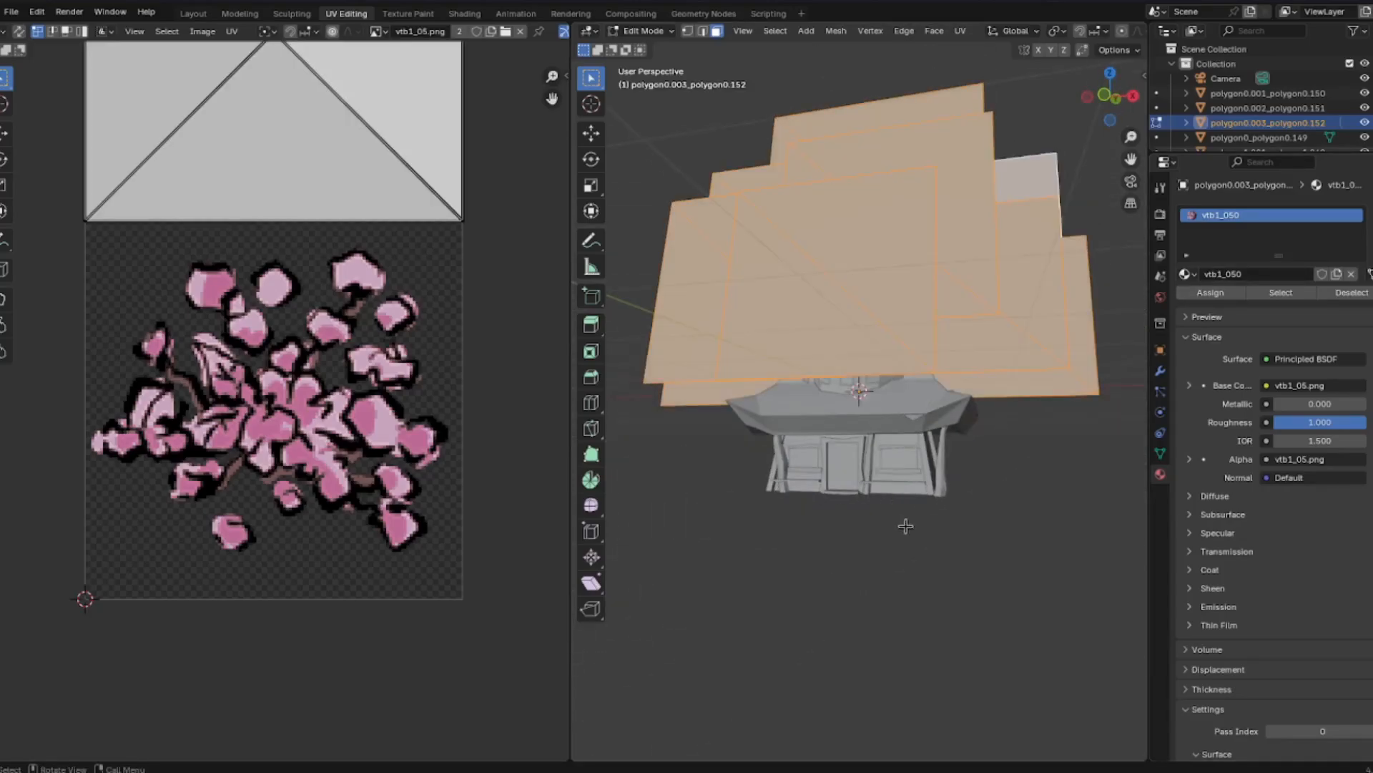
pyautogui.hotkey('alt', 'a')
# - Return to the Layout workspace in Object Mode and select the house's plank wall mesh after checking the door-frame mesh
pyautogui.click(194, 14)
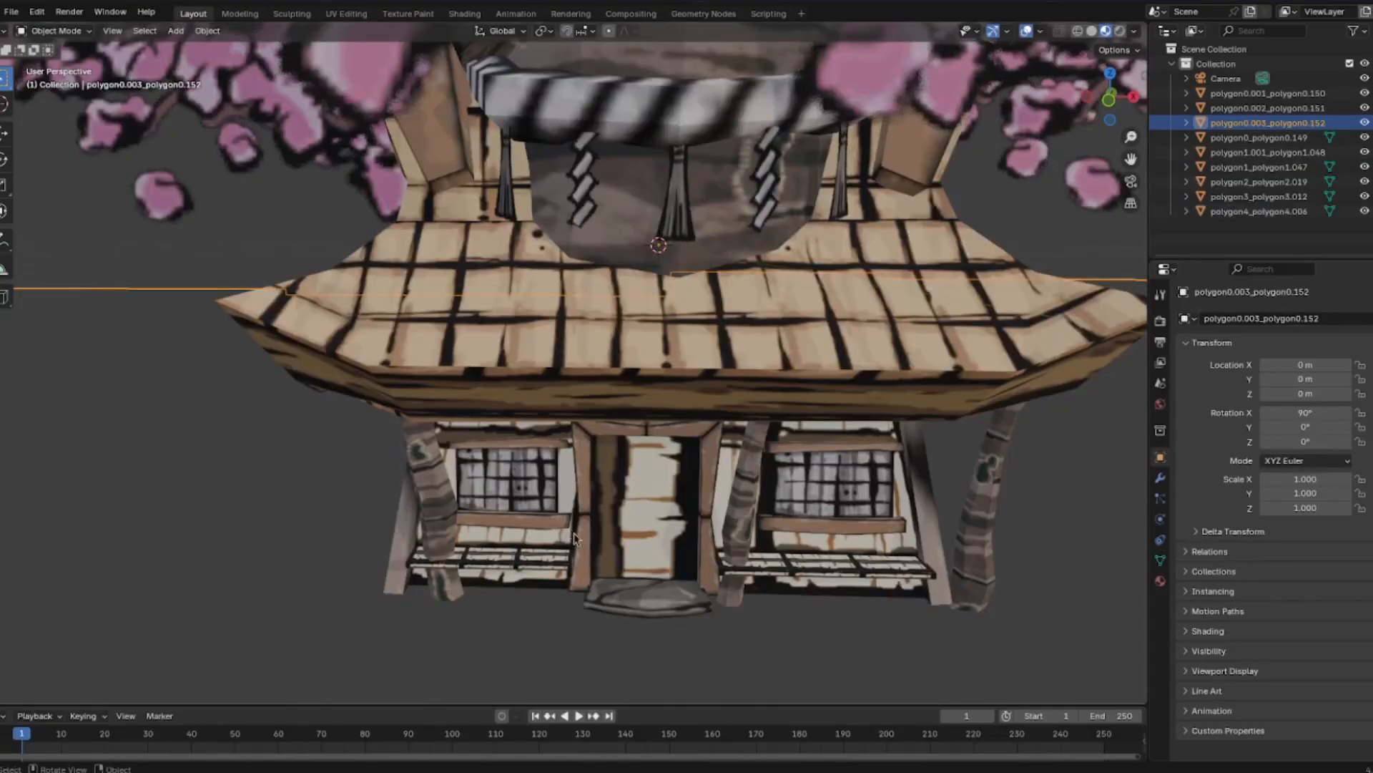
pyautogui.click(578, 538)
pyautogui.scroll(2, 817, 562)
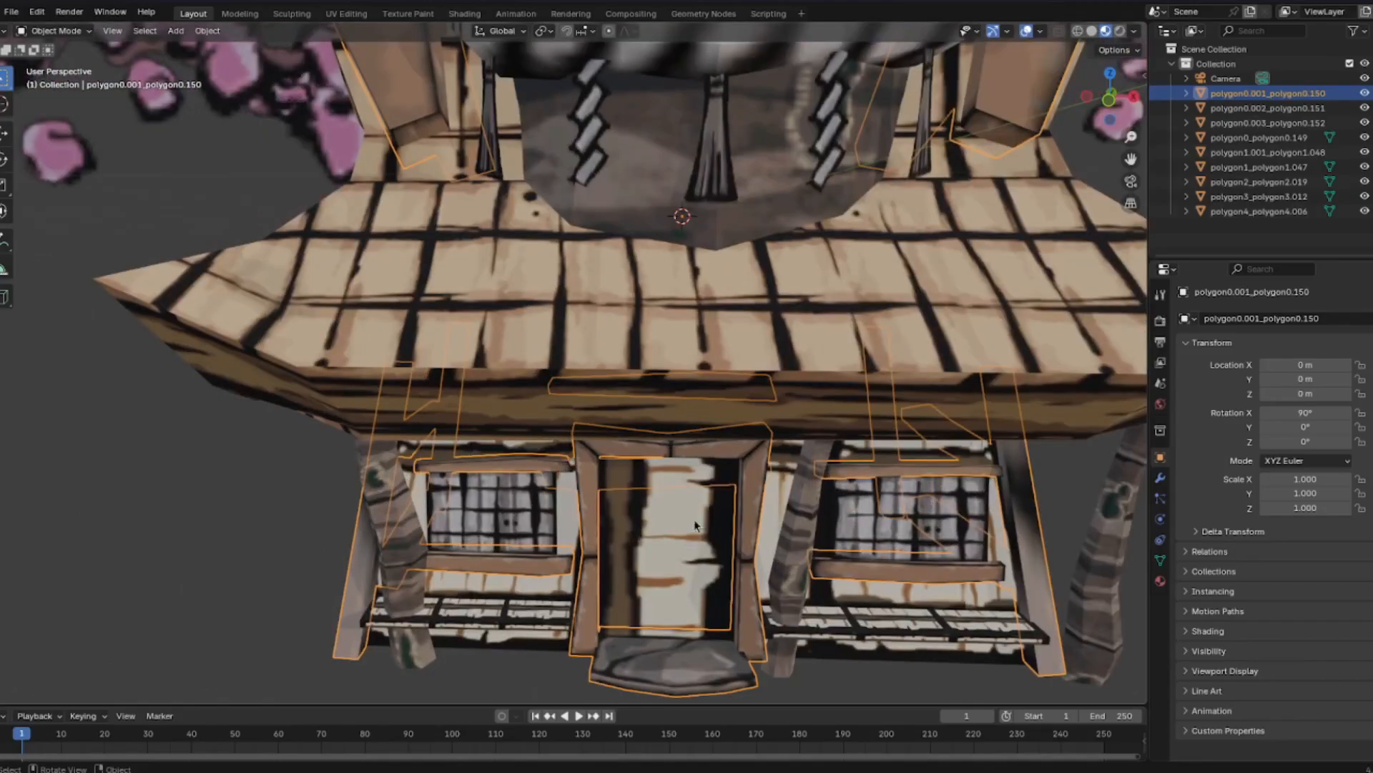
pyautogui.click(665, 543)
pyautogui.moveTo(715, 613)
pyautogui.keyDown('shift'); pyautogui.mouseDown(button='middle')
pyautogui.moveTo(751, 417)
pyautogui.moveTo(751, 447)
pyautogui.mouseUp(button='middle'); pyautogui.keyUp('shift')
pyautogui.scroll(3, 751, 416)
# - Examine the plank wall's vtb1_04.png texture beside the matching wall faces in the UV Editing workspace
pyautogui.click(346, 14)
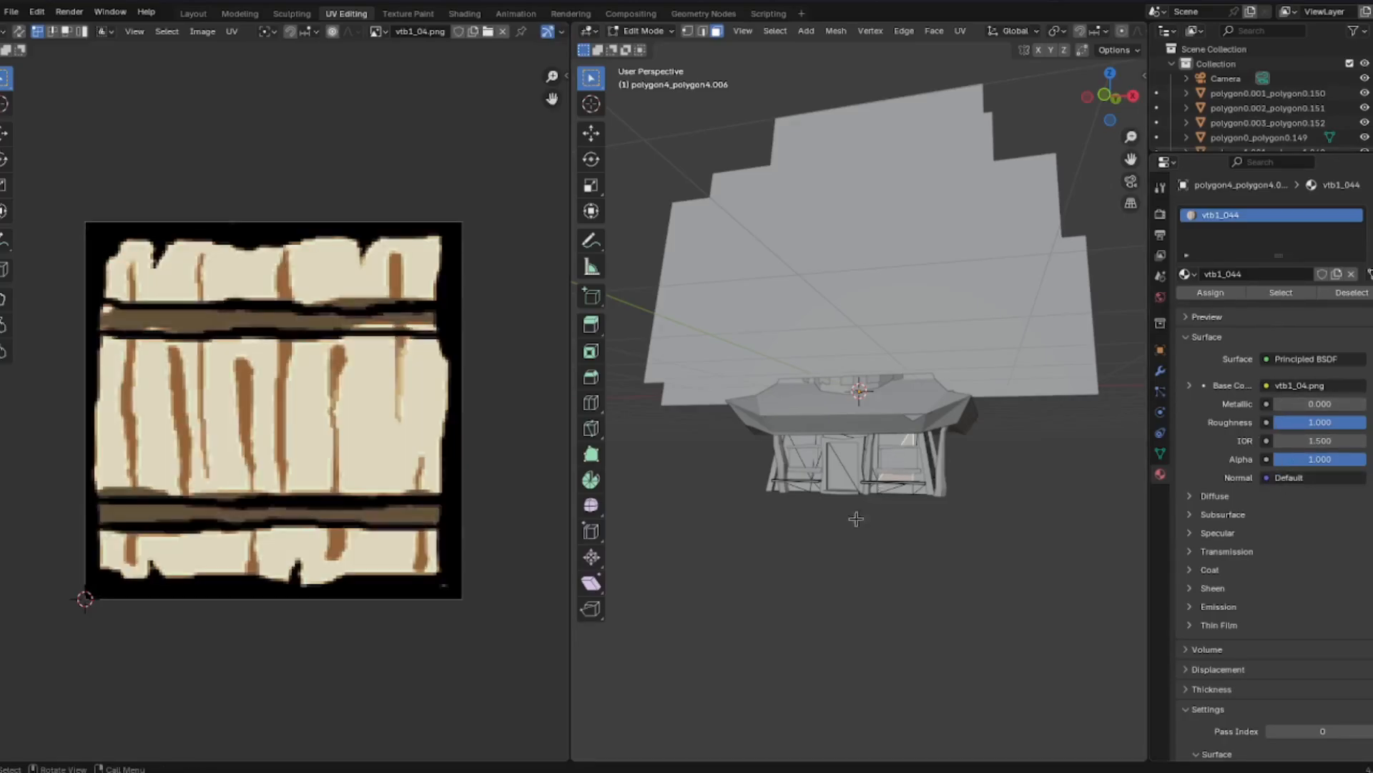
pyautogui.scroll(1, 852, 515)
pyautogui.scroll(2, 401, 483)
pyautogui.scroll(-1, 488, 486)
pyautogui.scroll(5, 1049, 549)
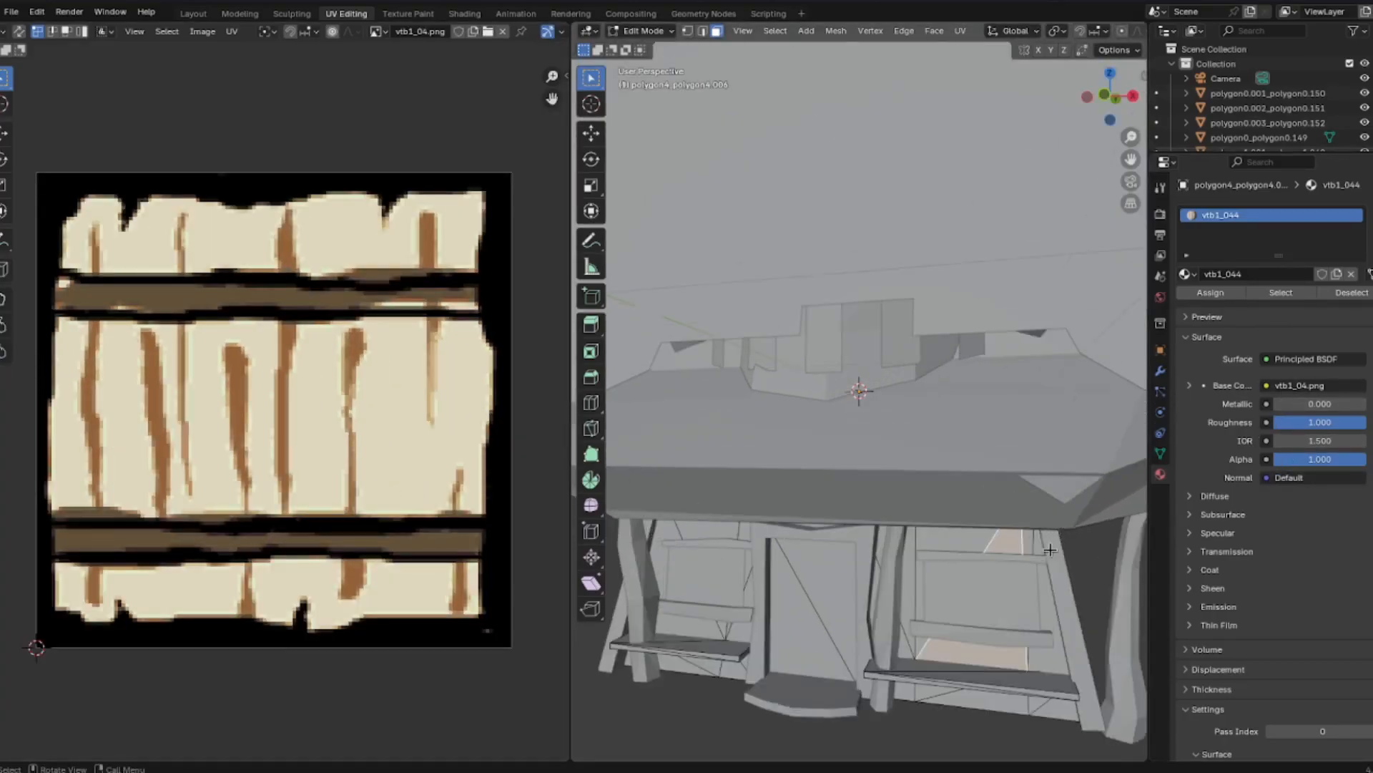
pyautogui.keyDown('shift'); pyautogui.moveTo(1037, 519); pyautogui.dragTo(1053, 393, button='middle'); pyautogui.keyUp('shift')
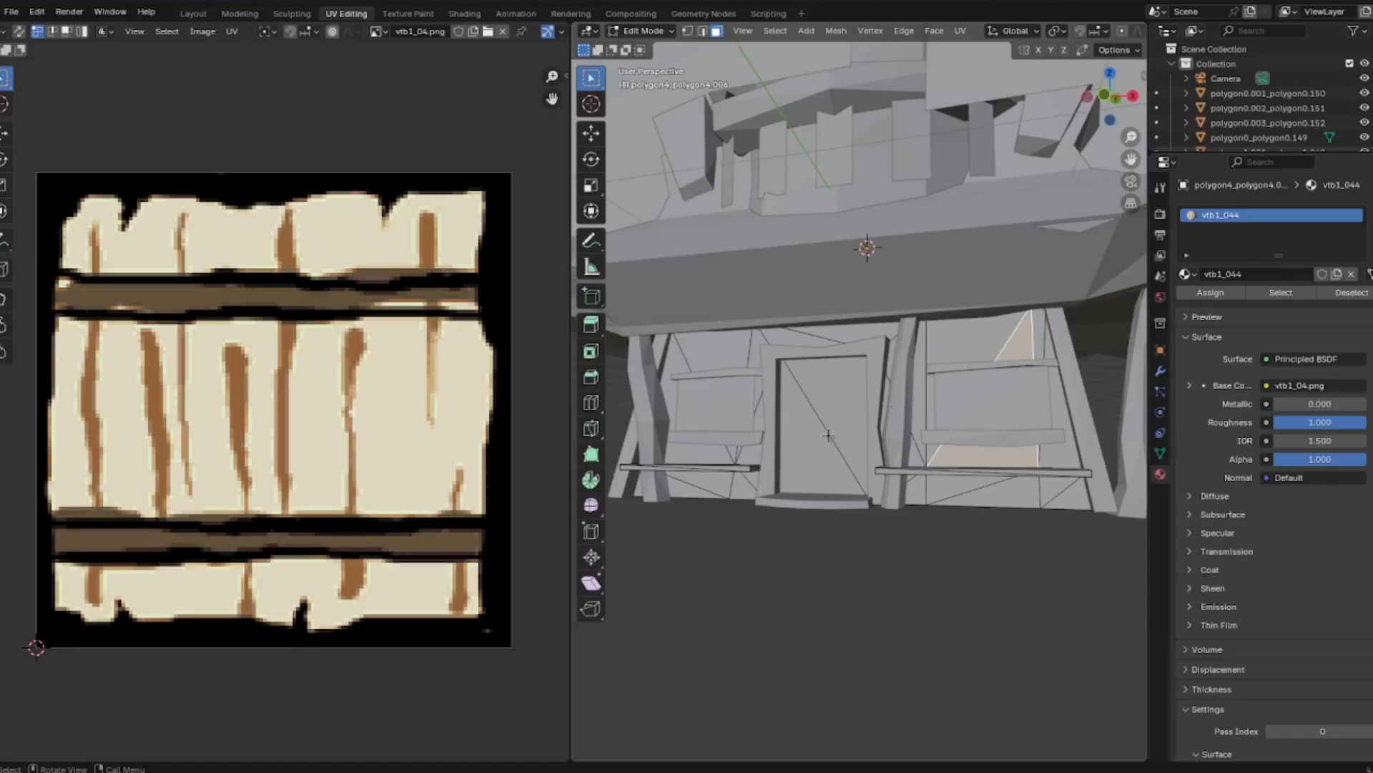
# - Return to the Layout workspace, deselect the wall mesh and view the textured house and blossom tree from the side and front
pyautogui.click(193, 13)
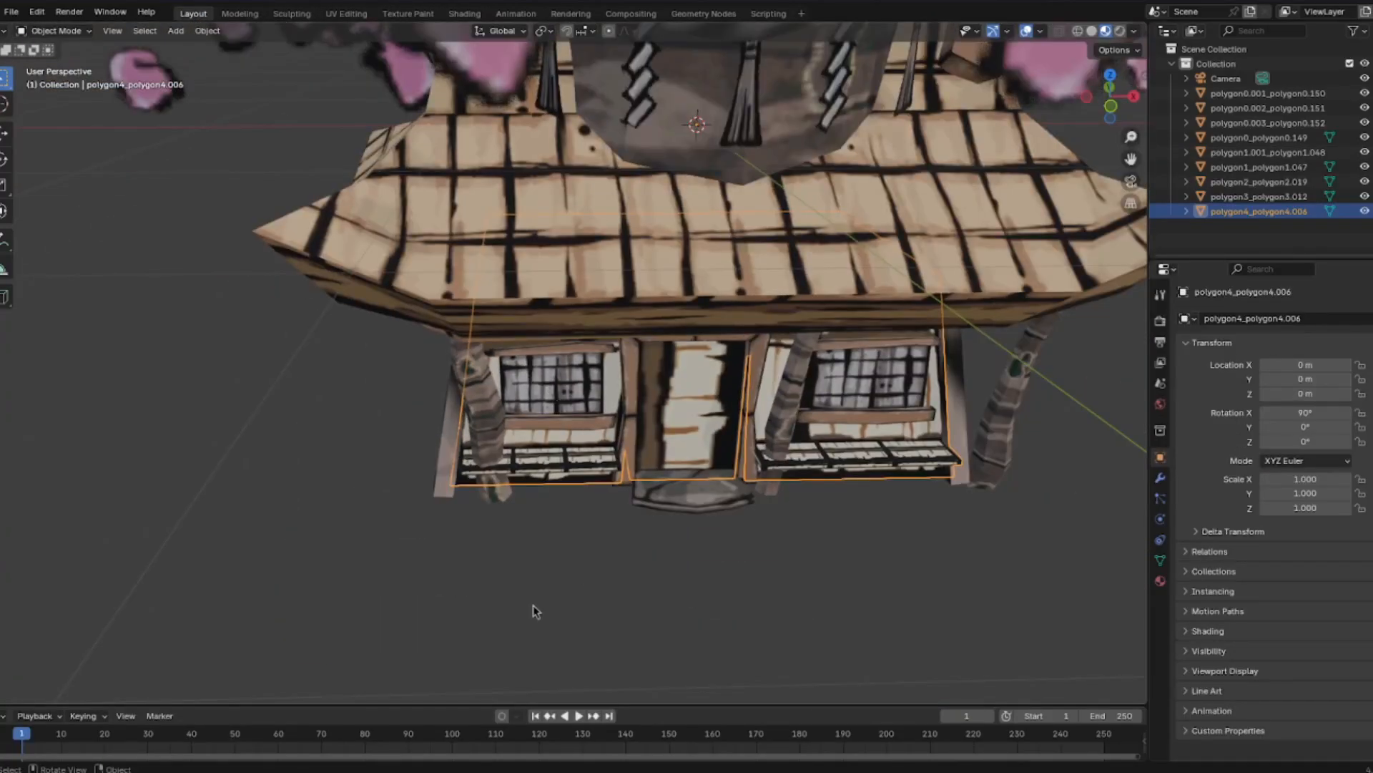
pyautogui.click(531, 594)
pyautogui.moveTo(466, 561); pyautogui.dragTo(849, 324, button='middle')
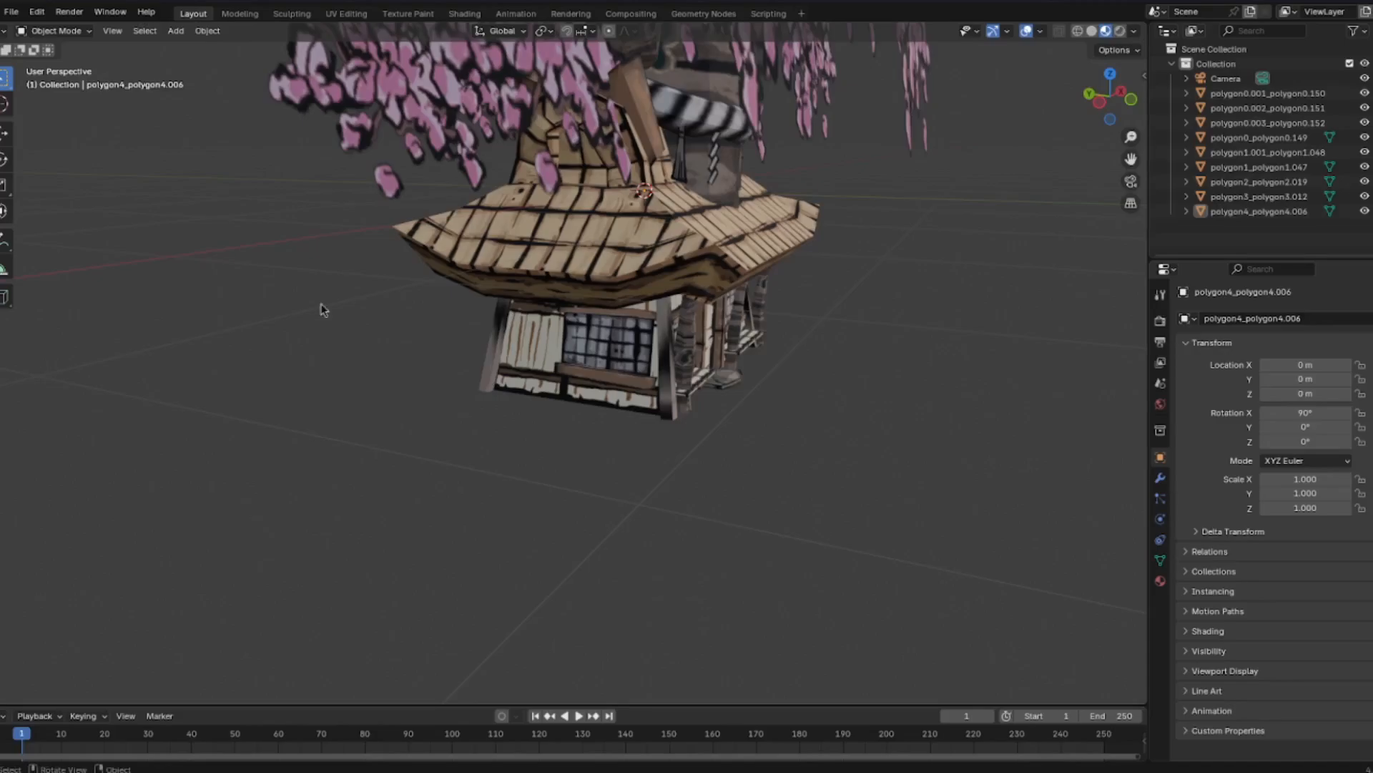
pyautogui.moveTo(321, 303); pyautogui.dragTo(760, 435, button='middle')
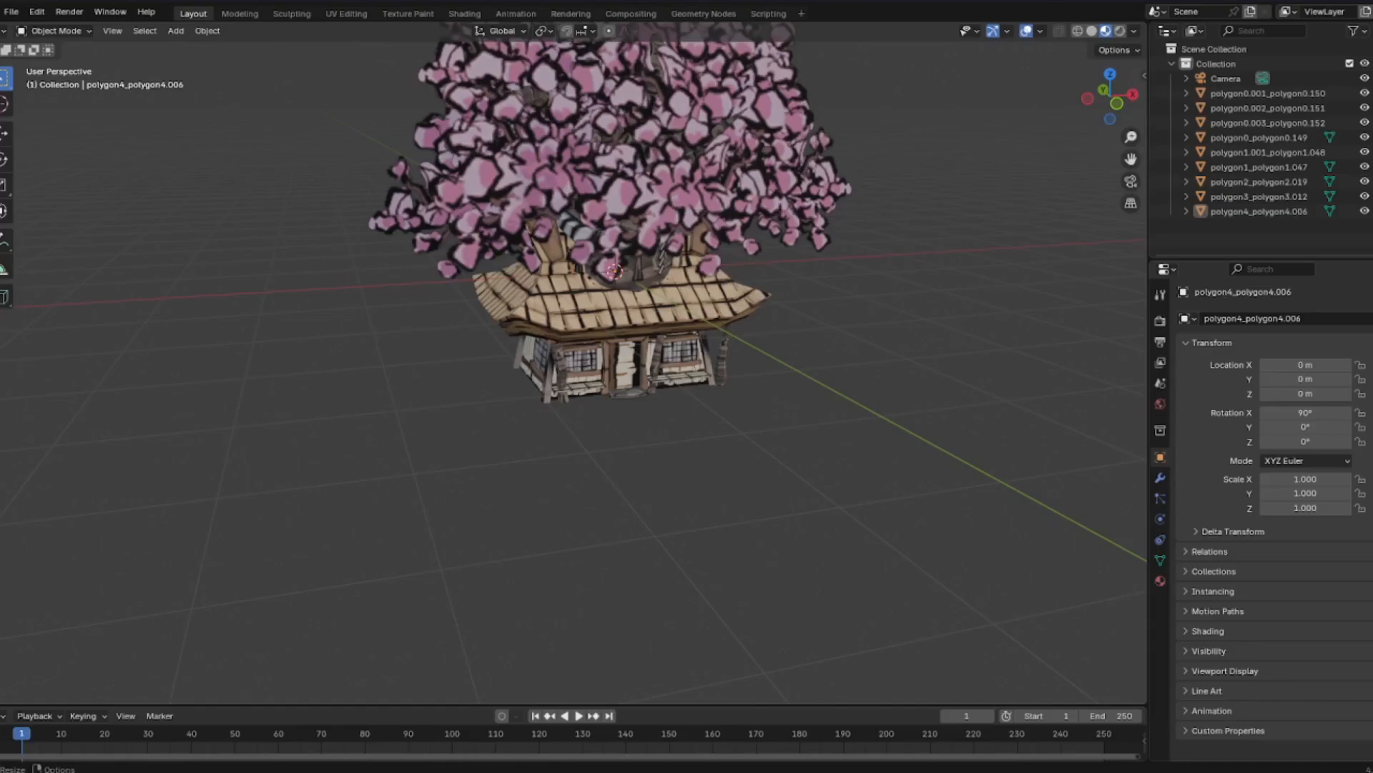